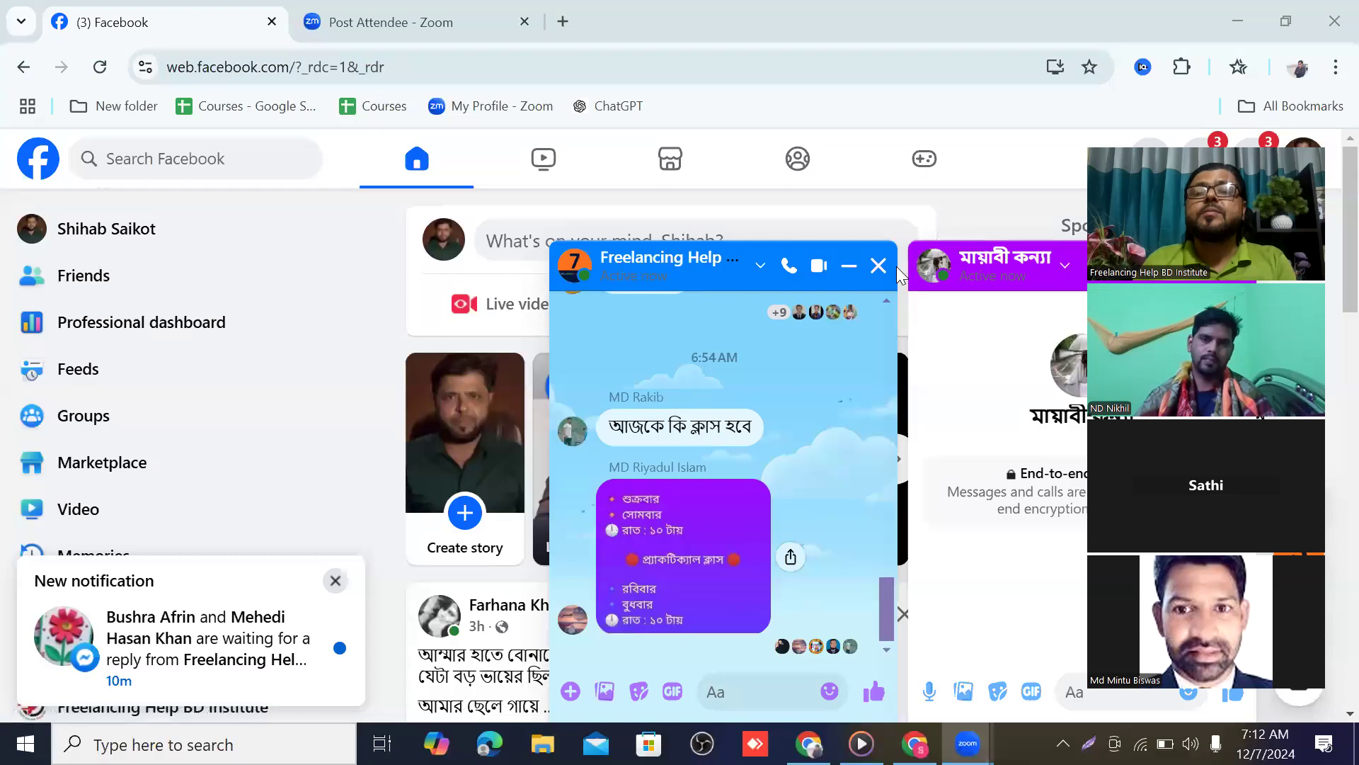
Close all five open Messenger chat windows and open a new blank Chrome tab
click(878, 266)
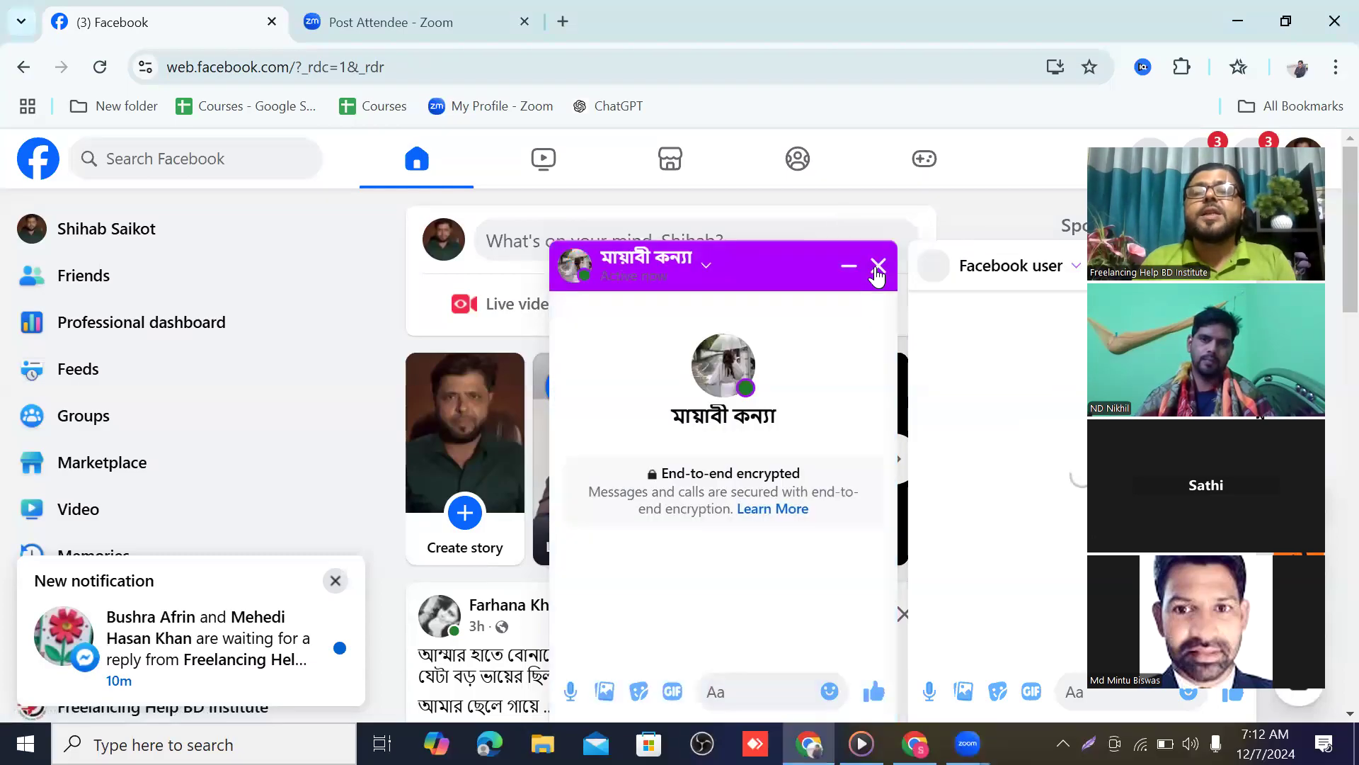
click(878, 266)
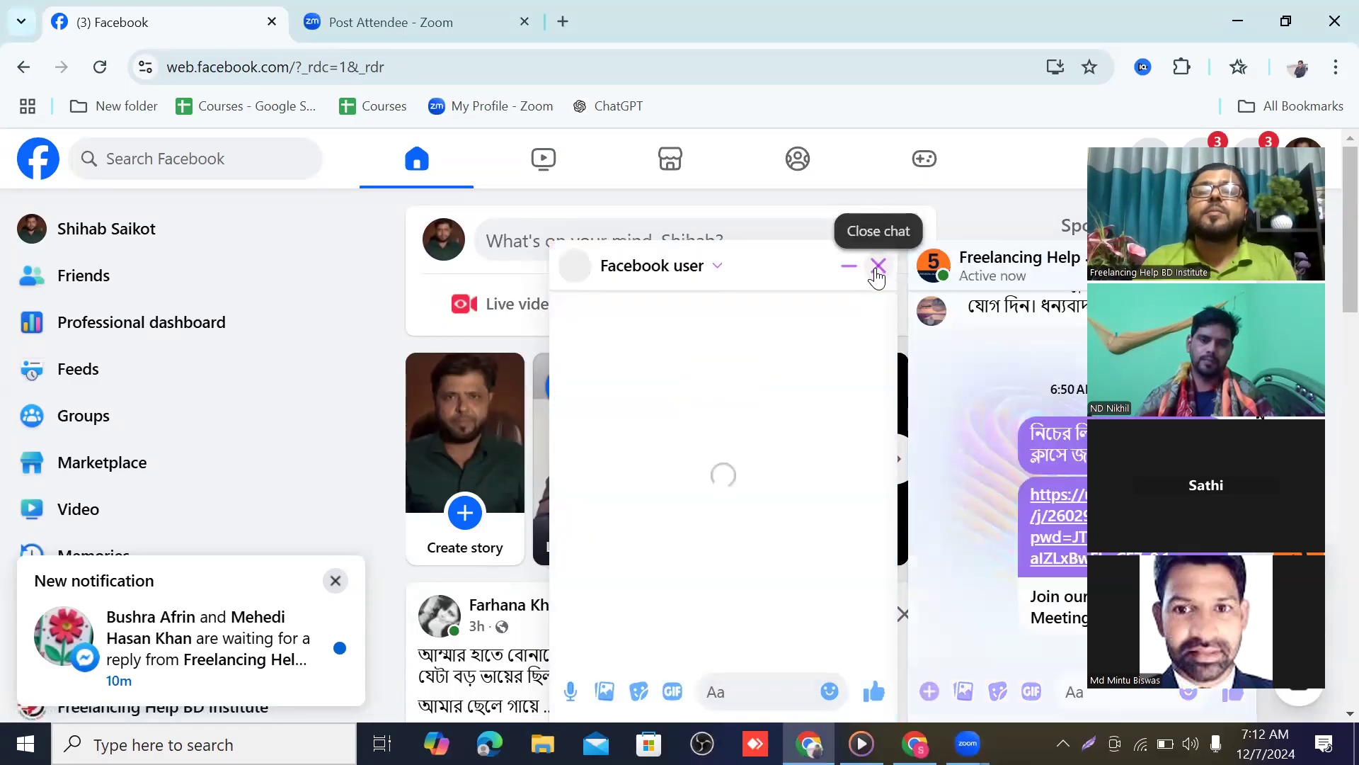
click(878, 268)
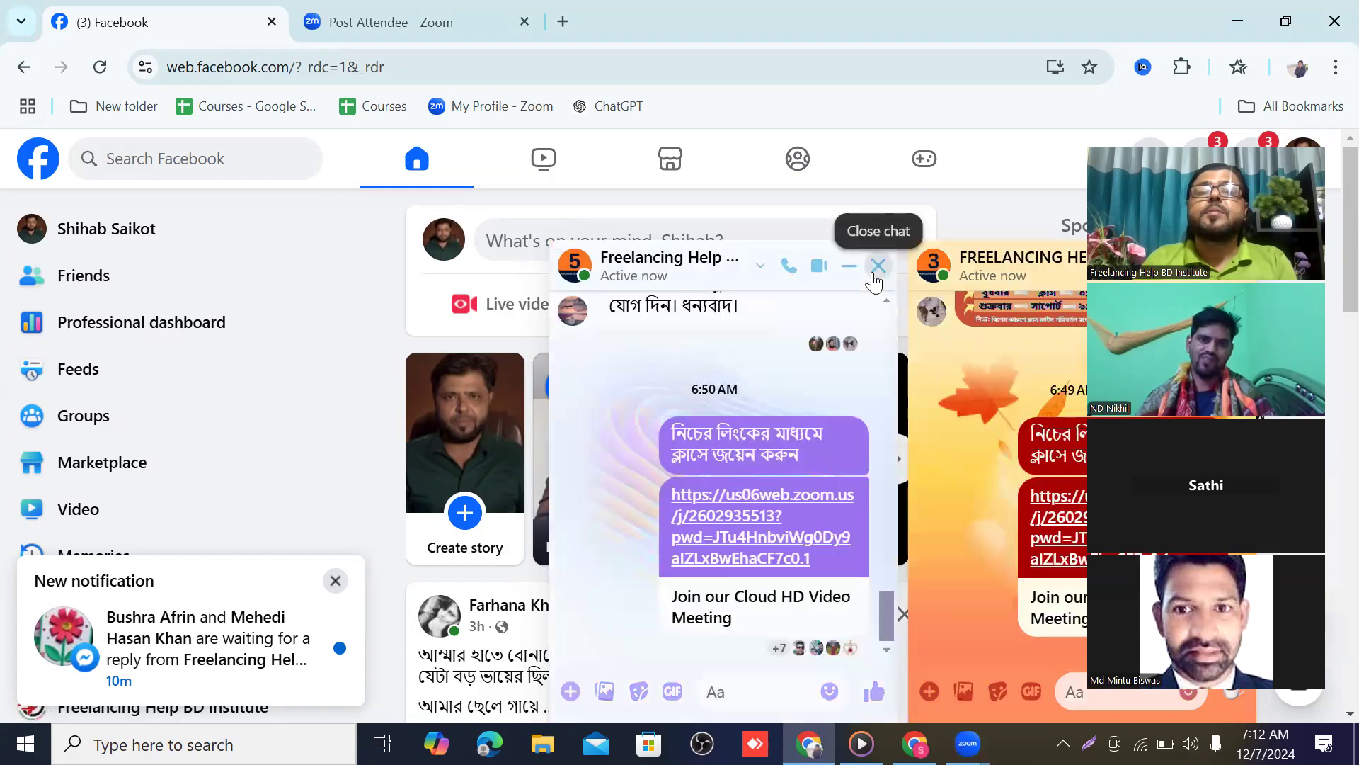
click(877, 267)
click(876, 267)
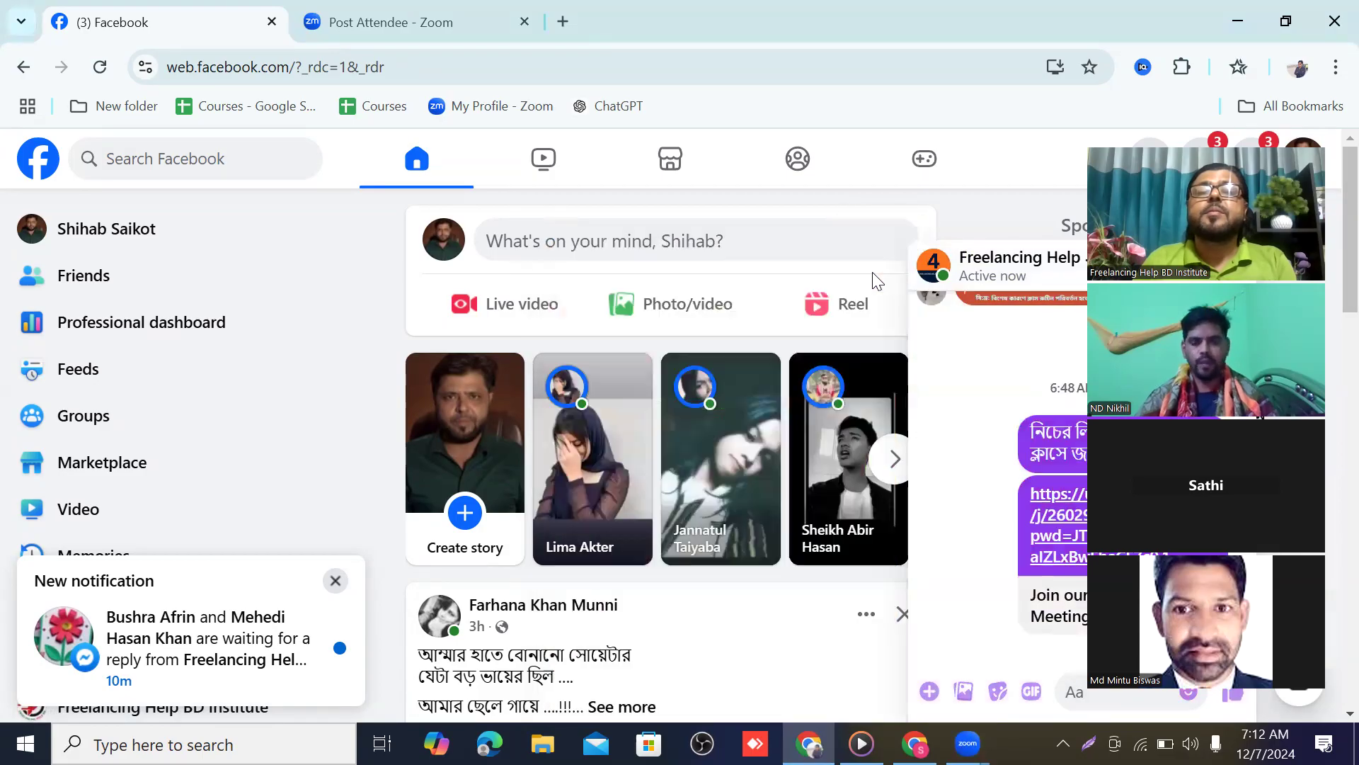
click(562, 23)
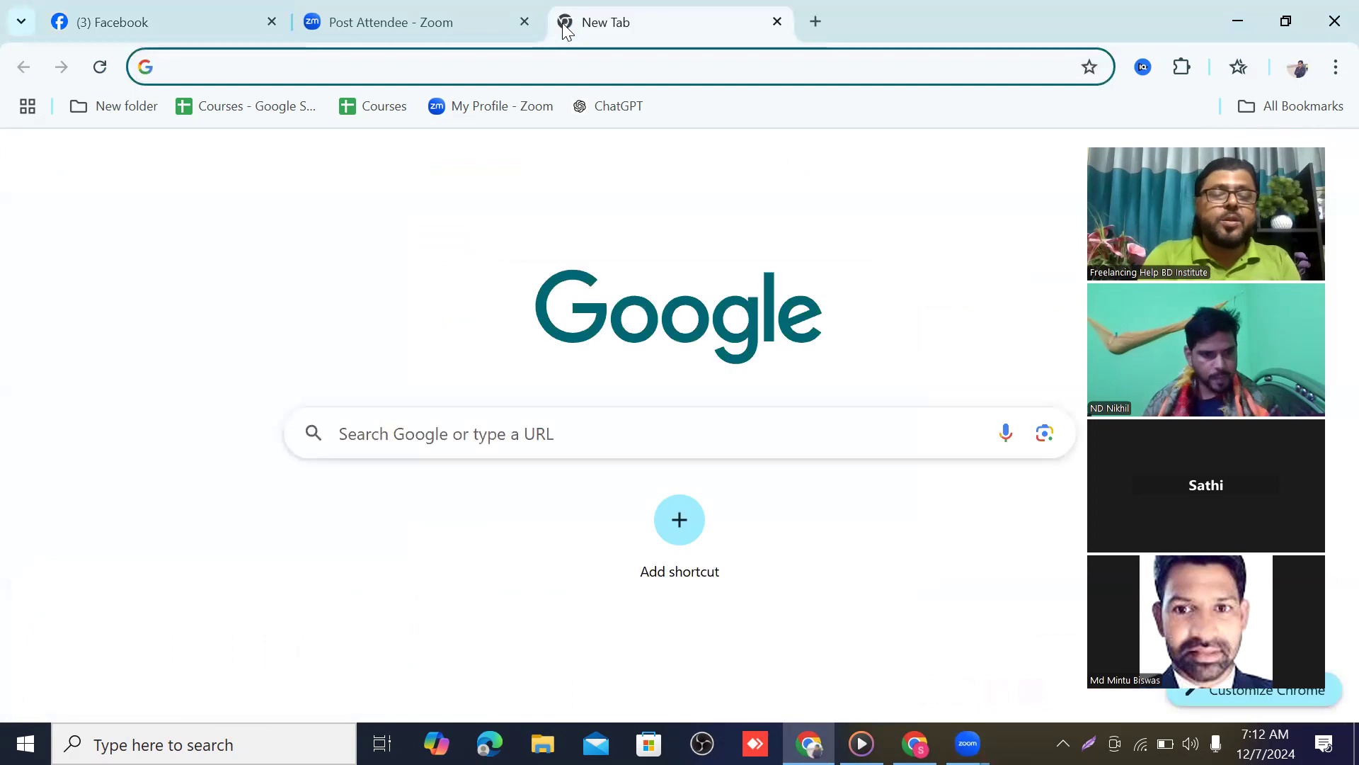
Go to adsmanager.facebook.com and start creating a new campaign from the Campaigns list
text(ad)
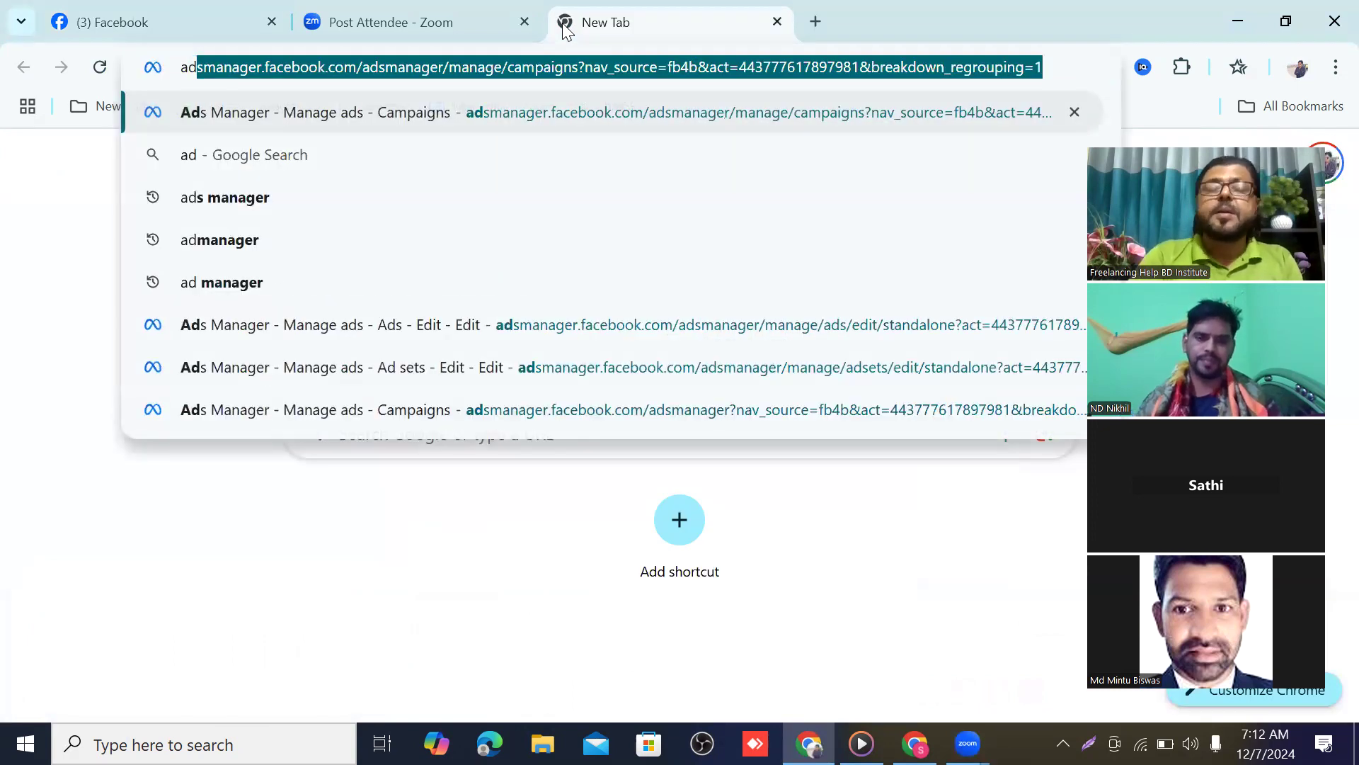
key(Return)
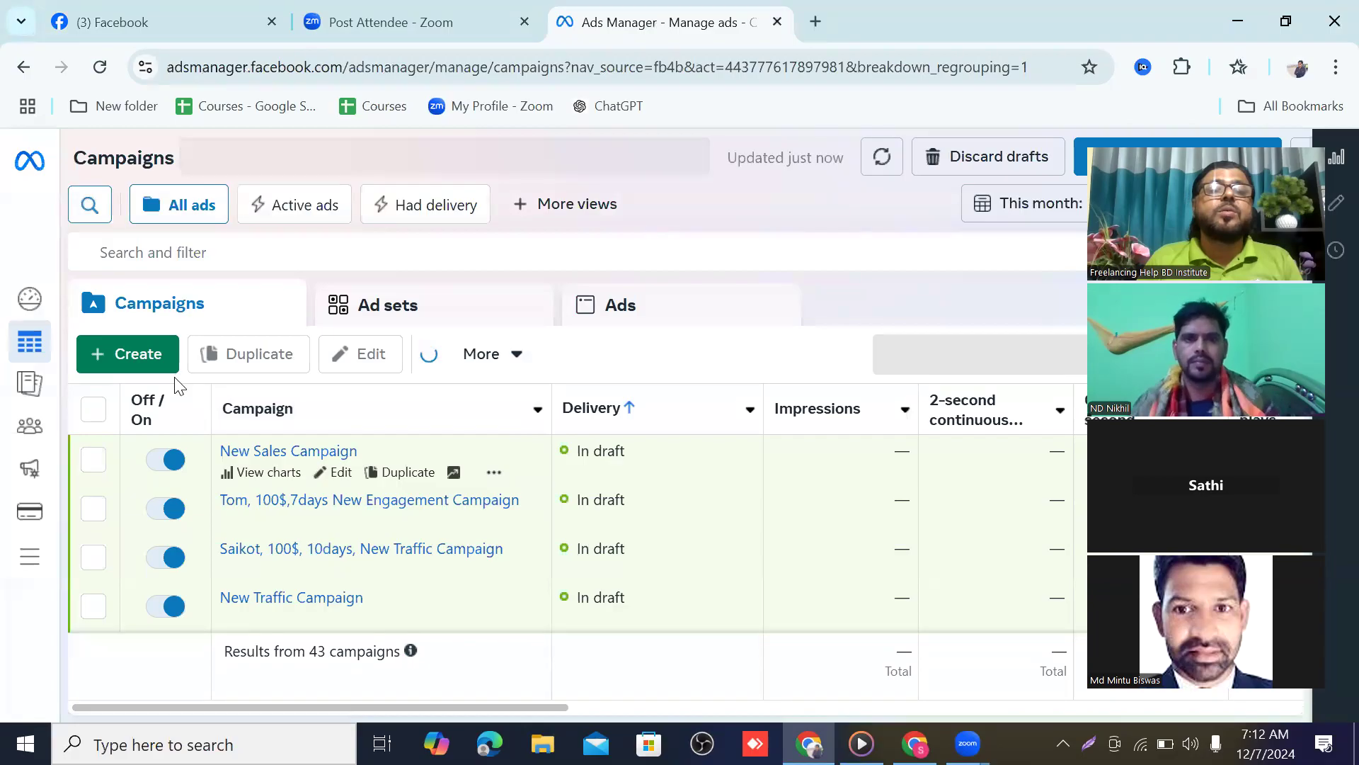
click(137, 355)
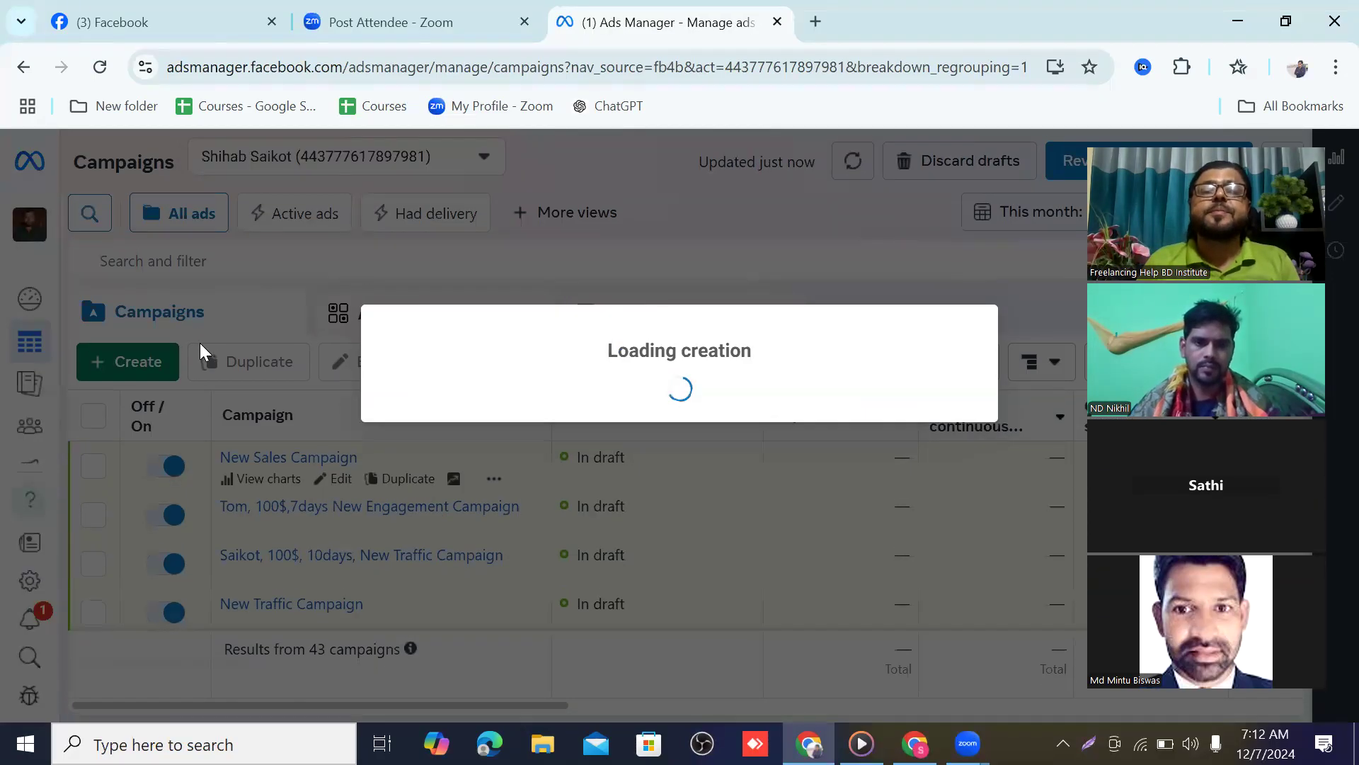
Create a campaign with the Leads objective using the manual leads campaign setup
scroll(430, 395, down, 1)
scroll(433, 400, down, 1)
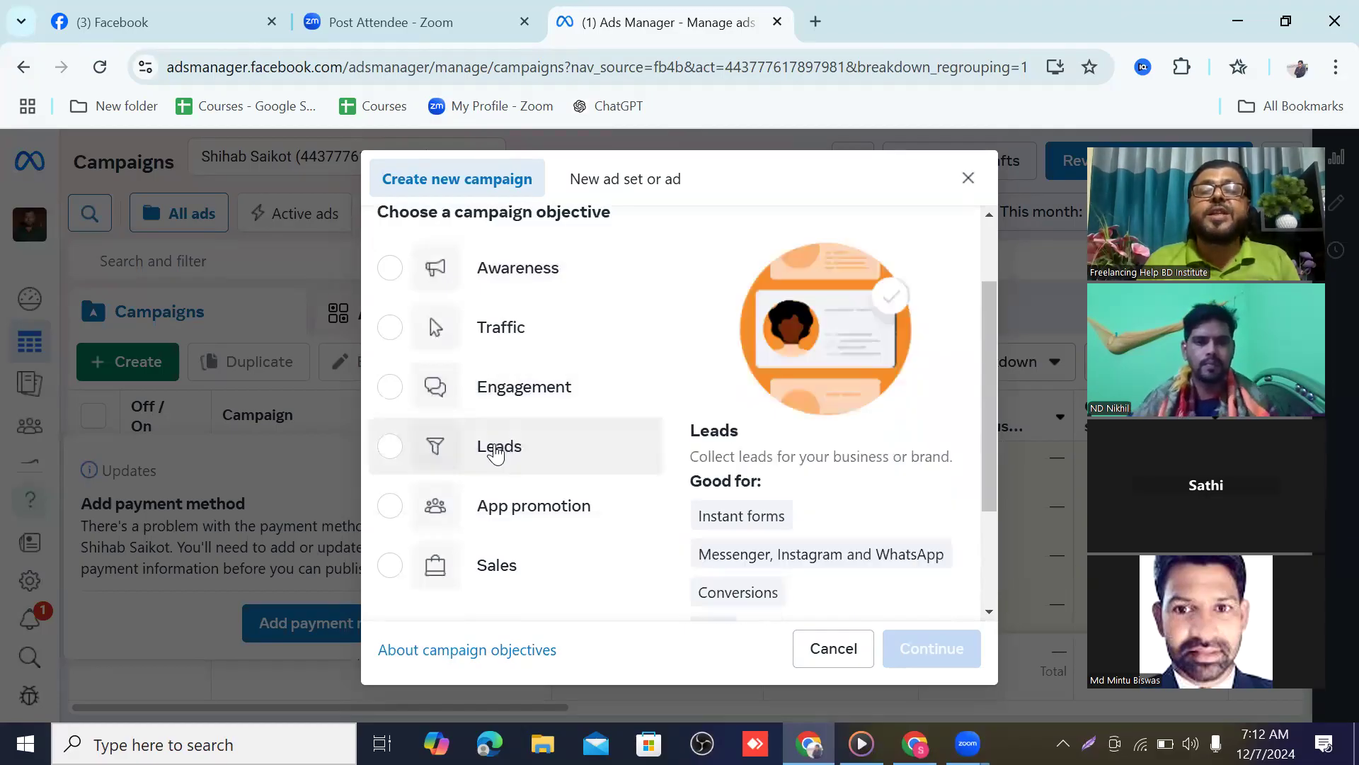
click(495, 448)
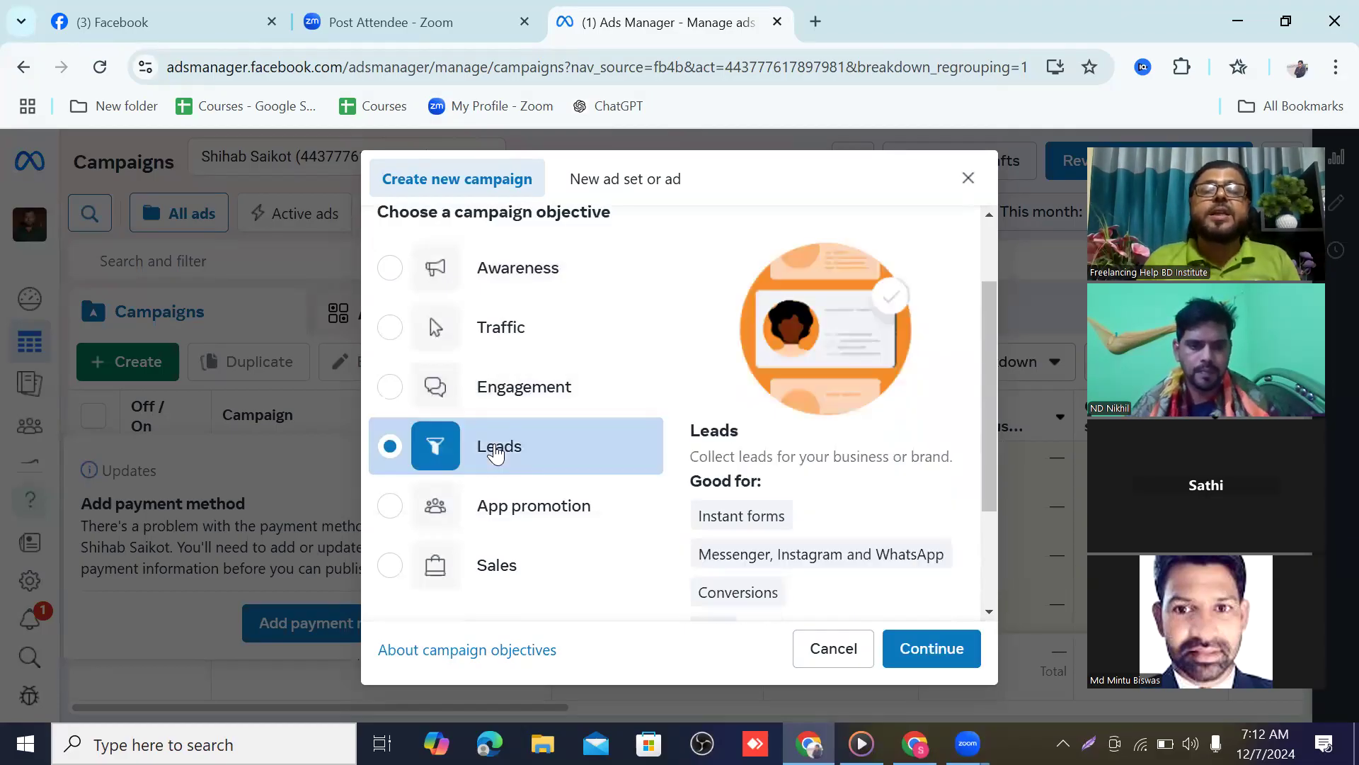
scroll(658, 519, down, 2)
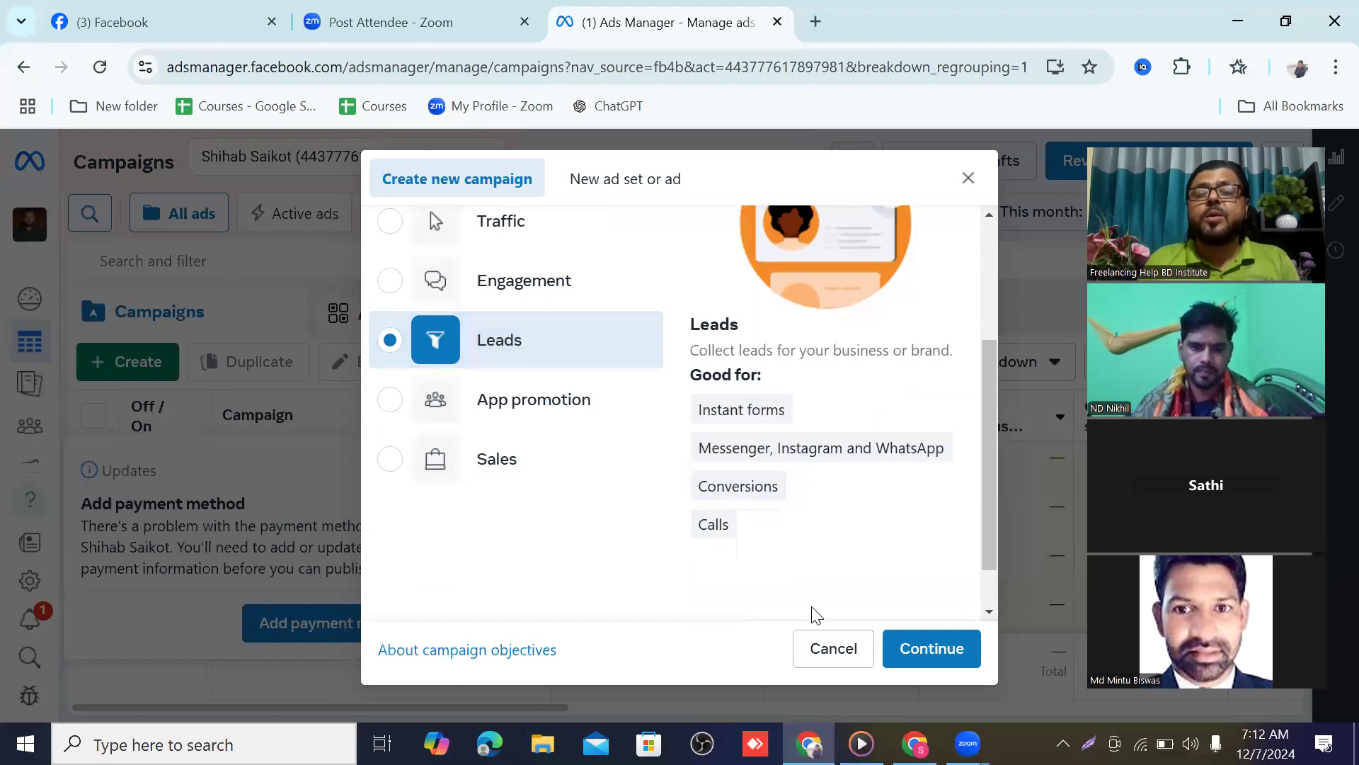
click(931, 649)
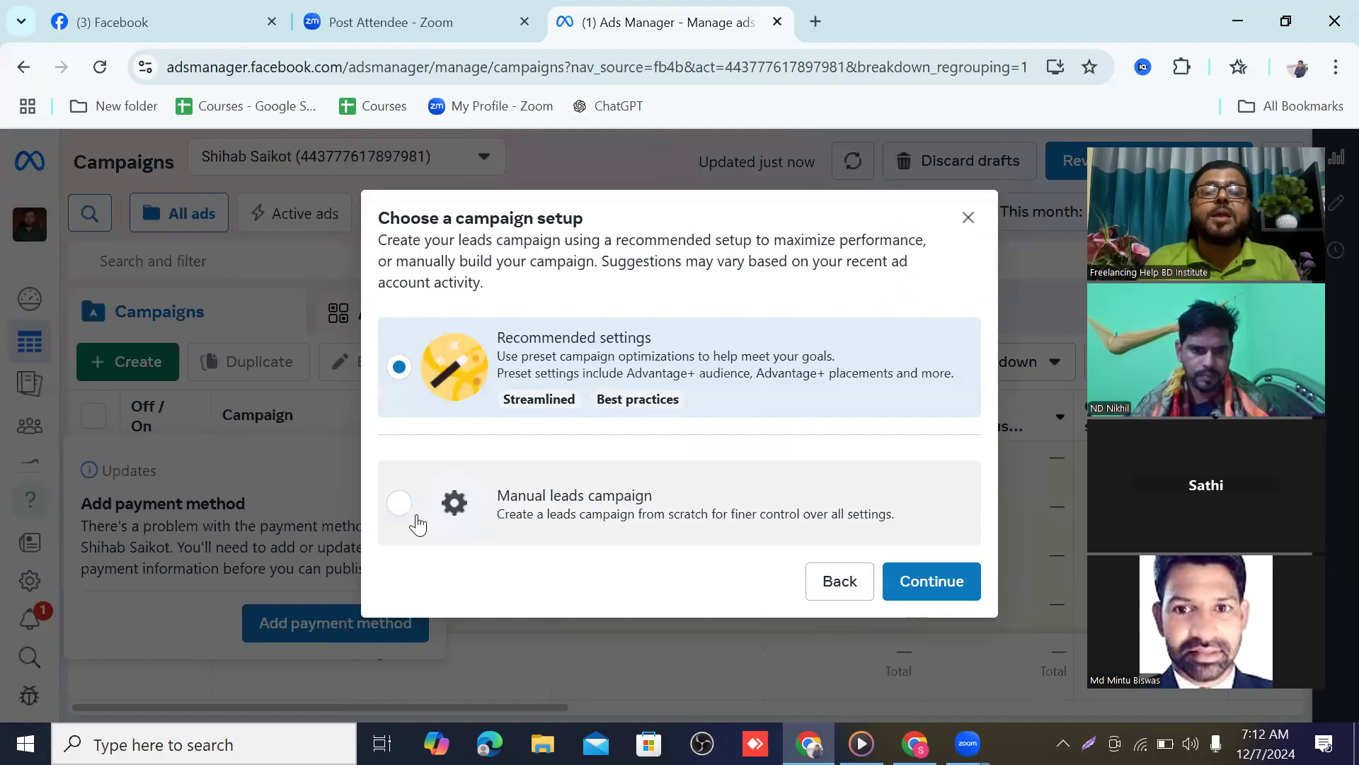
click(401, 503)
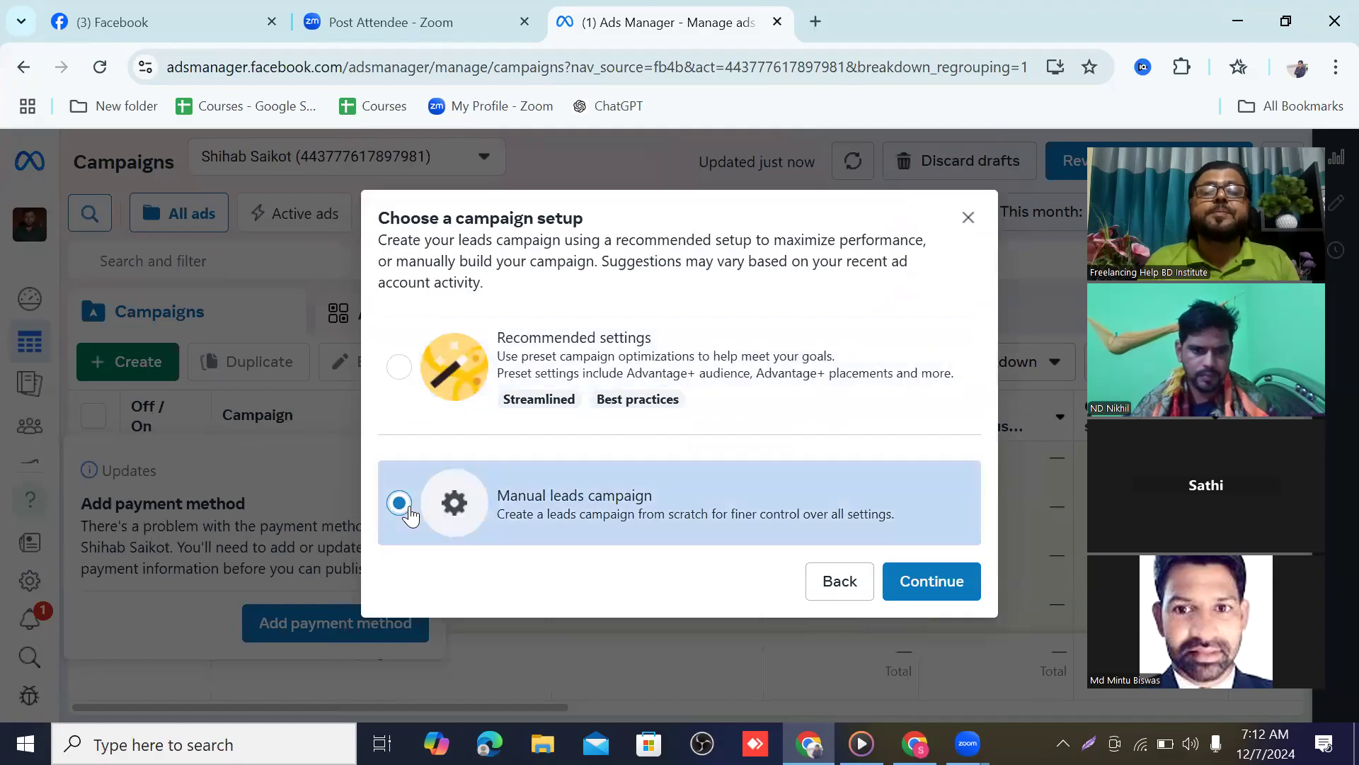
click(923, 578)
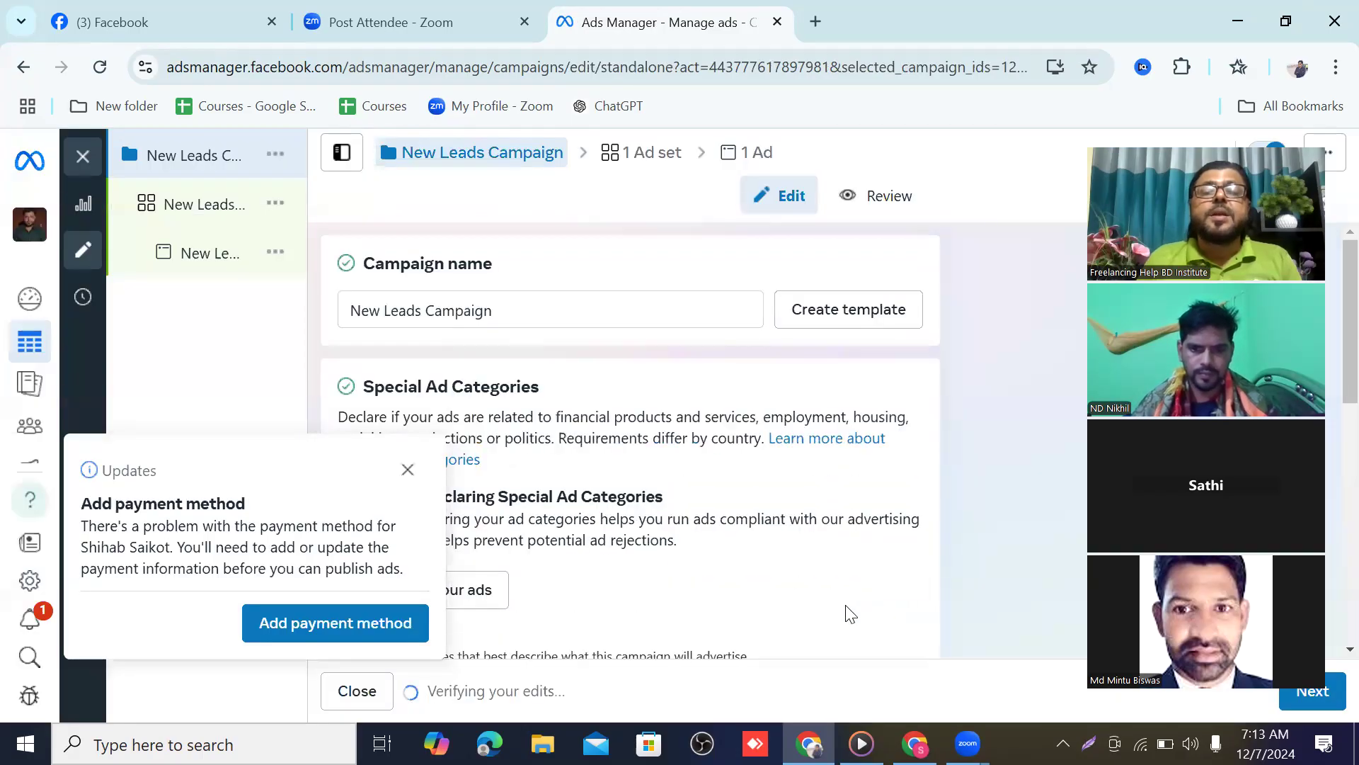
Dismiss the Add payment method notice
click(409, 470)
scroll(536, 333, down, 2)
scroll(535, 333, up, 2)
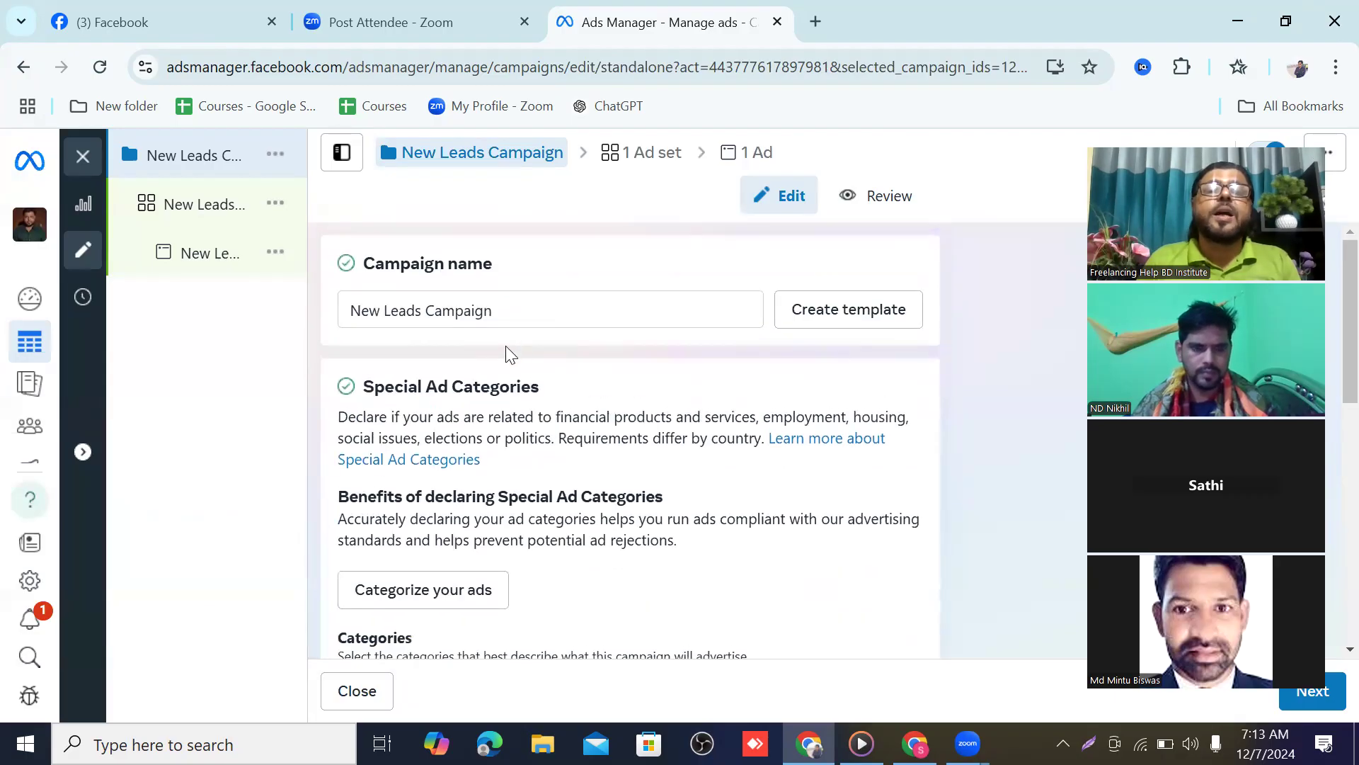
Prefix the campaign name 'New Leads Campaign' with a person's name and a comma
click(352, 303)
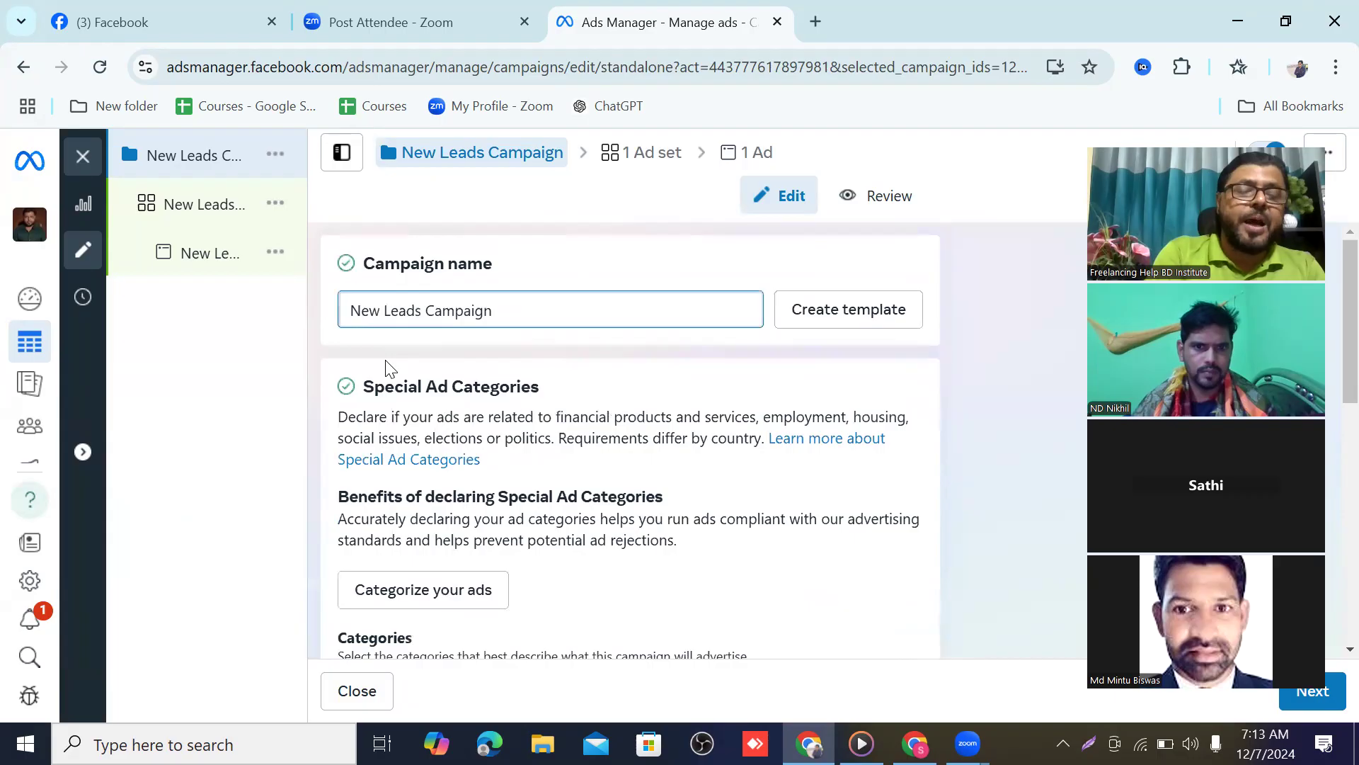
text(Abi)
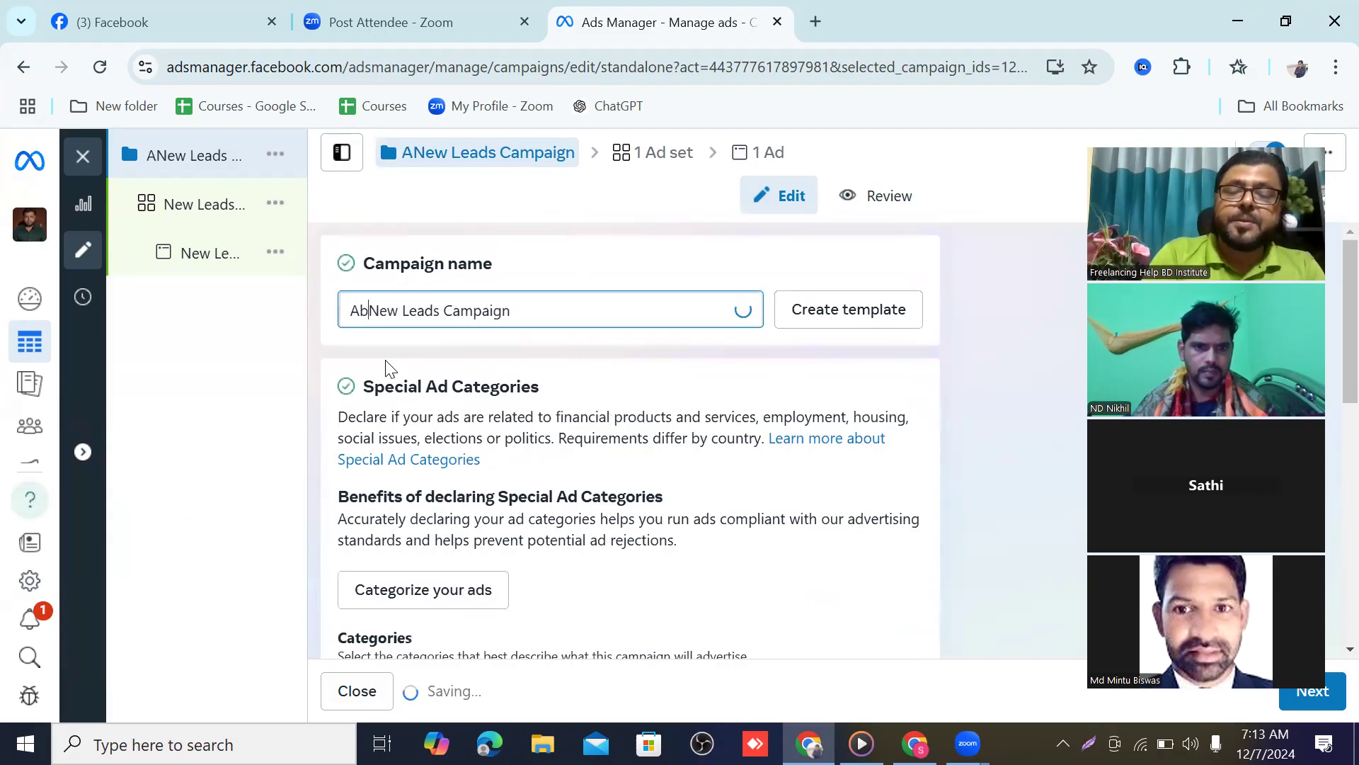
text(d)
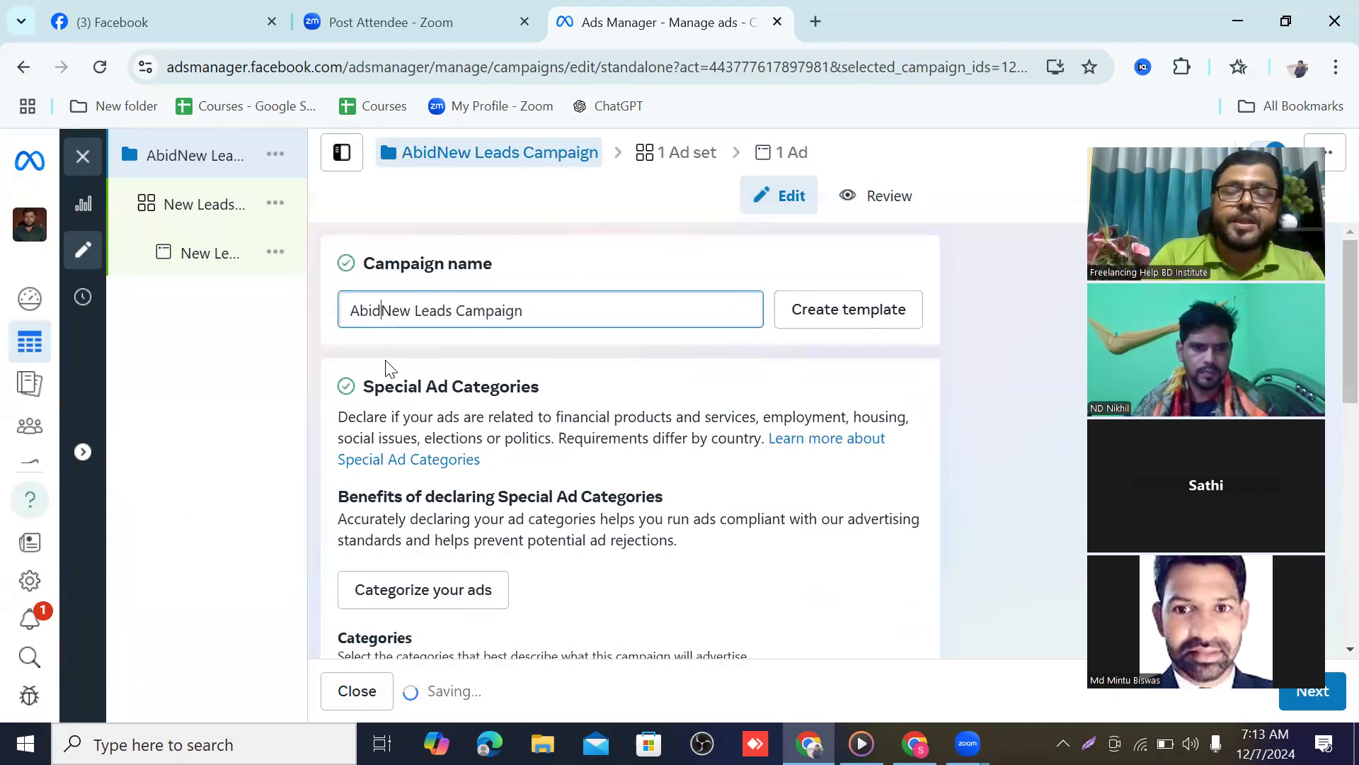
text(,)
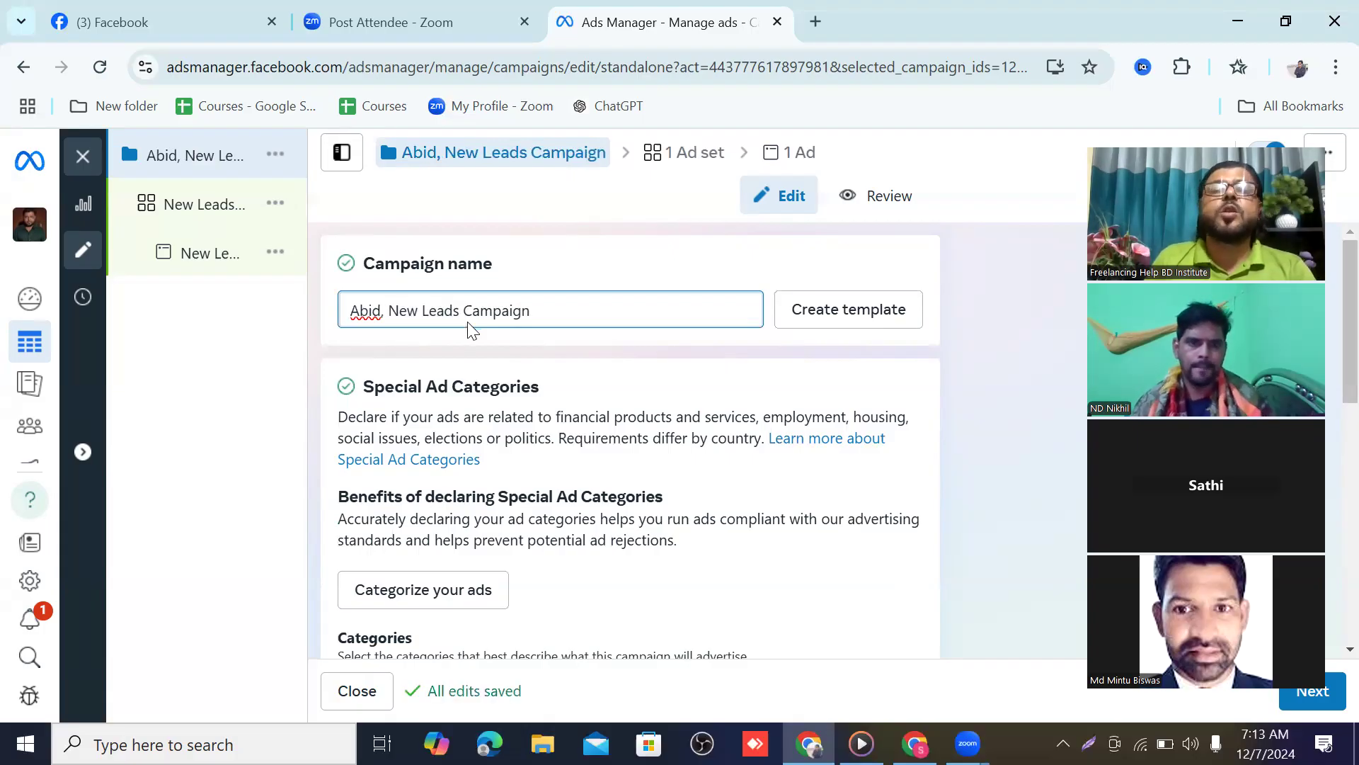
scroll(467, 325, down, 1)
scroll(466, 324, down, 2)
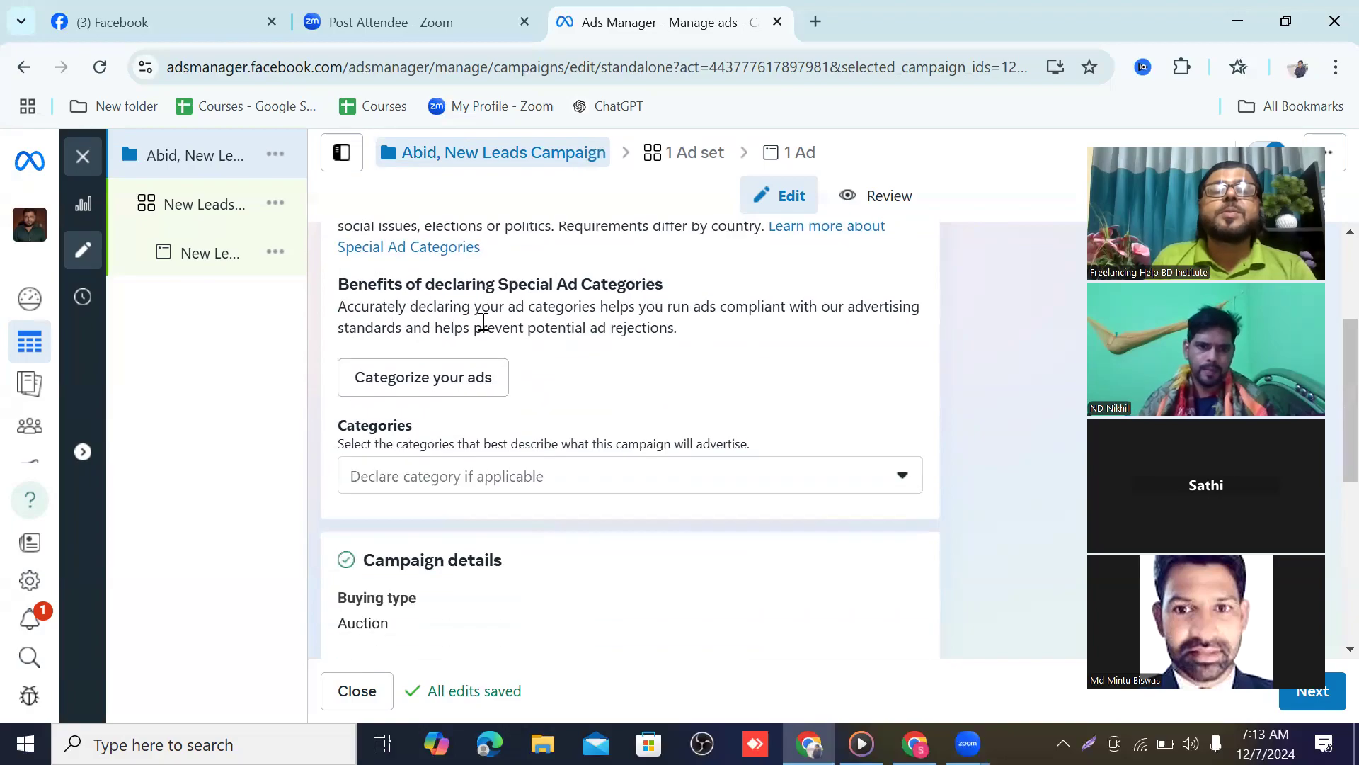
scroll(460, 326, down, 2)
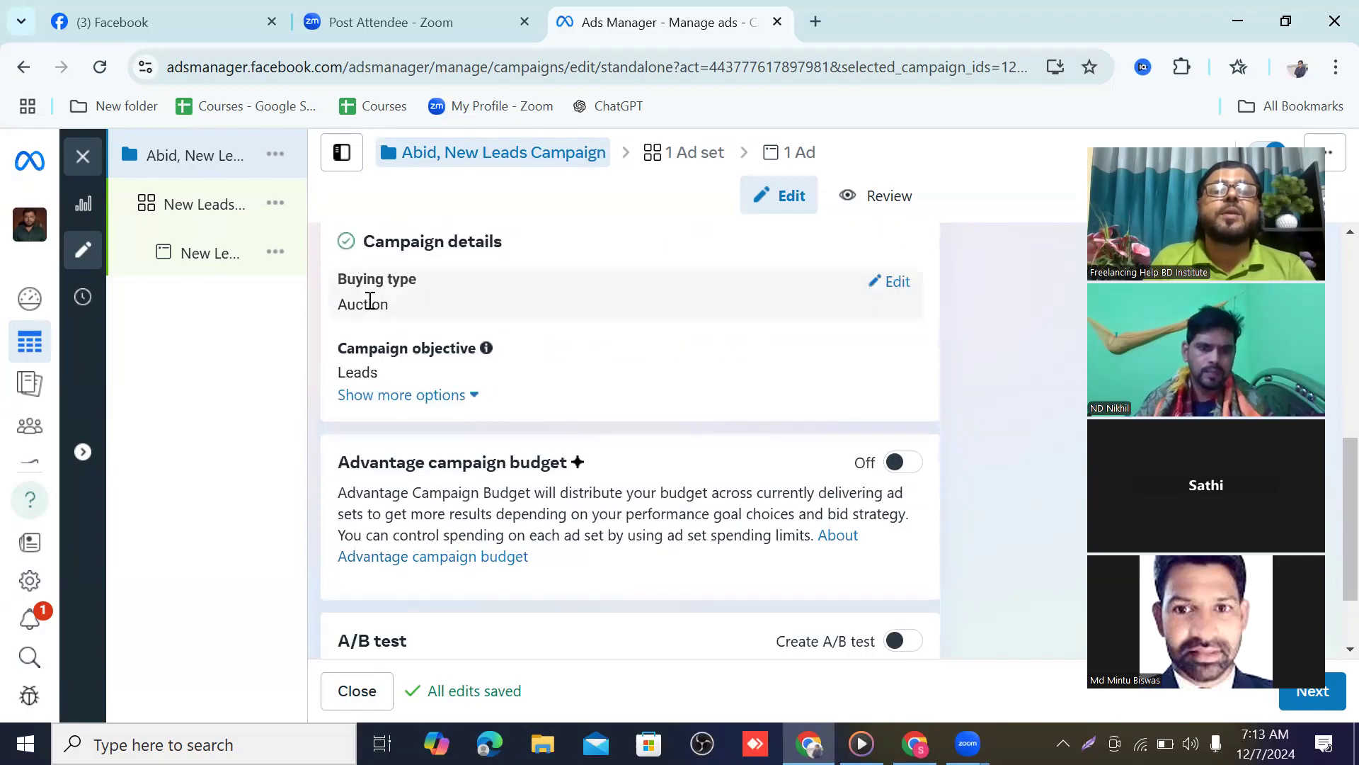
scroll(461, 337, down, 1)
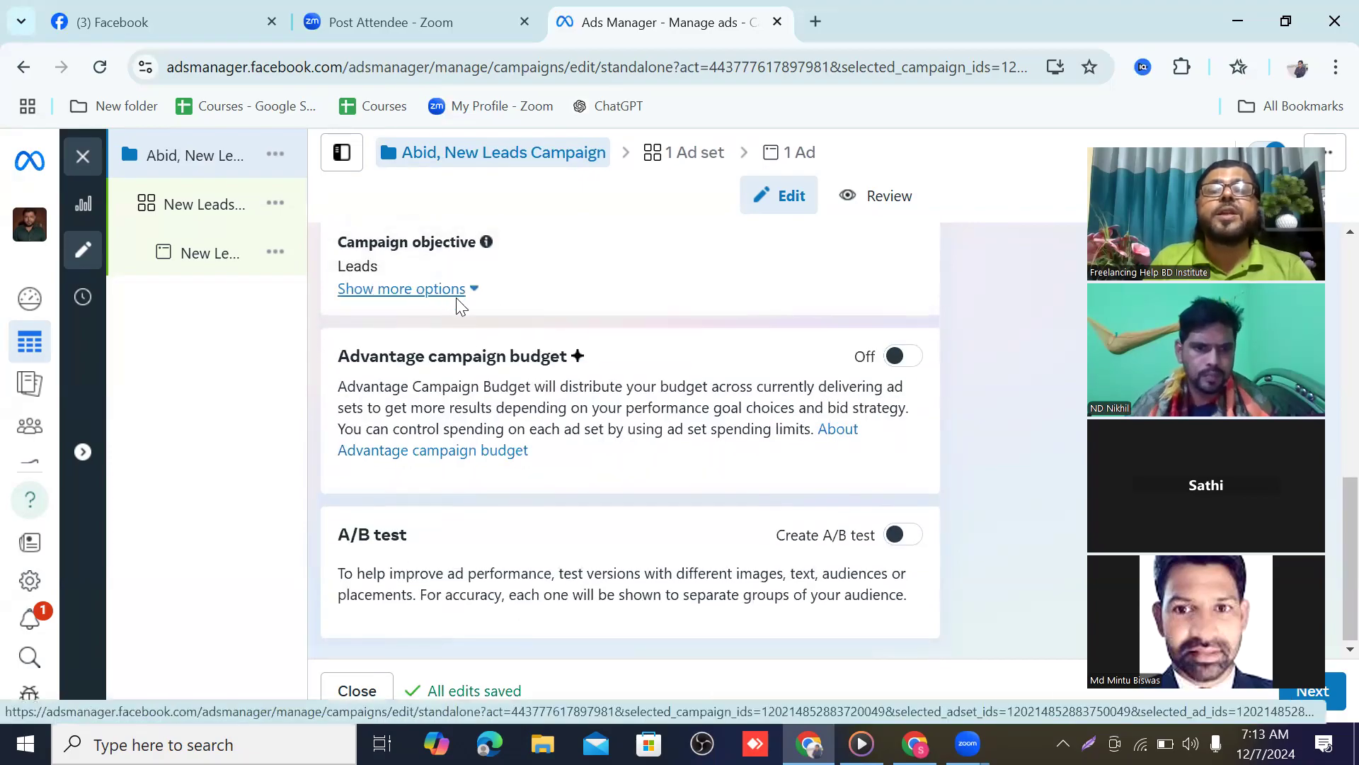
Enable Advantage campaign budget with a $10.00 daily budget and continue to the ad set
click(902, 357)
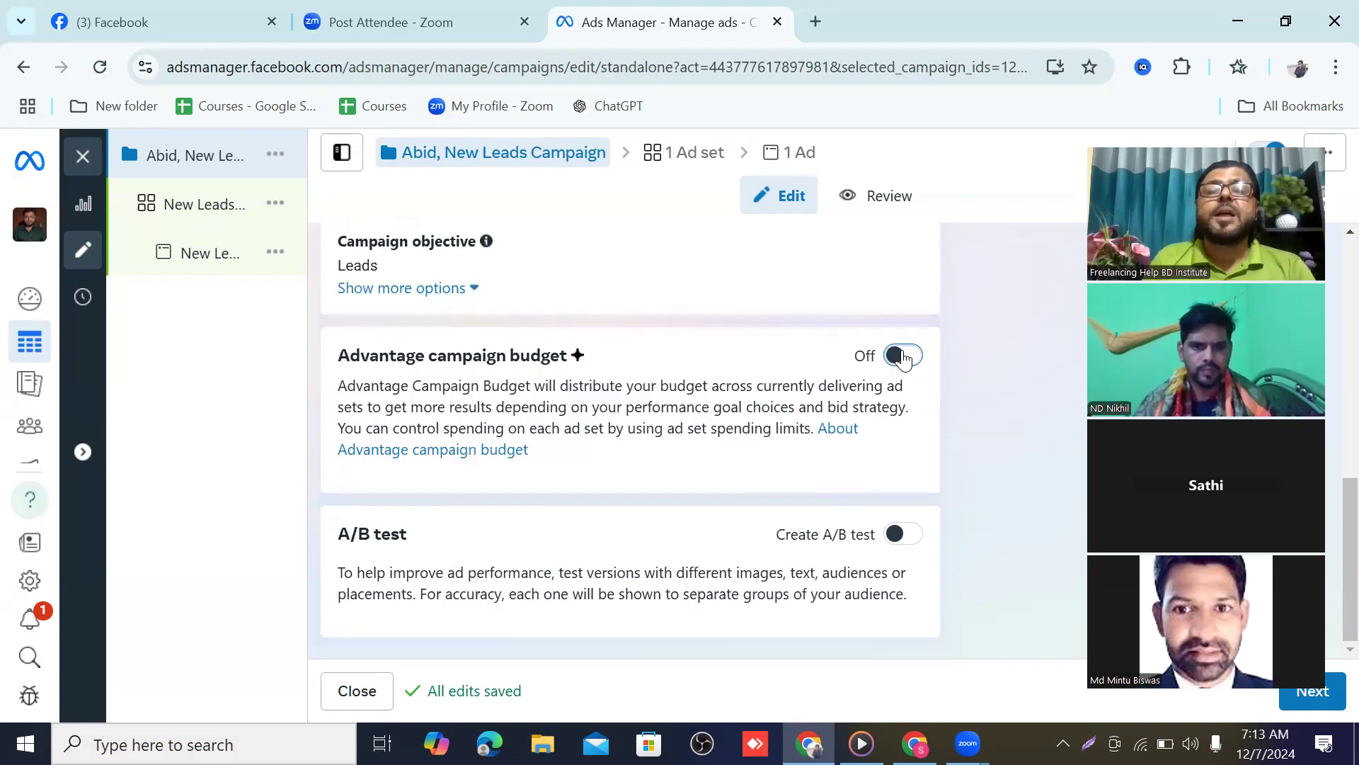
scroll(676, 386, down, 3)
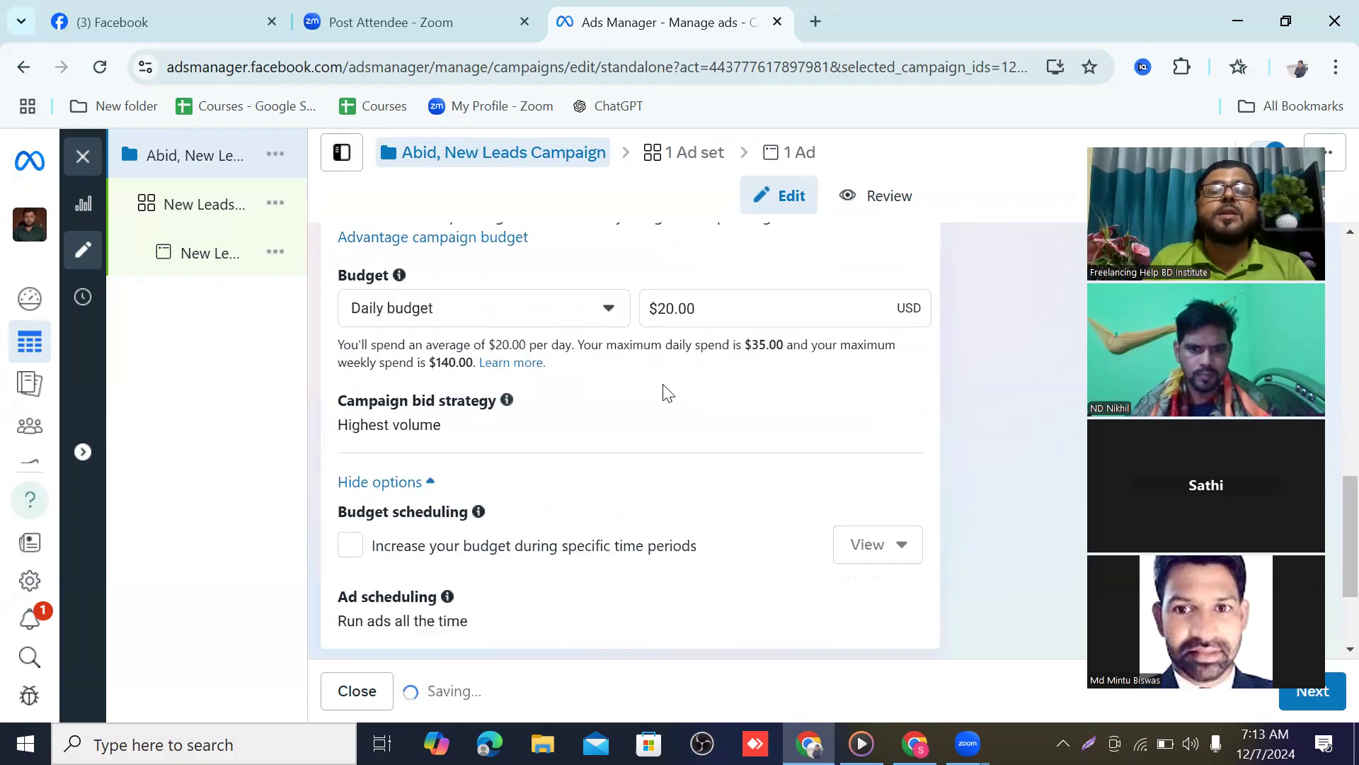
click(667, 312)
key(BackSpace)
text(1)
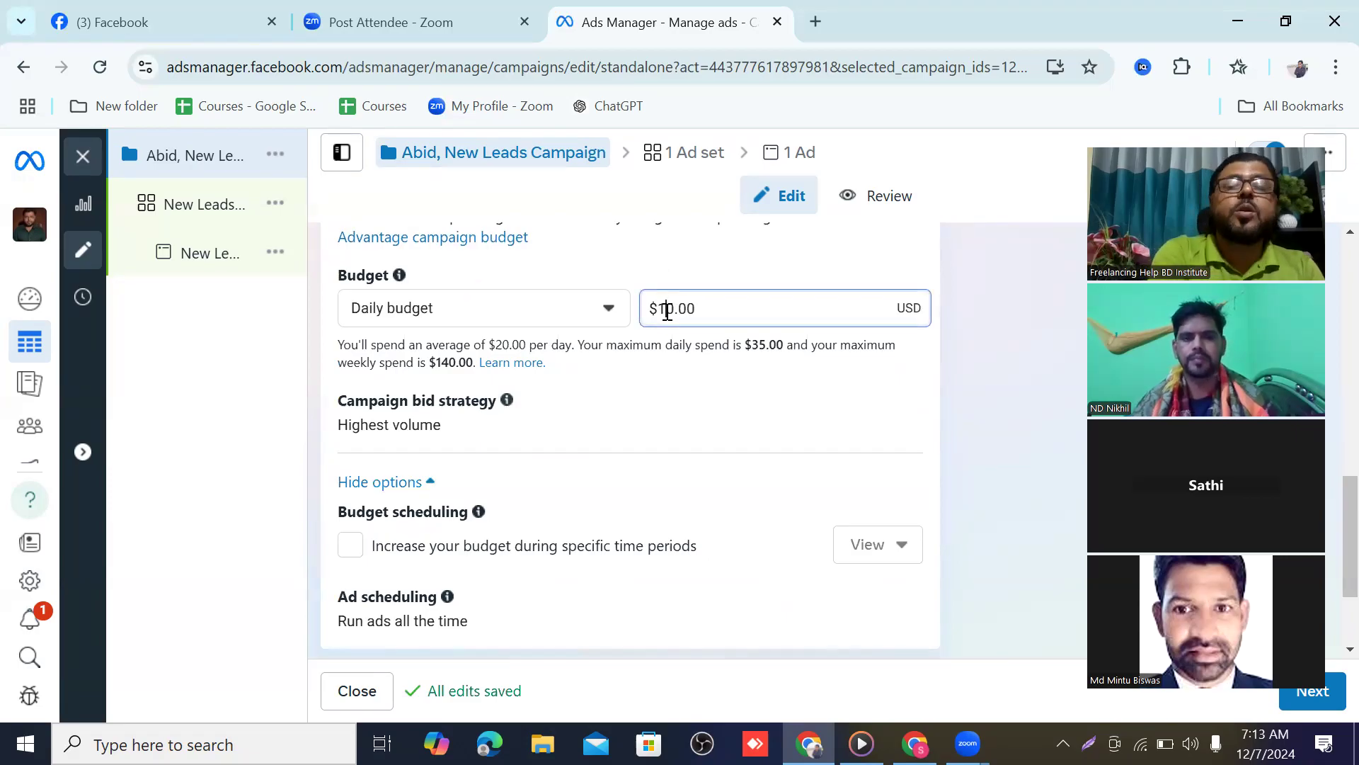
scroll(617, 387, down, 1)
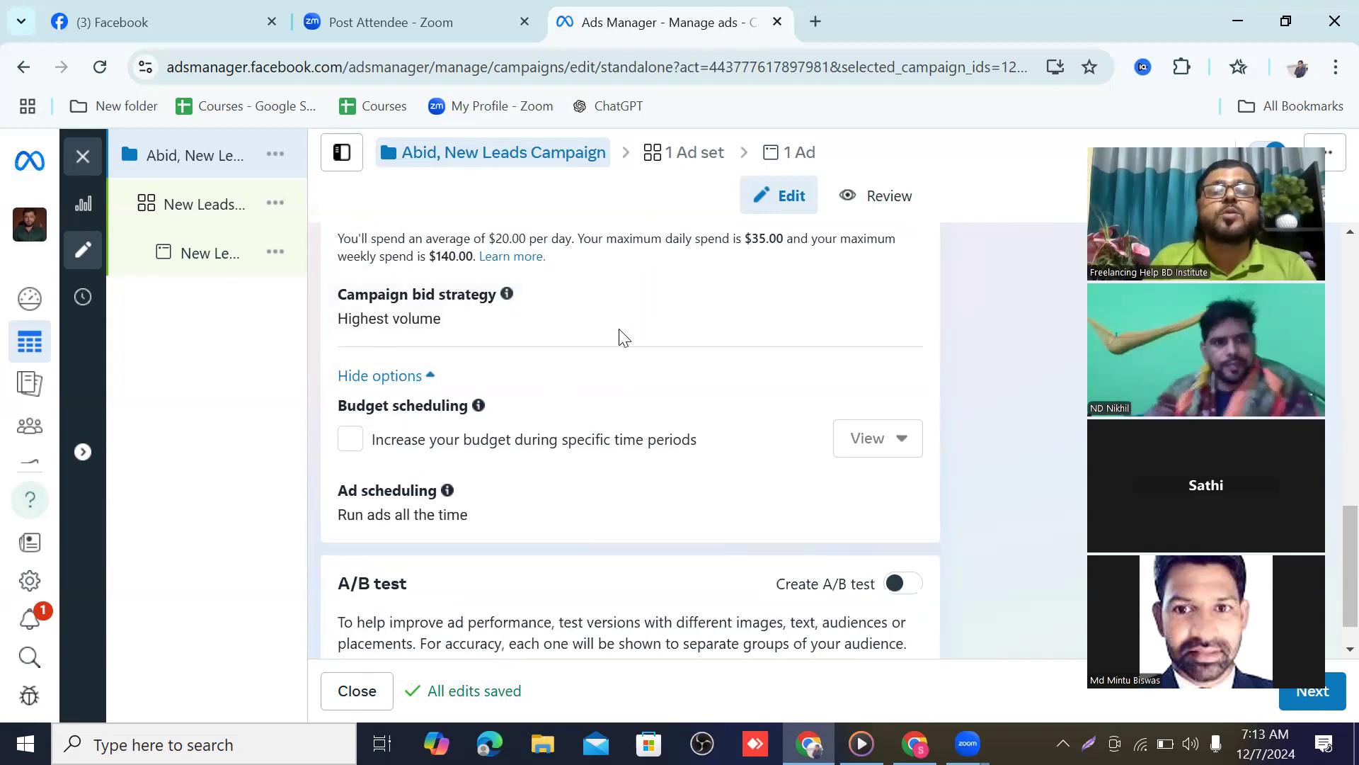
scroll(620, 336, down, 1)
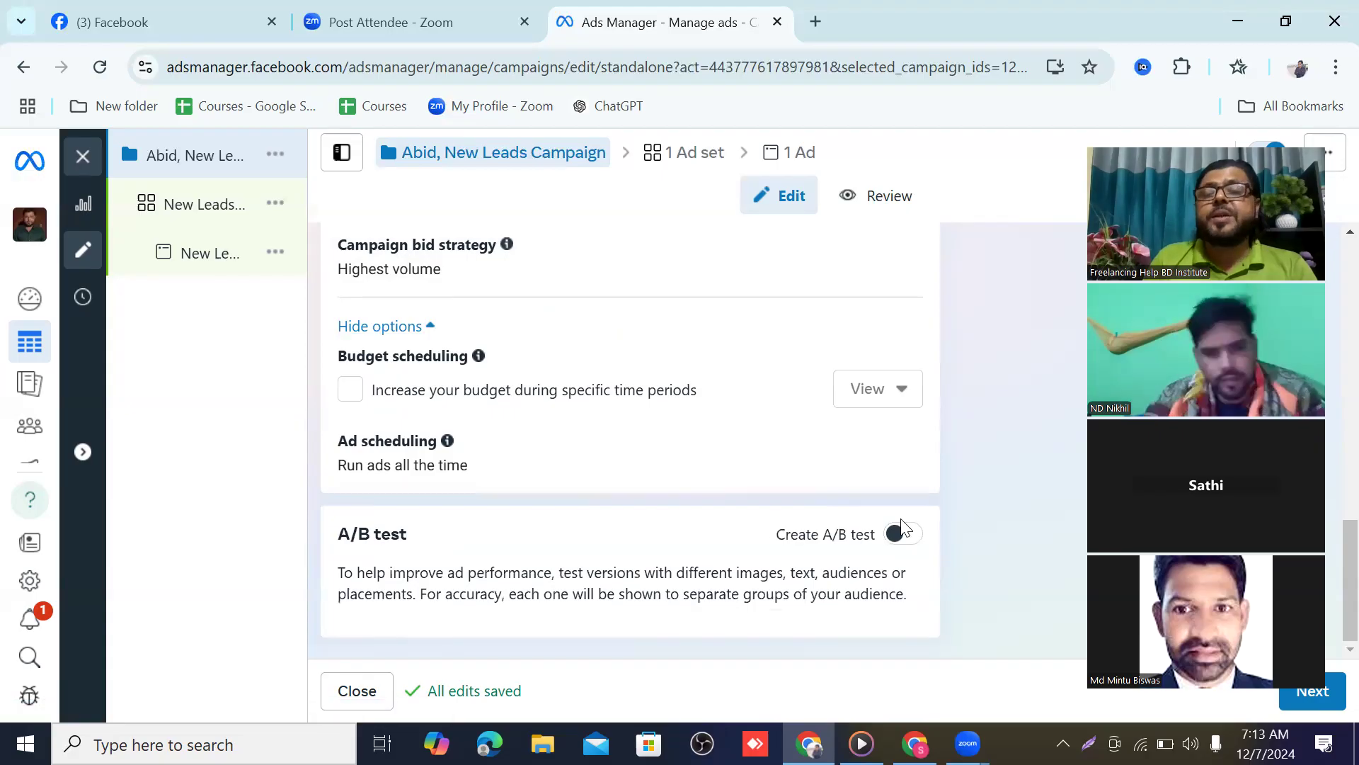
click(1335, 701)
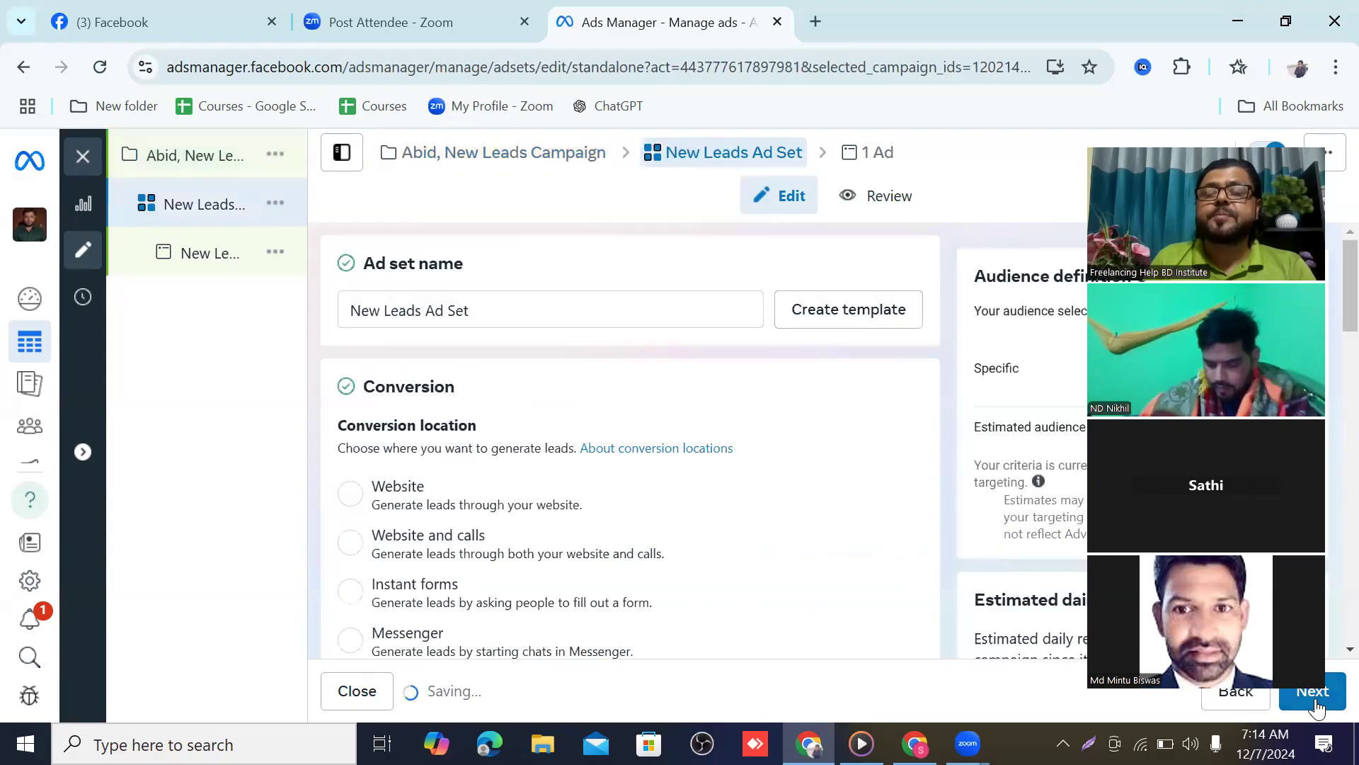
Prefix the ad set name 'New Leads Ad Set' with the same person's name and a comma
click(1315, 701)
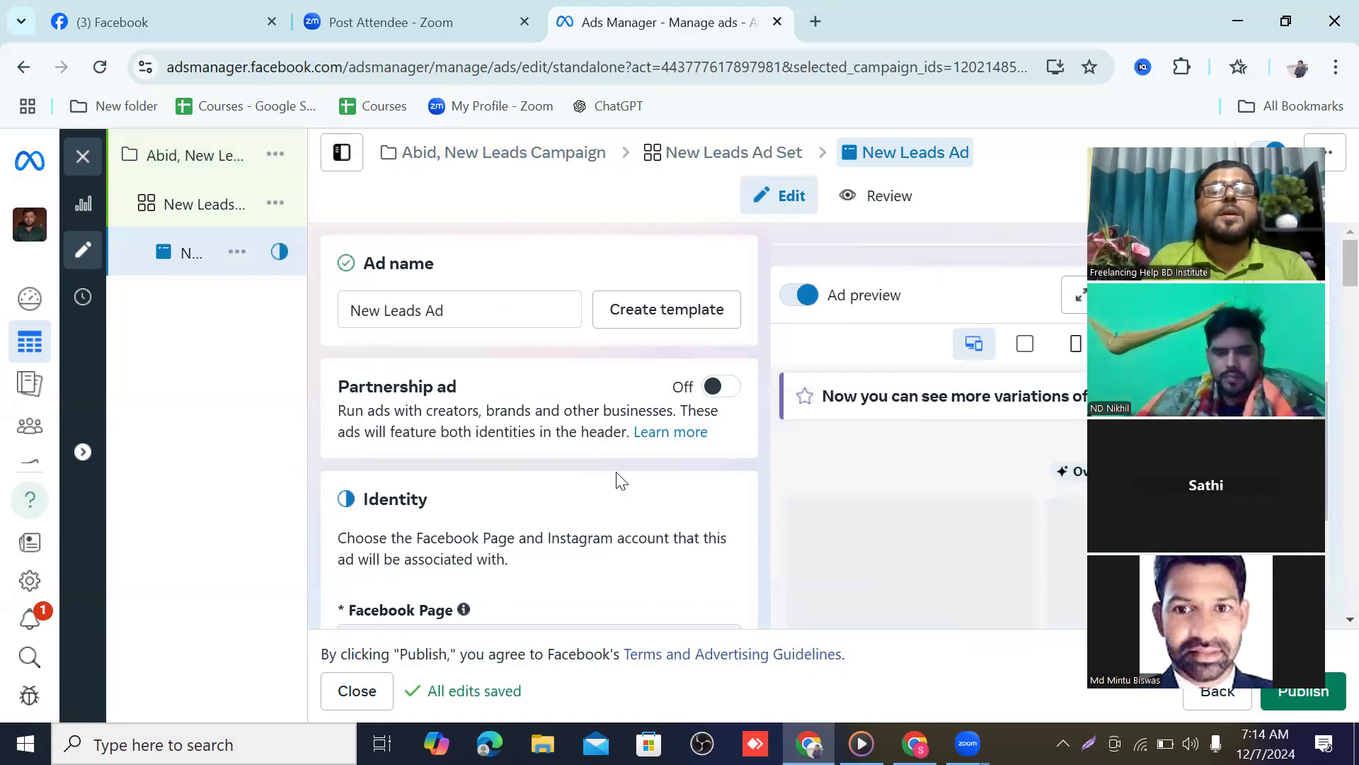
click(218, 206)
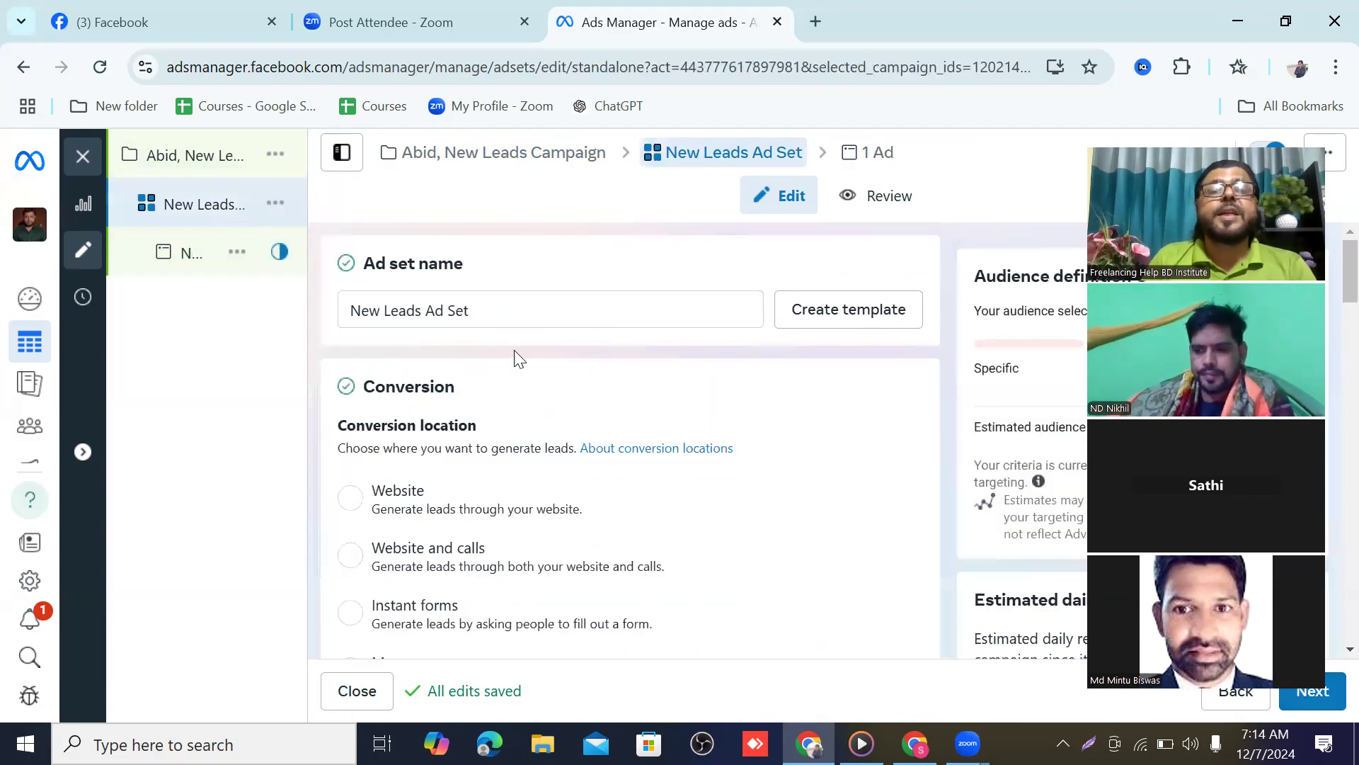
click(360, 310)
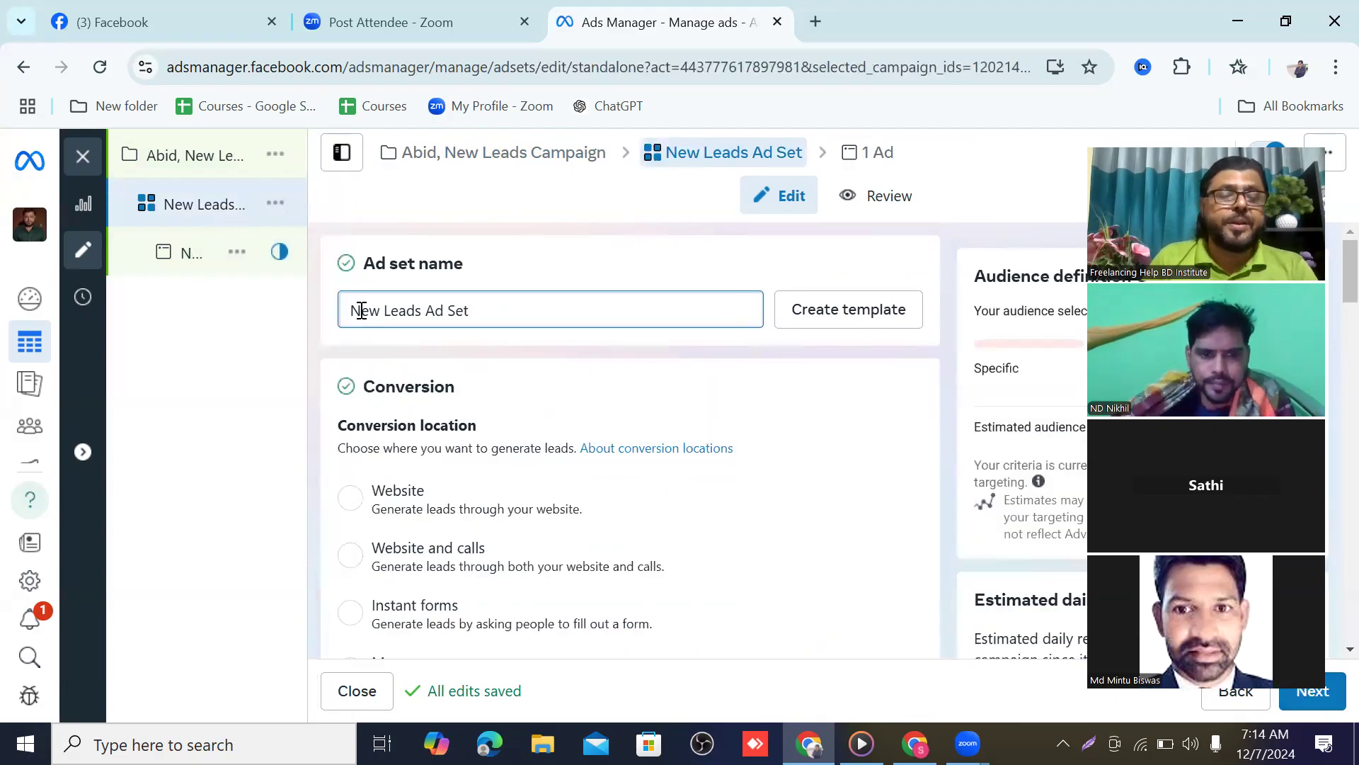
text(Abi)
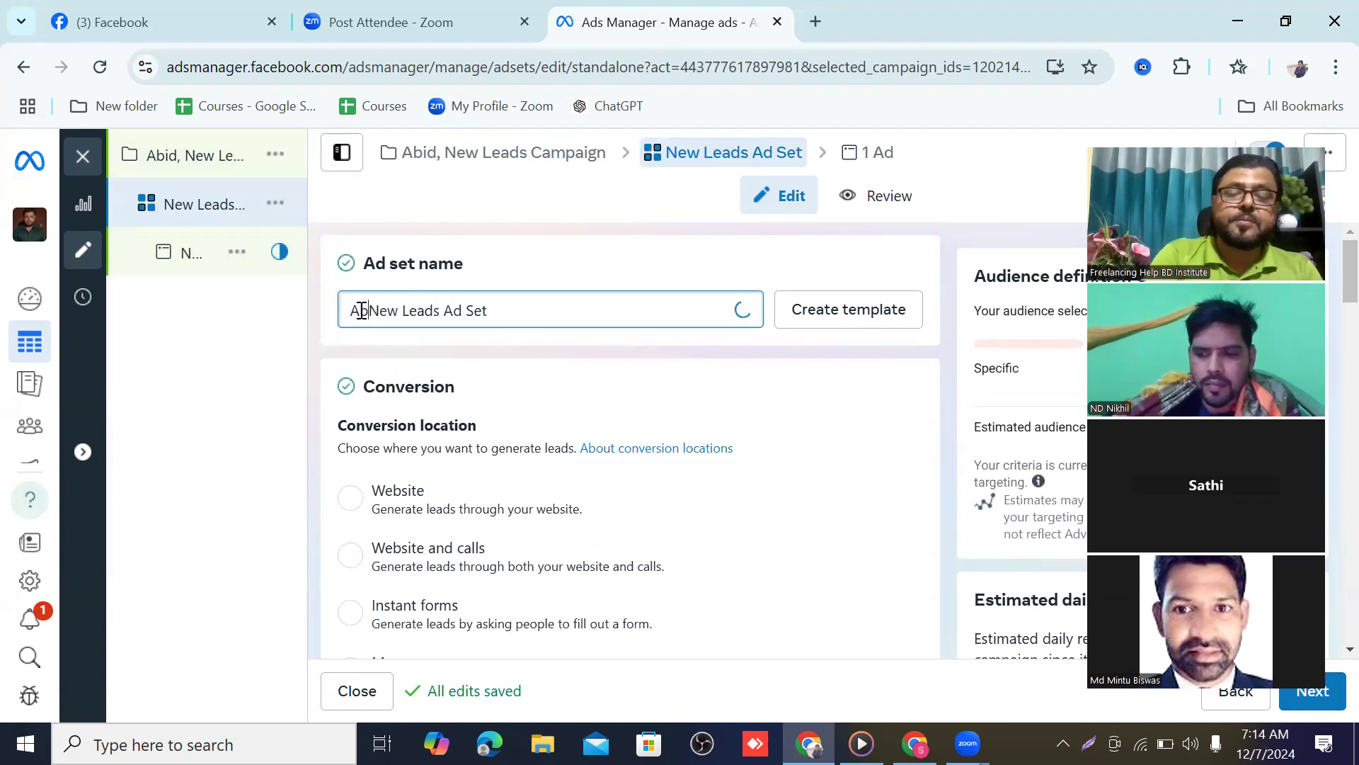
text(d)
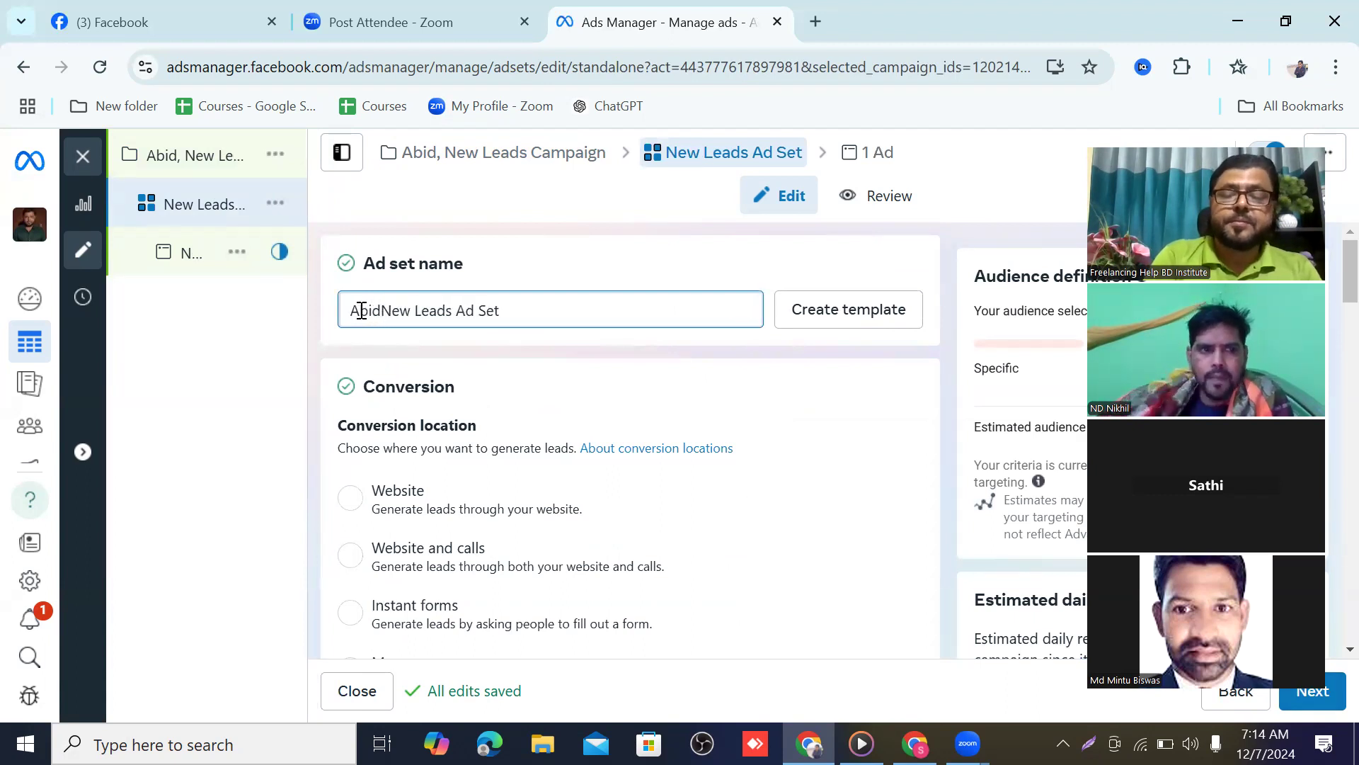
text(,)
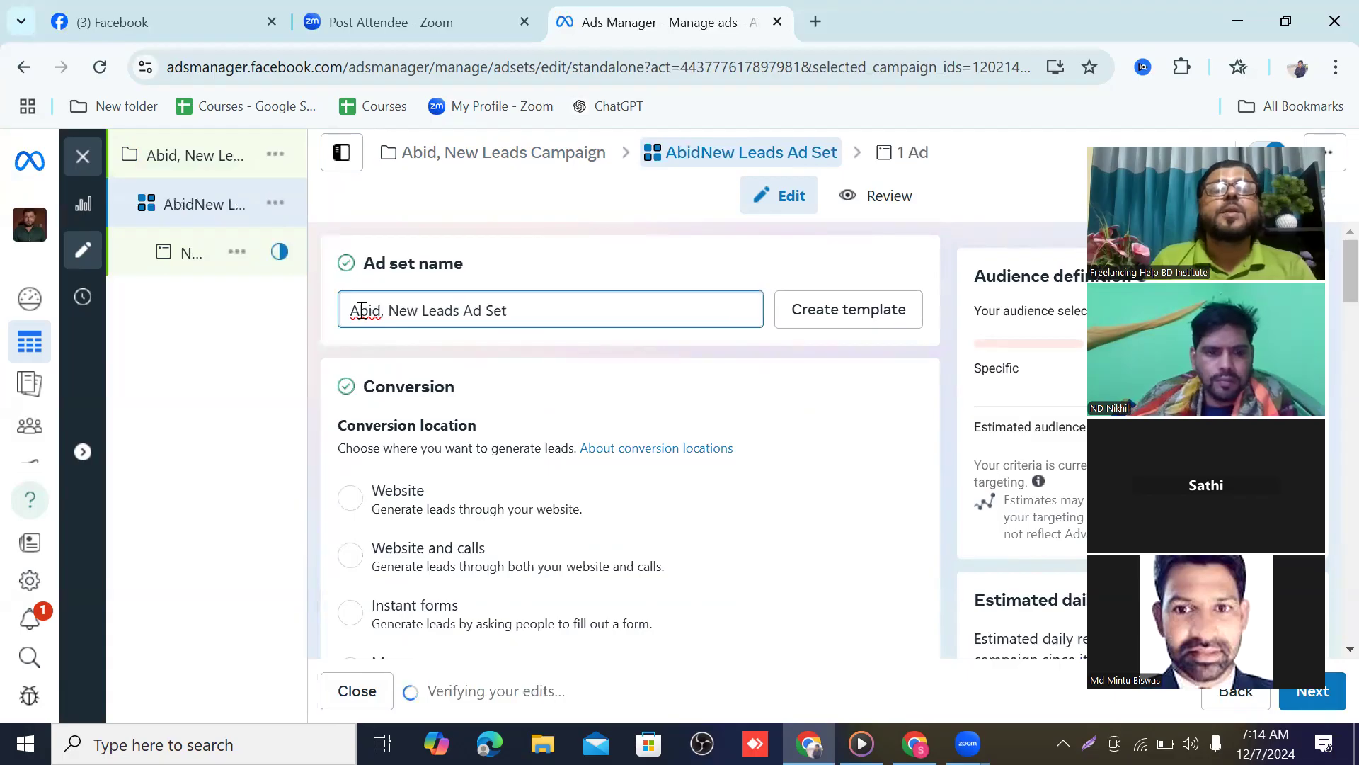
scroll(485, 379, down, 1)
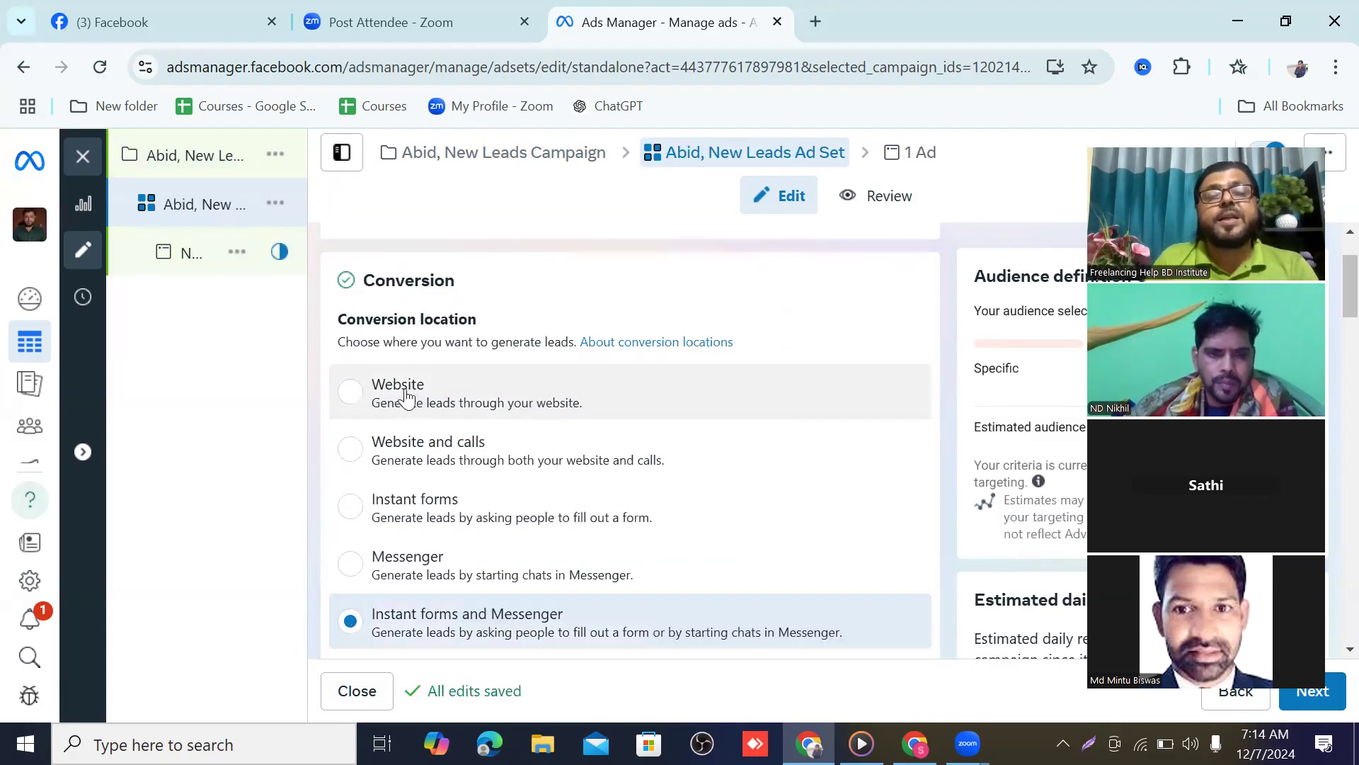
scroll(405, 396, down, 3)
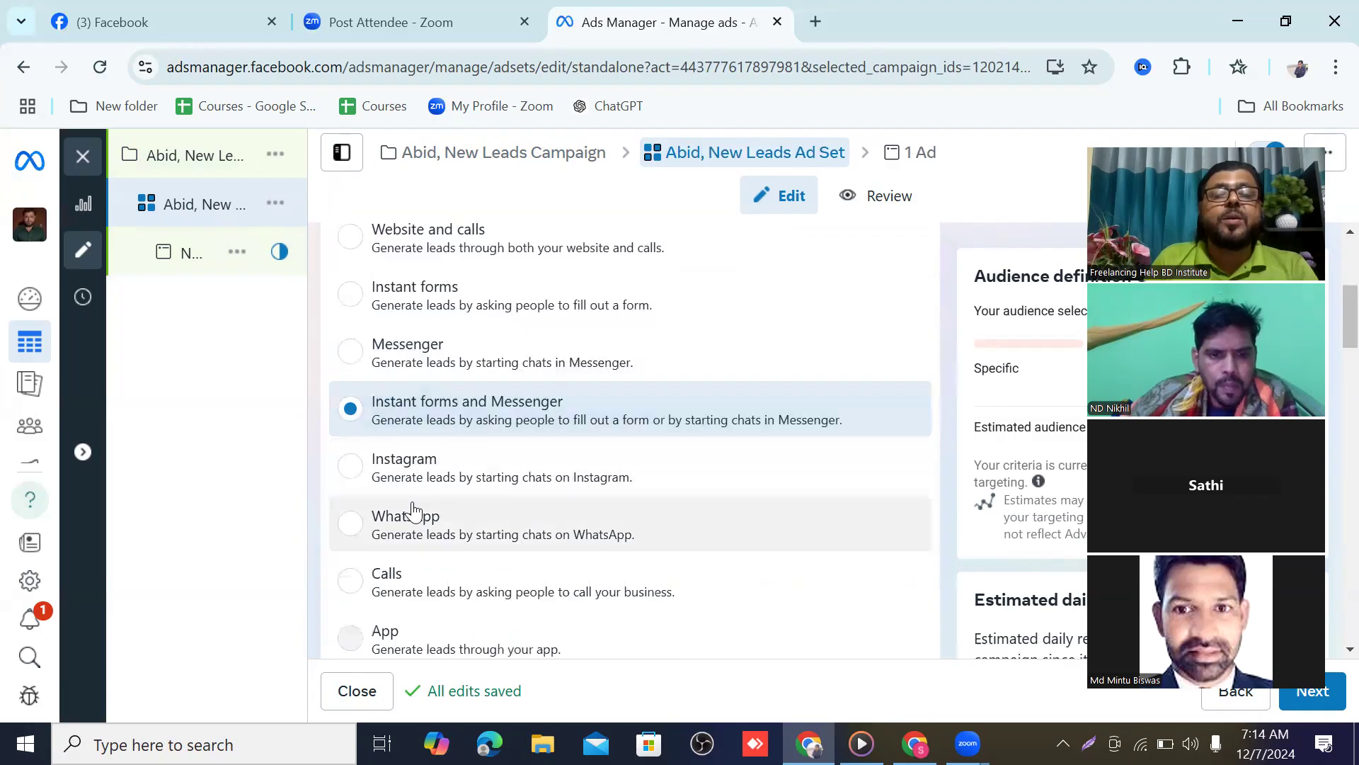
scroll(414, 510, down, 2)
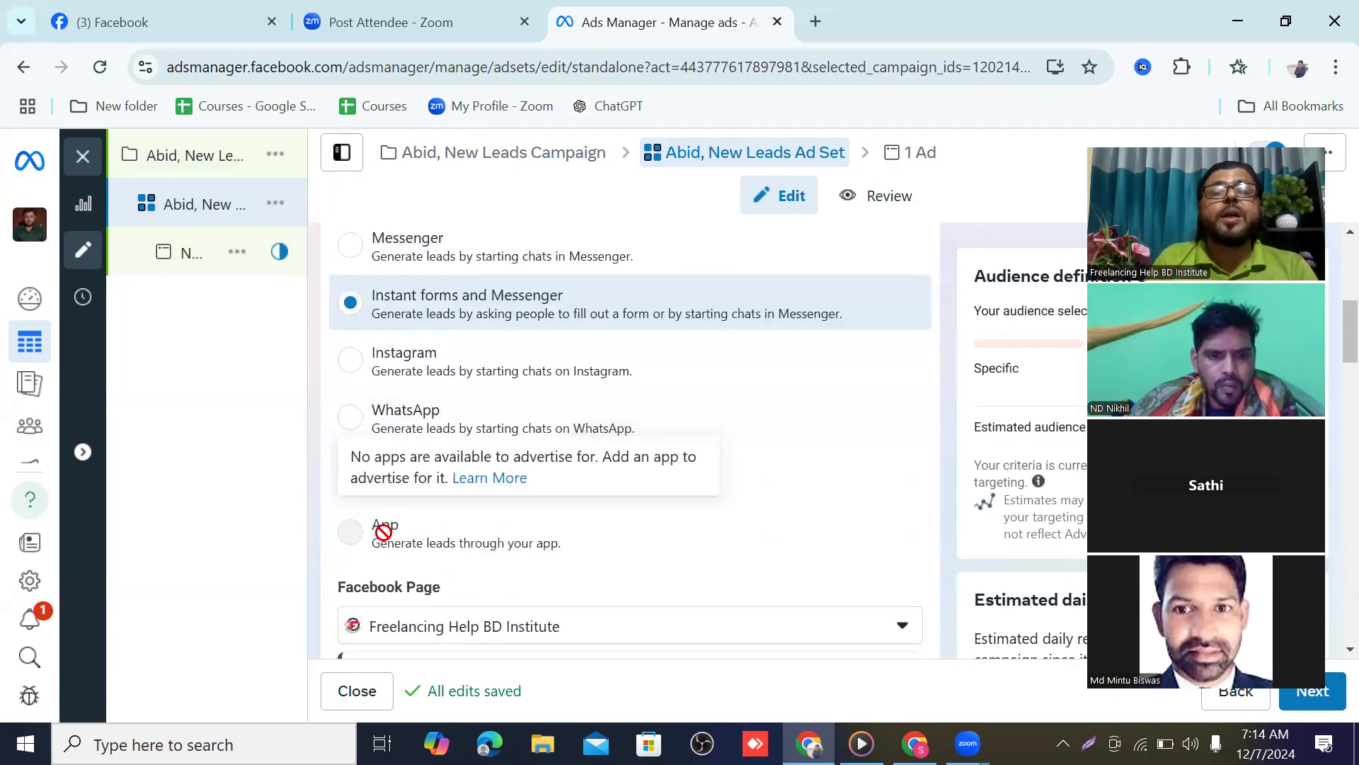
scroll(383, 532, up, 2)
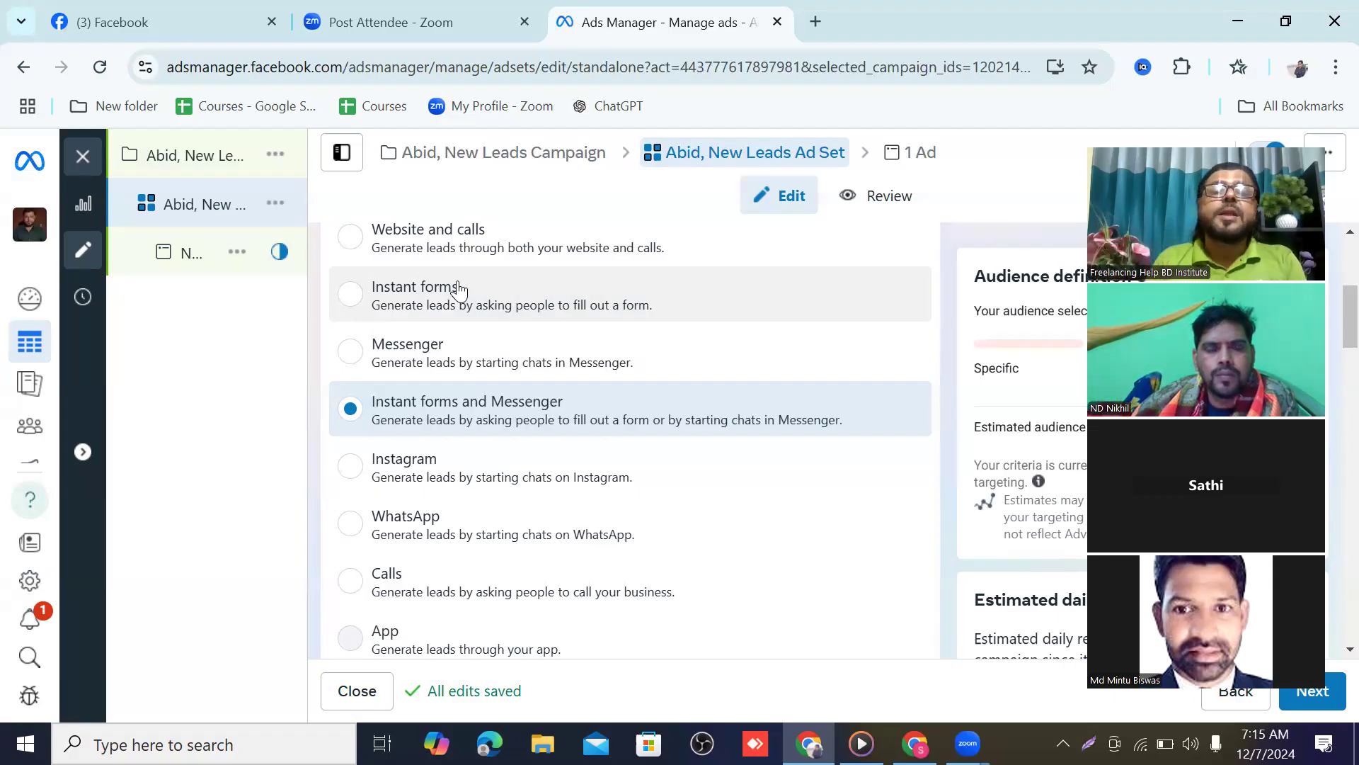
Set the ad set's conversion location to Instant forms and proceed to the ad level
click(357, 304)
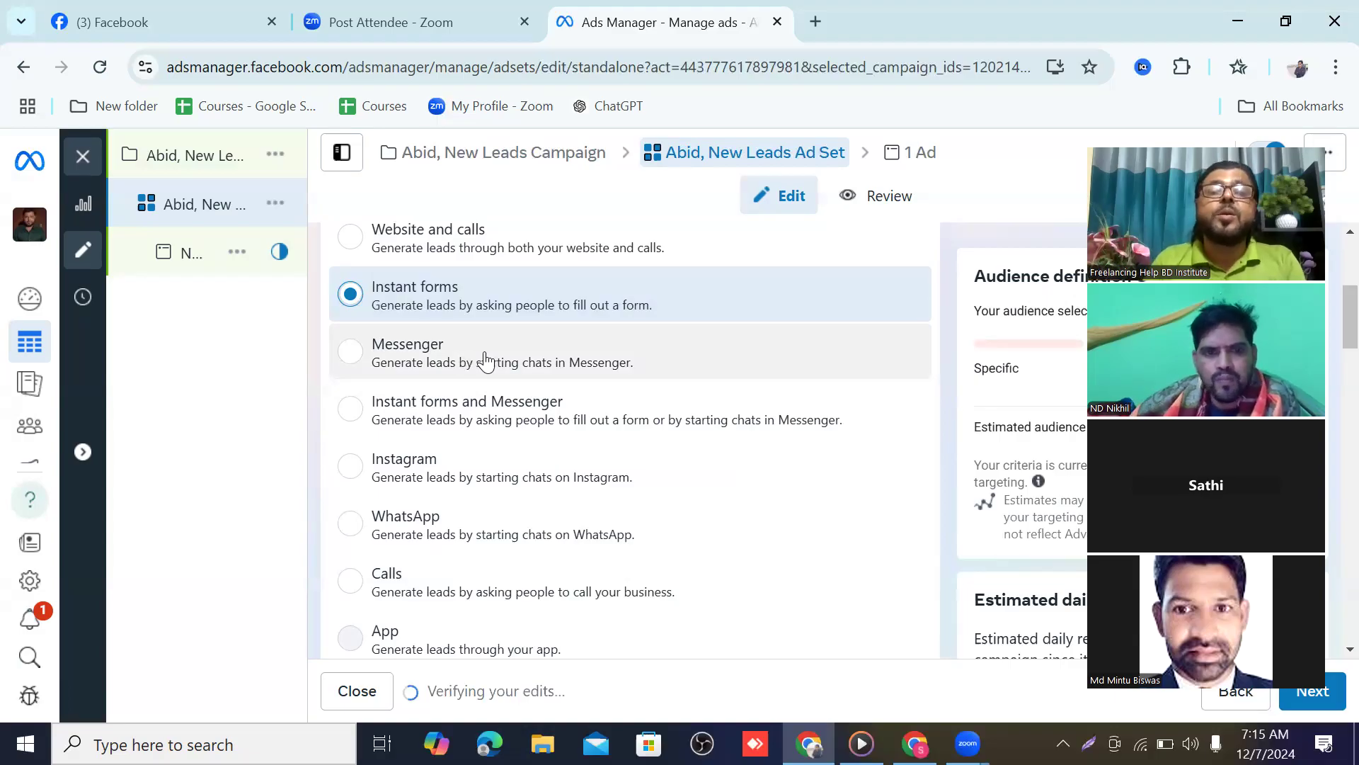
scroll(457, 386, down, 3)
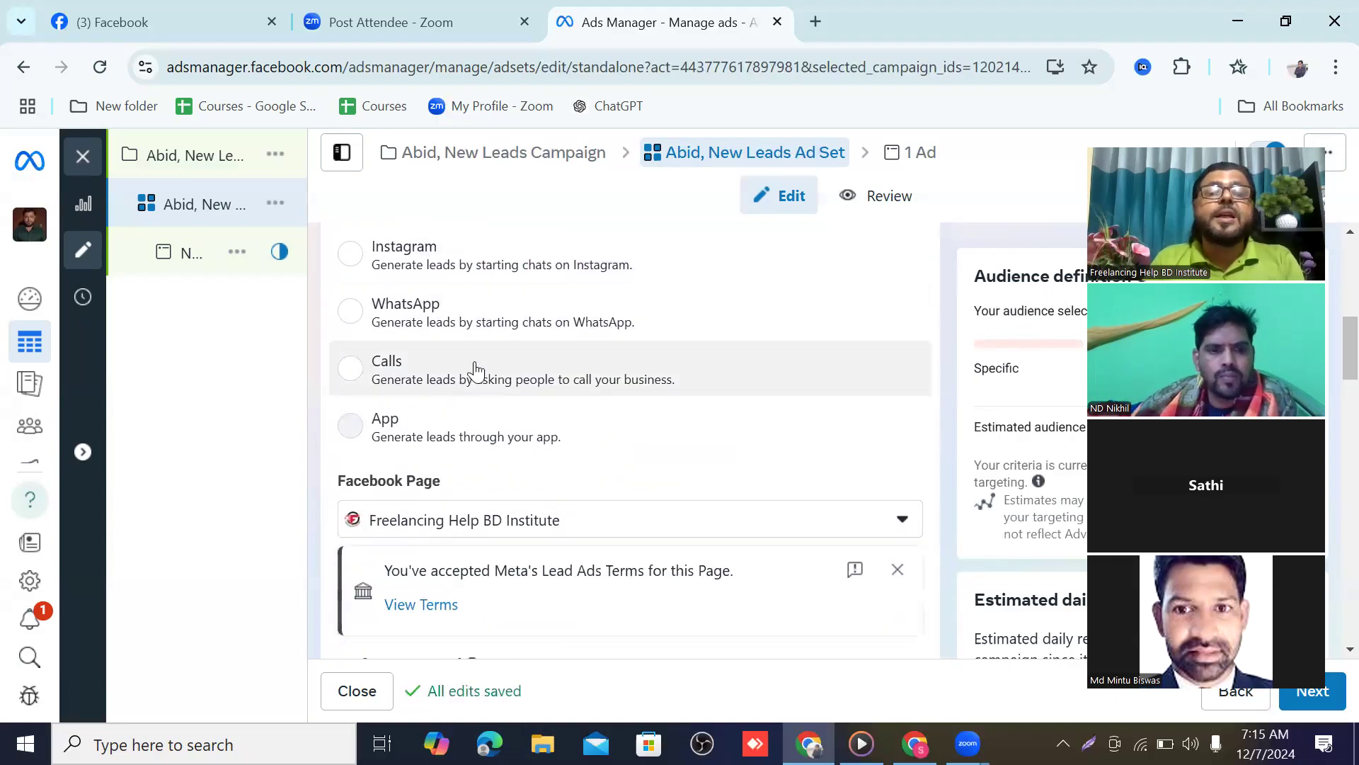
scroll(474, 370, down, 5)
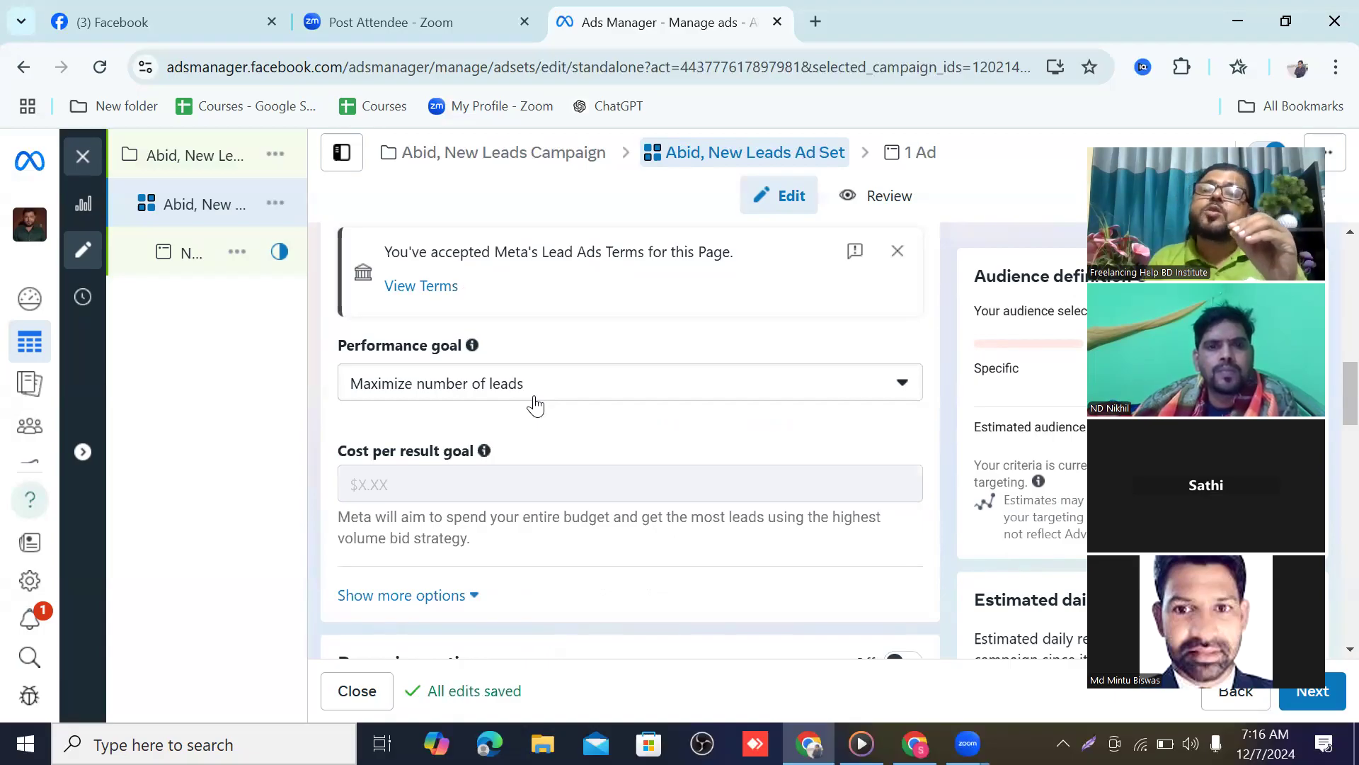
scroll(547, 405, up, 9)
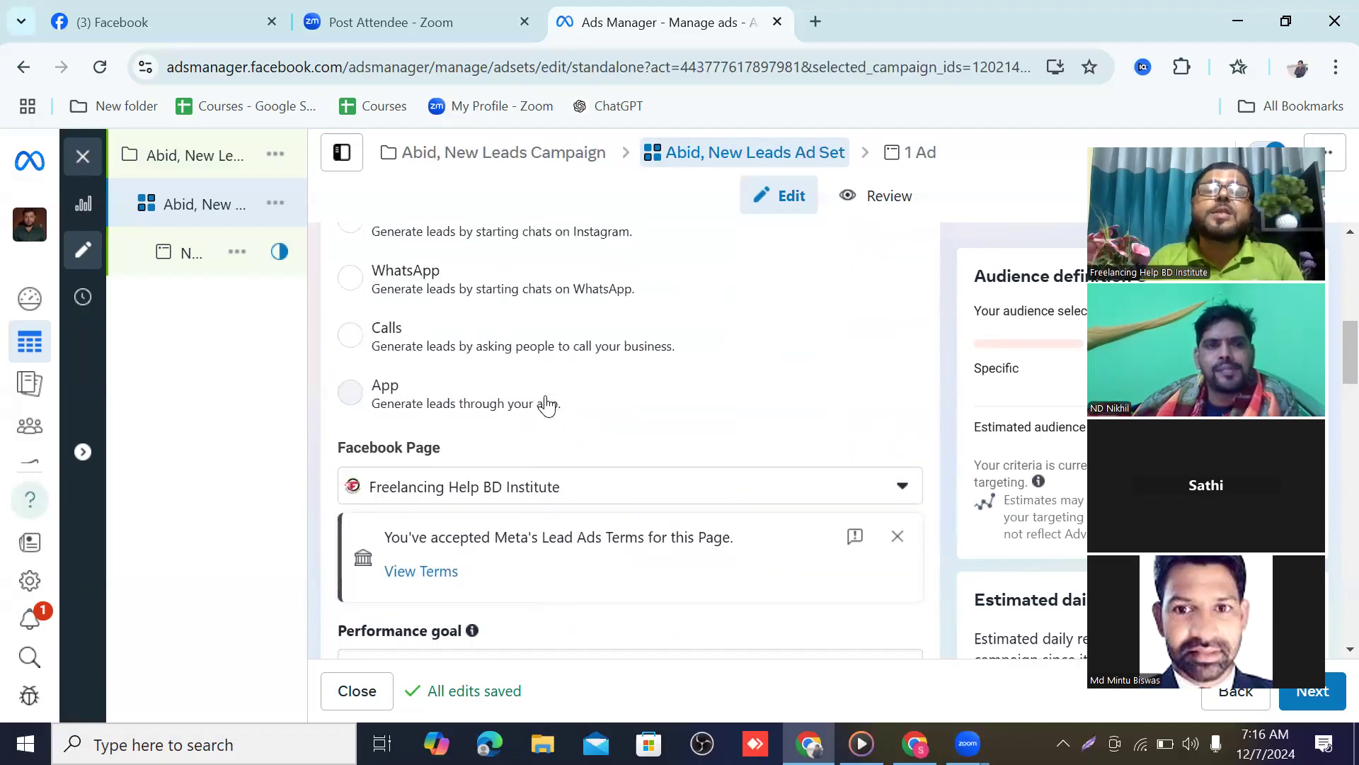
scroll(470, 346, up, 2)
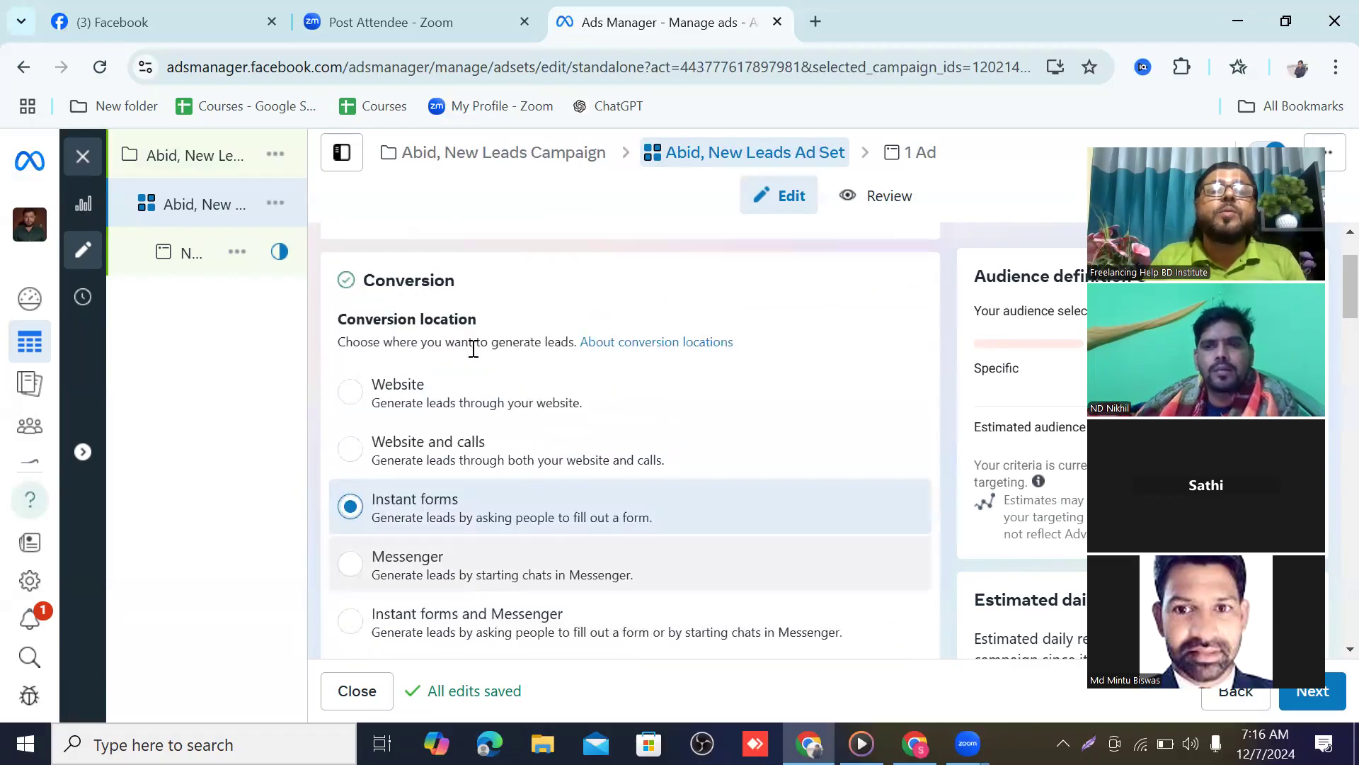
scroll(418, 396, down, 1)
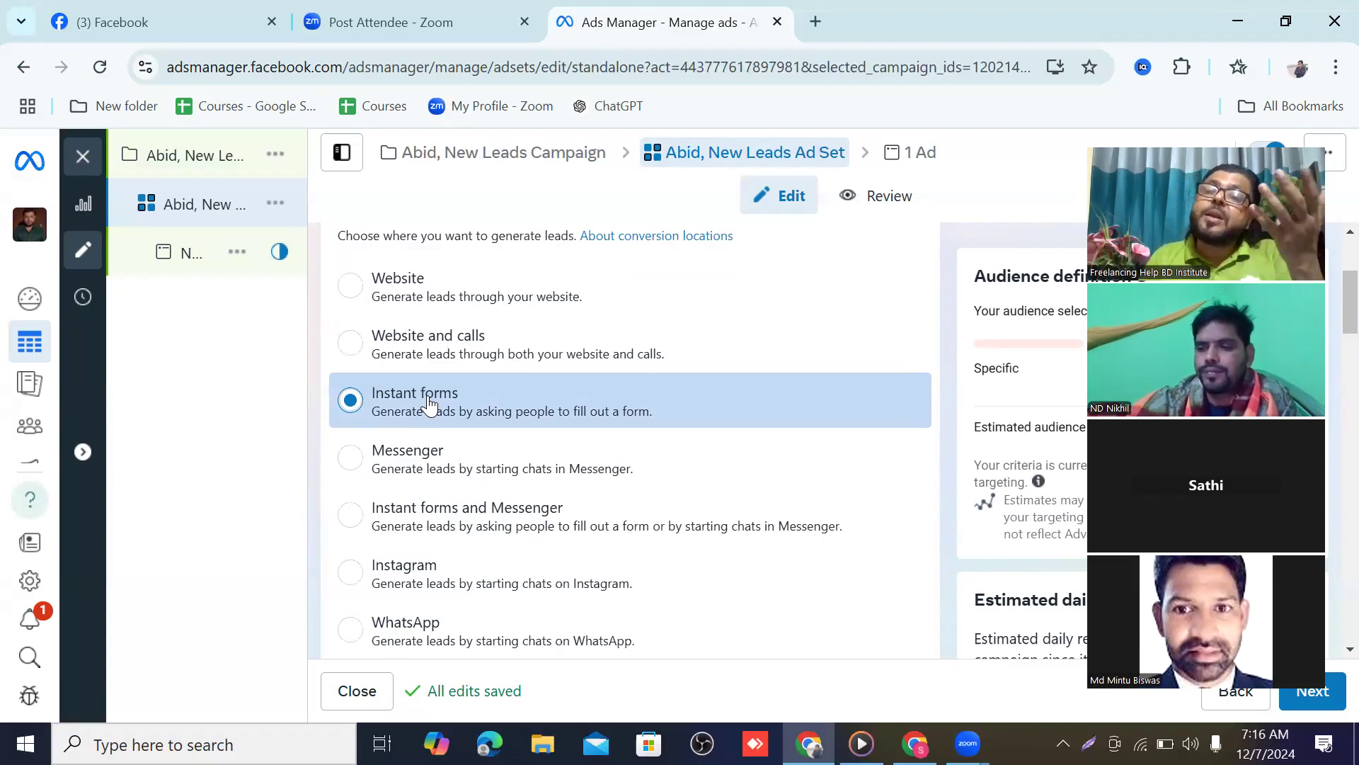
scroll(428, 402, down, 8)
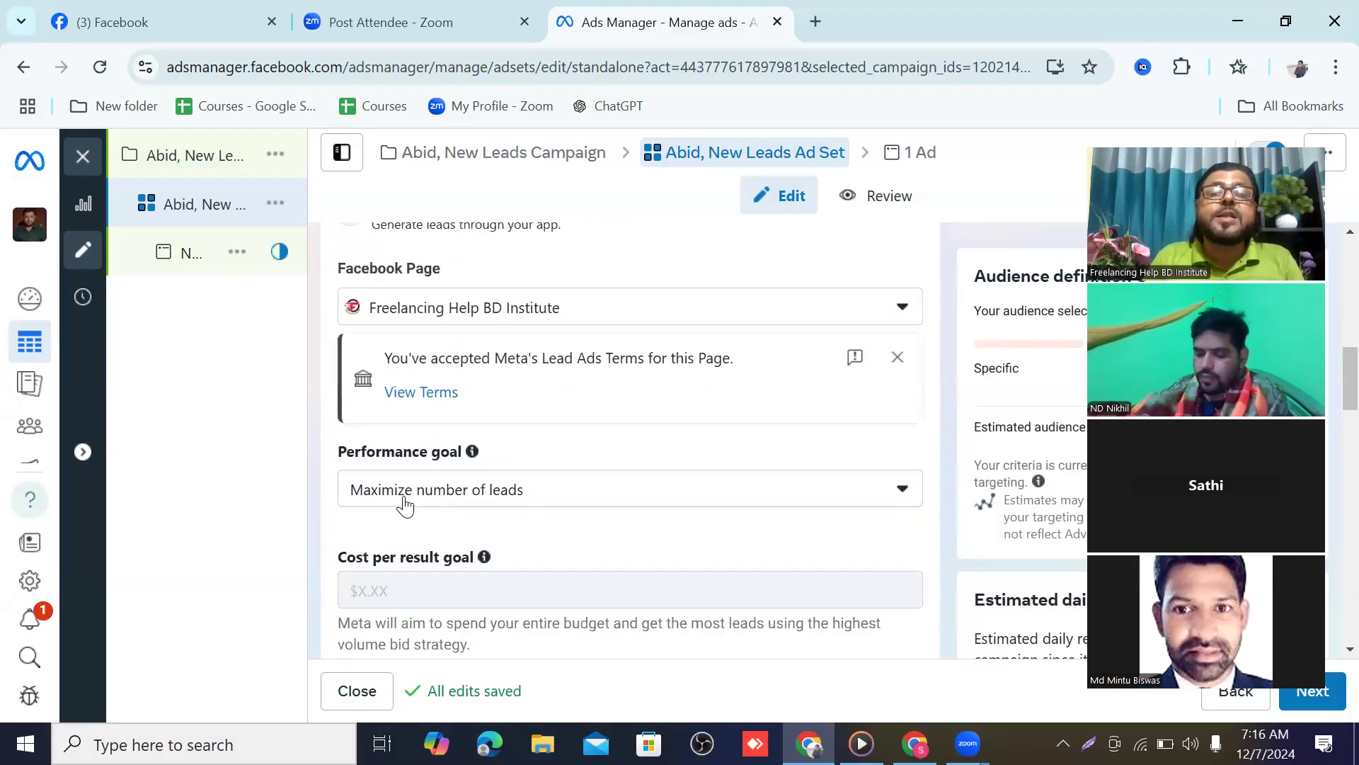
scroll(533, 497, down, 3)
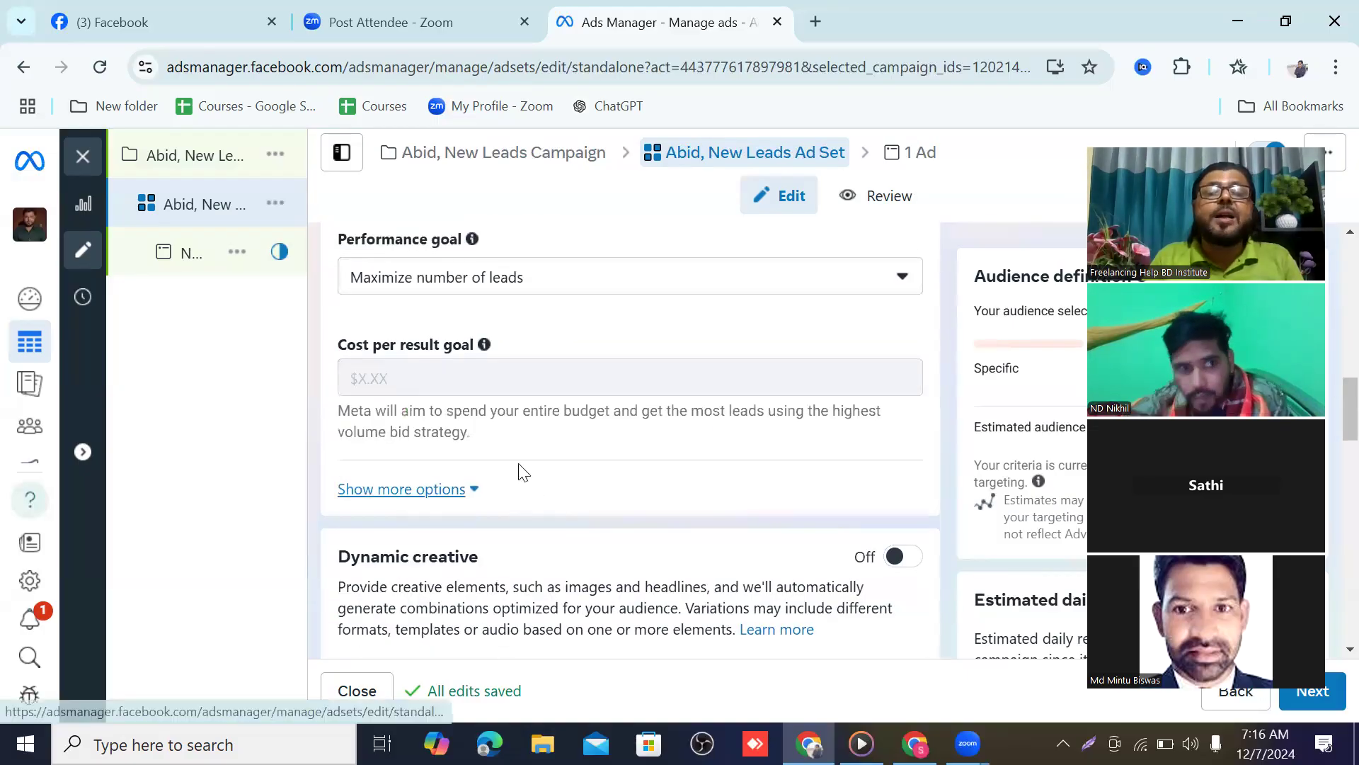
scroll(464, 434, down, 1)
scroll(485, 410, down, 12)
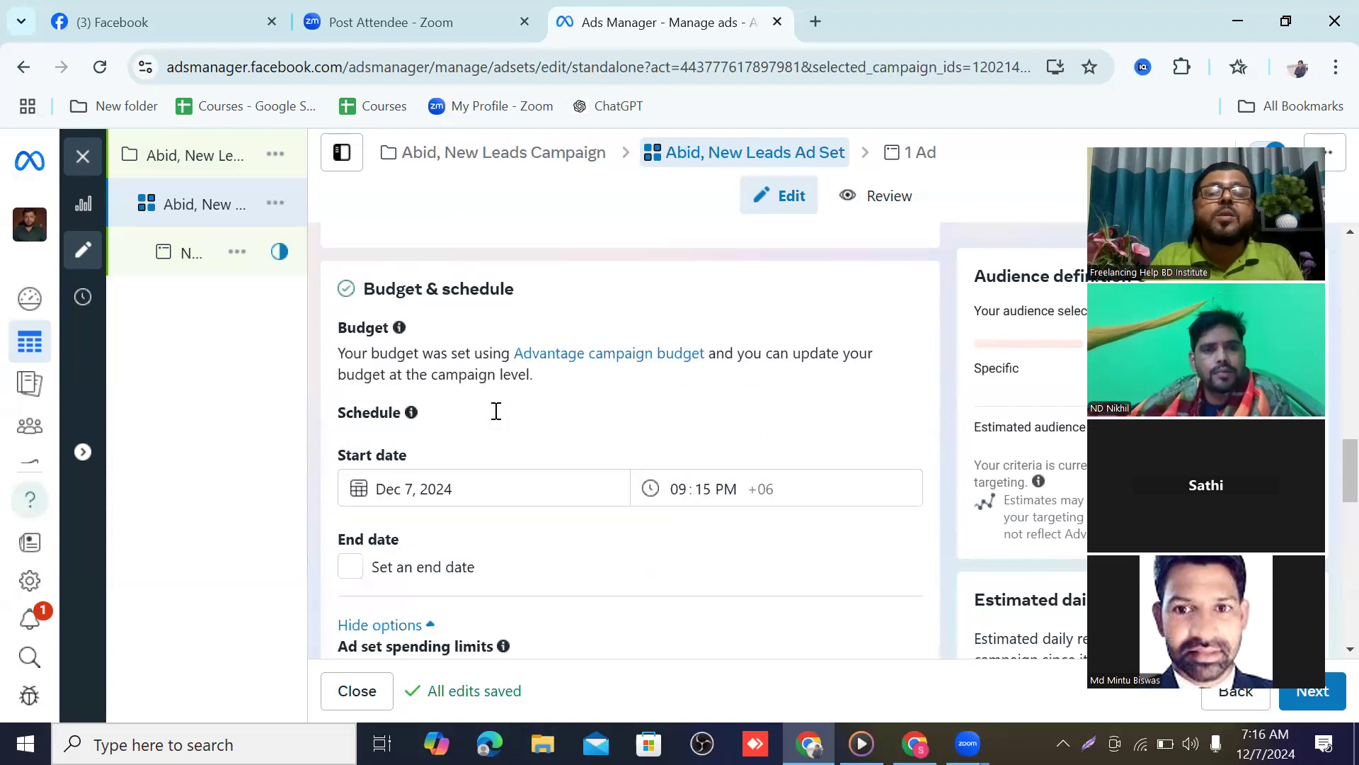
scroll(496, 411, down, 8)
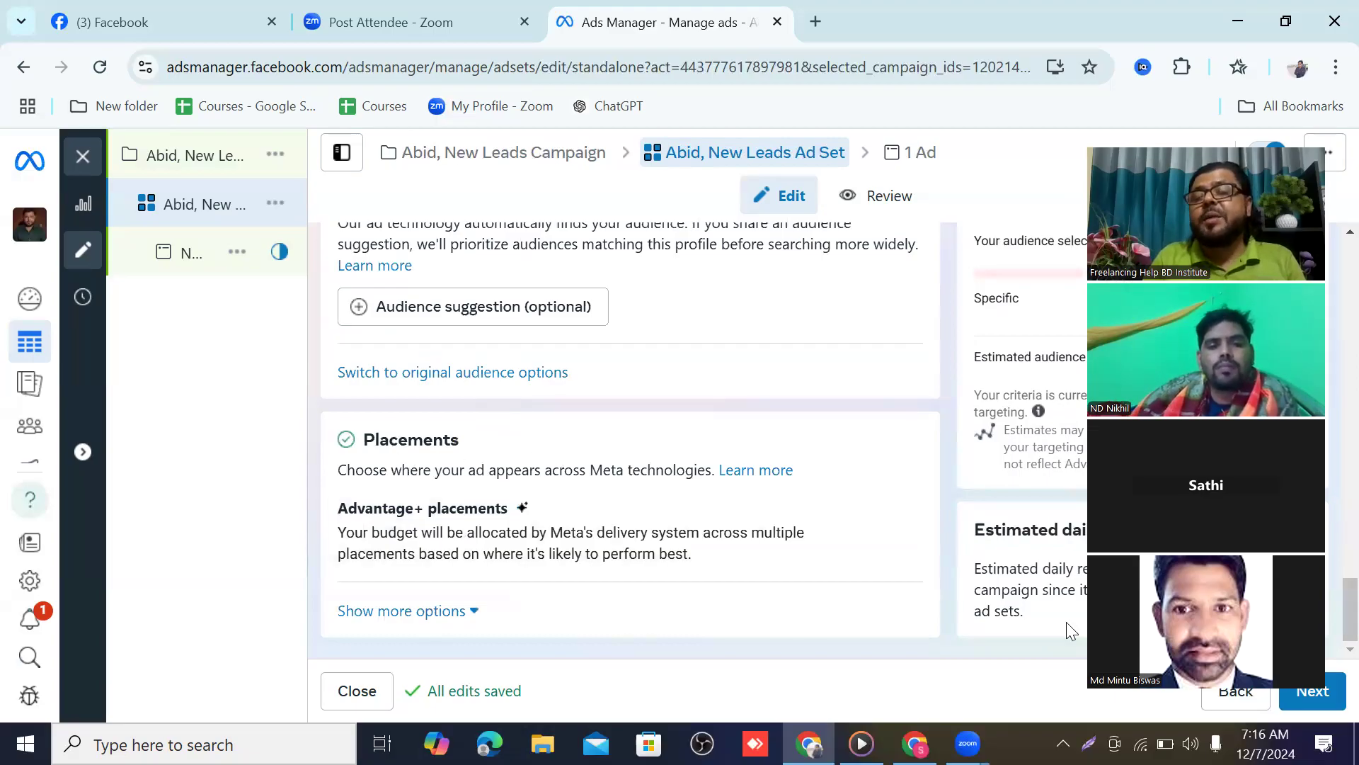
click(1325, 699)
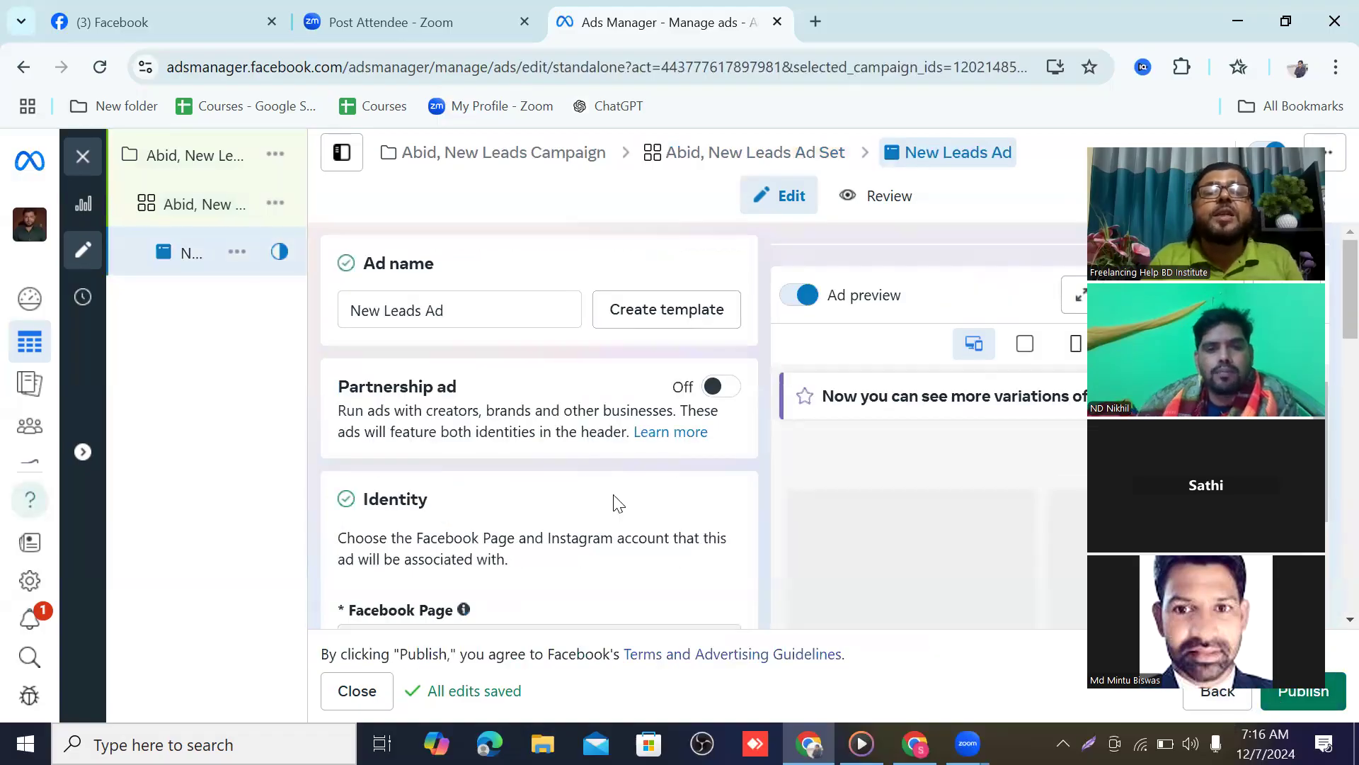
Prefix the ad name 'New Leads Ad' with the person's name and a comma
click(359, 307)
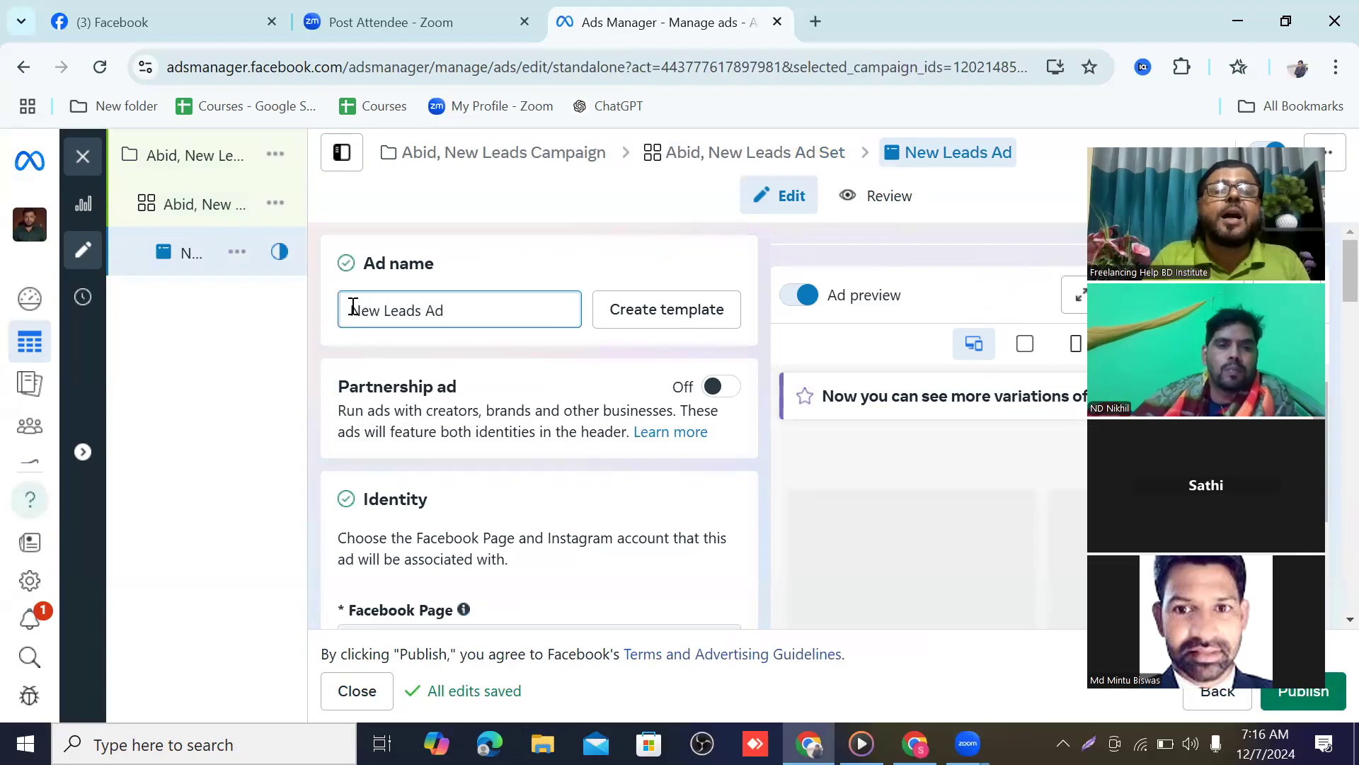
text(Abid)
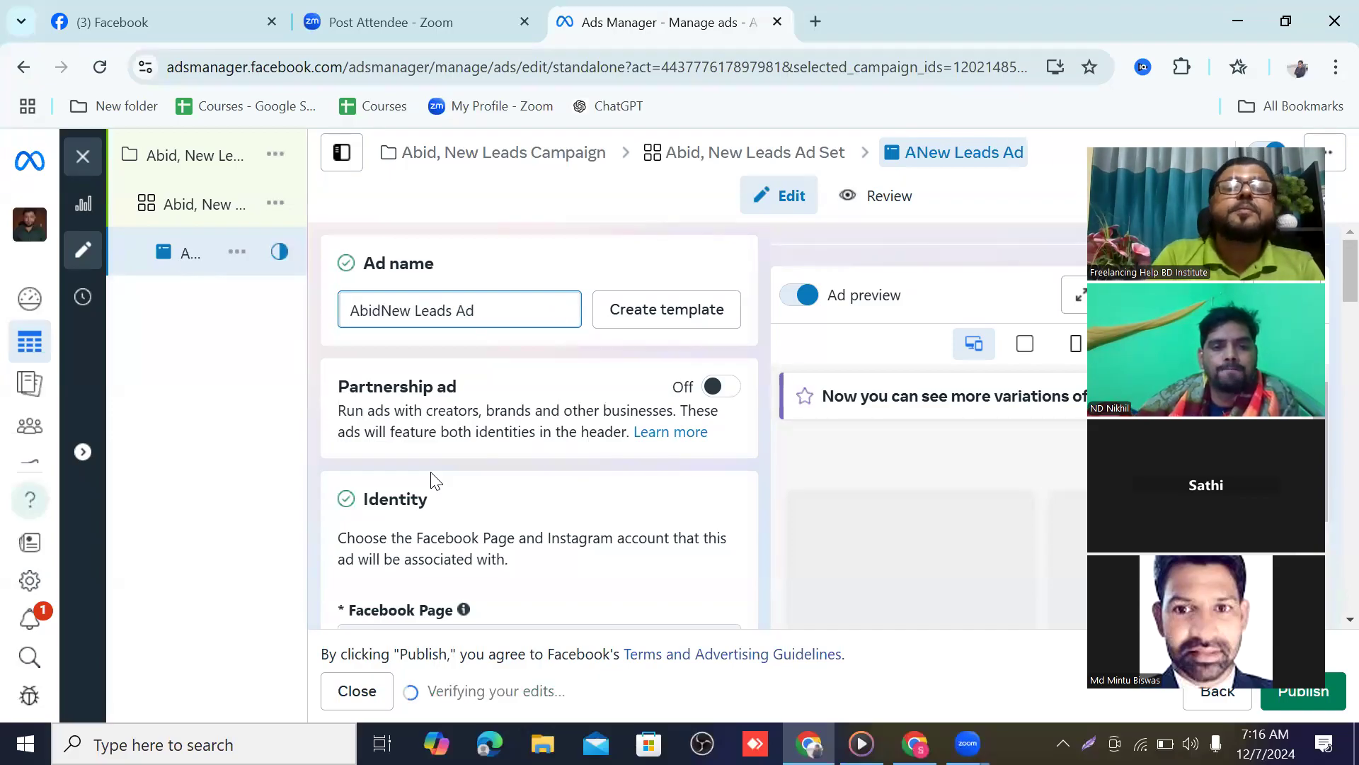
text(,)
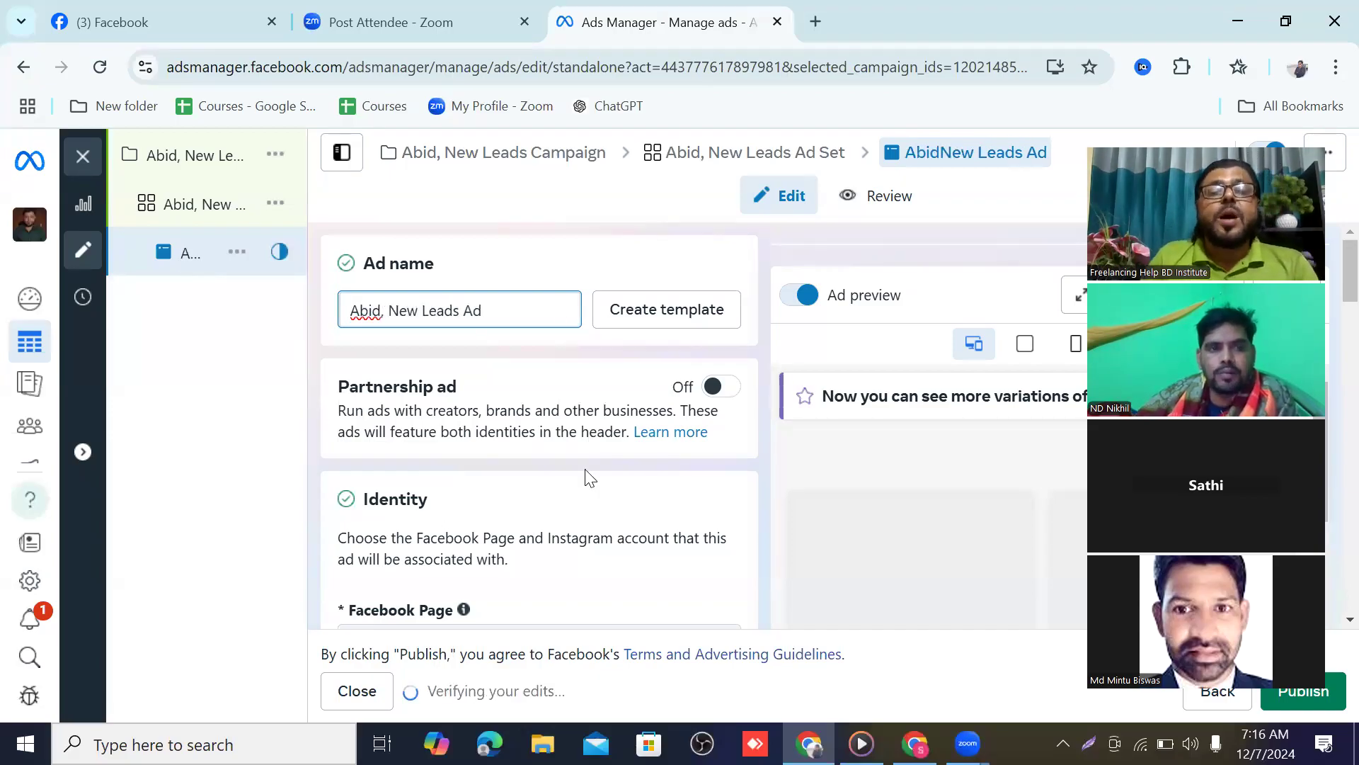
scroll(586, 476, down, 3)
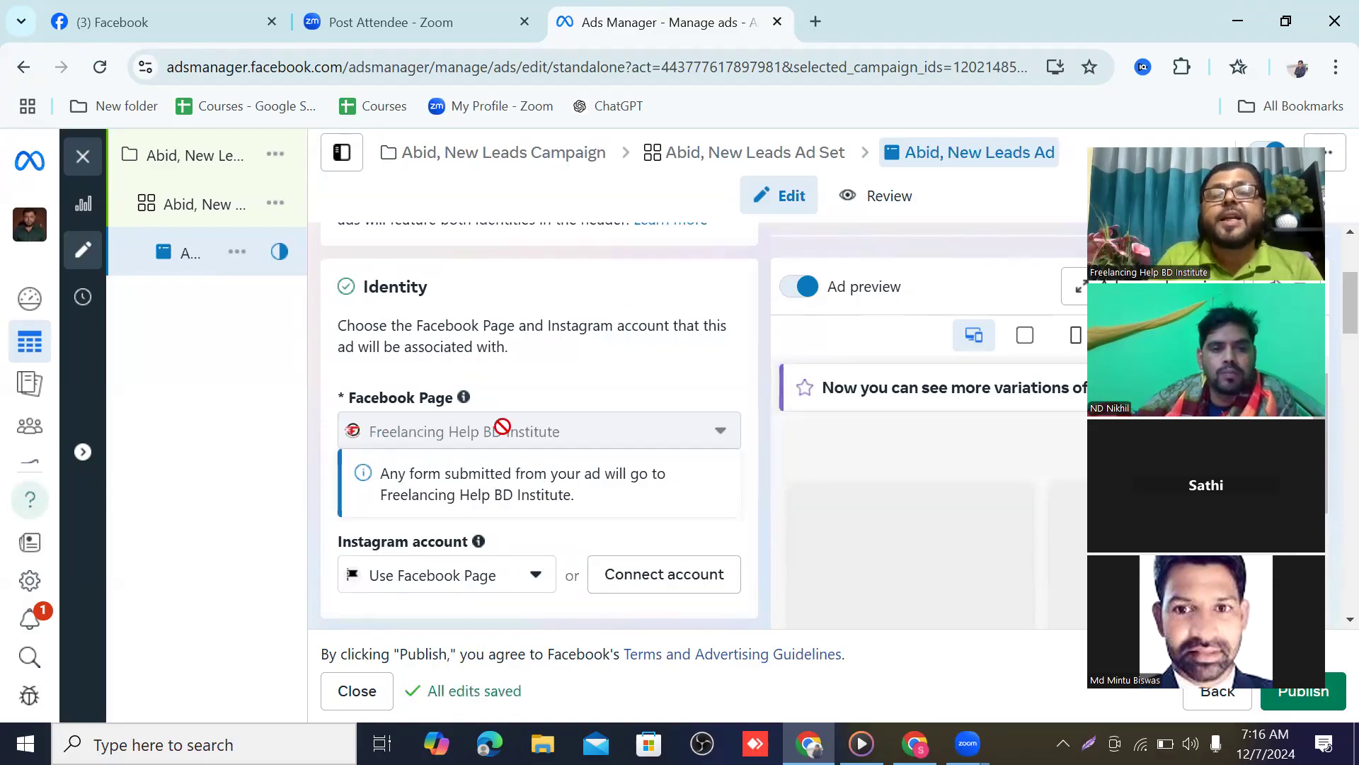
mouse_move(468, 423)
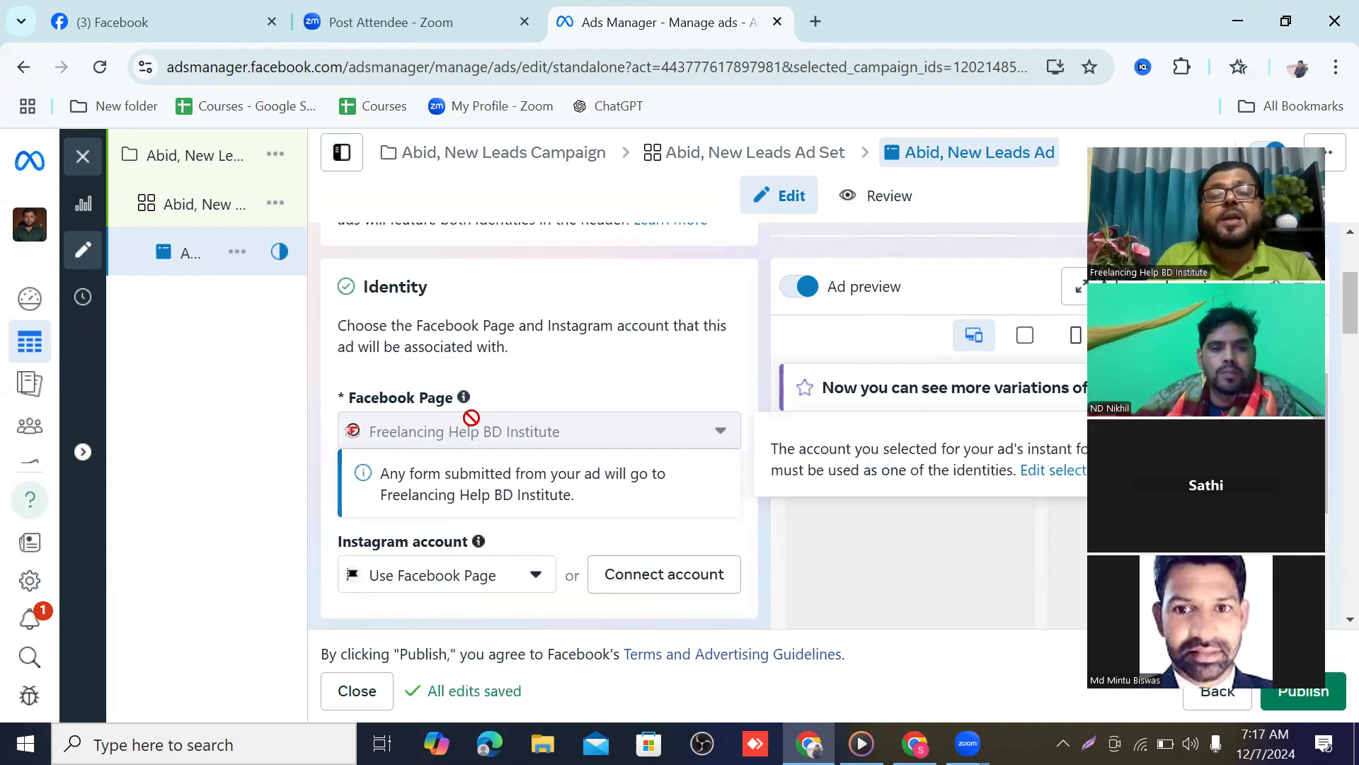
scroll(474, 419, down, 1)
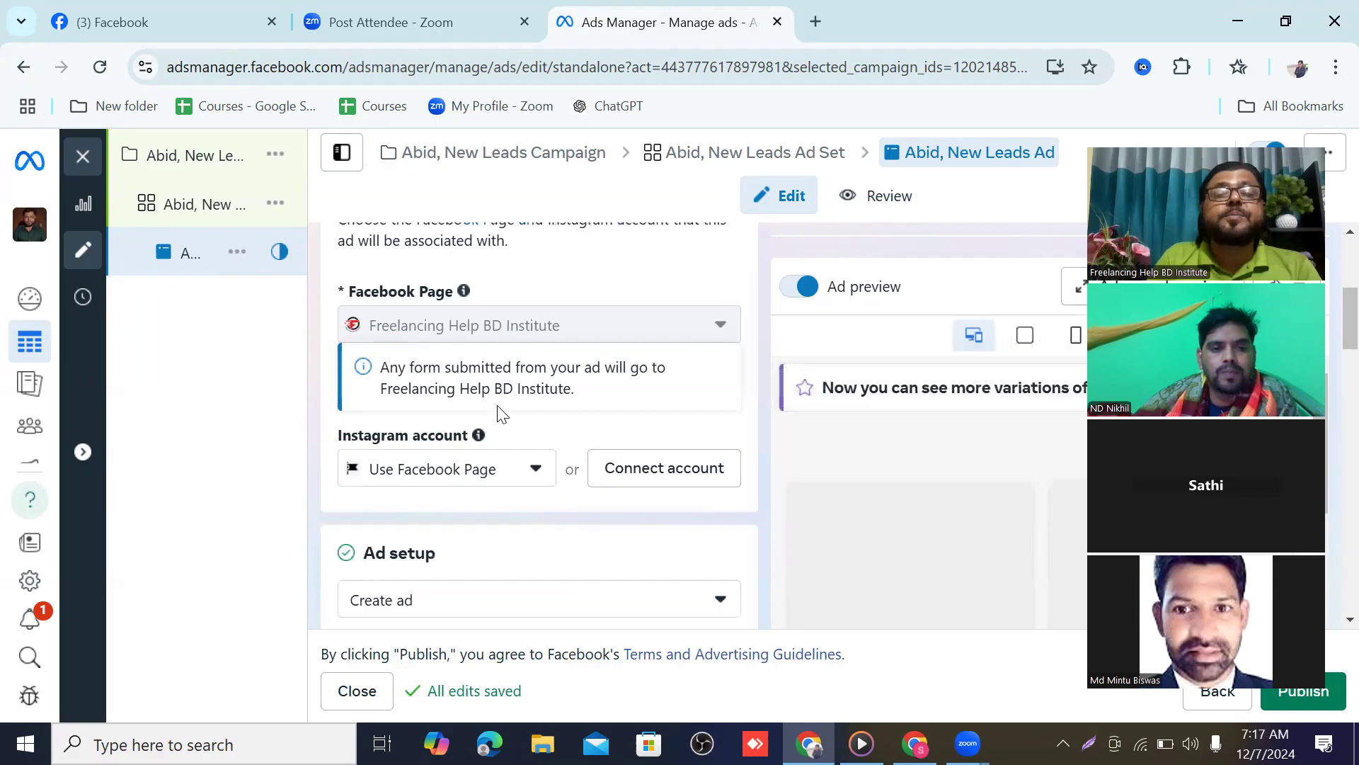
scroll(498, 414, down, 2)
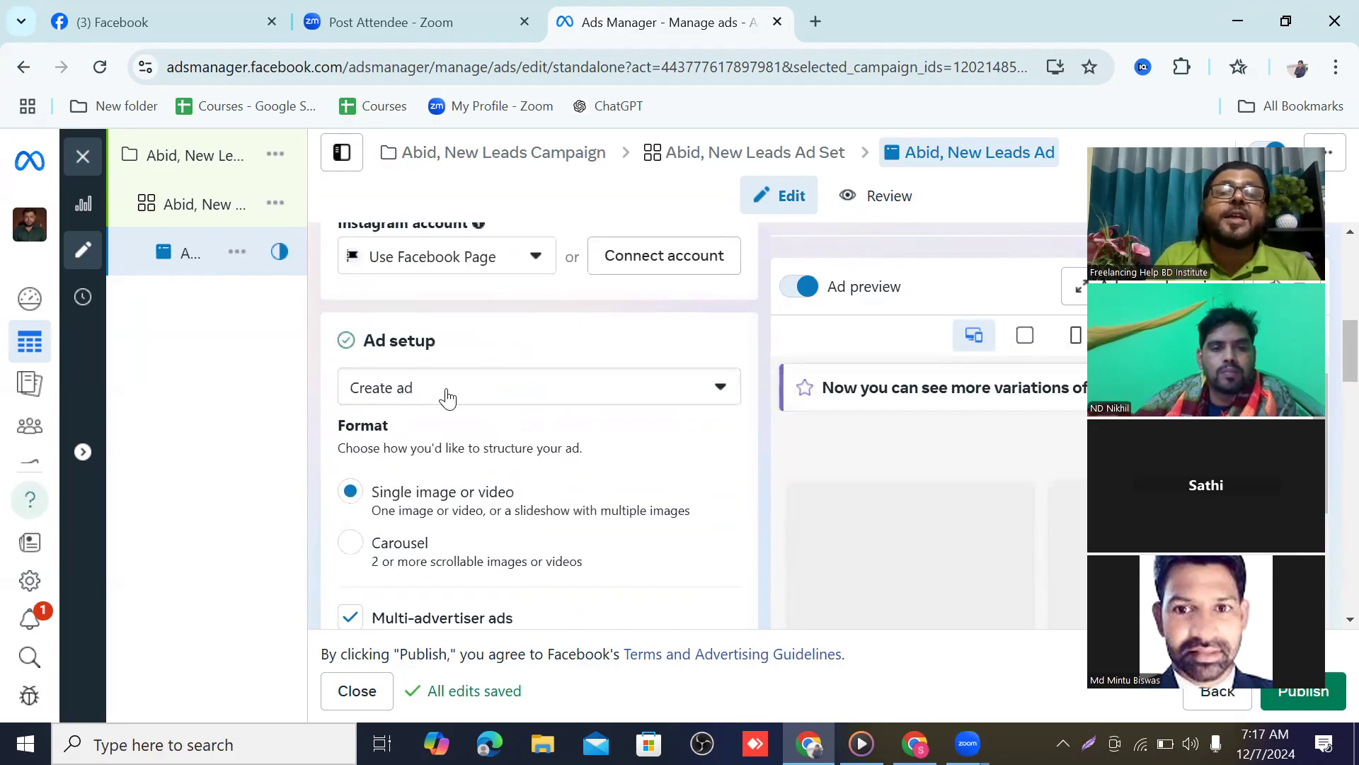
scroll(457, 396, down, 2)
scroll(424, 340, up, 1)
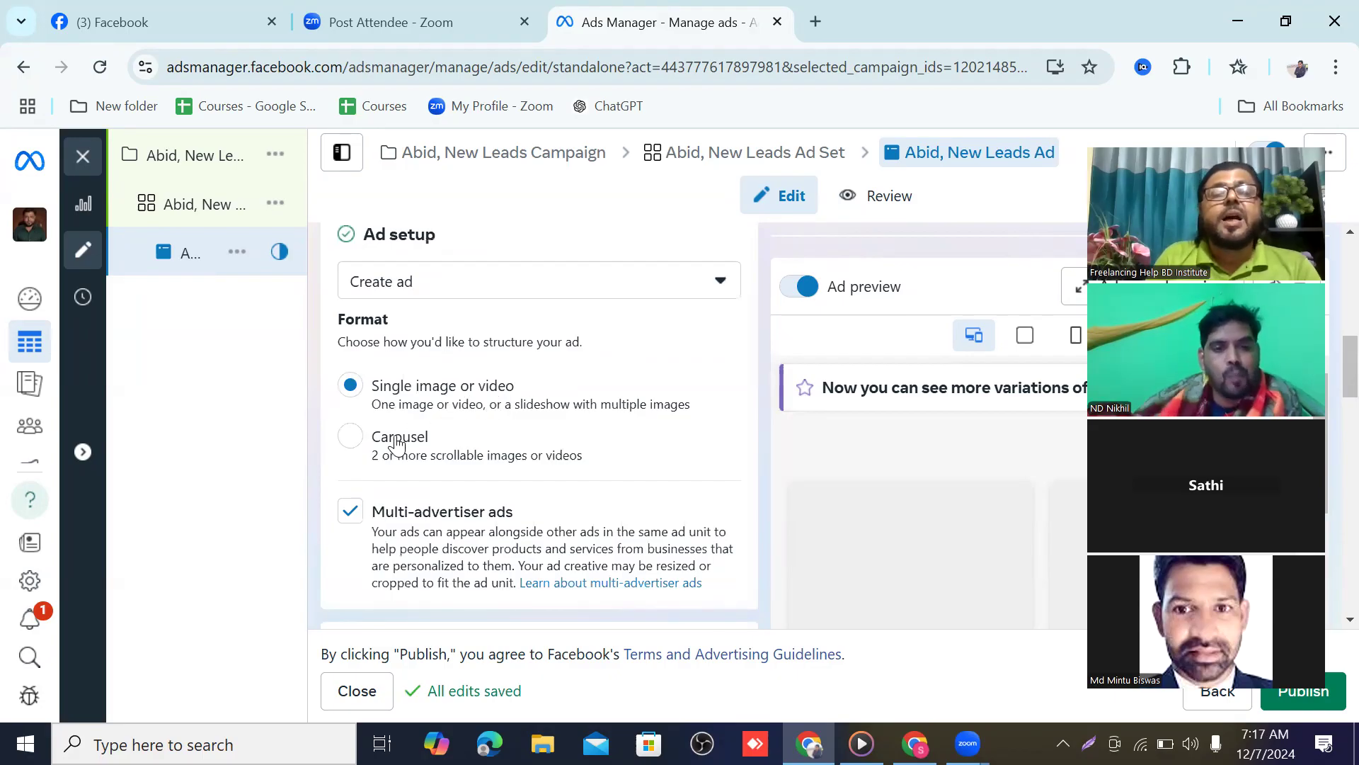
scroll(397, 442, down, 1)
scroll(357, 343, down, 3)
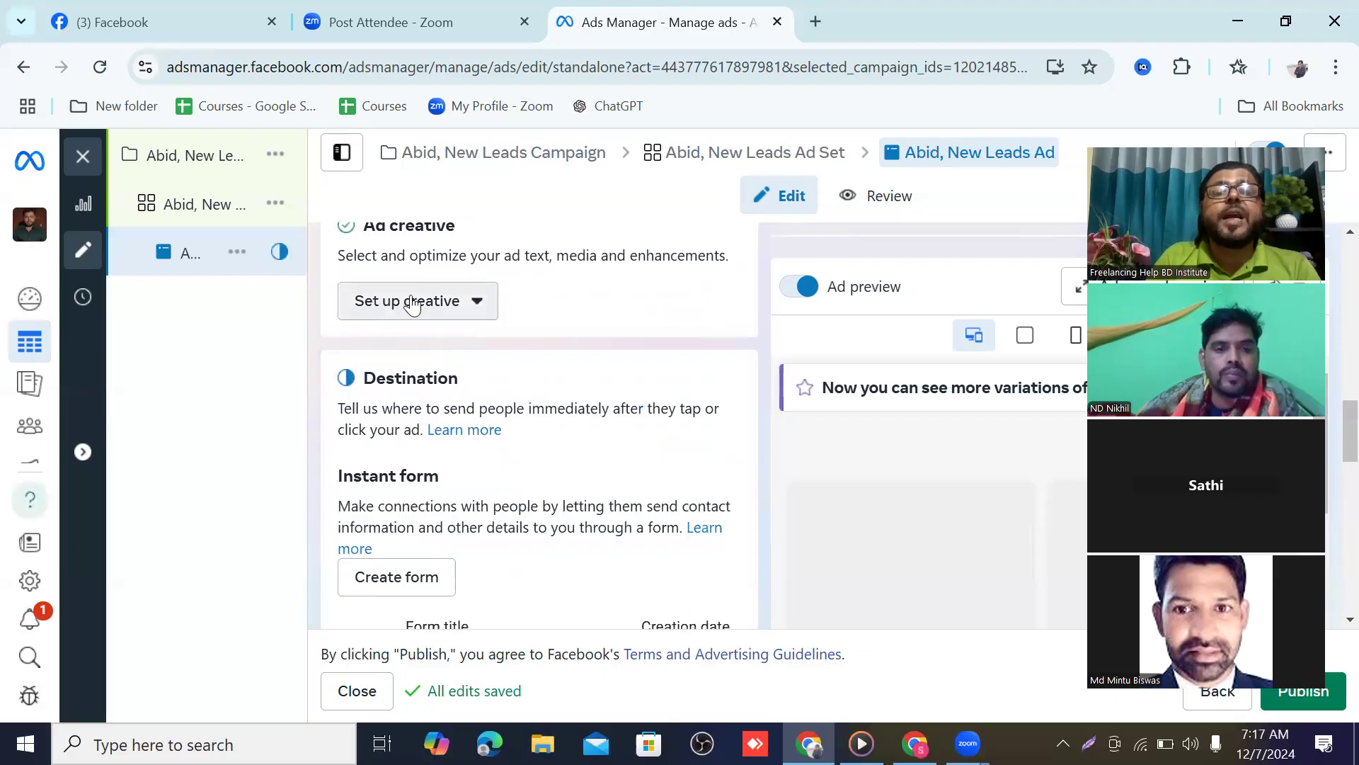
Set up a single image ad creative using the shirts image
click(476, 311)
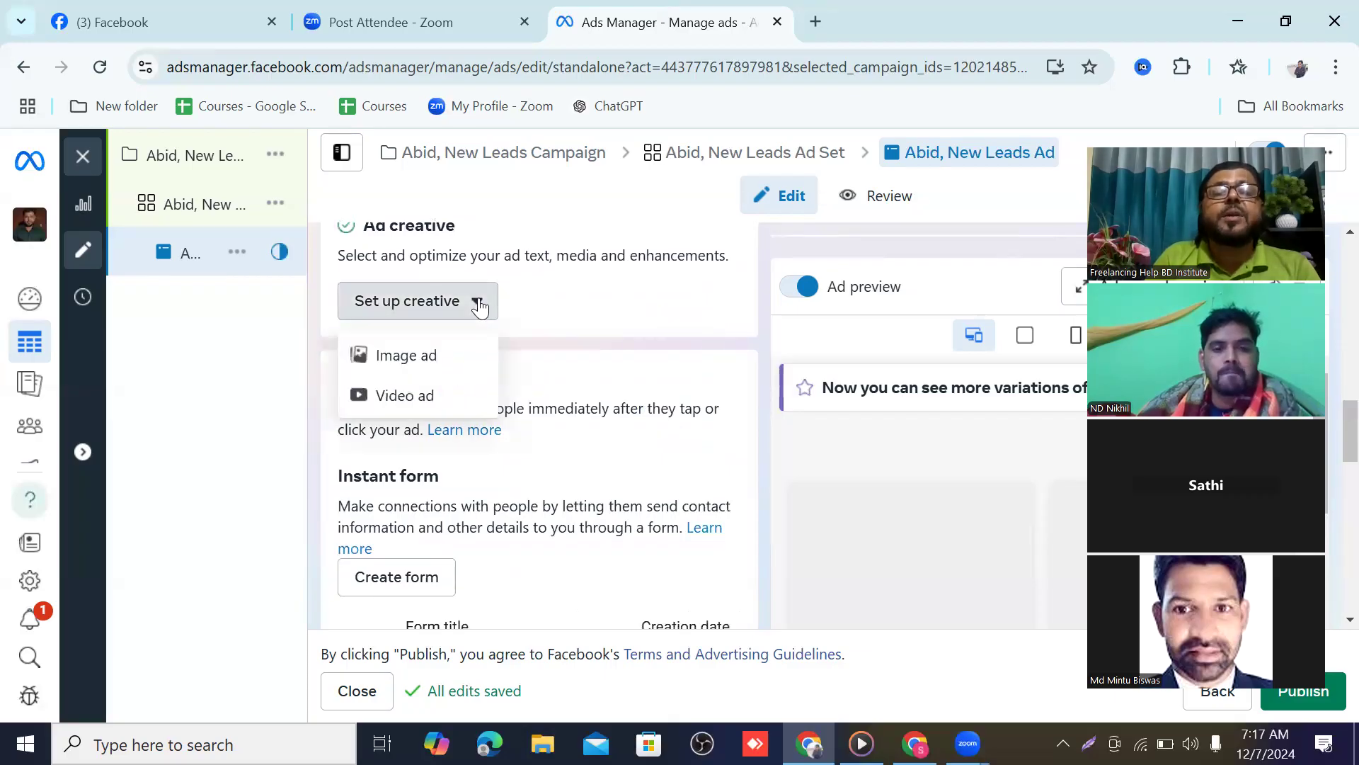
click(406, 362)
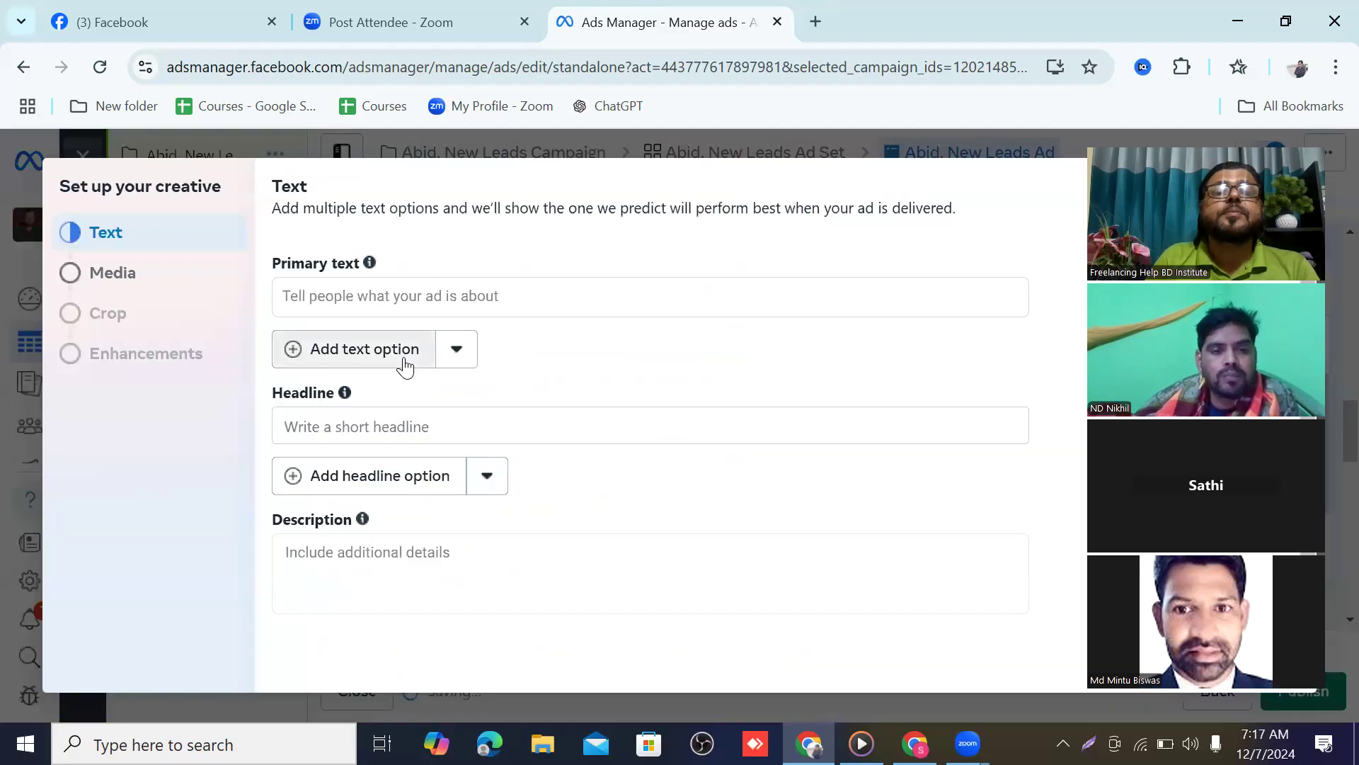
click(119, 276)
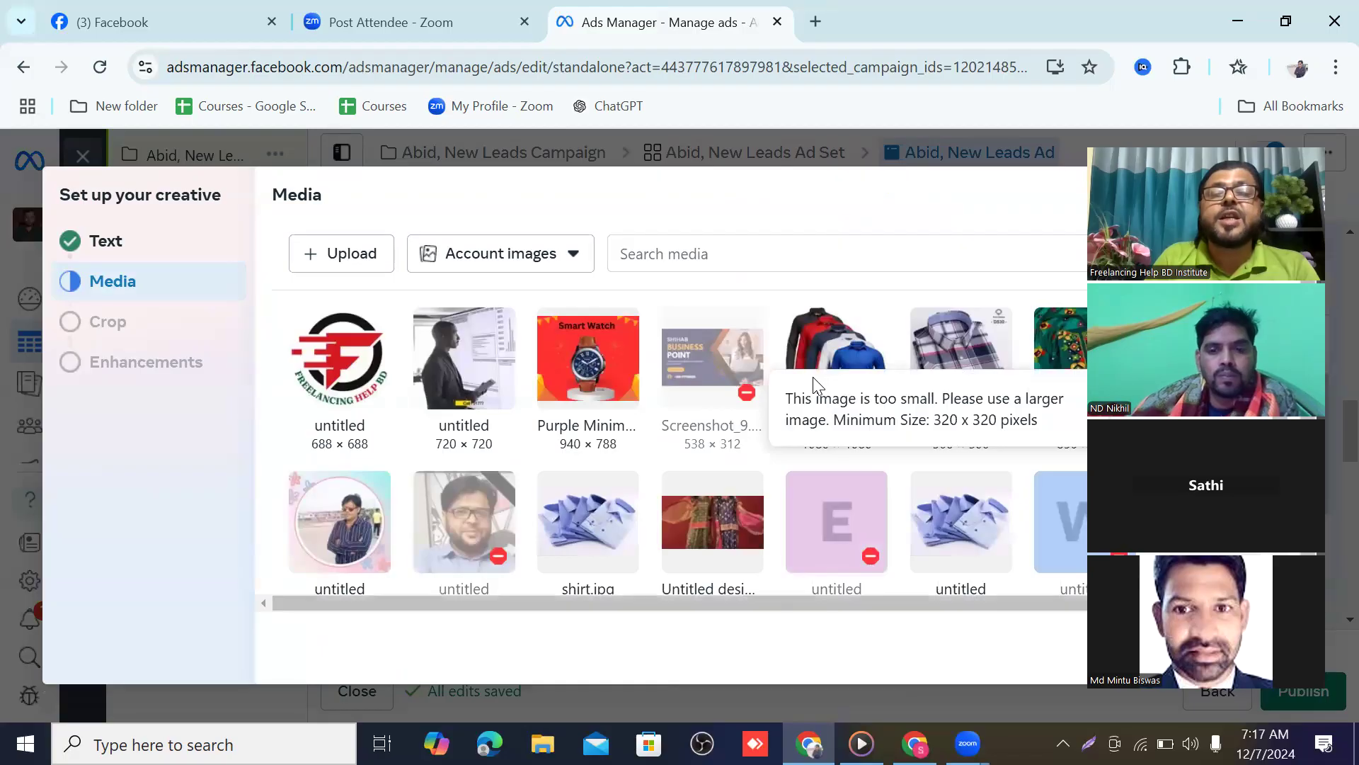
click(826, 352)
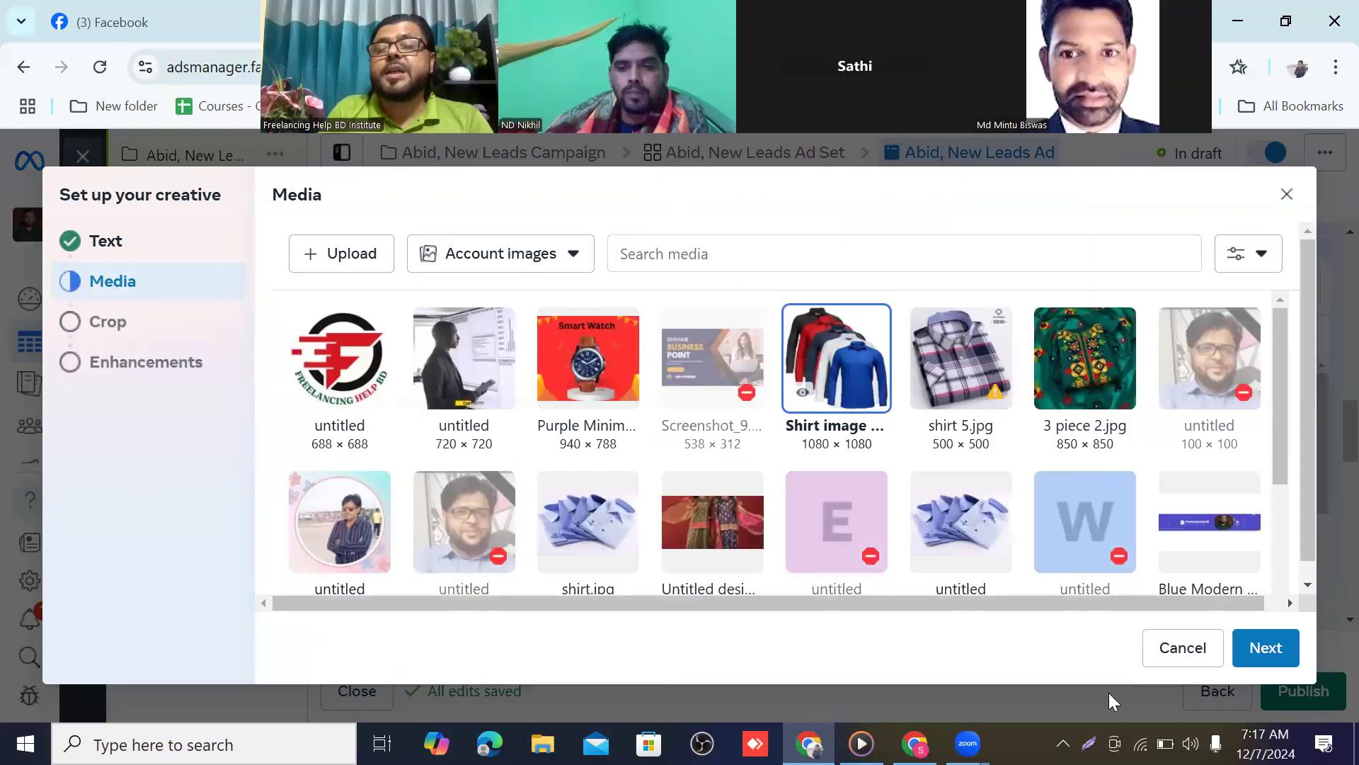
click(1256, 655)
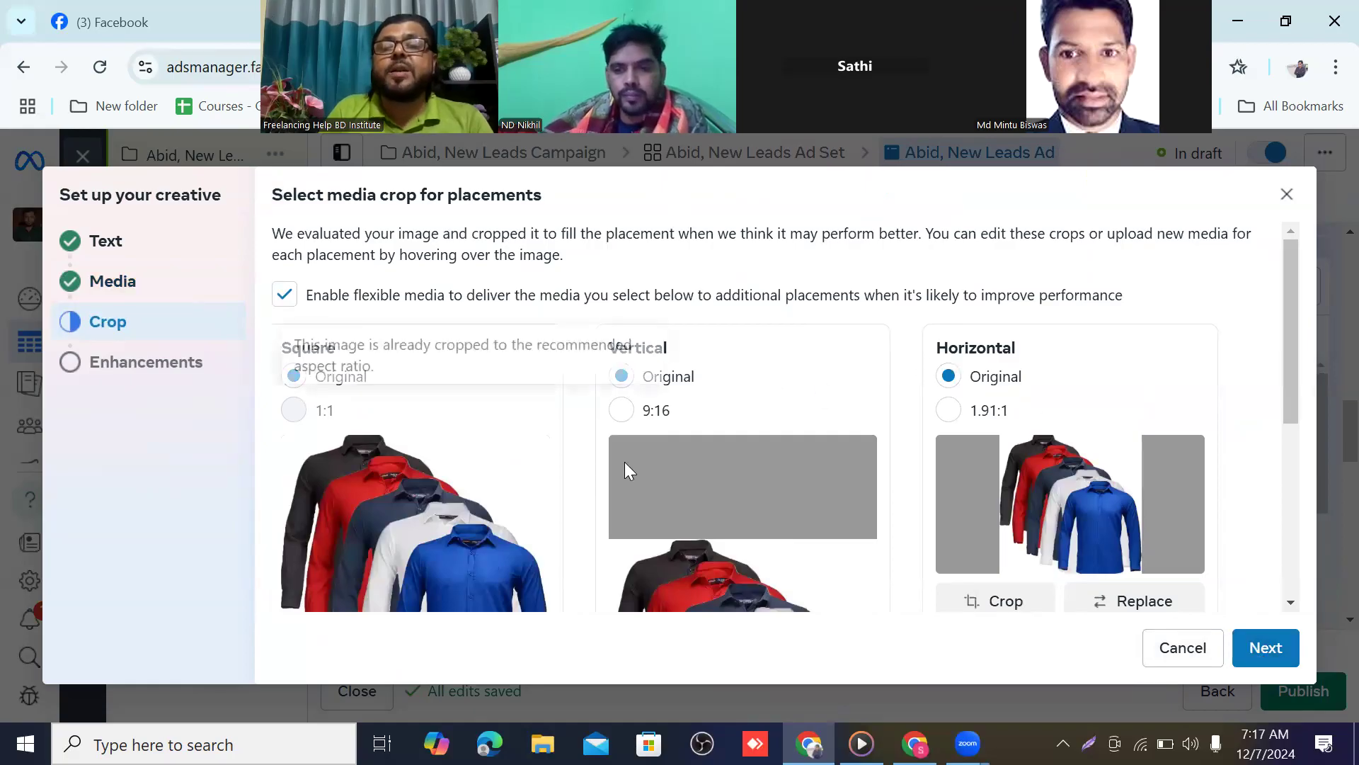
Accept the default crop and enhancements to finish the creative setup
scroll(625, 461, down, 2)
scroll(632, 453, down, 2)
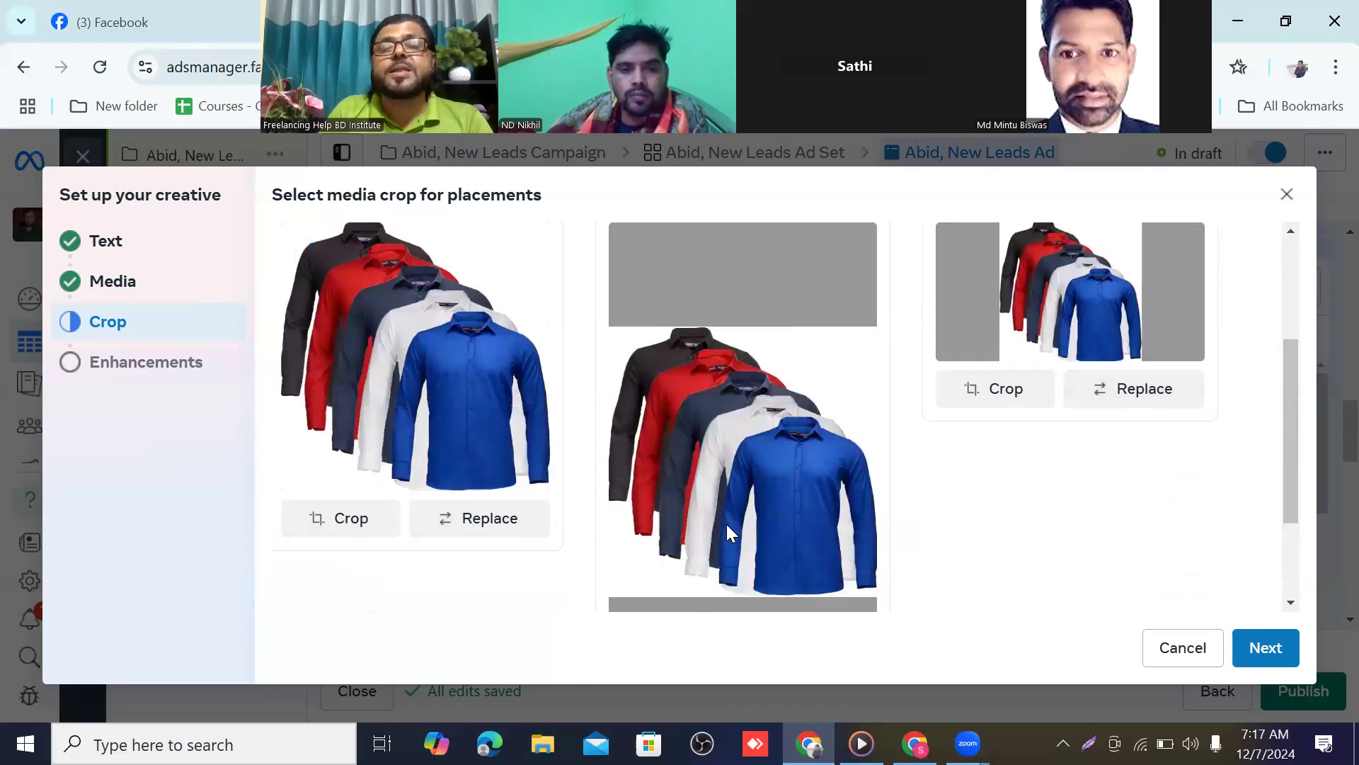
scroll(726, 524, up, 2)
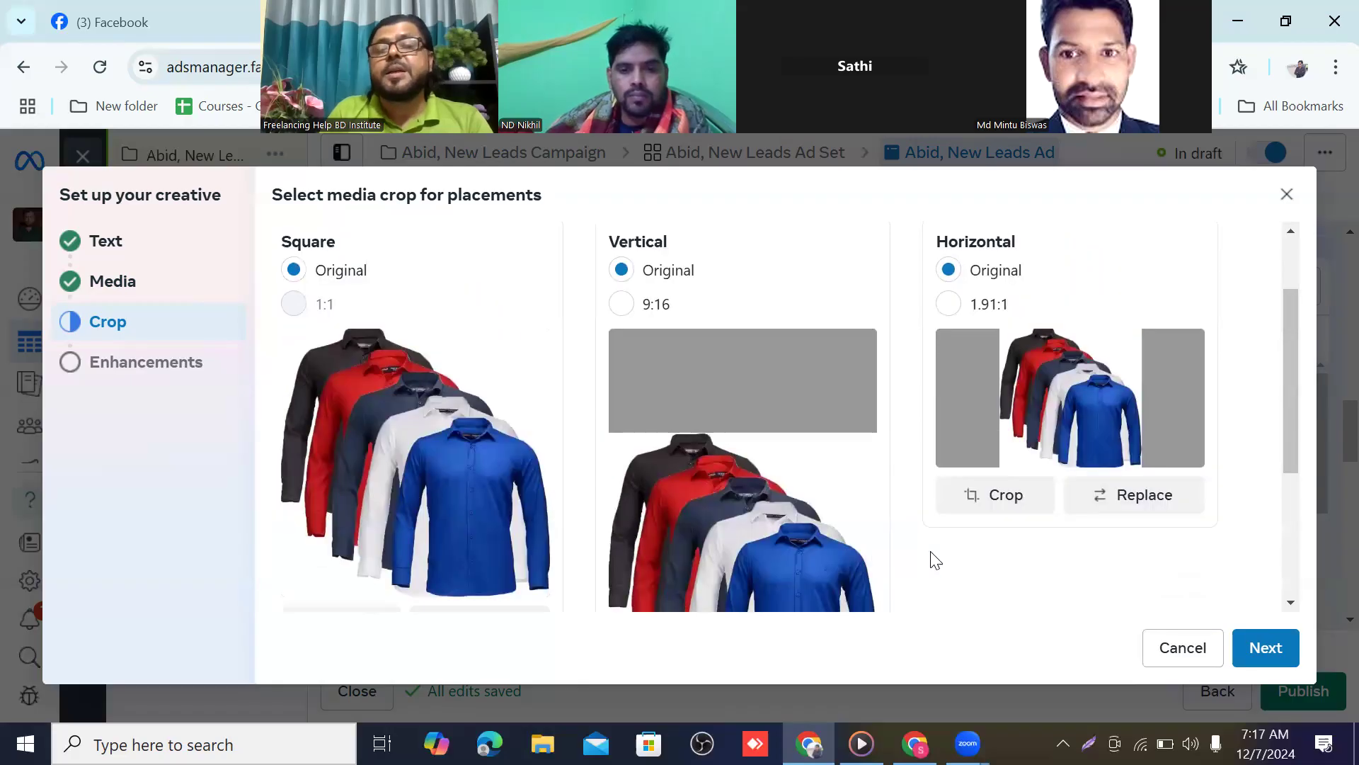
click(1265, 651)
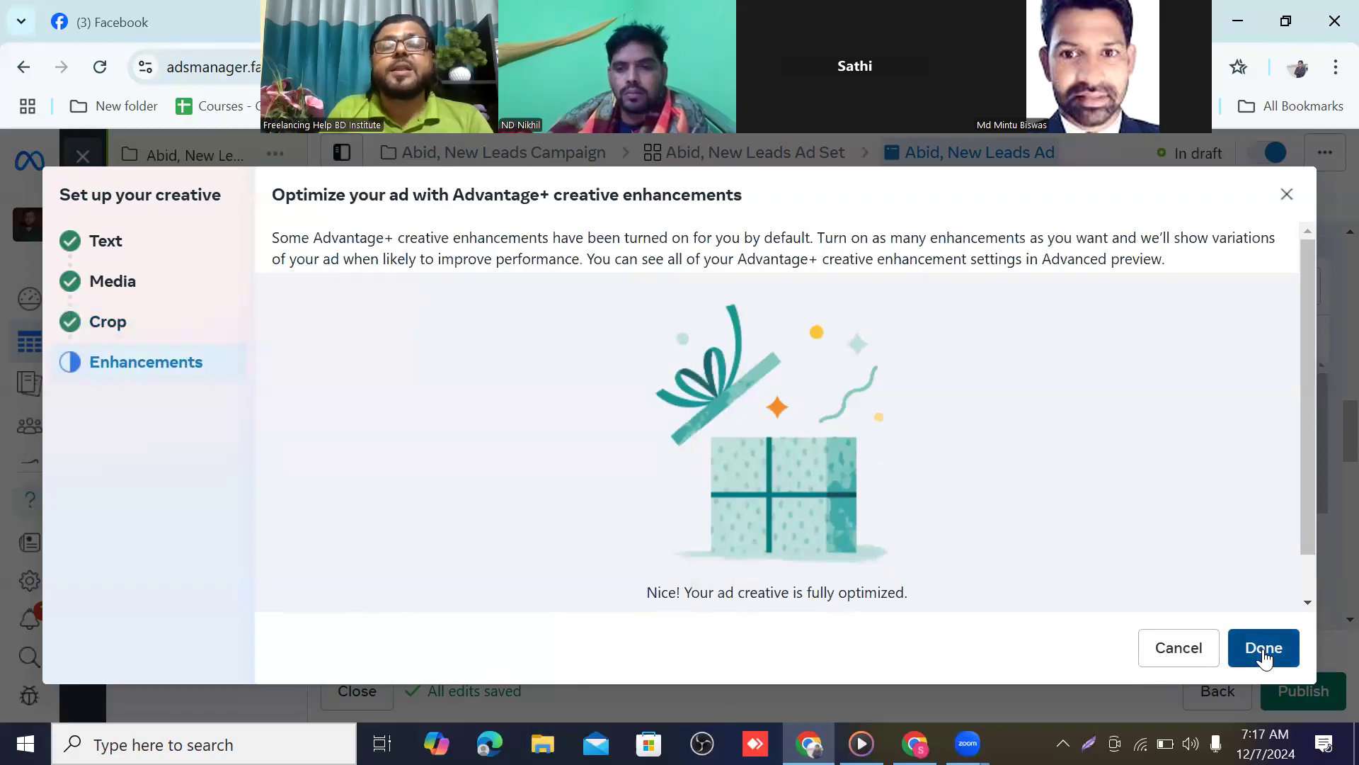
click(1263, 649)
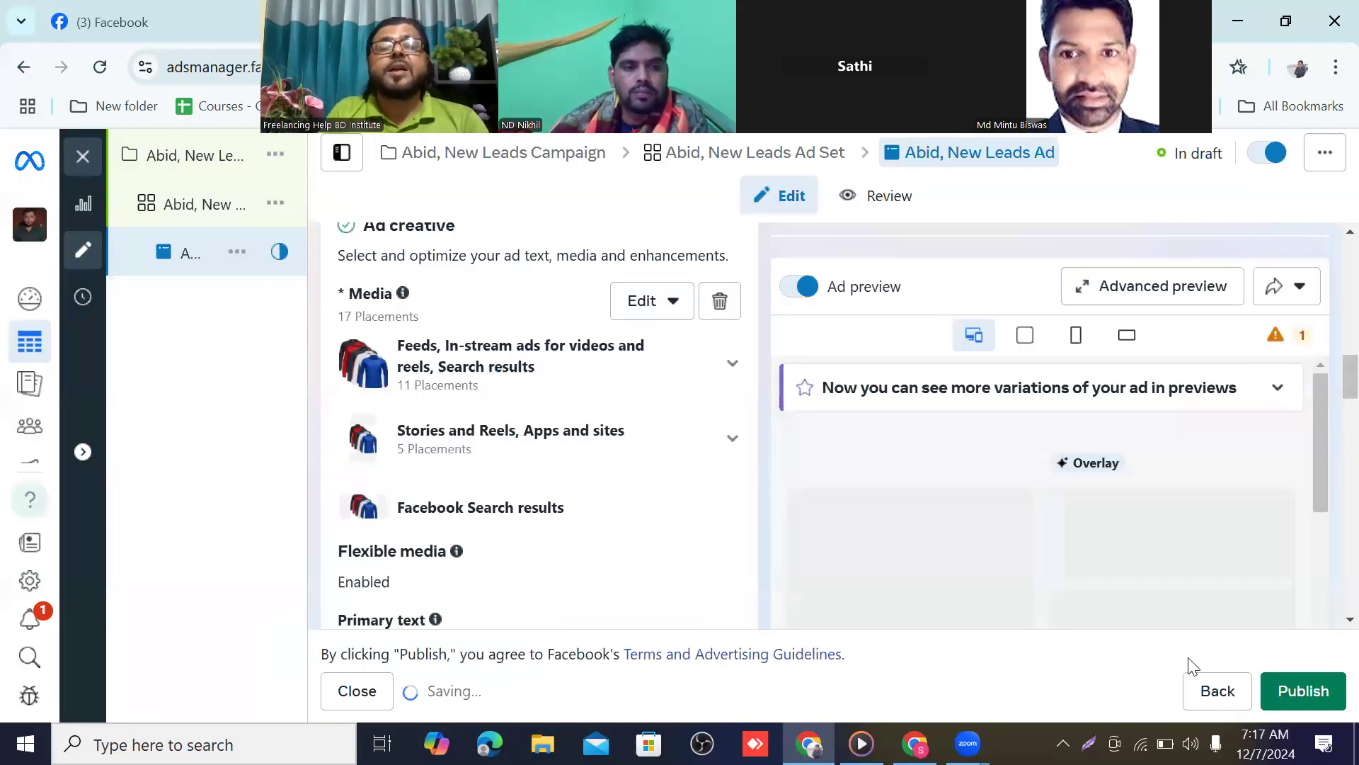
Fill the ad's primary text with placeholder sample text
scroll(700, 538, up, 2)
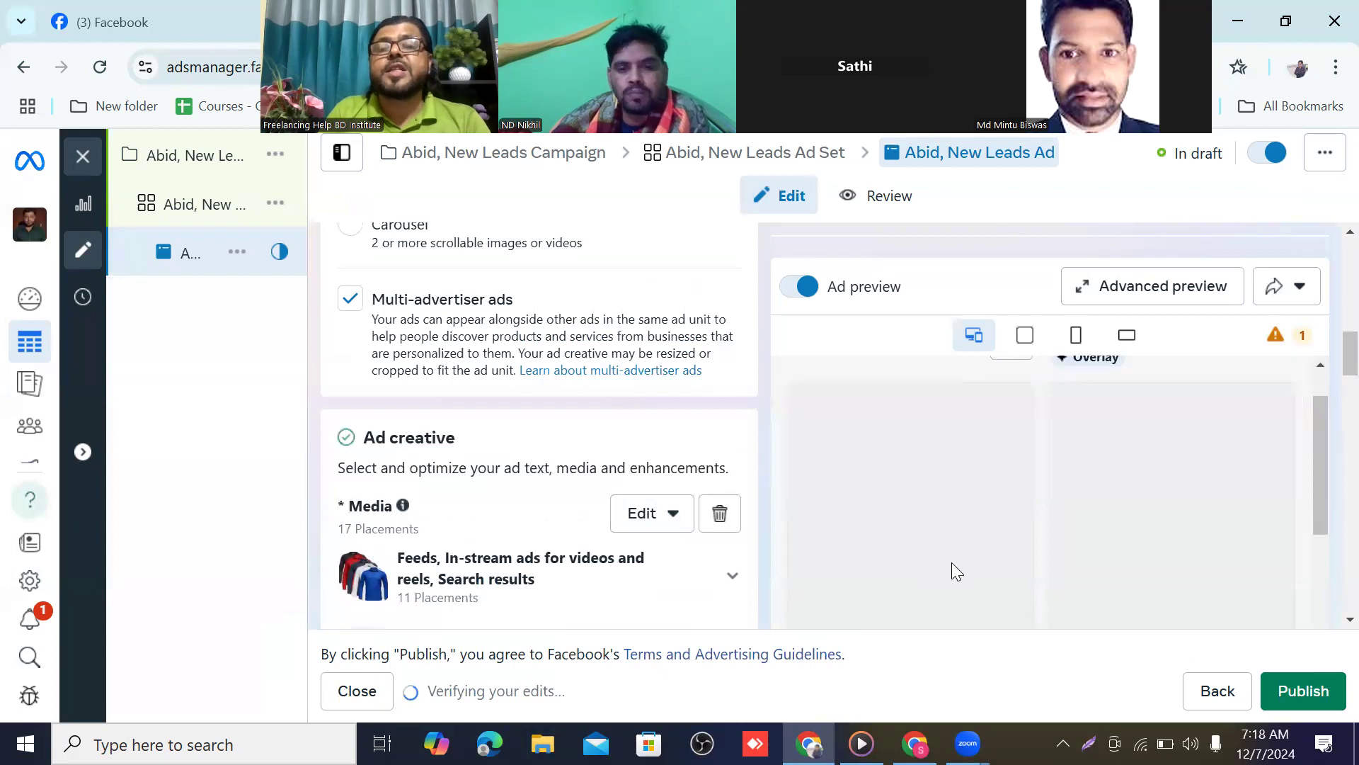
scroll(951, 562, down, 2)
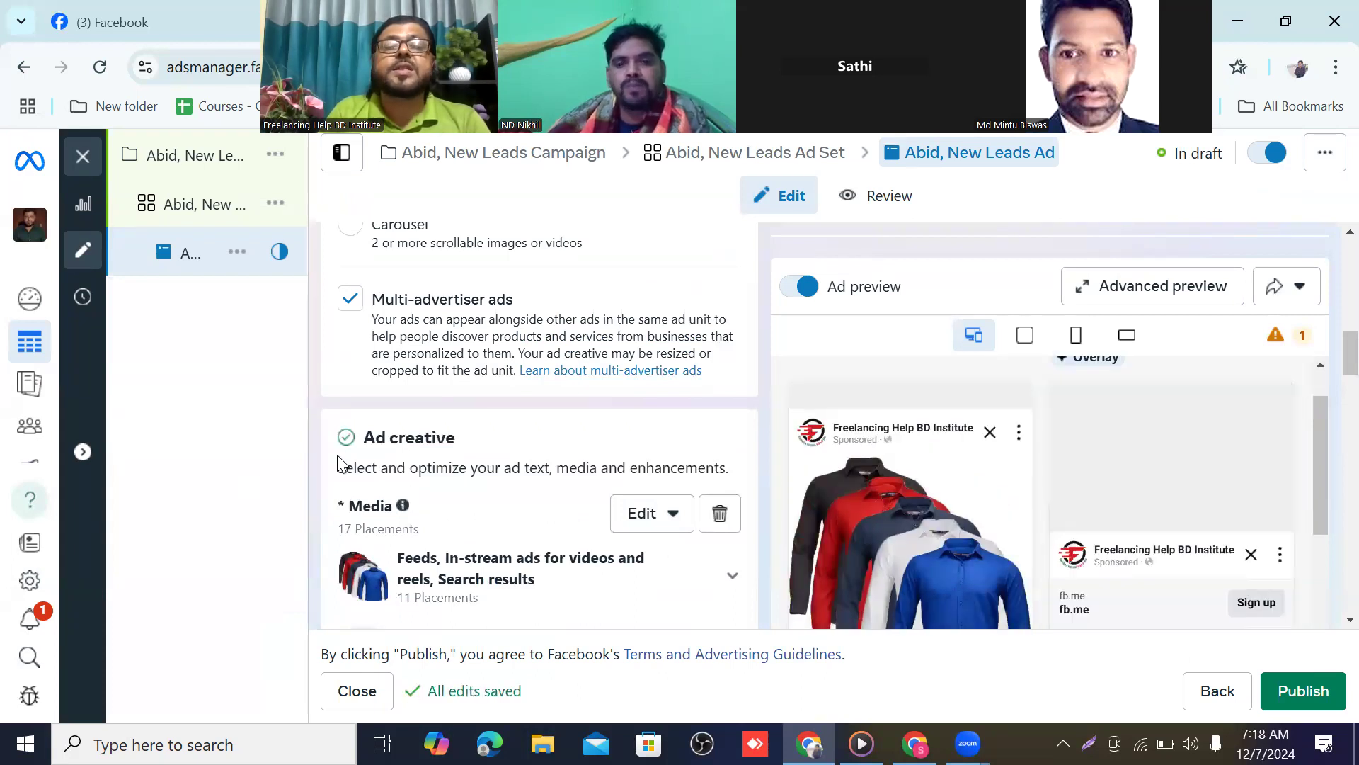
scroll(527, 457, up, 3)
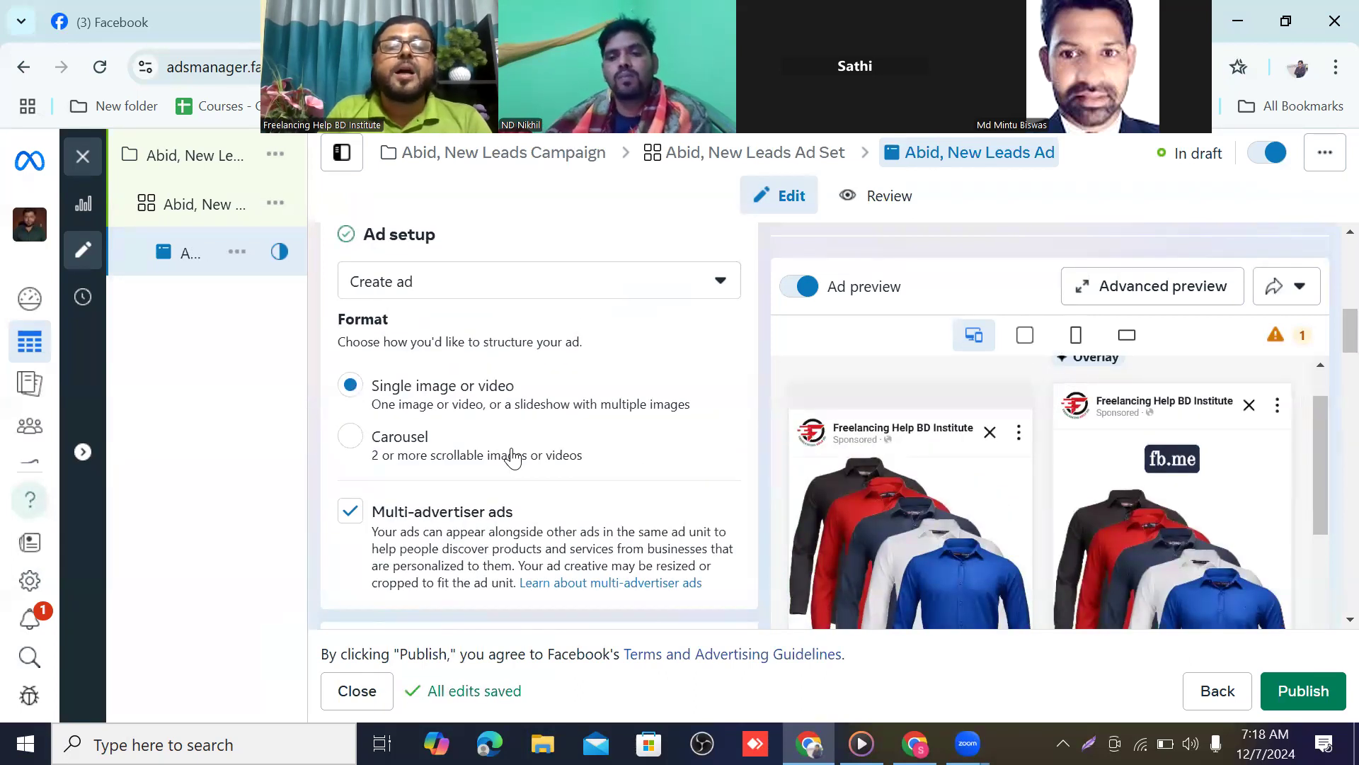
scroll(511, 451, up, 2)
scroll(512, 446, down, 4)
scroll(512, 443, down, 6)
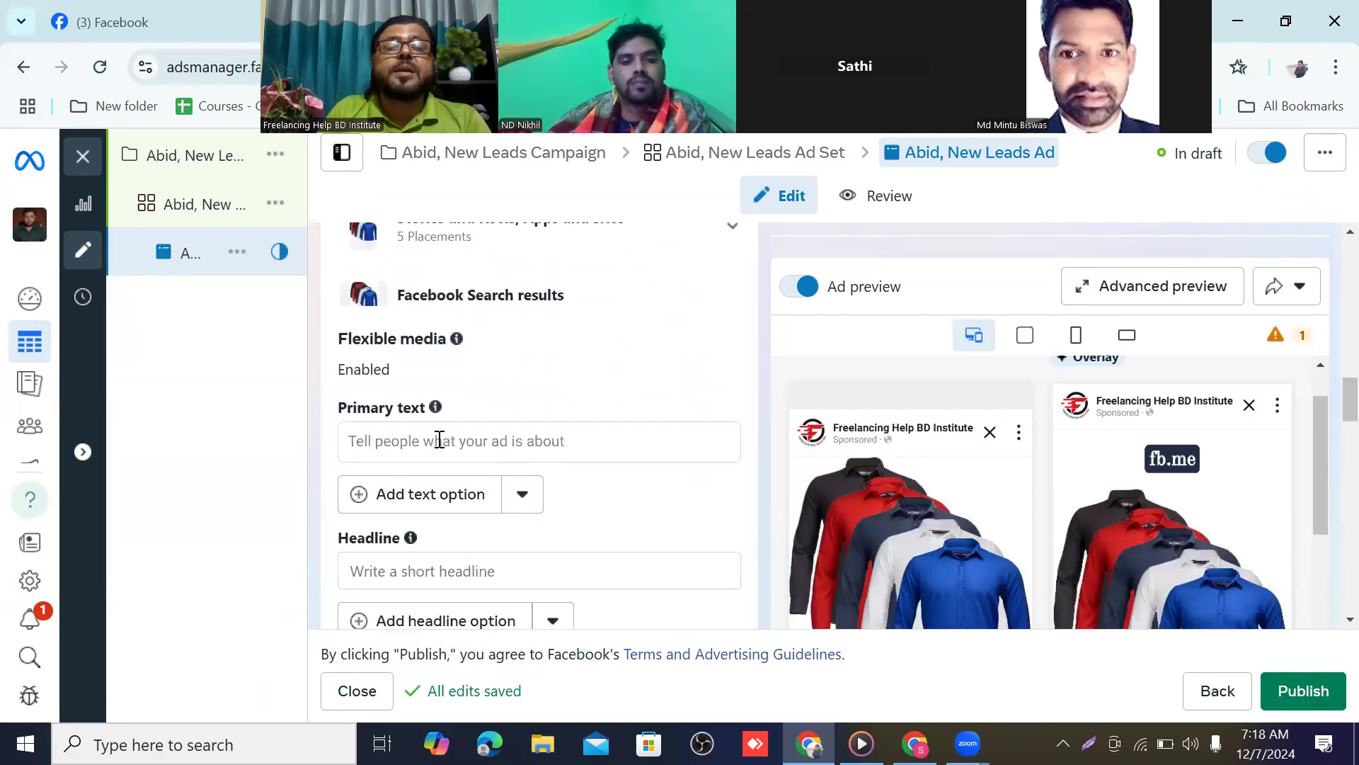
click(386, 434)
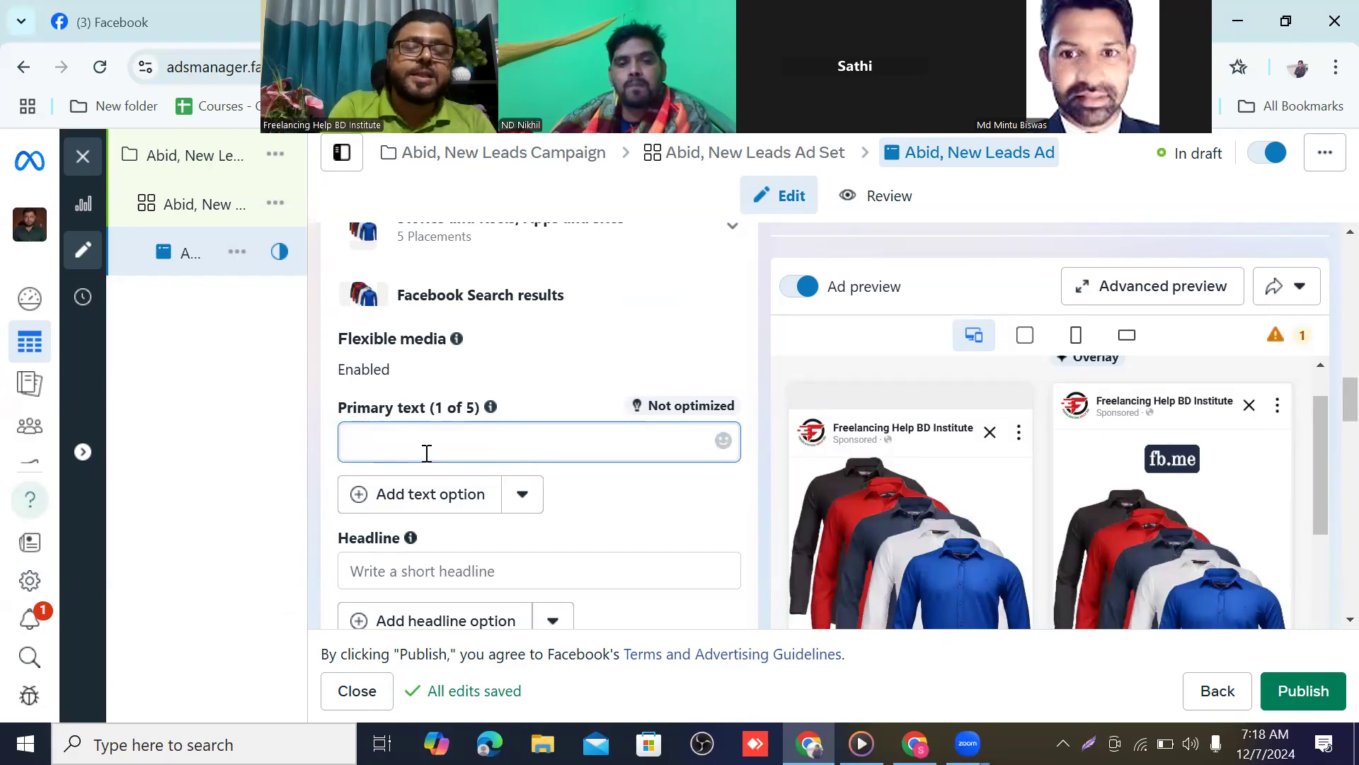
text(jkfdsgoihyptih;lhl)
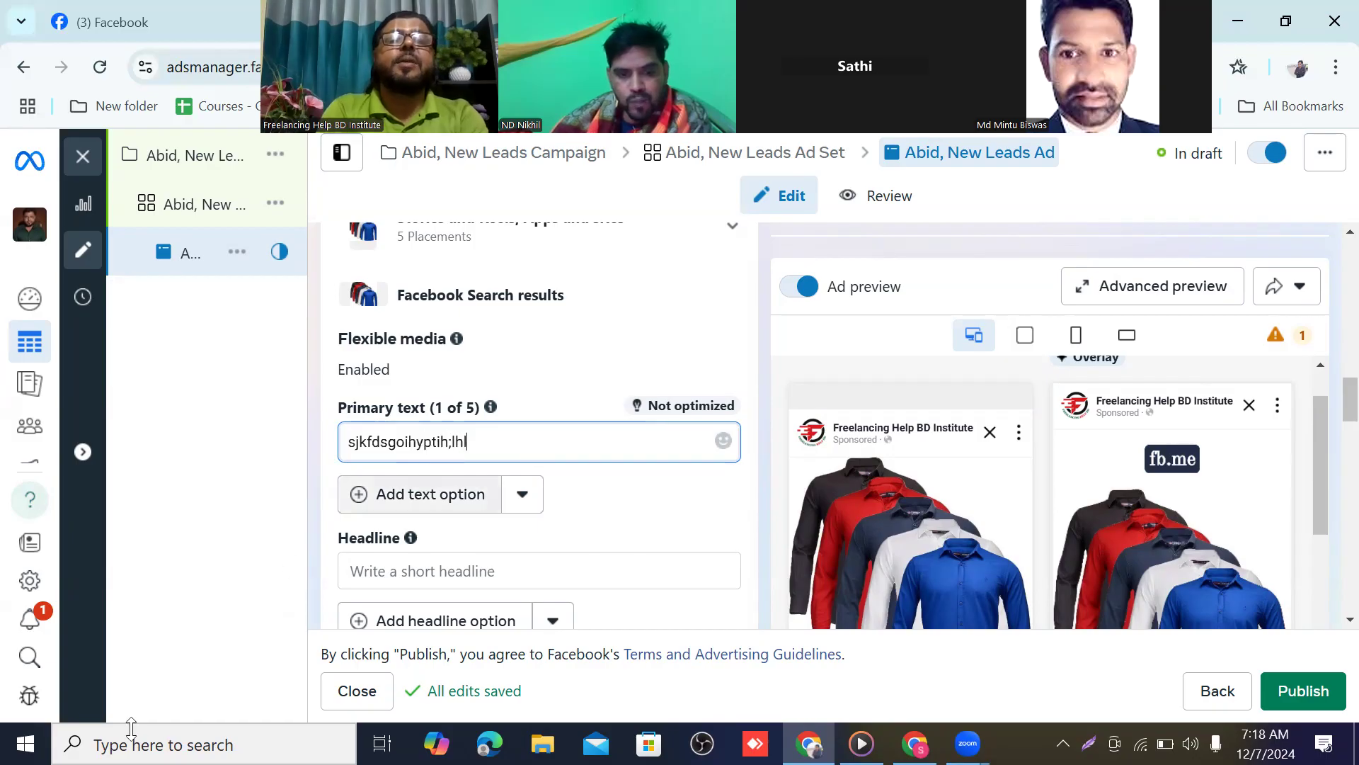
text(bpofdgjmb;'knjbm./;)
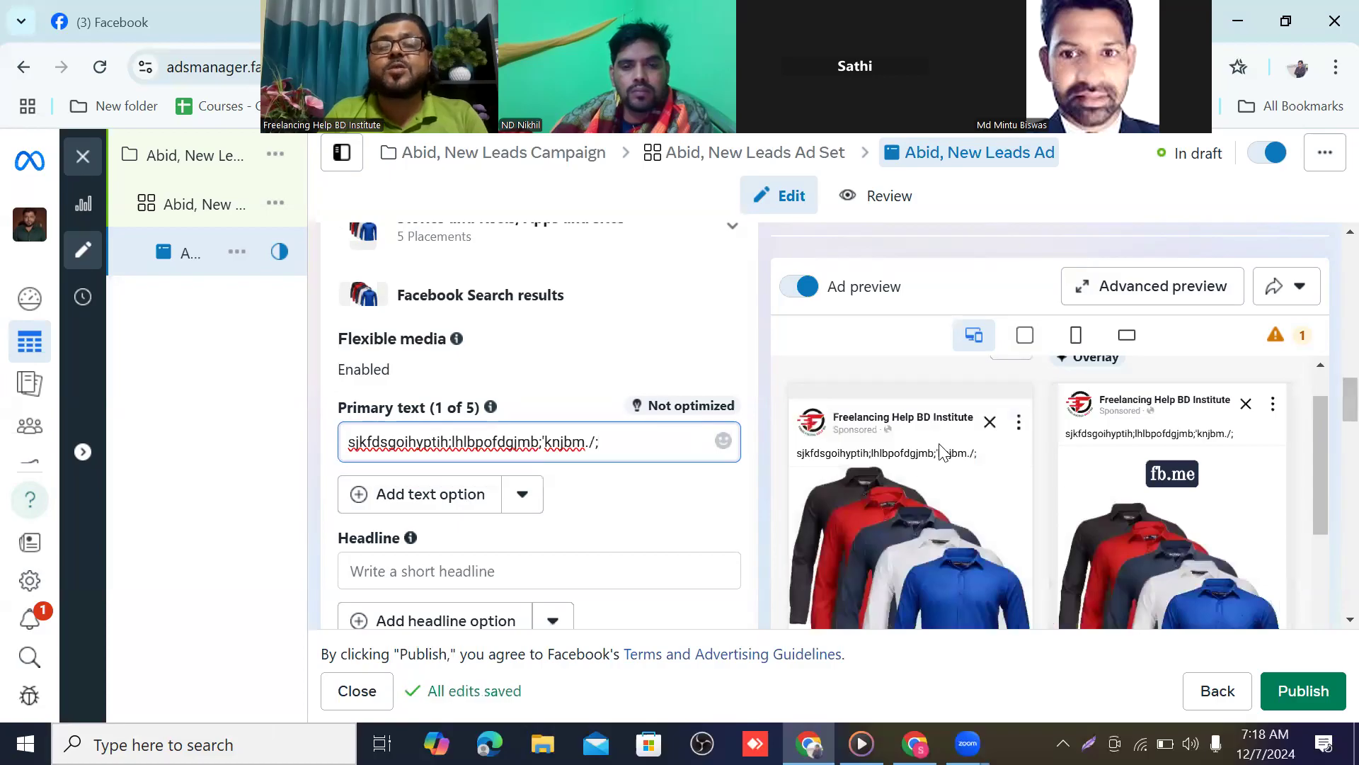
scroll(464, 423, down, 1)
scroll(1131, 463, down, 2)
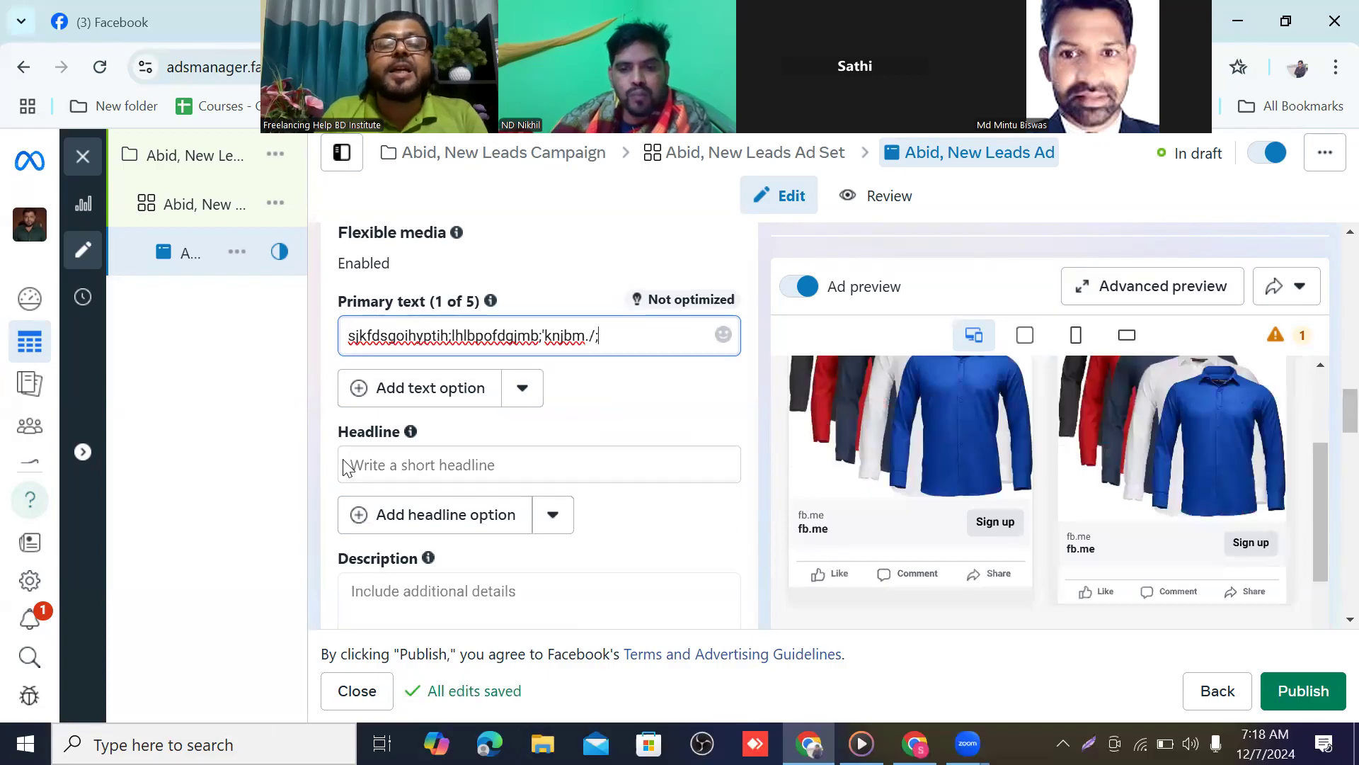
Enter '25% ff' as the ad headline
click(369, 457)
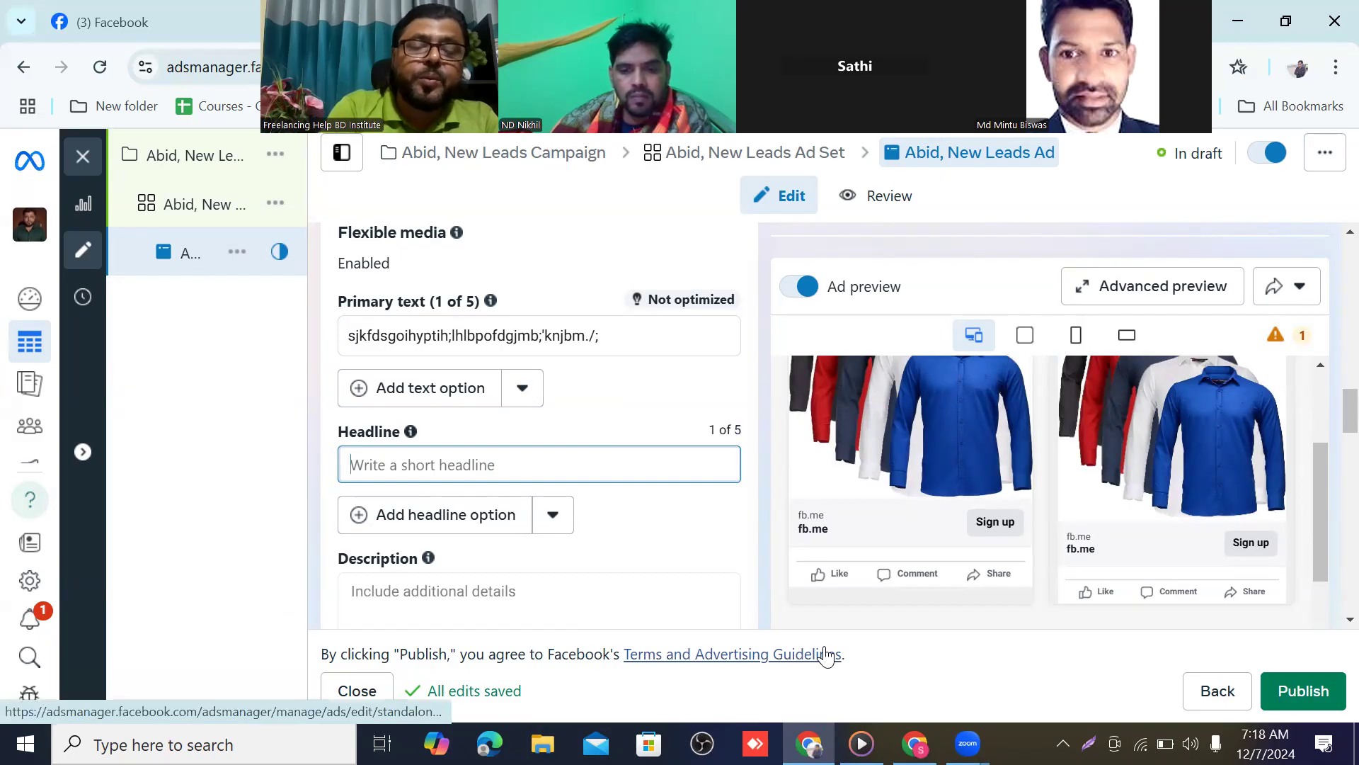
text(2)
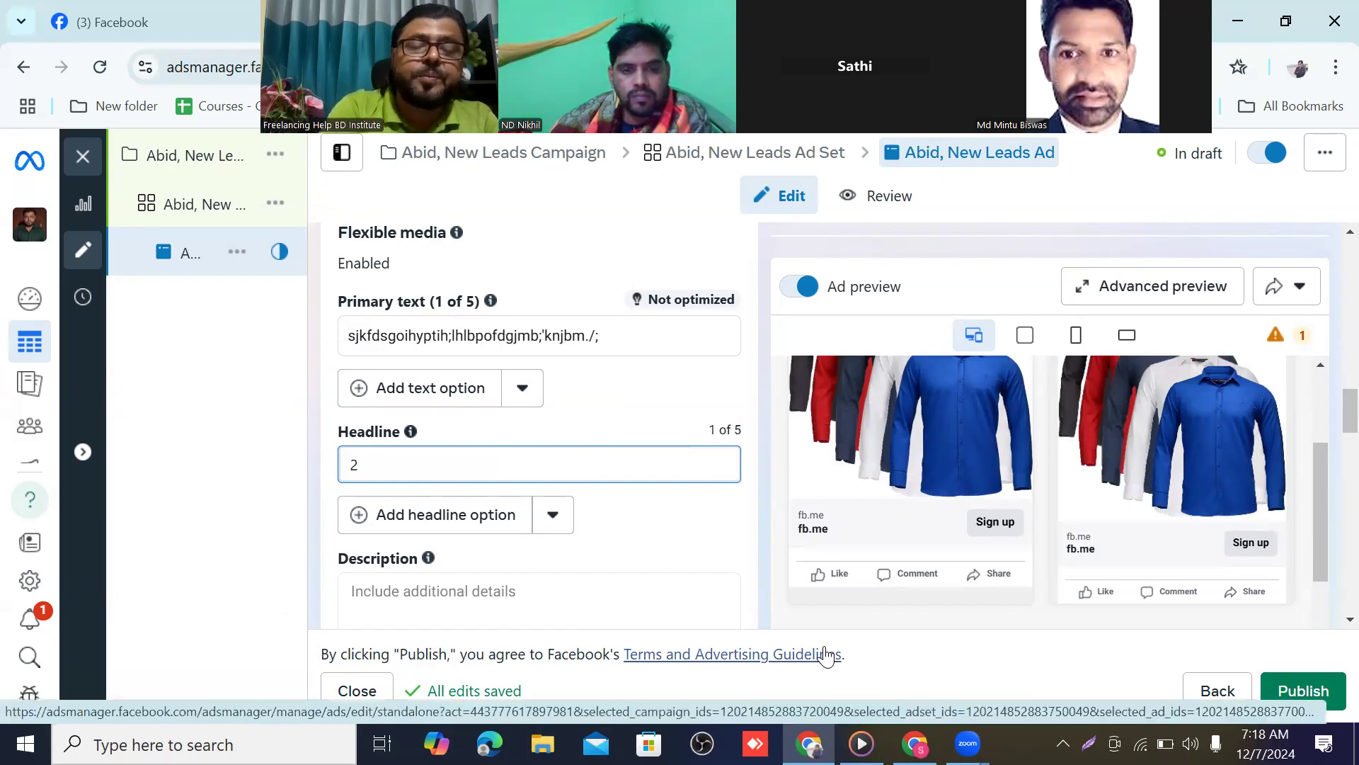
text(5%)
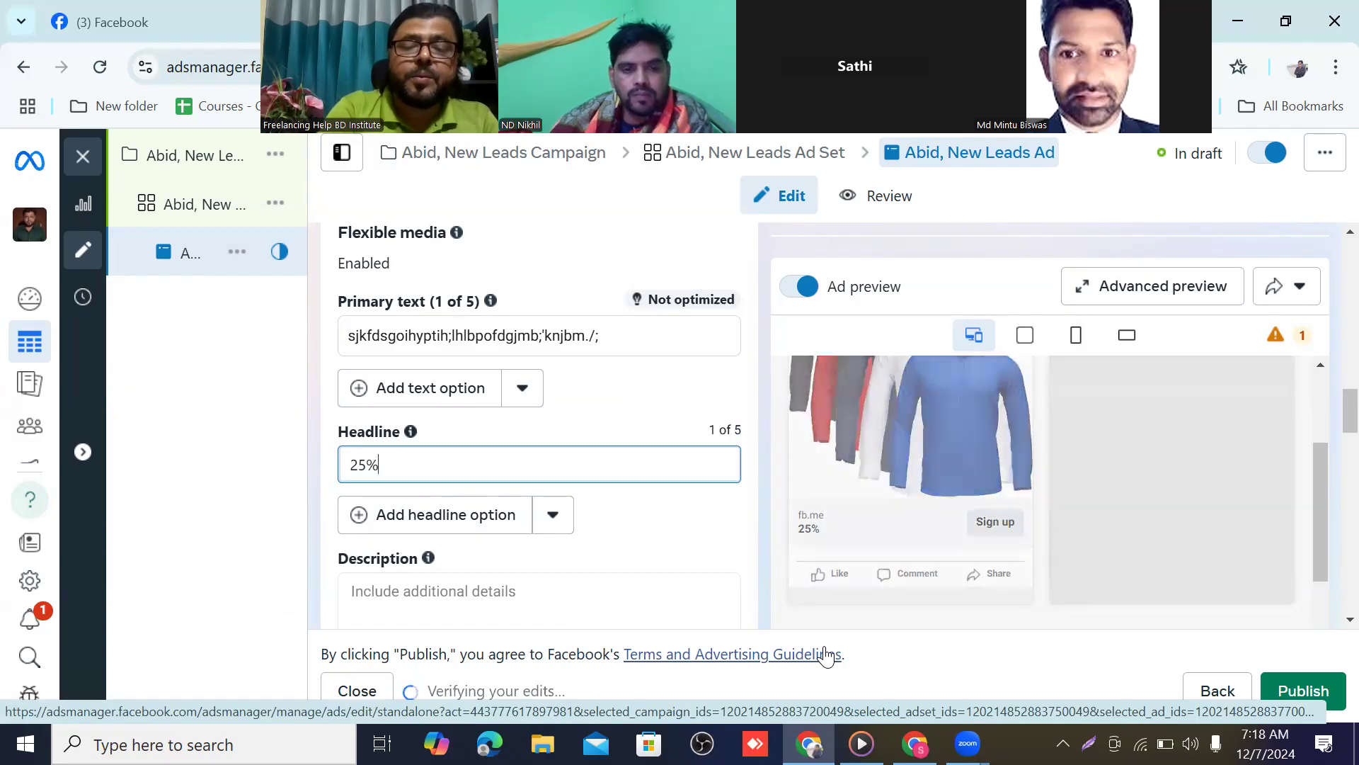
text( ff)
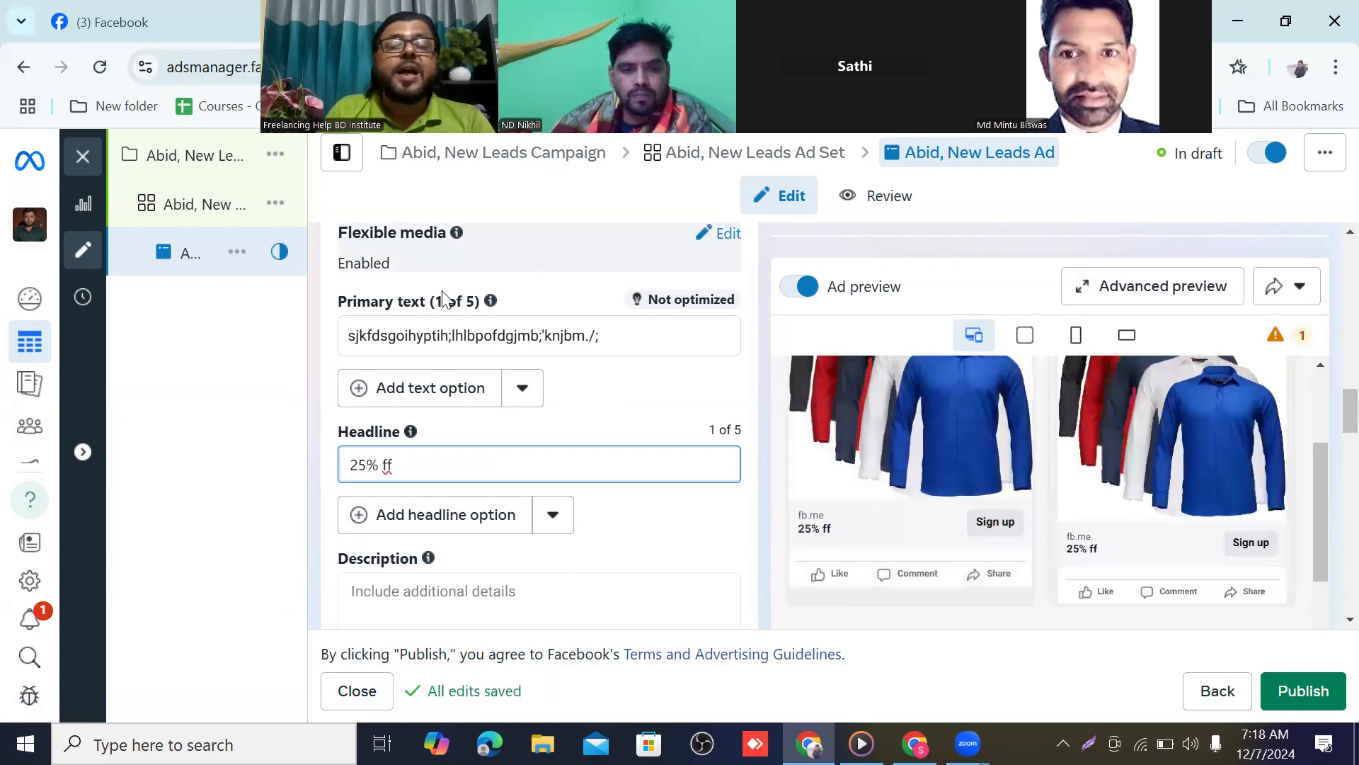
scroll(456, 421, down, 1)
scroll(509, 403, down, 2)
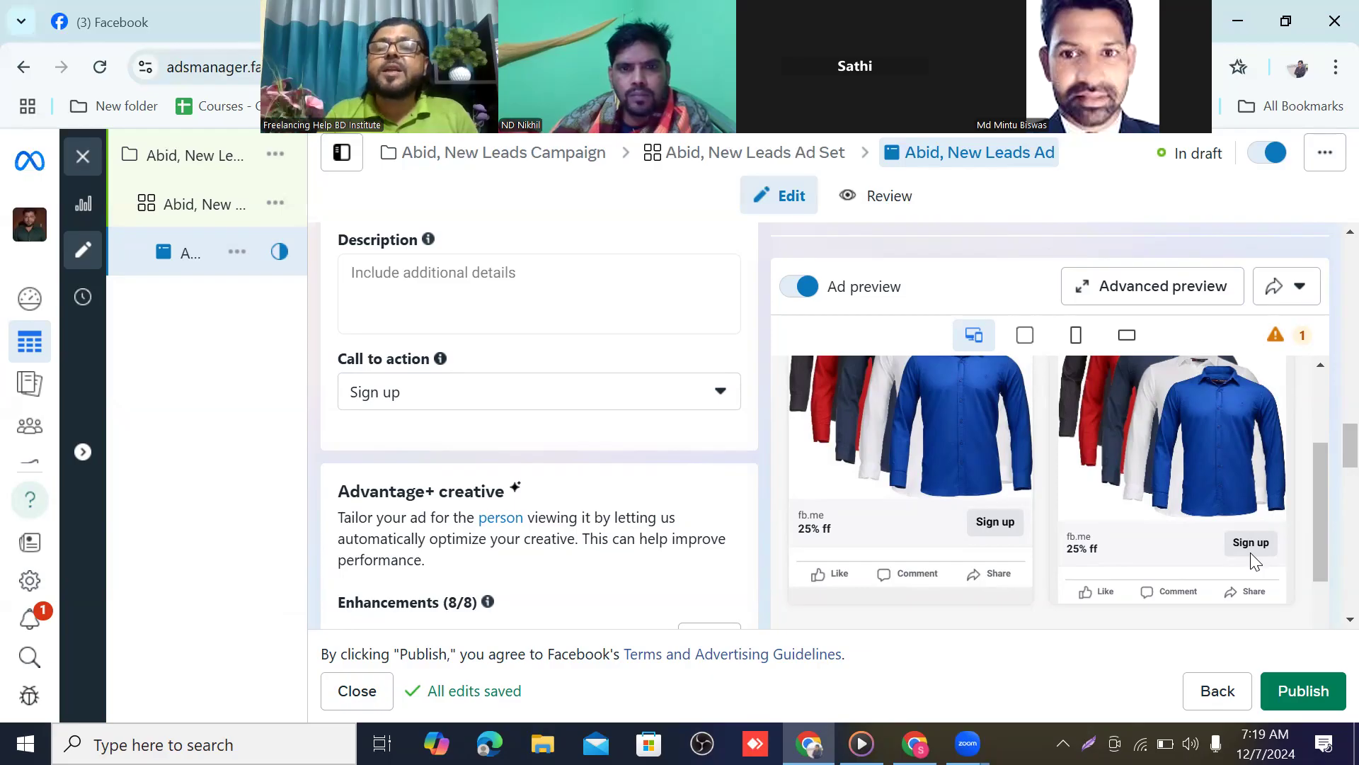
click(720, 397)
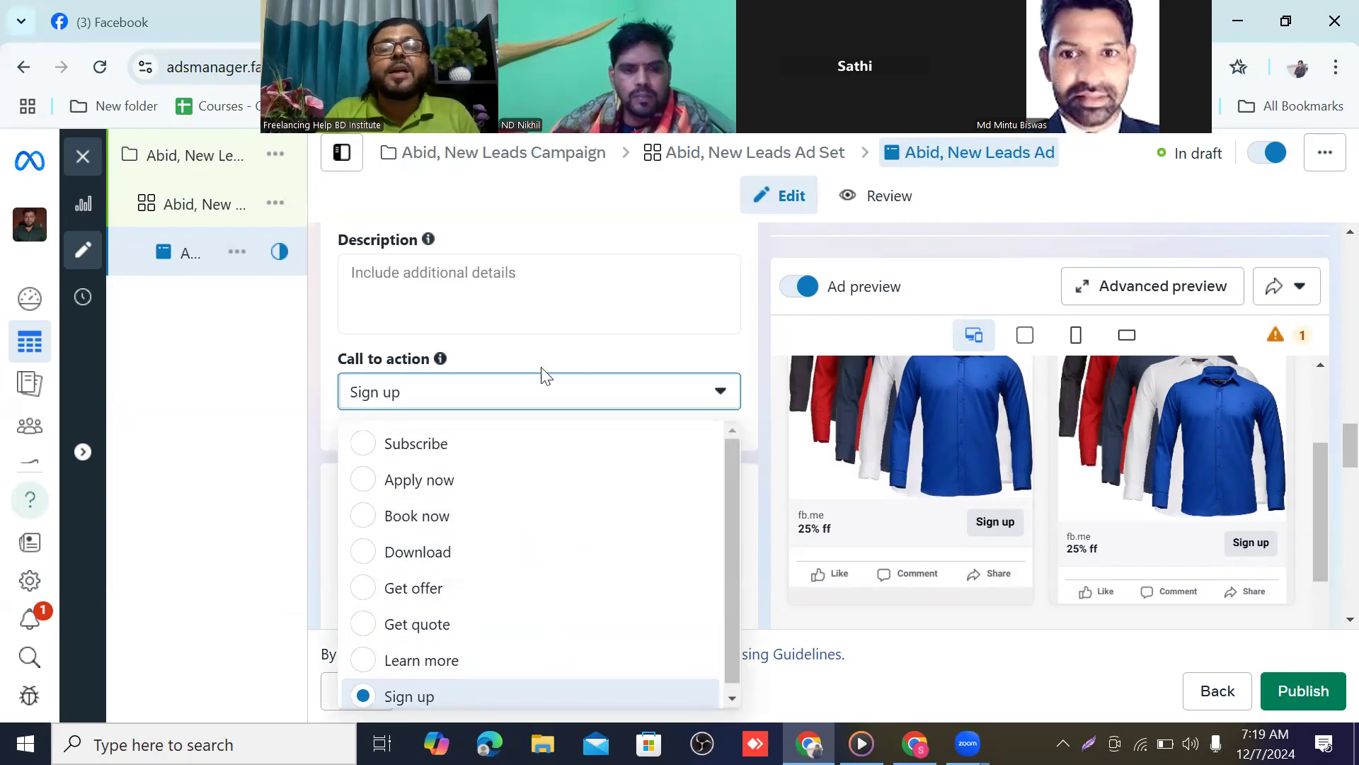
click(726, 400)
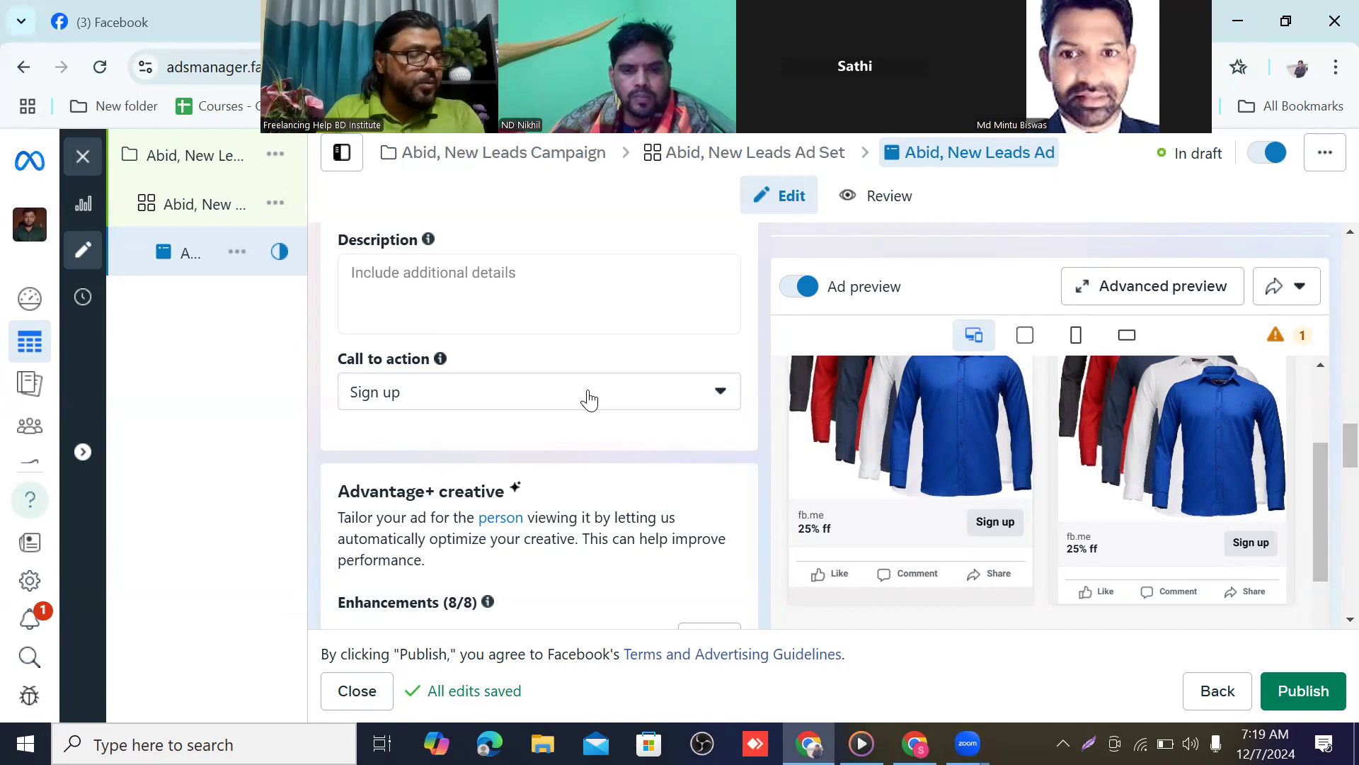
scroll(587, 400, down, 4)
scroll(587, 400, down, 1)
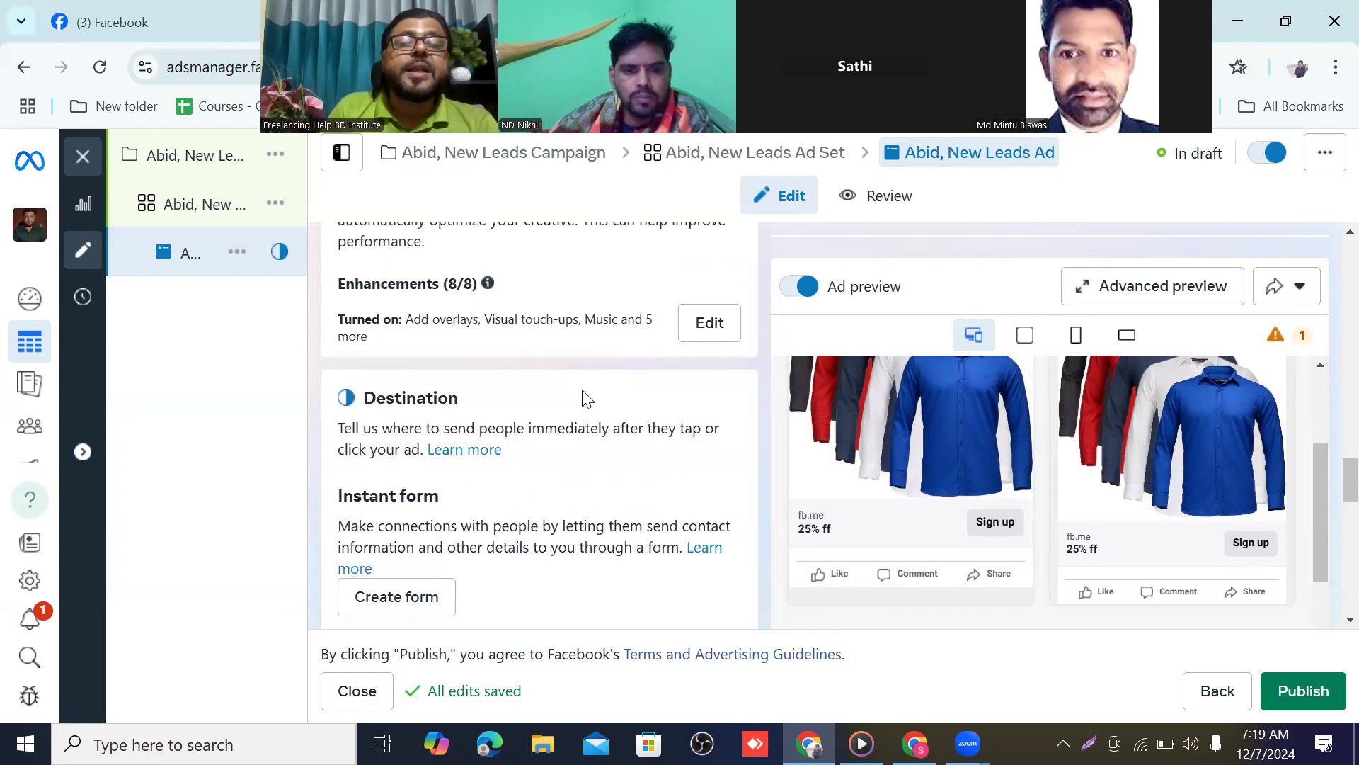
scroll(436, 407, down, 3)
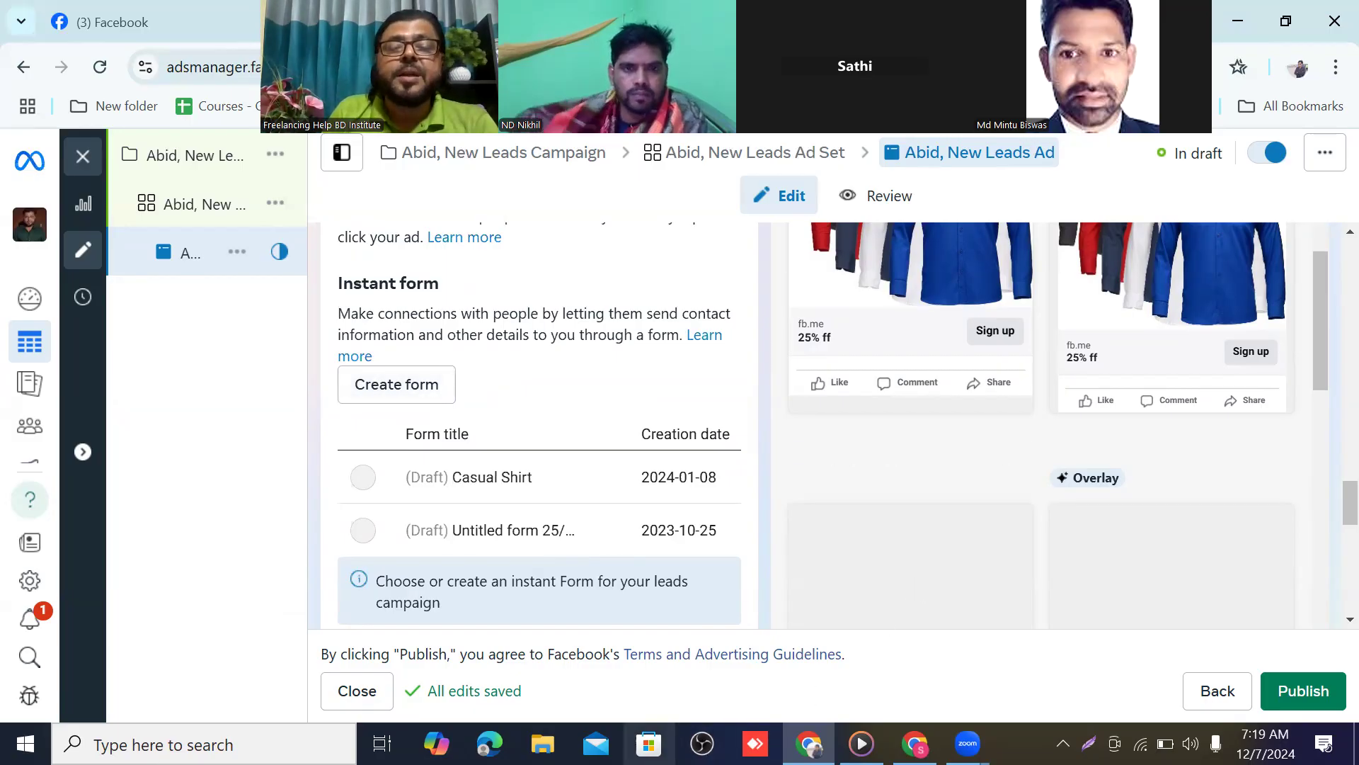
click(968, 743)
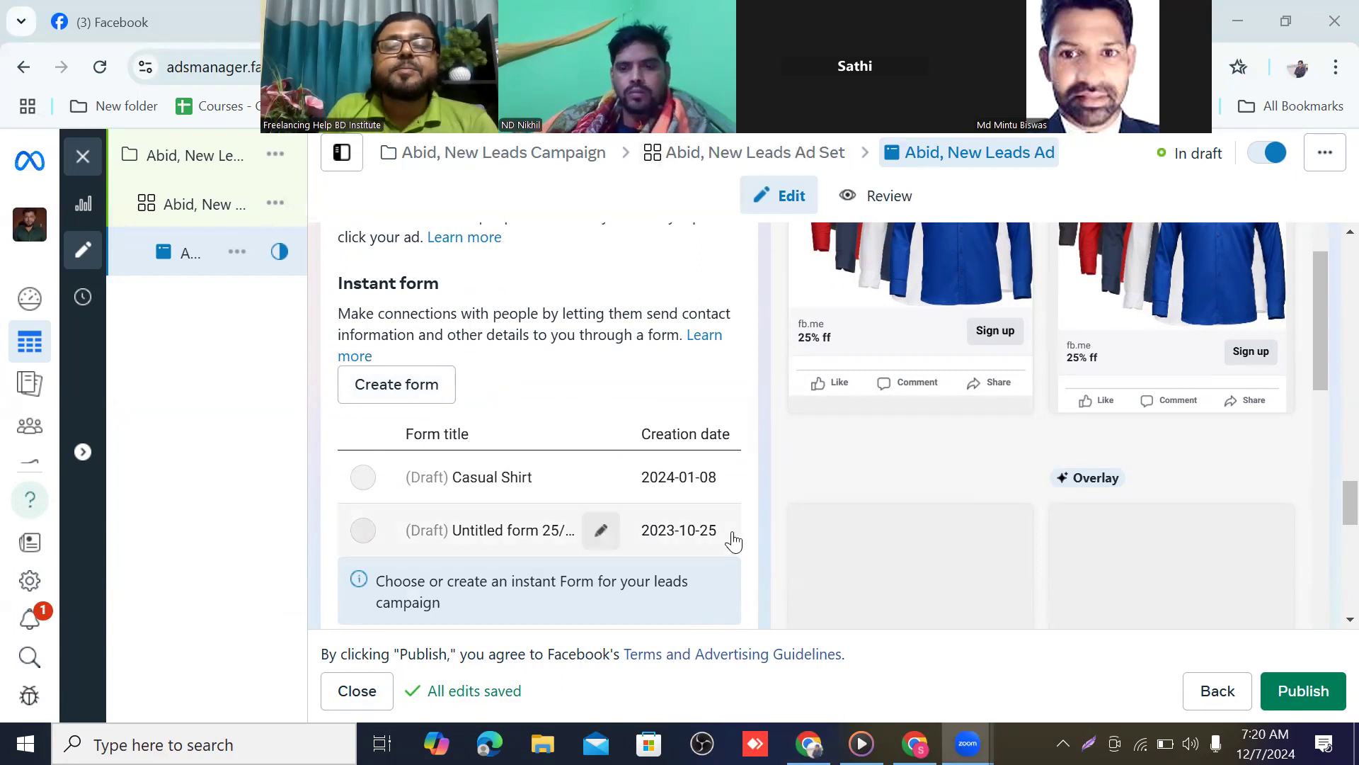
scroll(537, 512, up, 1)
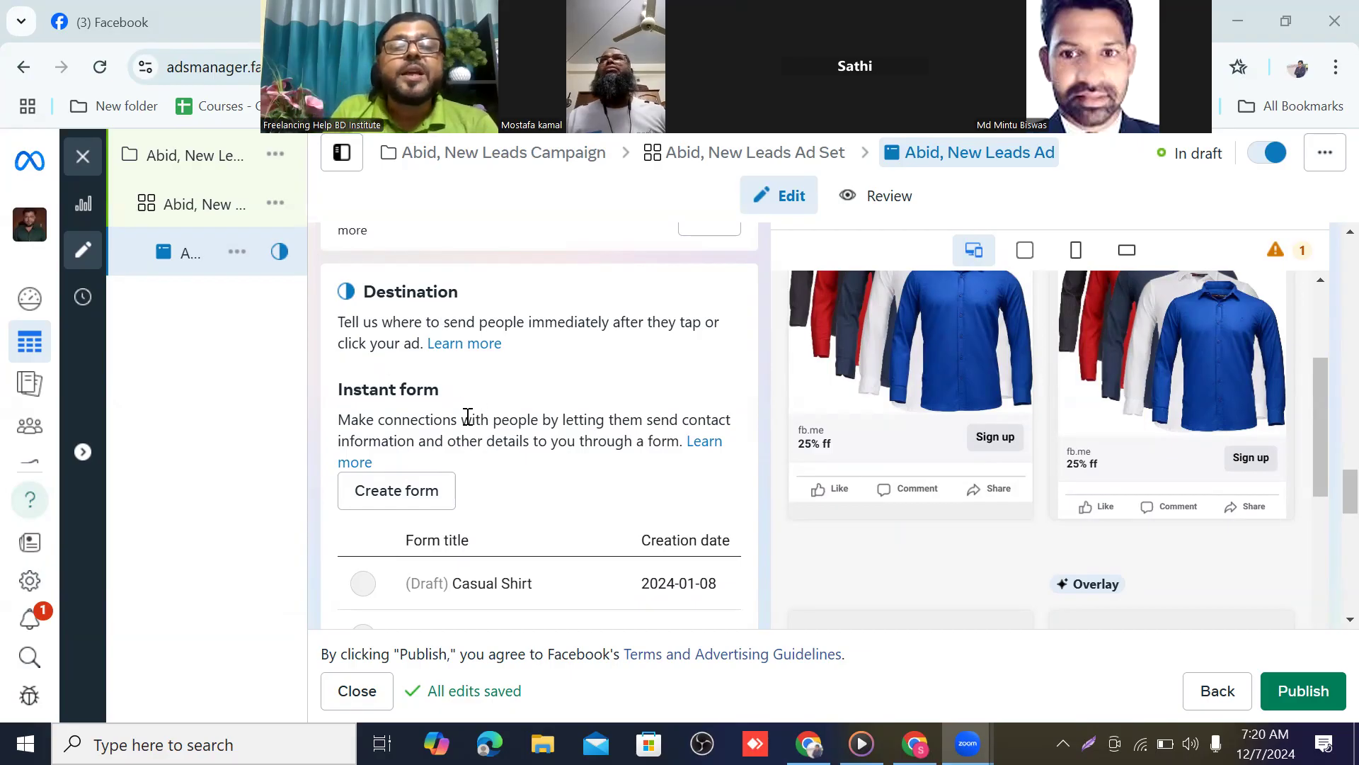
scroll(471, 411, down, 2)
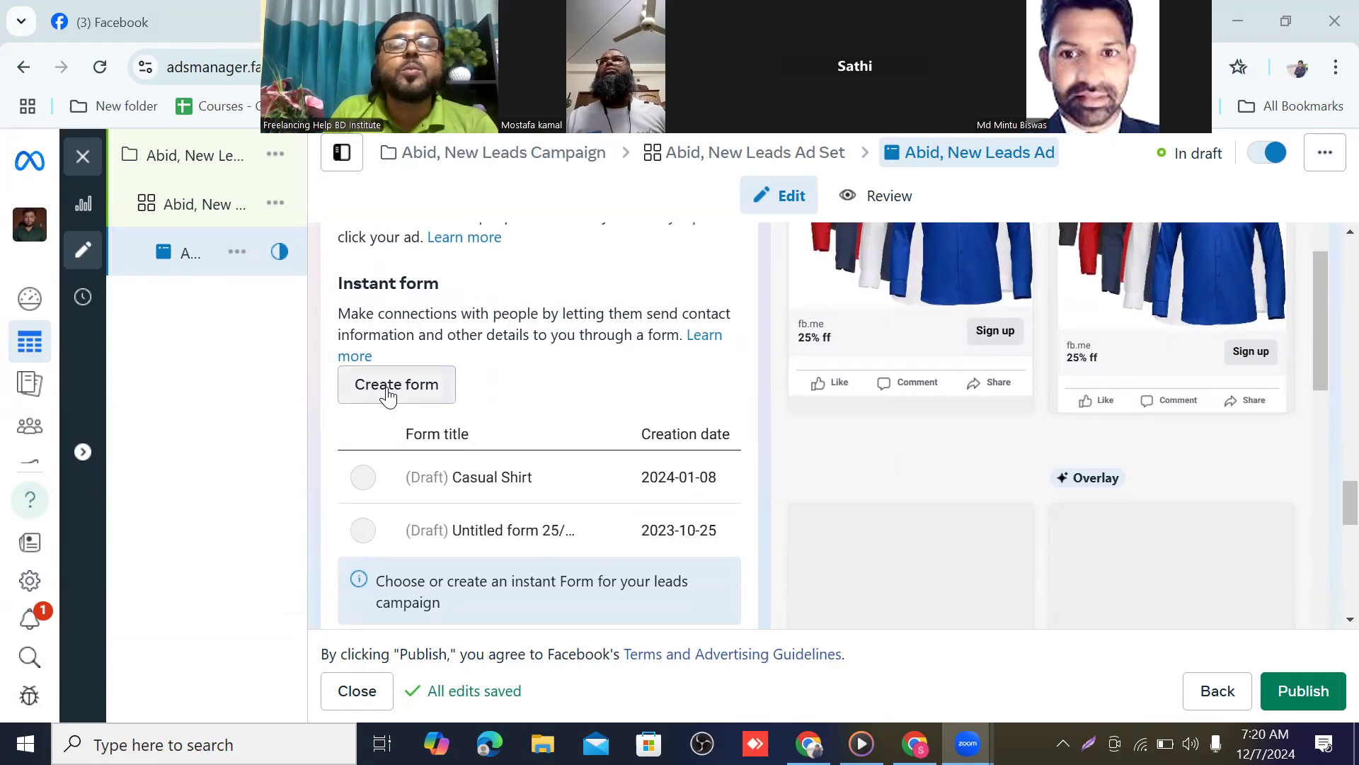
Create a new instant form, auto-named 'Generated untitled 12/7/24, 7:20 AM' with More volume type
click(388, 396)
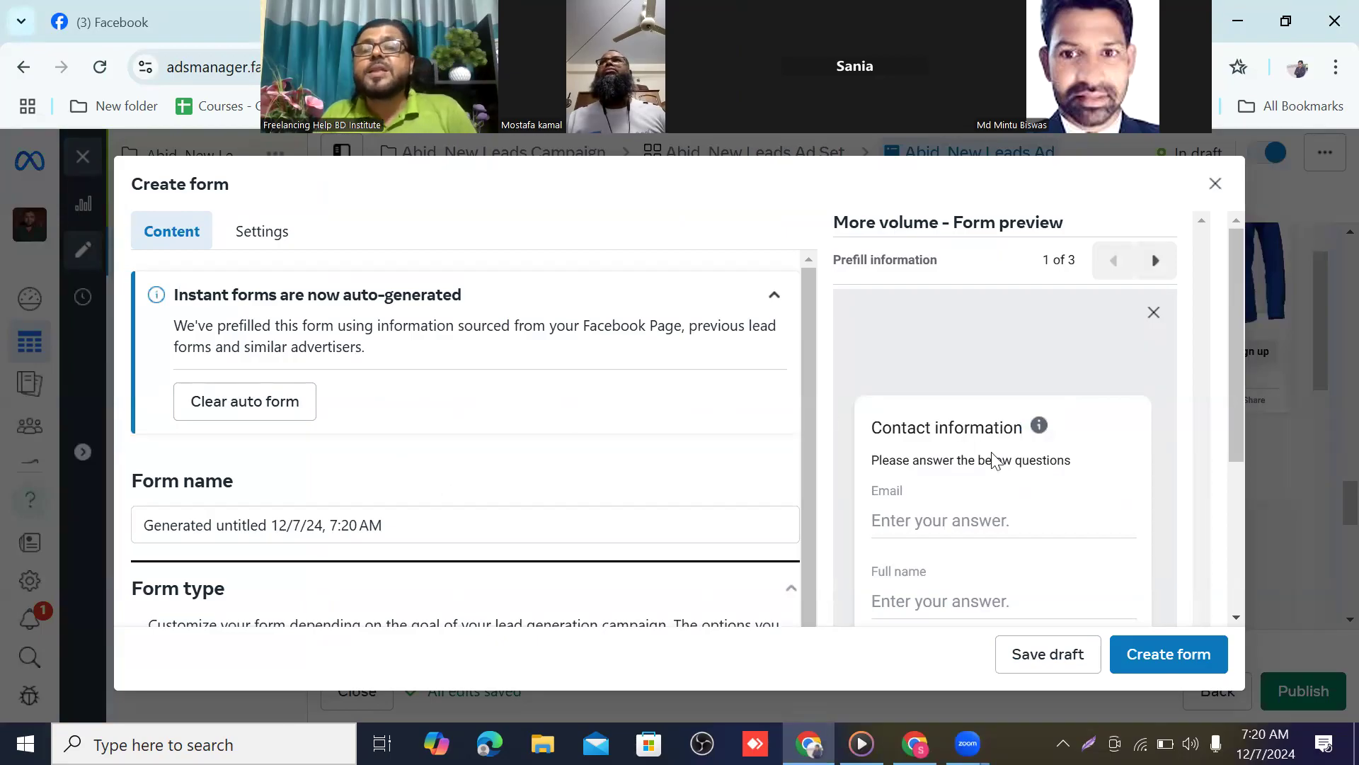
scroll(461, 354, down, 5)
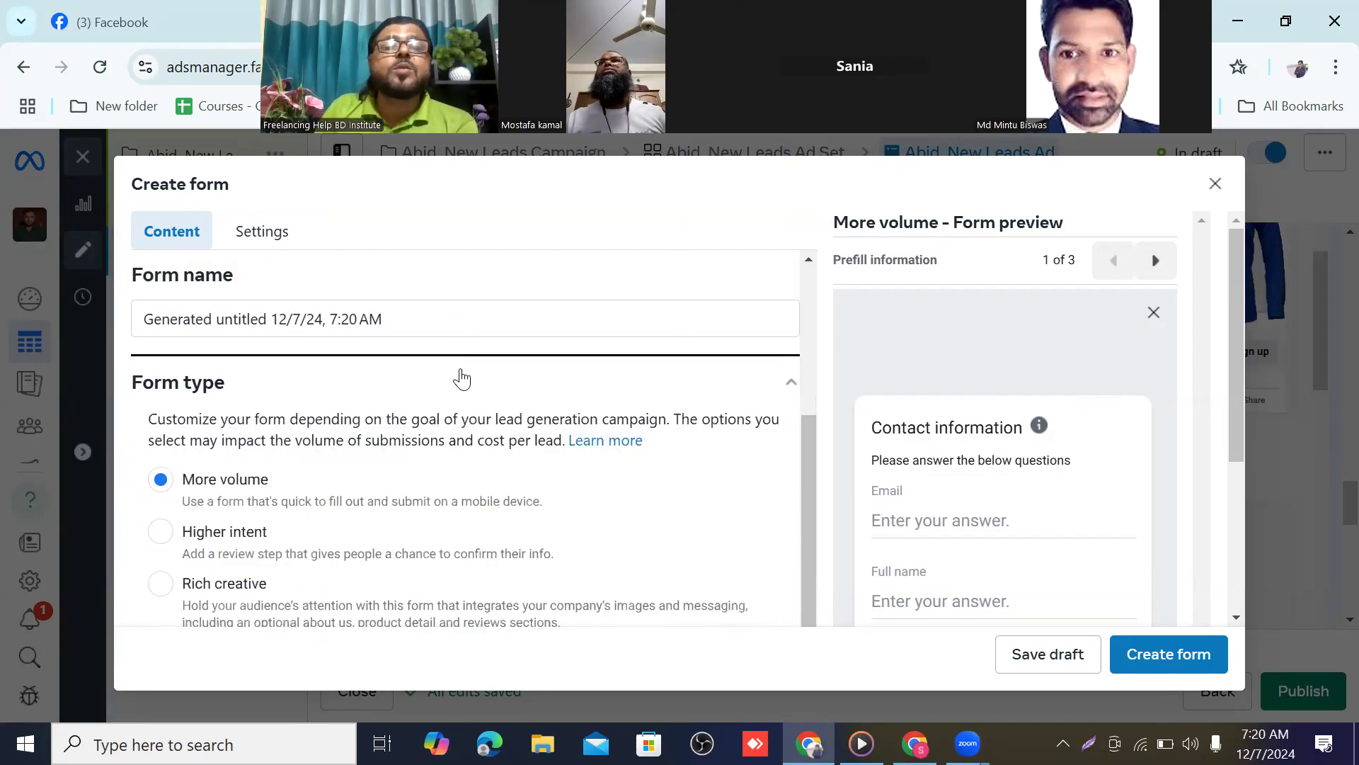
scroll(461, 379, up, 2)
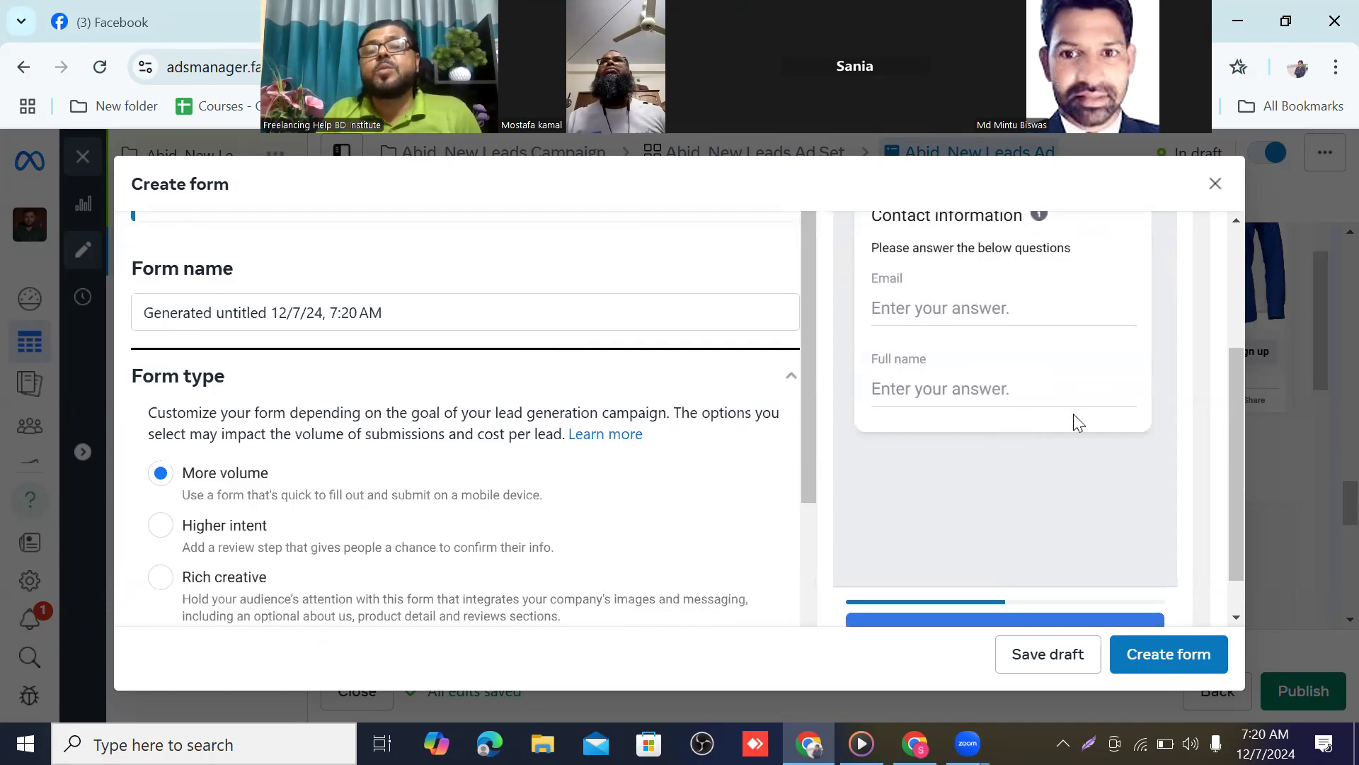
scroll(958, 357, up, 3)
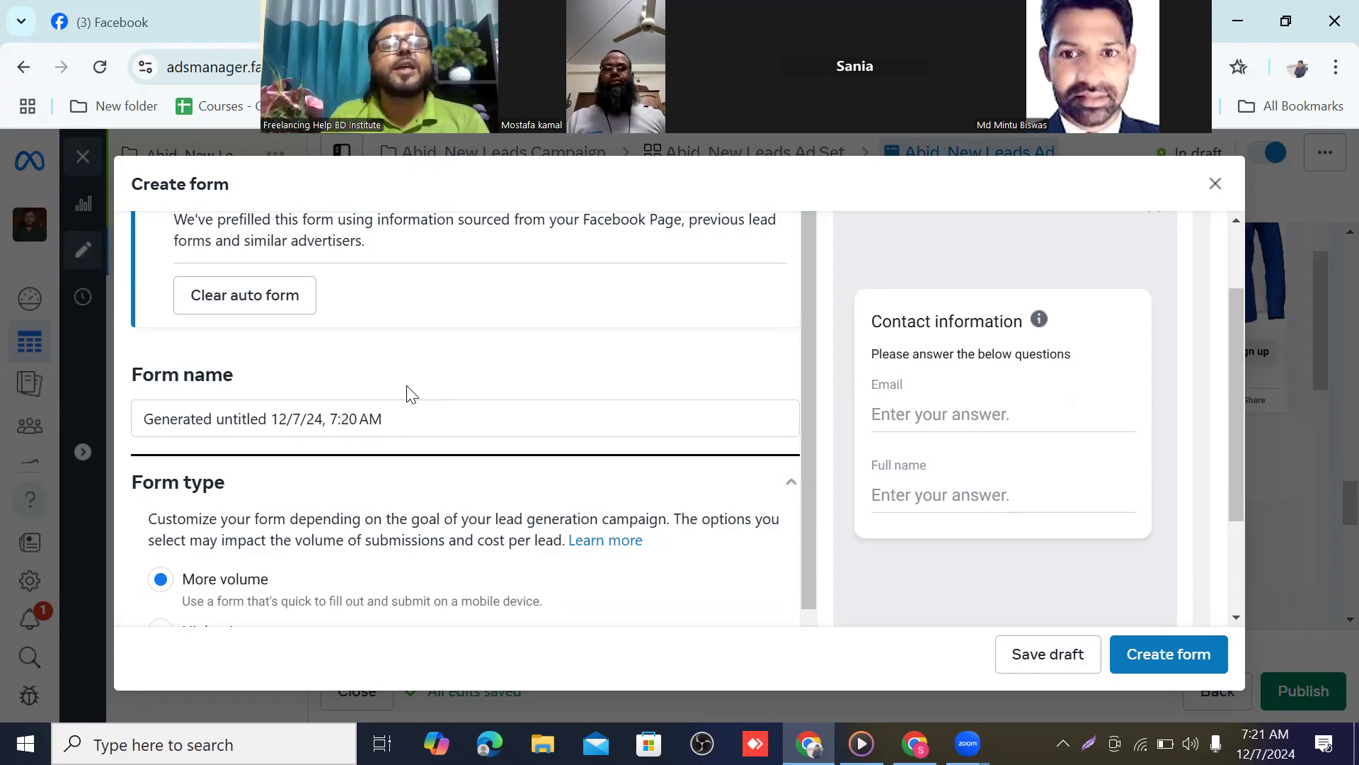
scroll(425, 368, down, 2)
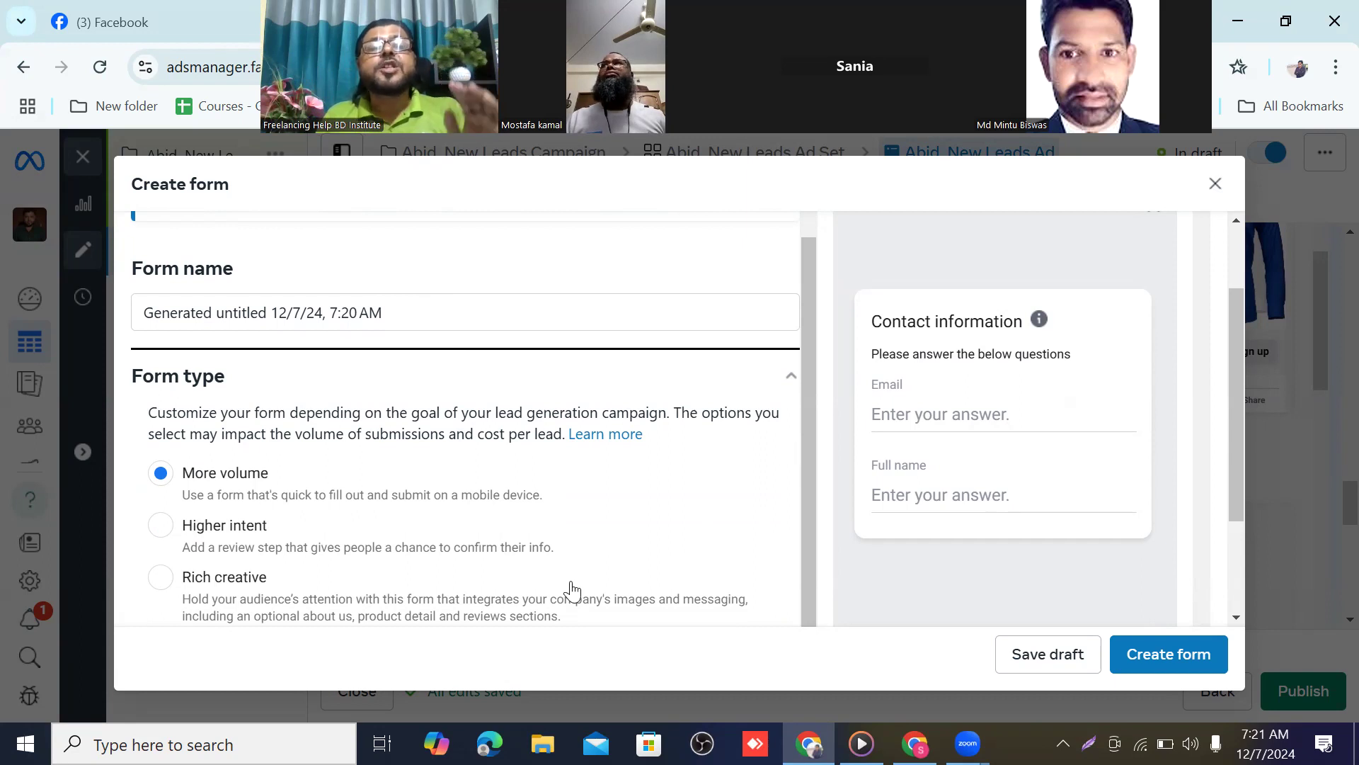
scroll(362, 471, up, 2)
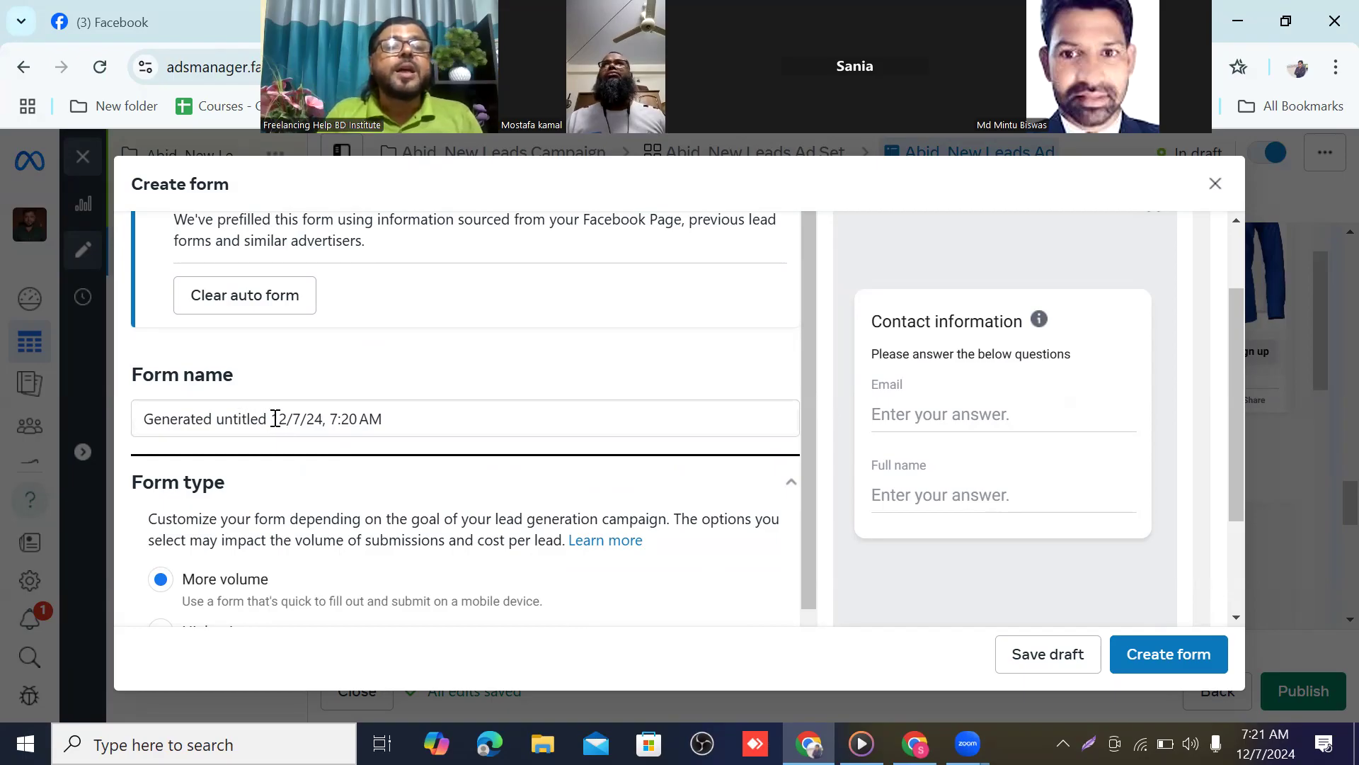
Replace the default words to name the form 'Shirt Marketing Lead 12/7/24, 7:20 AM', keeping More volume
drag(266, 421, 129, 427)
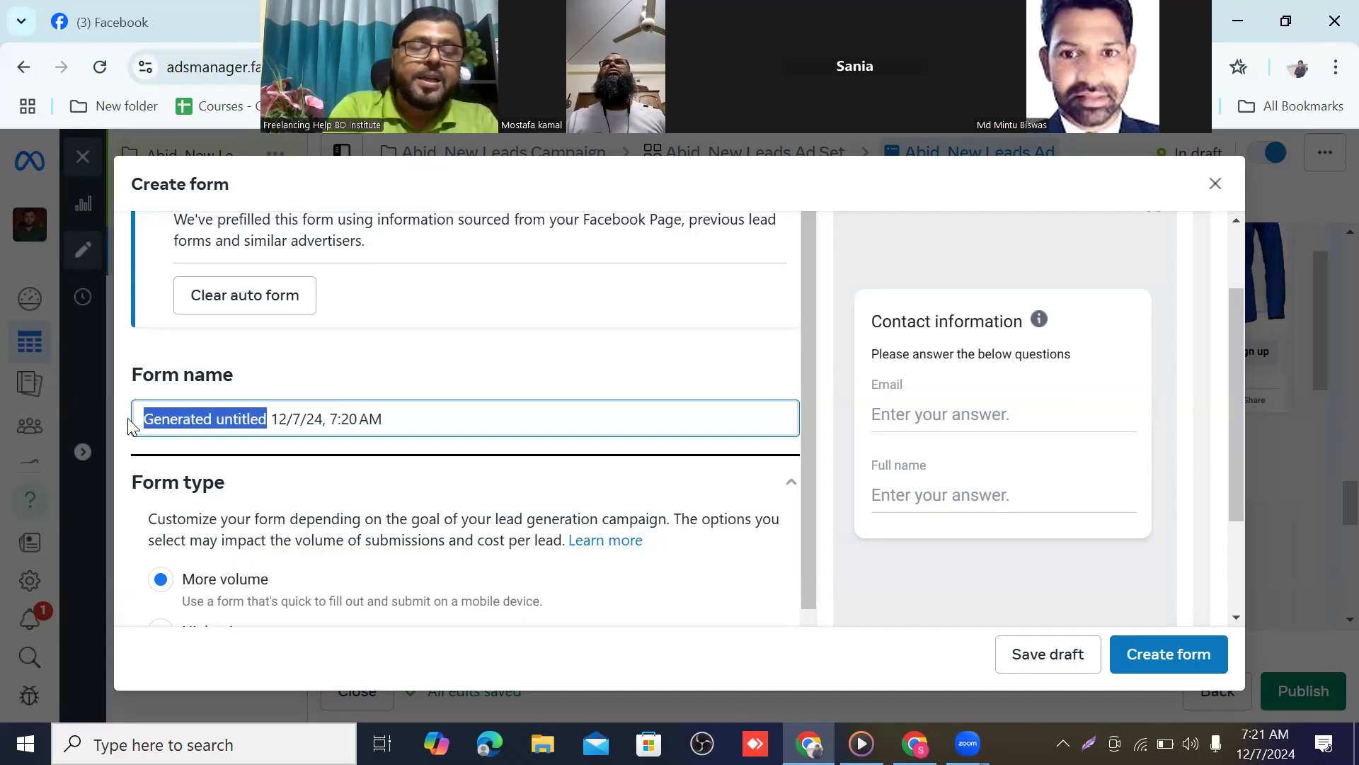
text(Shirt)
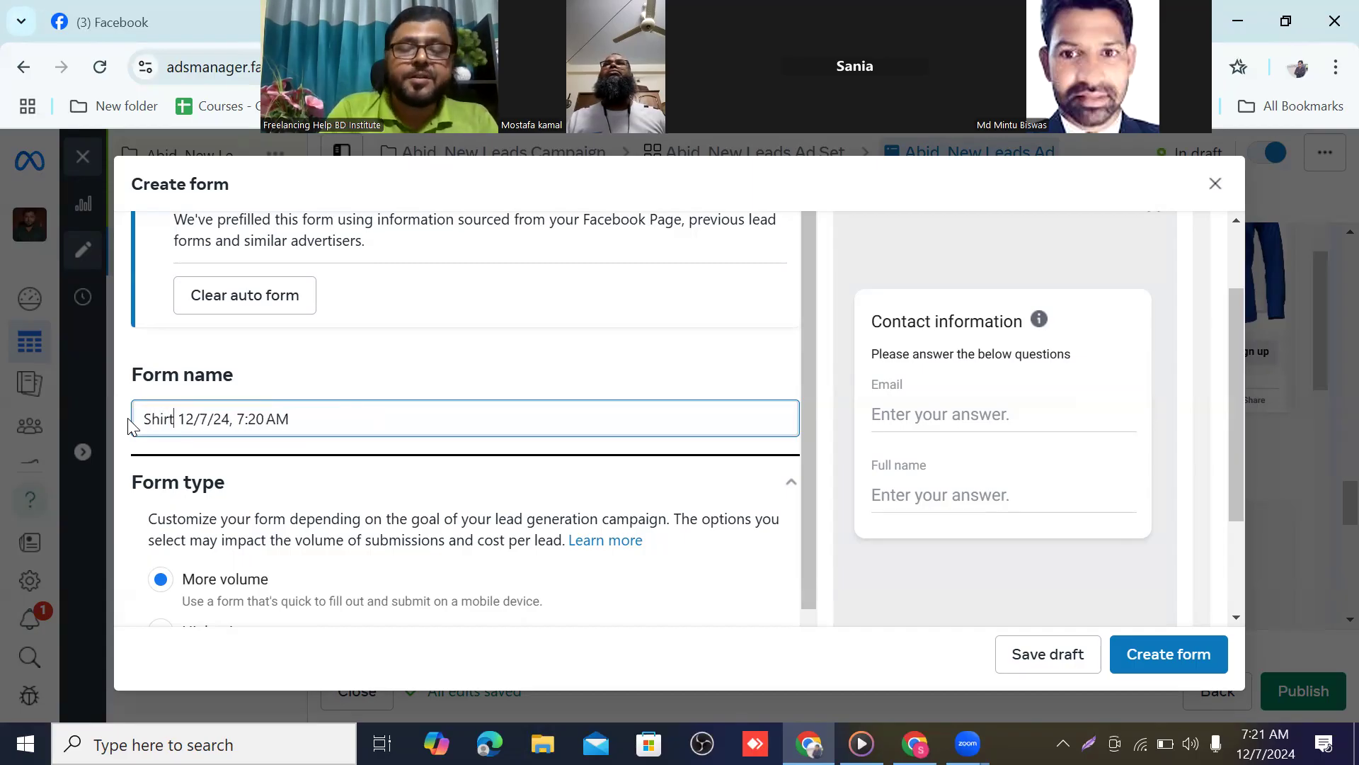
text( M)
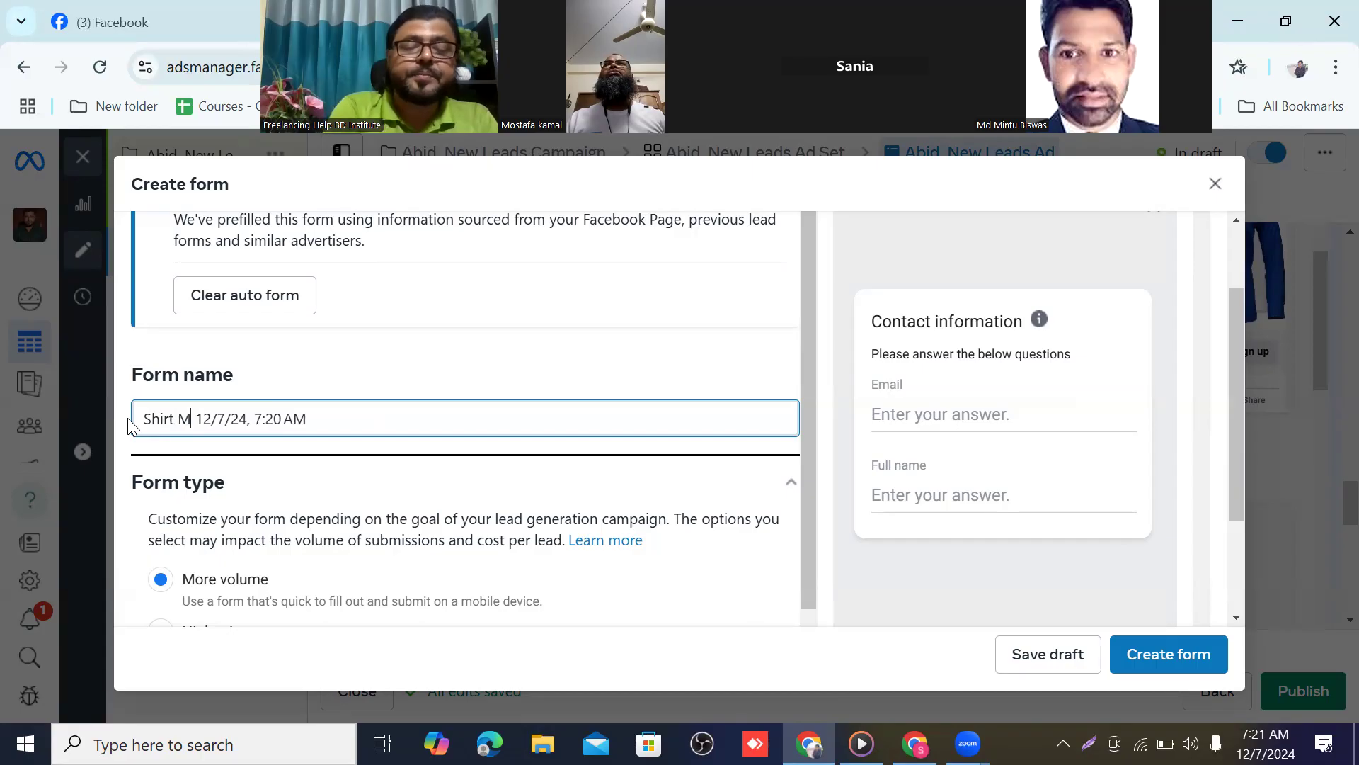
text(arketing)
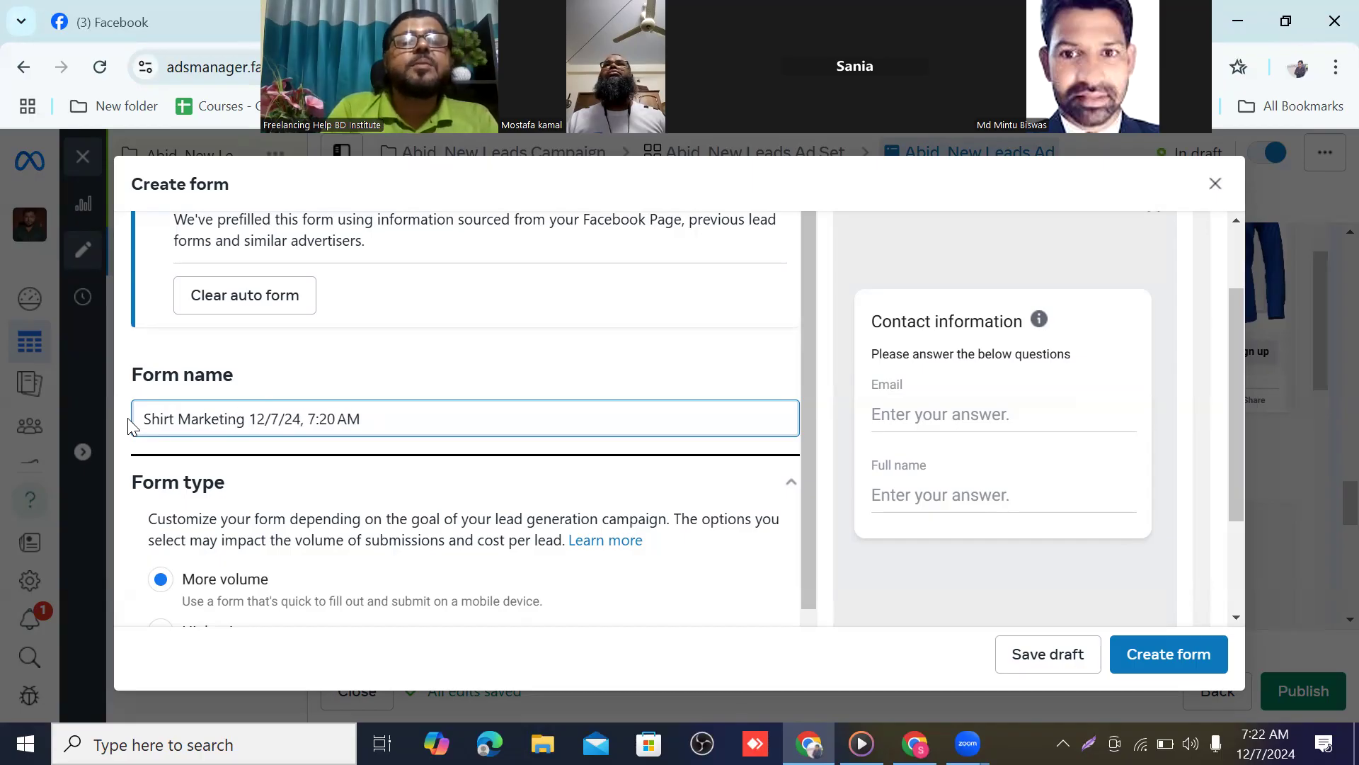
text( Lead)
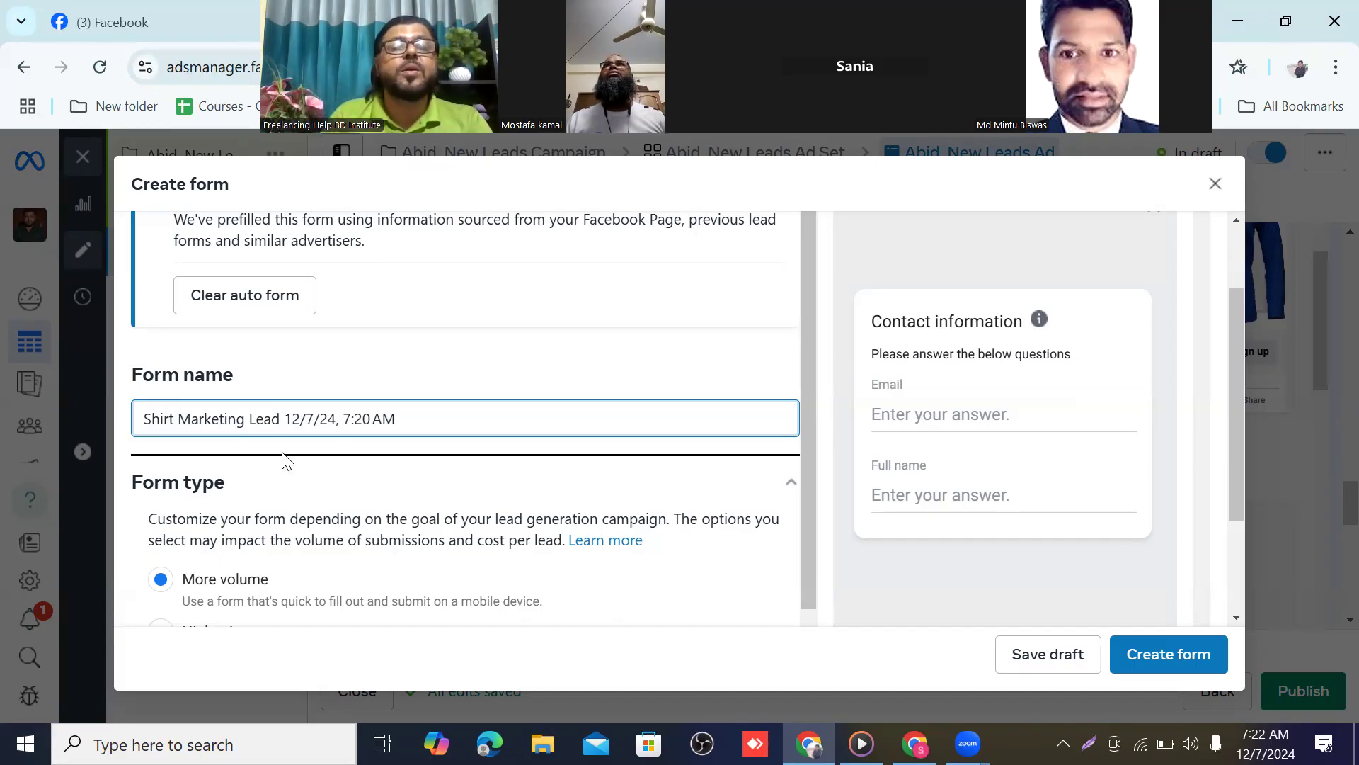
scroll(364, 419, down, 1)
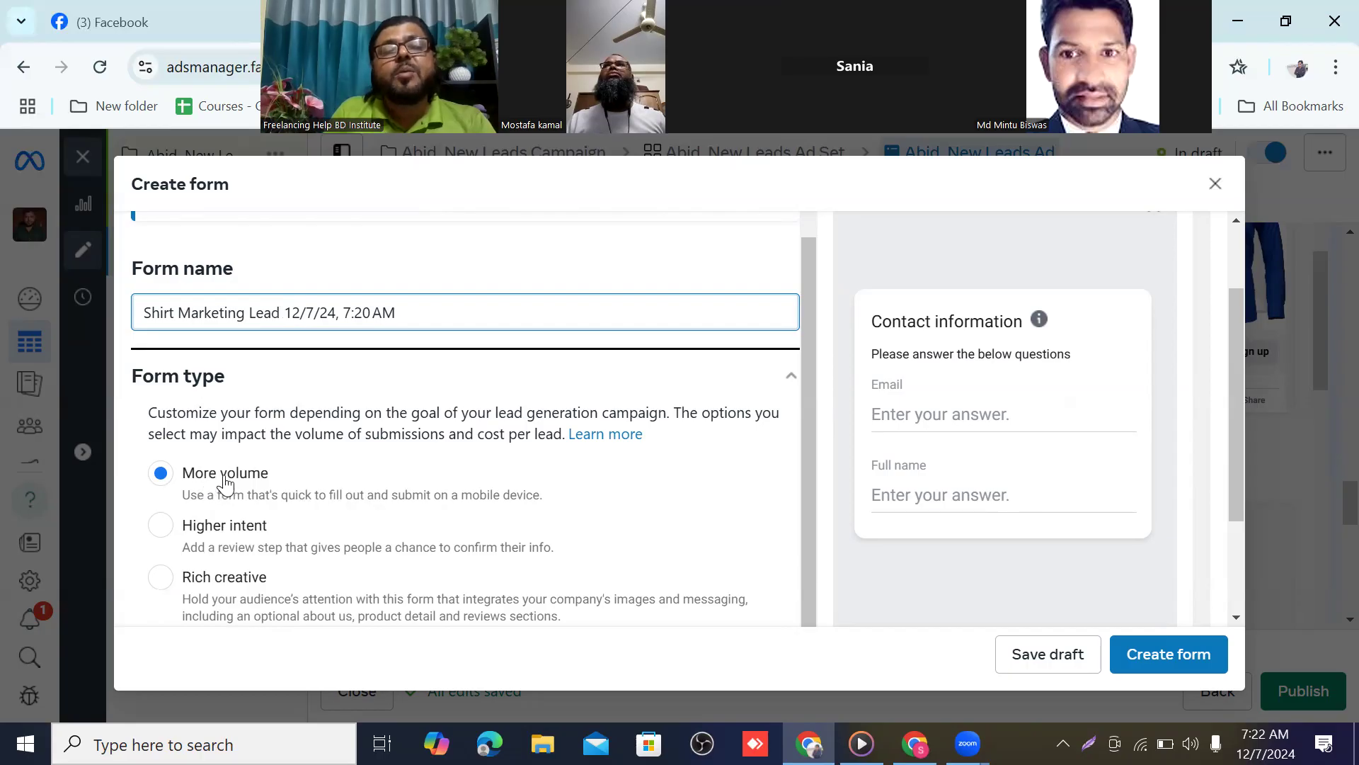
scroll(355, 446, down, 2)
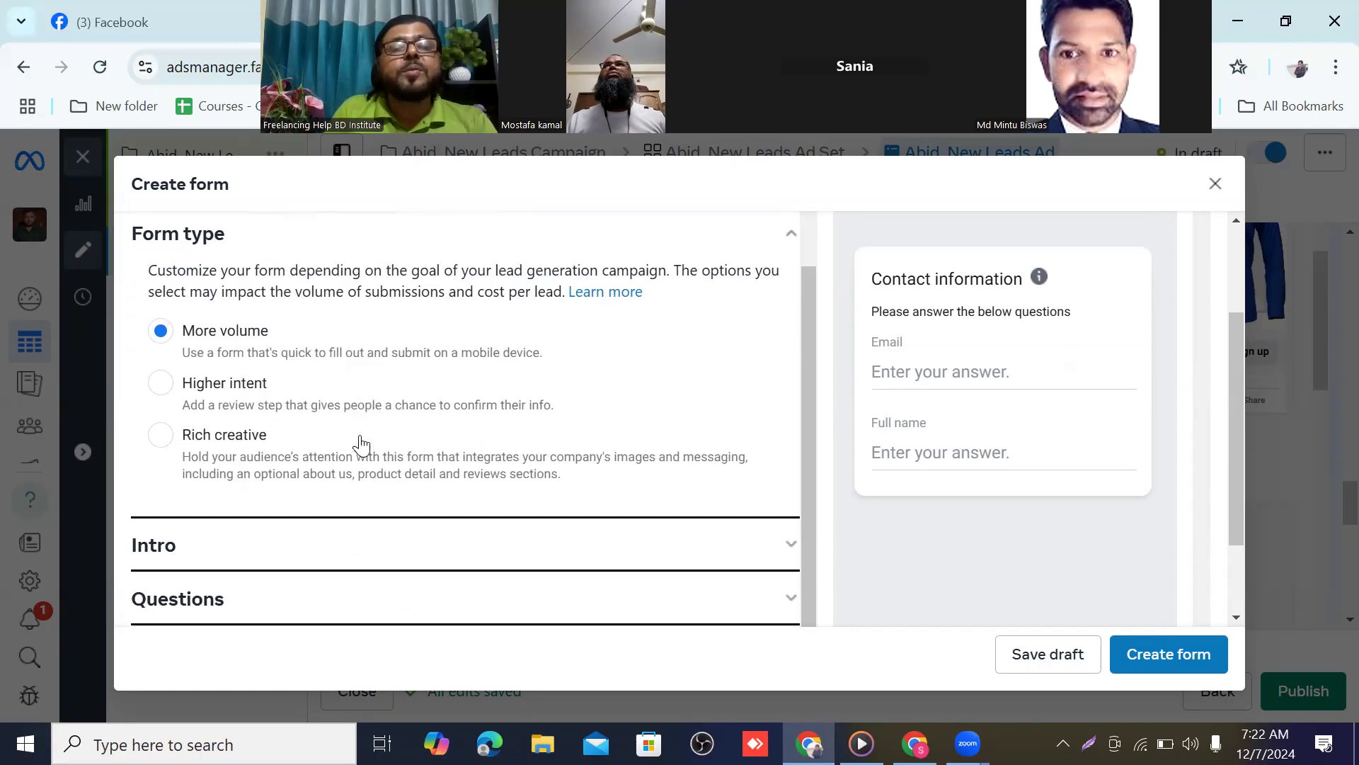
Expand the form's Intro section to reveal Background Image and Greeting, both off
scroll(361, 443, down, 2)
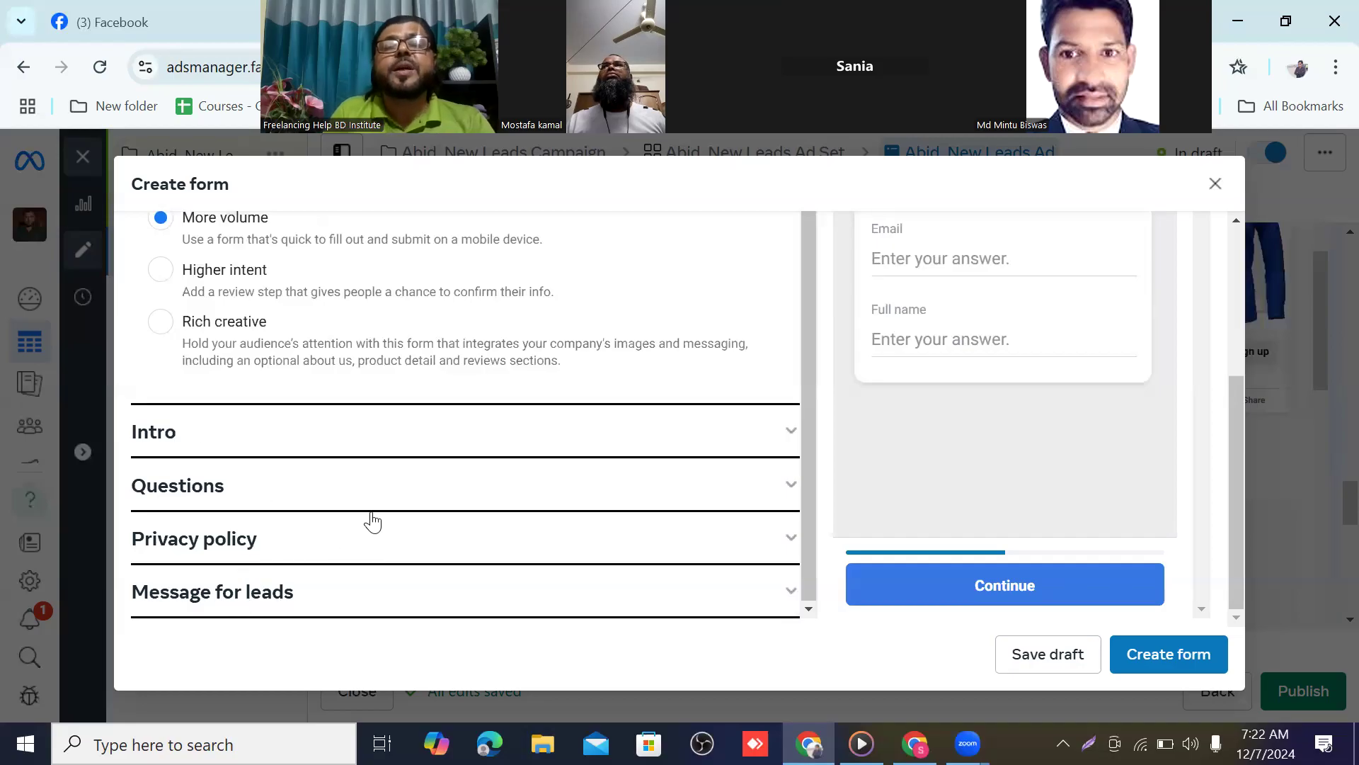
click(797, 431)
scroll(351, 394, up, 2)
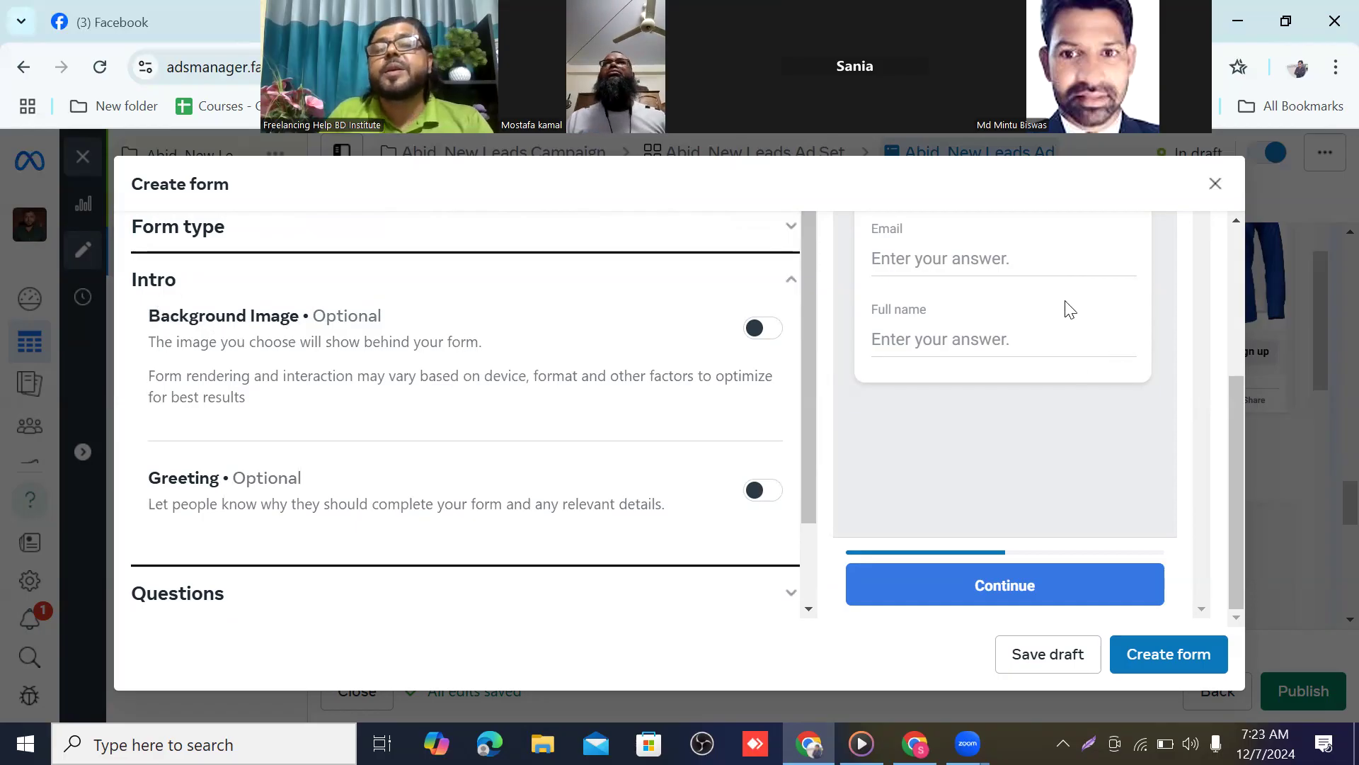
scroll(956, 334, up, 3)
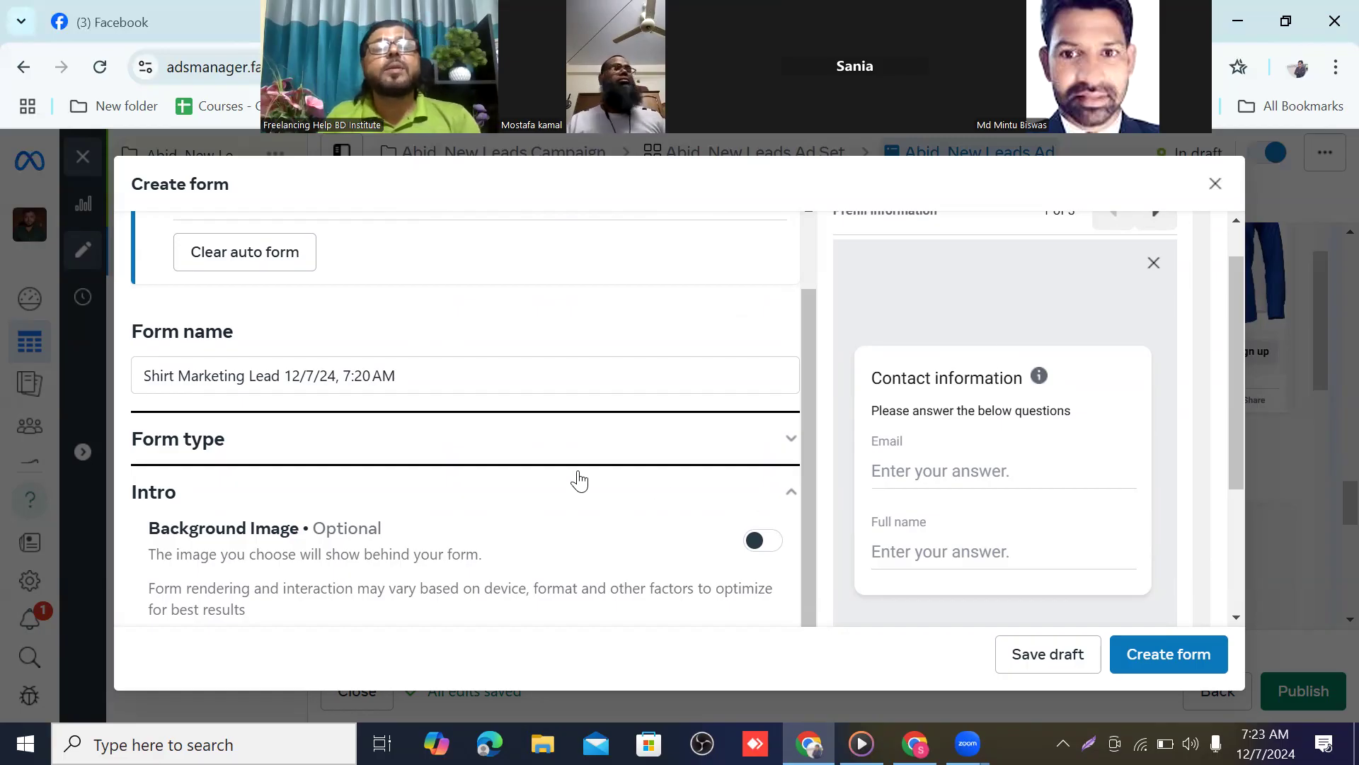
scroll(352, 405, down, 2)
scroll(367, 397, down, 1)
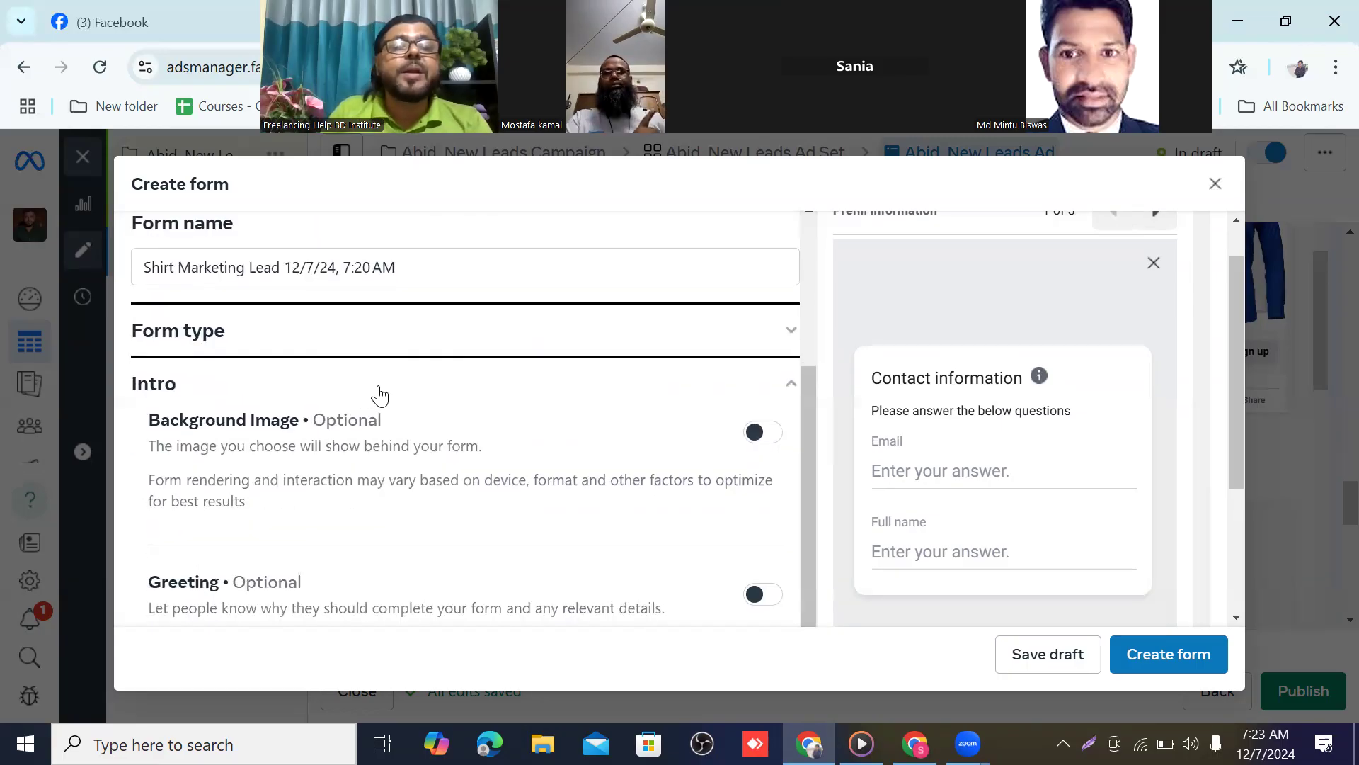
Turn on the intro Background Image using the ad's shirt image, leaving Greeting off
click(763, 432)
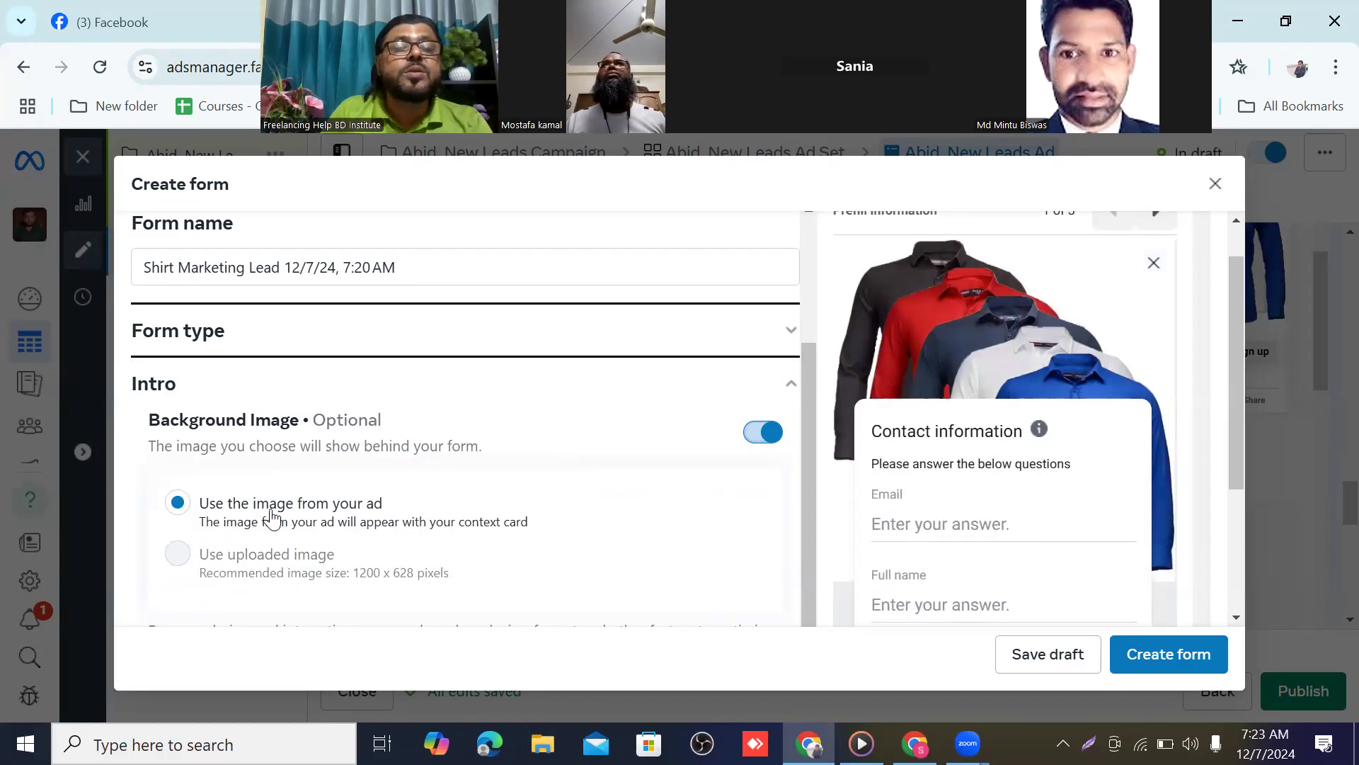
scroll(480, 492, down, 4)
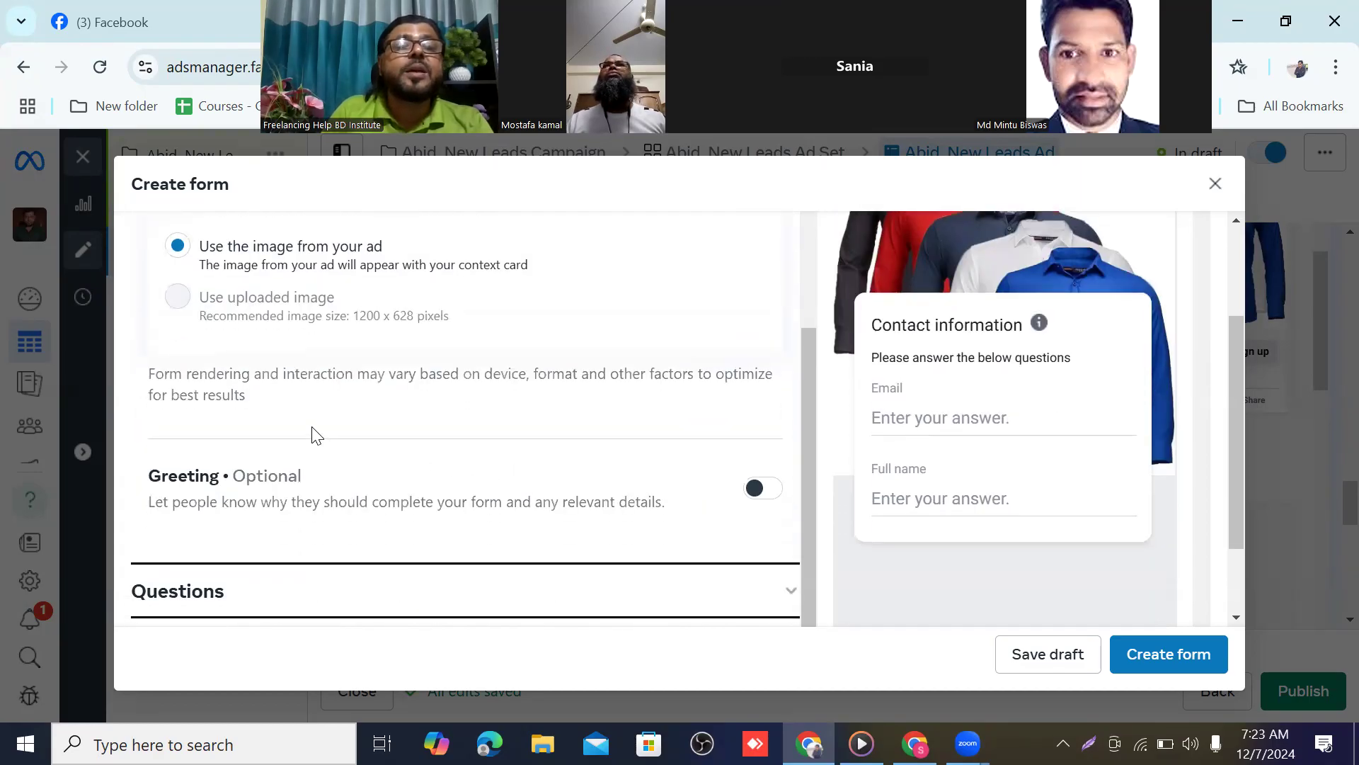
scroll(310, 423, up, 5)
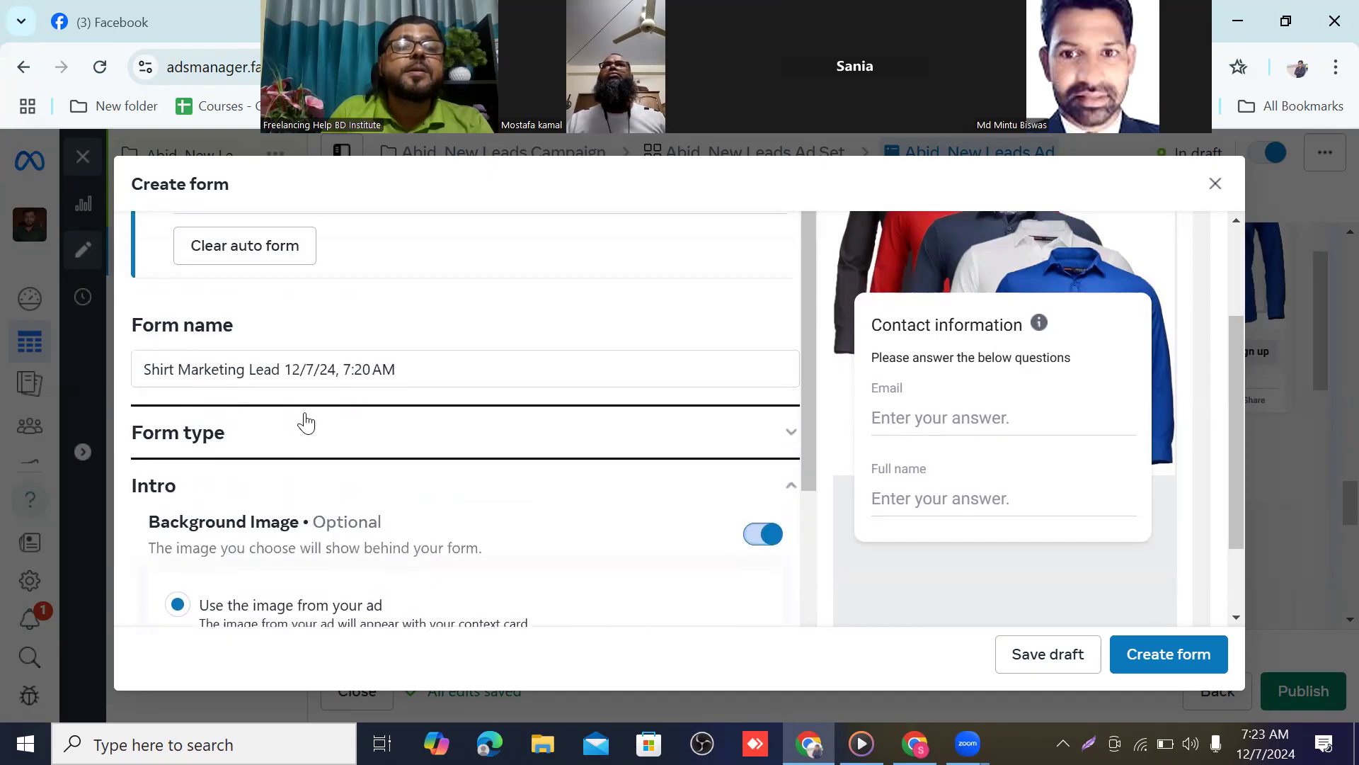
scroll(310, 421, down, 5)
scroll(309, 421, down, 2)
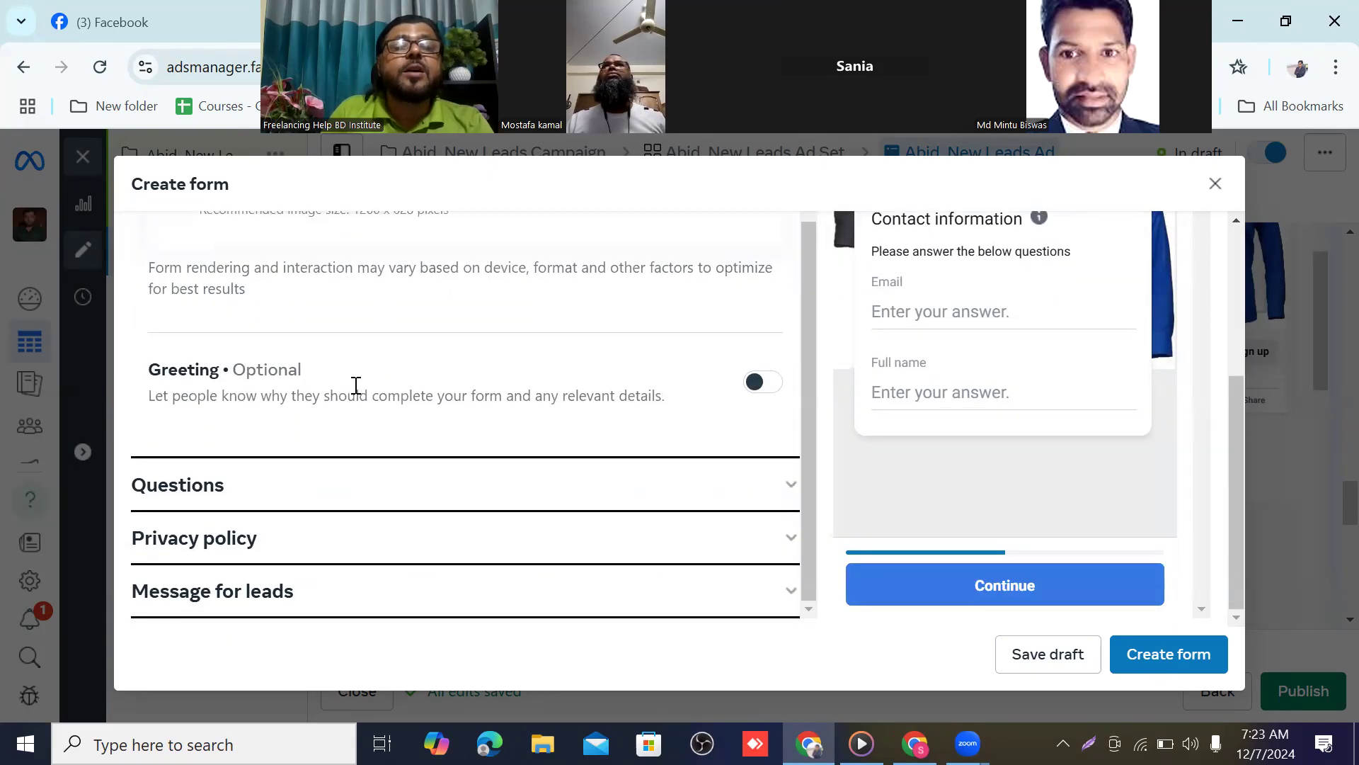
scroll(530, 400, up, 3)
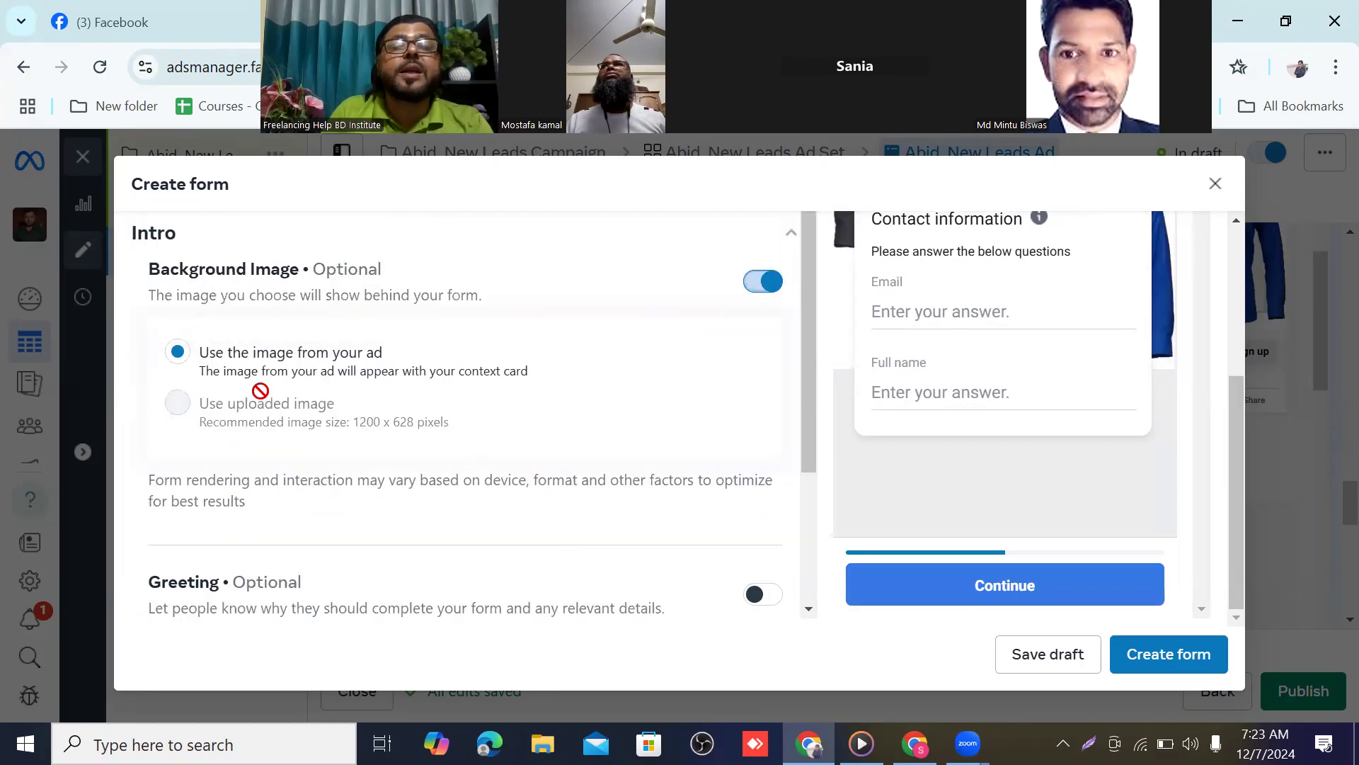
scroll(1149, 510, up, 3)
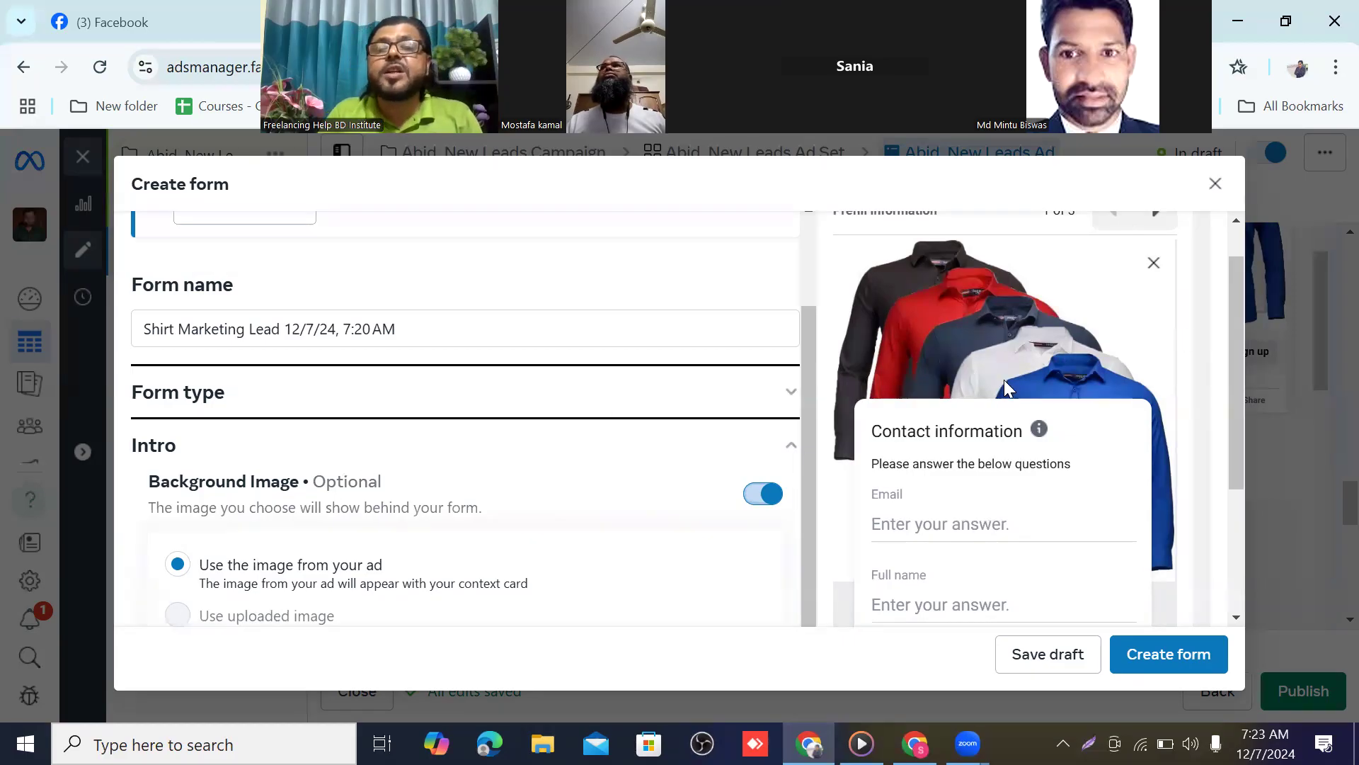
scroll(916, 341, down, 3)
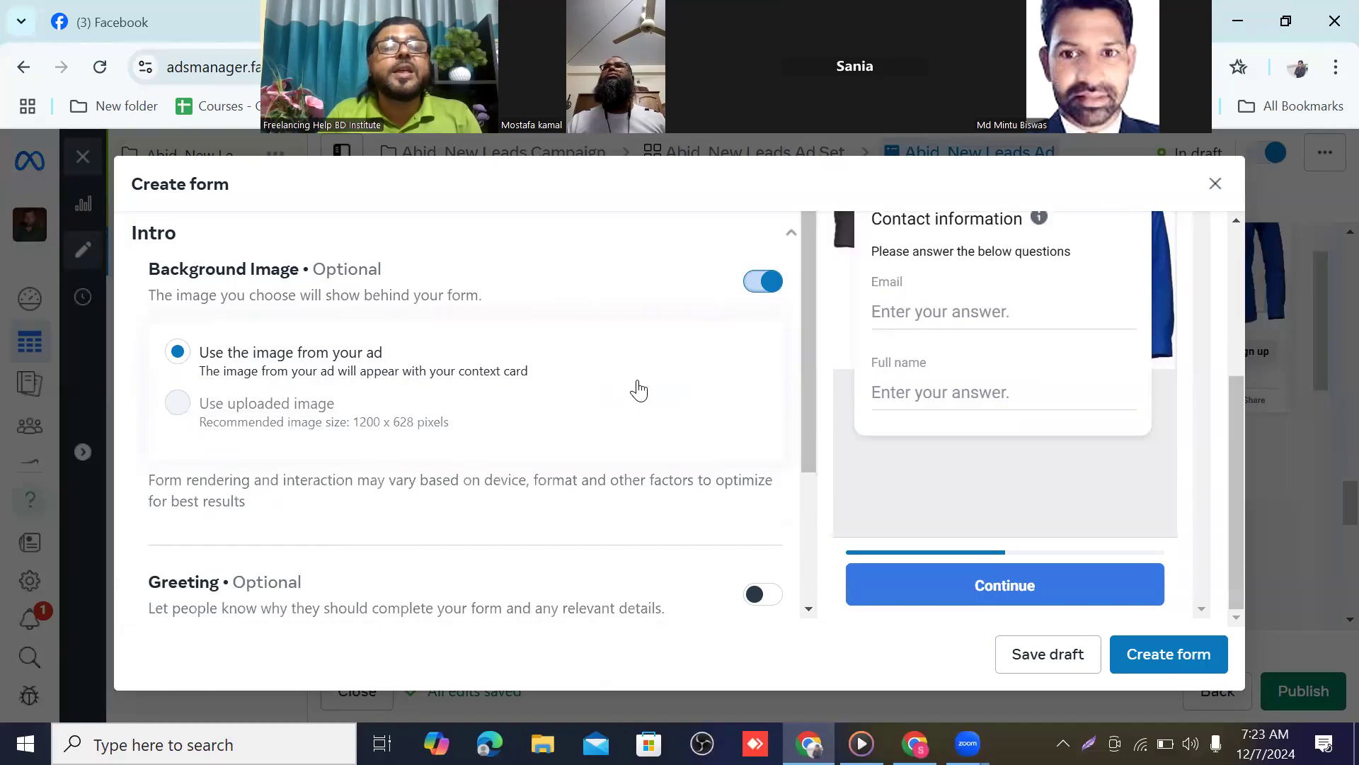
scroll(421, 348, up, 1)
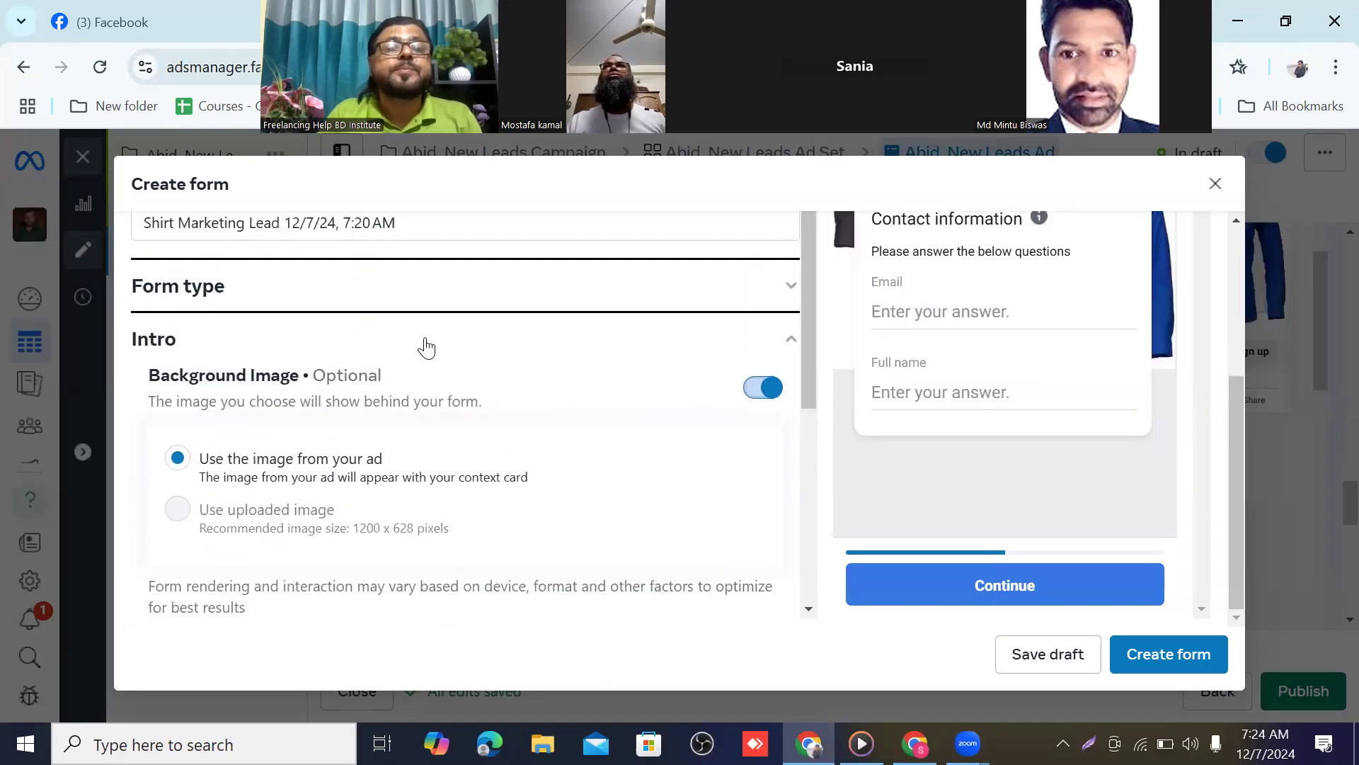
scroll(425, 347, down, 4)
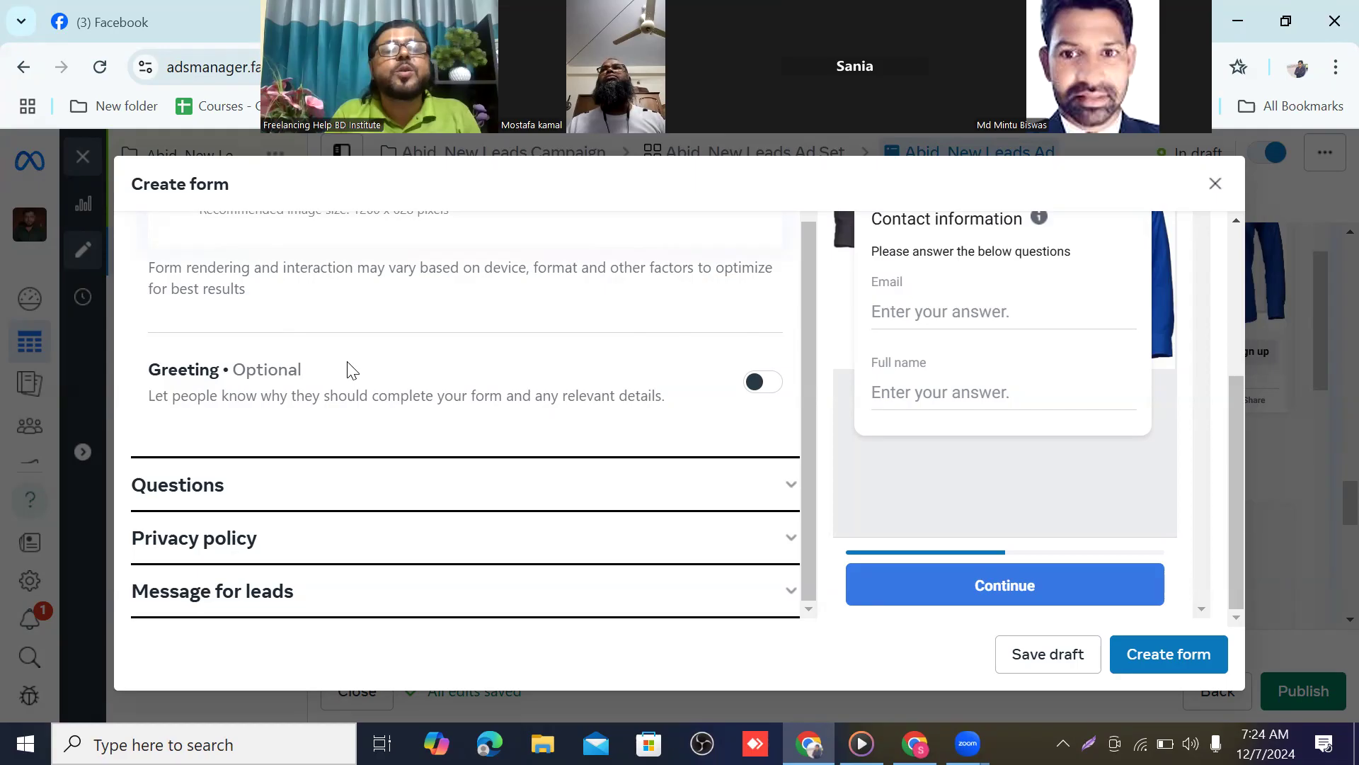
scroll(426, 363, up, 5)
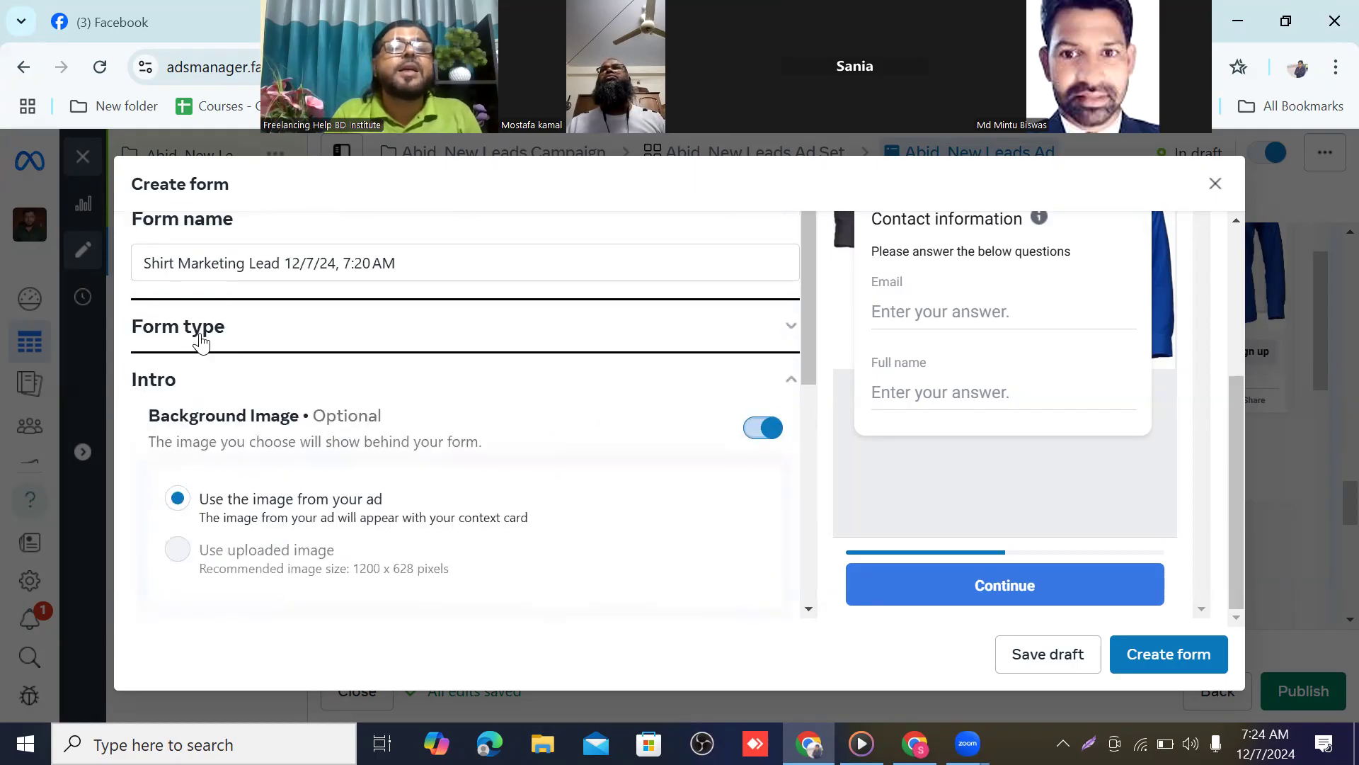
scroll(200, 338, up, 2)
scroll(241, 332, down, 1)
scroll(257, 331, down, 5)
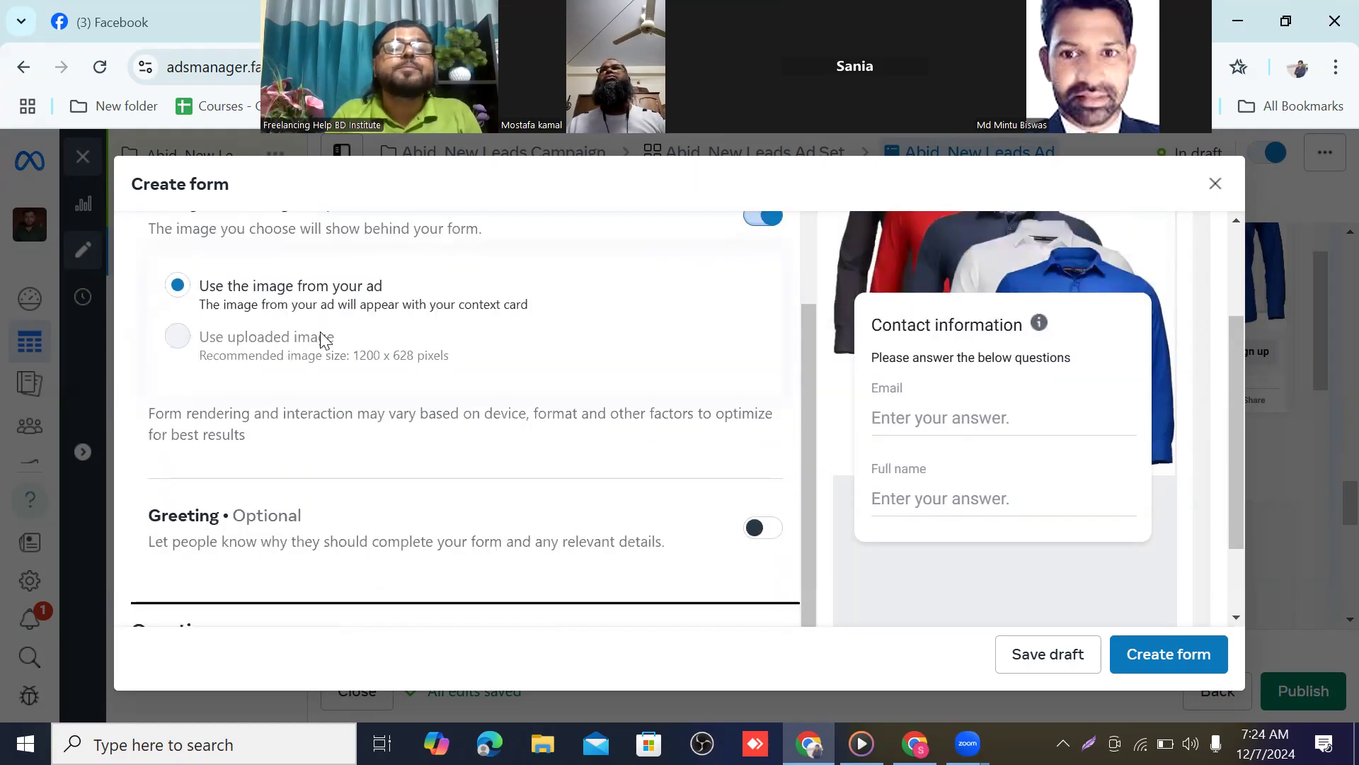
scroll(608, 382, up, 5)
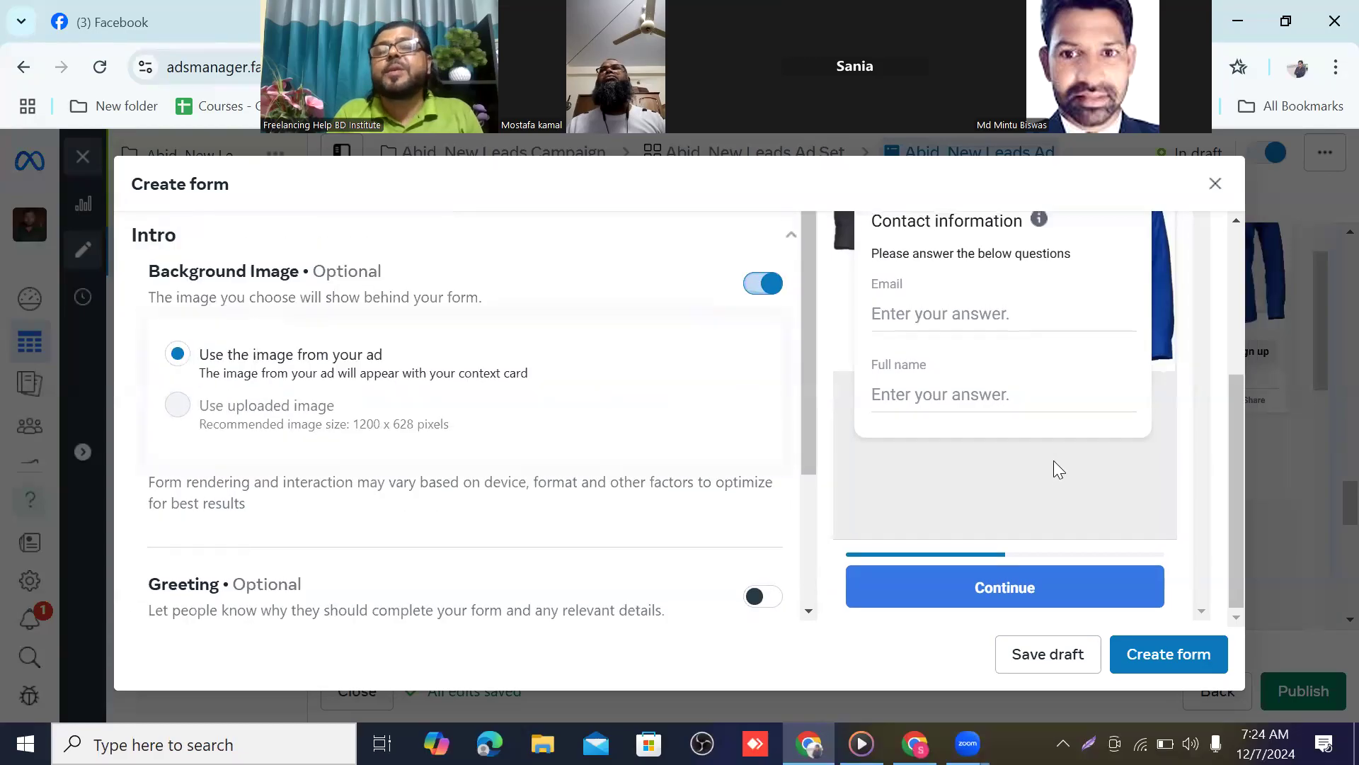
scroll(597, 343, down, 5)
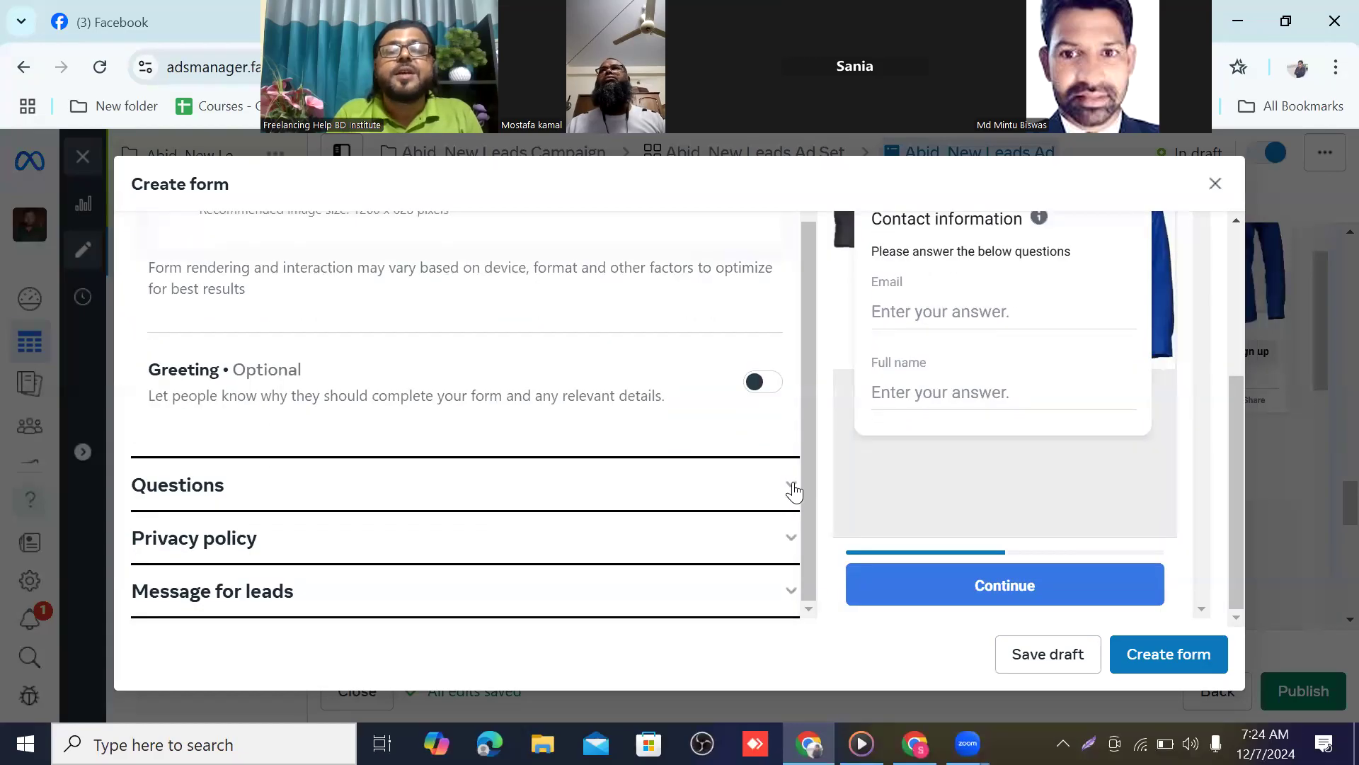
click(791, 487)
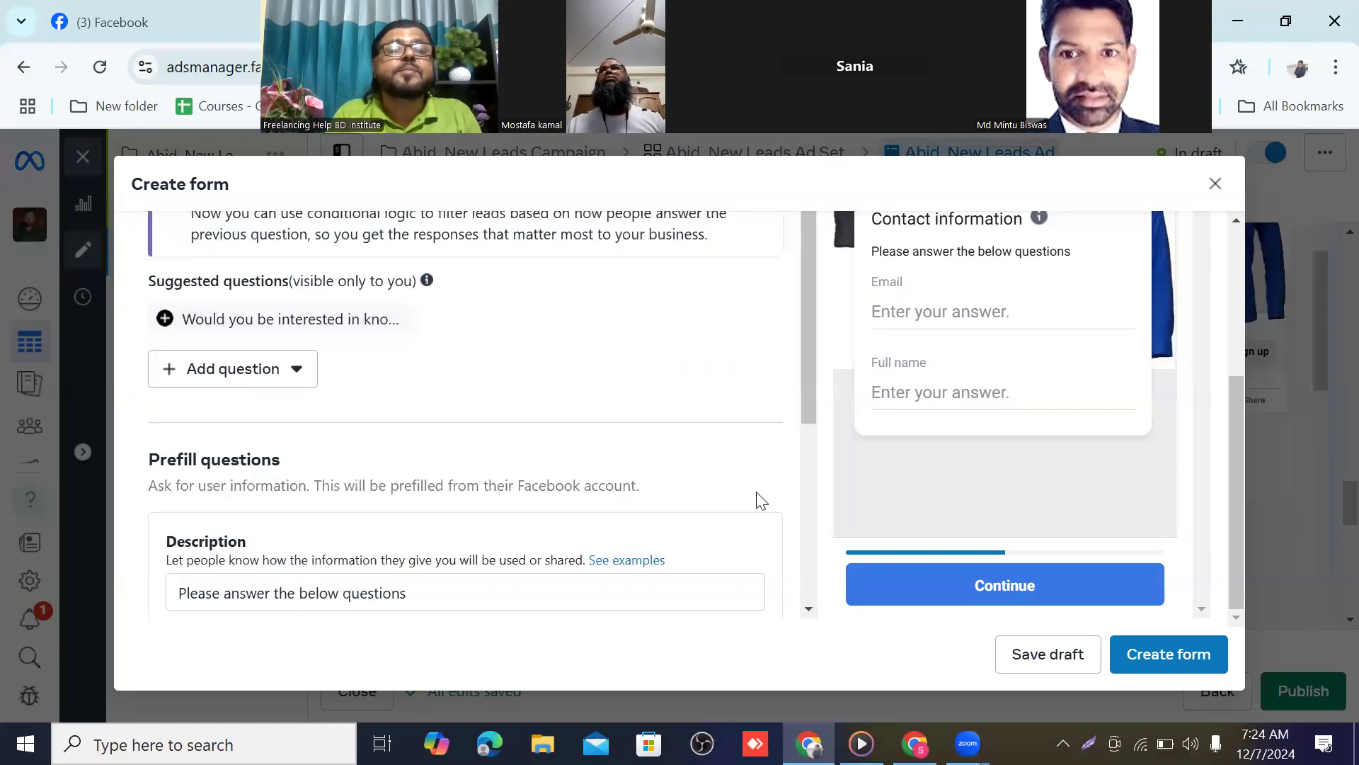
scroll(318, 446, up, 3)
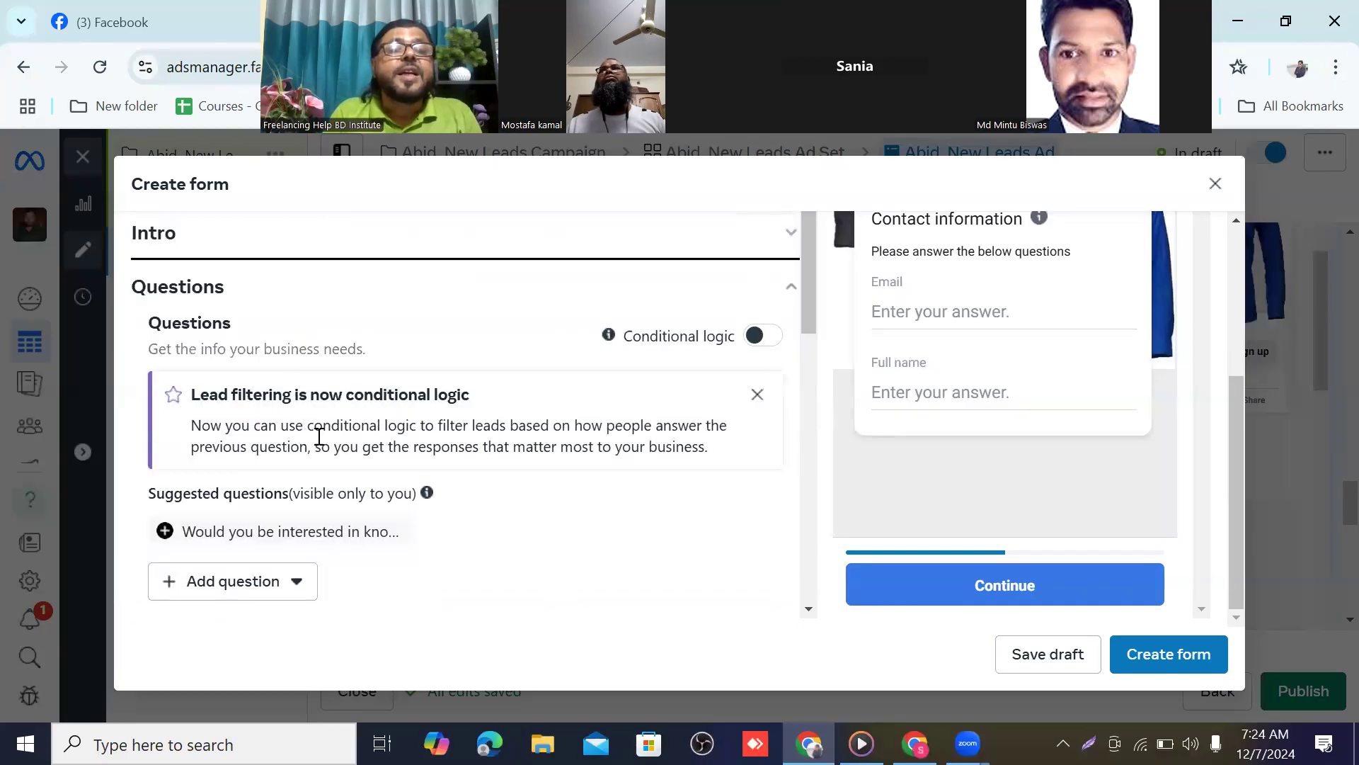
scroll(345, 447, down, 3)
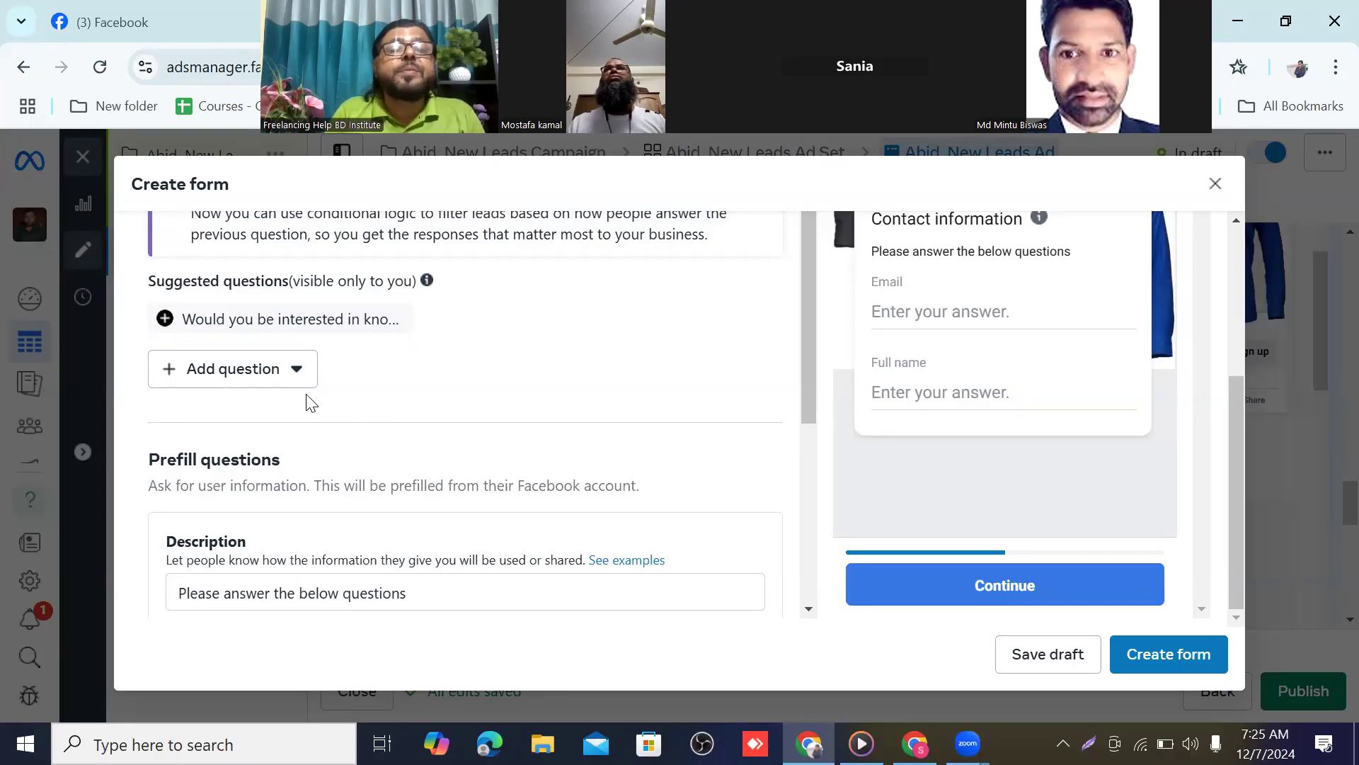
scroll(368, 407, up, 3)
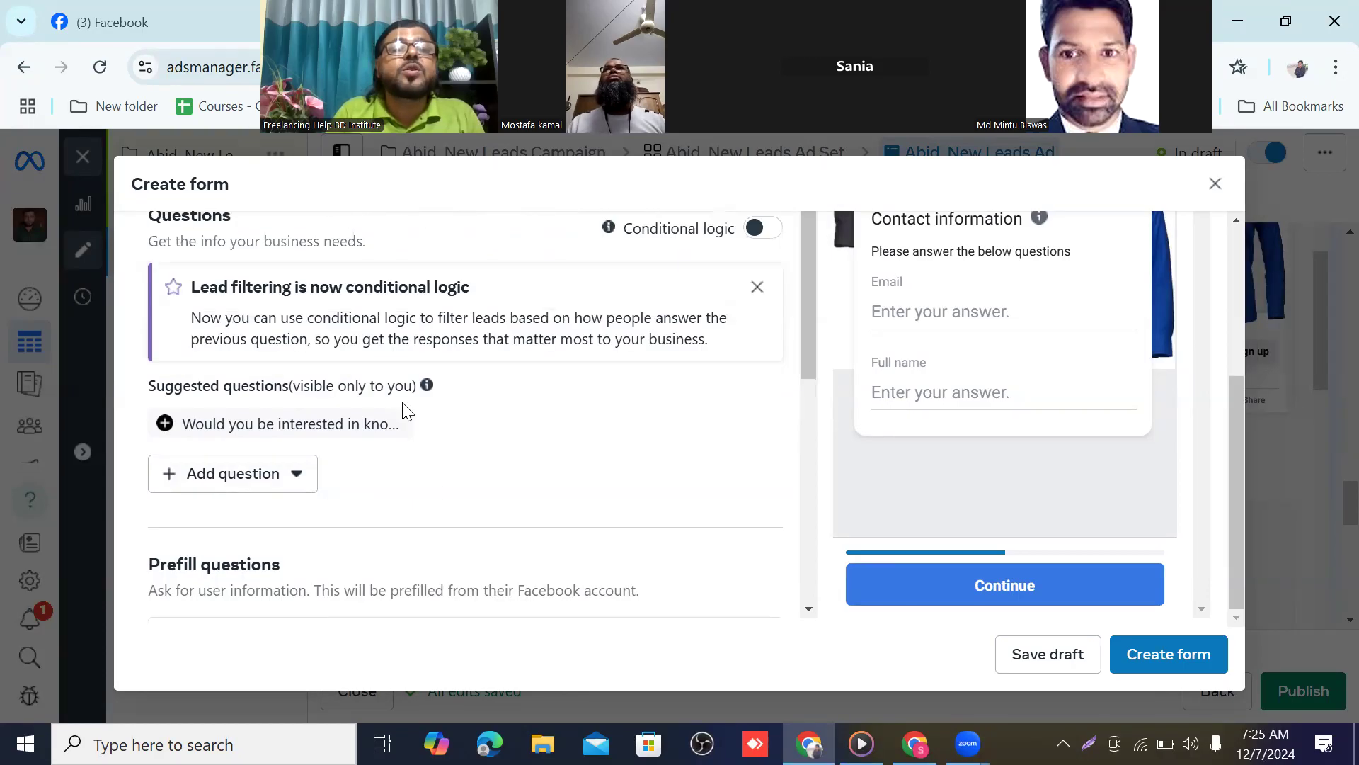
scroll(448, 411, up, 2)
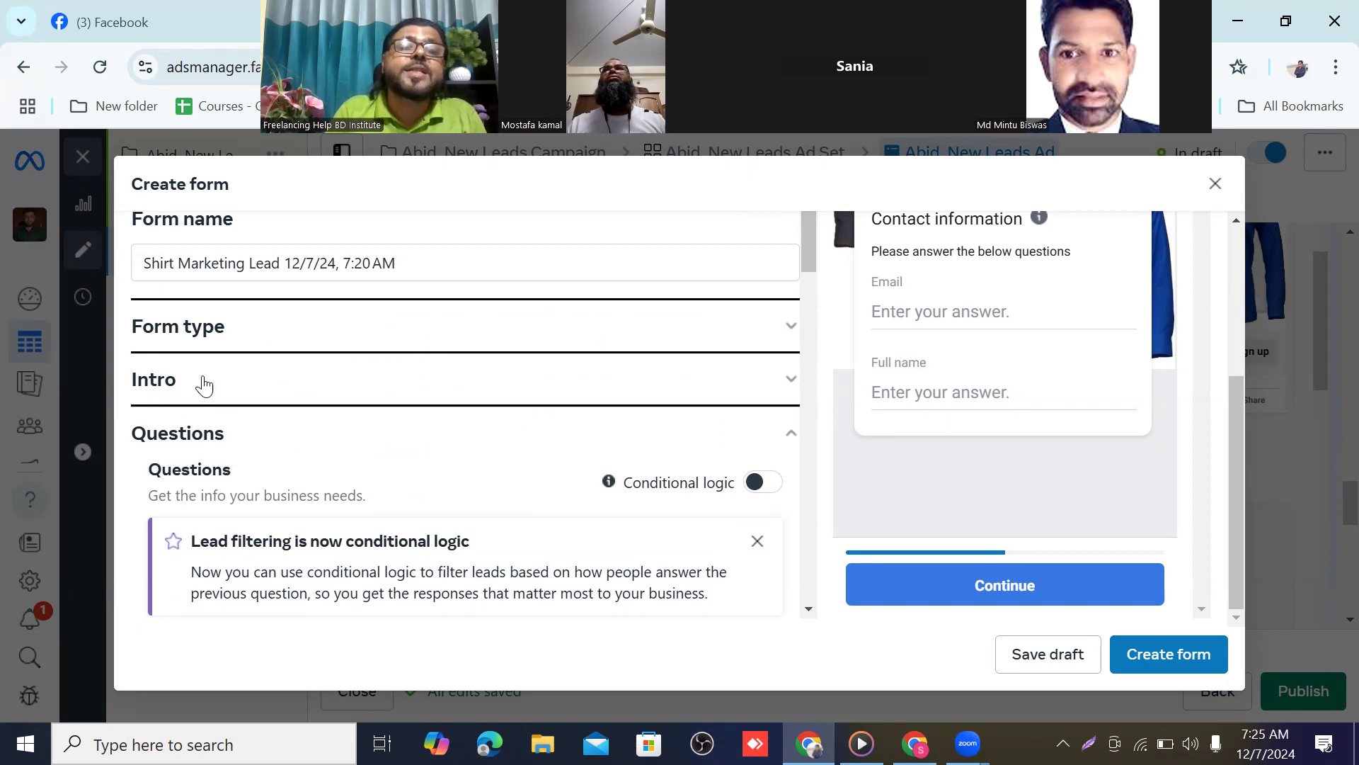
scroll(337, 330, down, 5)
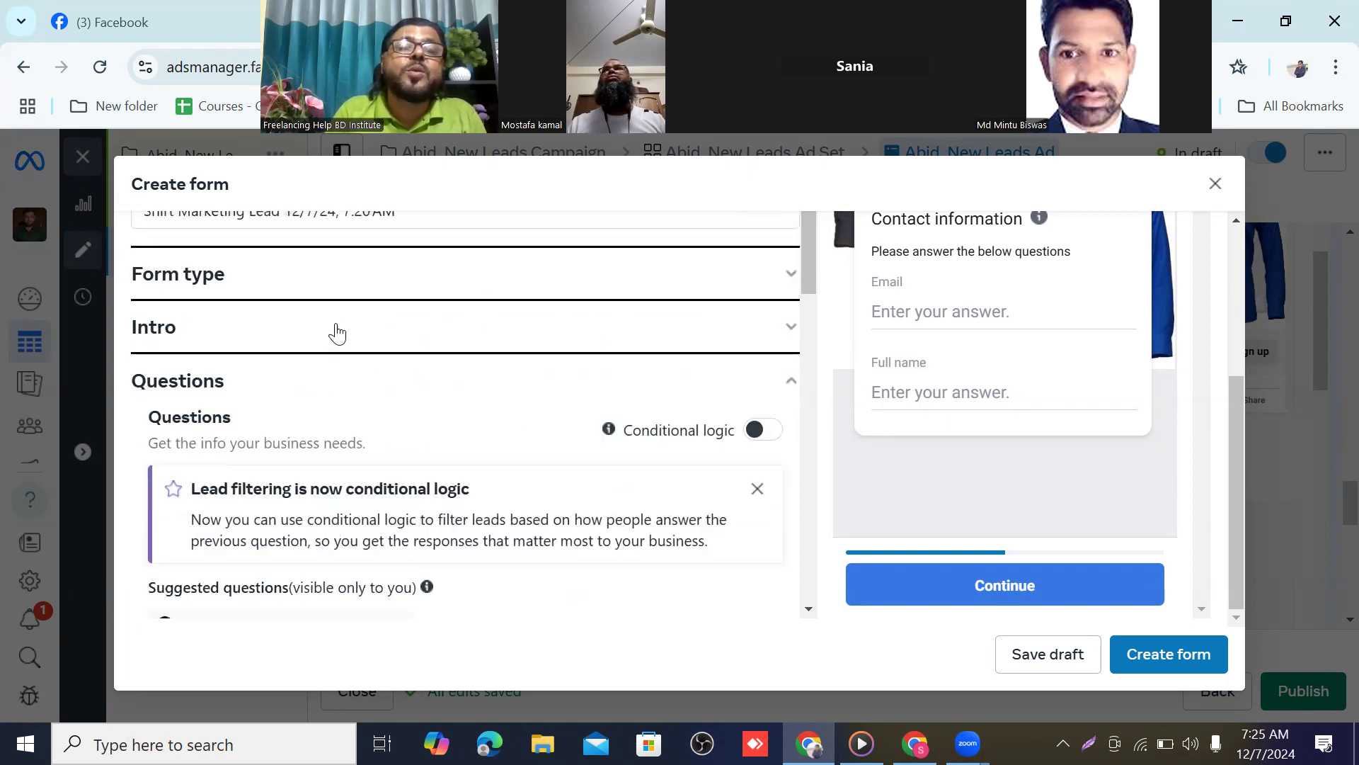
scroll(363, 365, down, 7)
scroll(365, 367, up, 5)
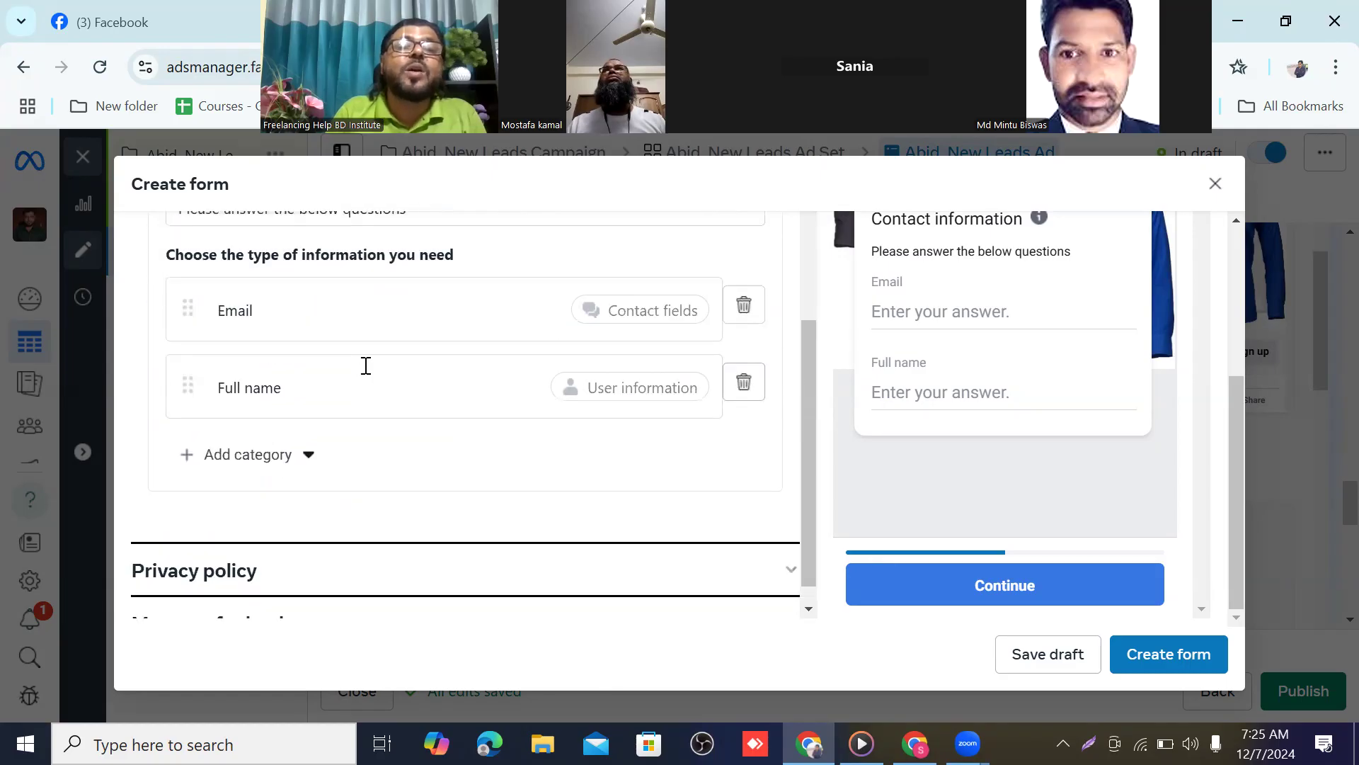
scroll(366, 365, up, 3)
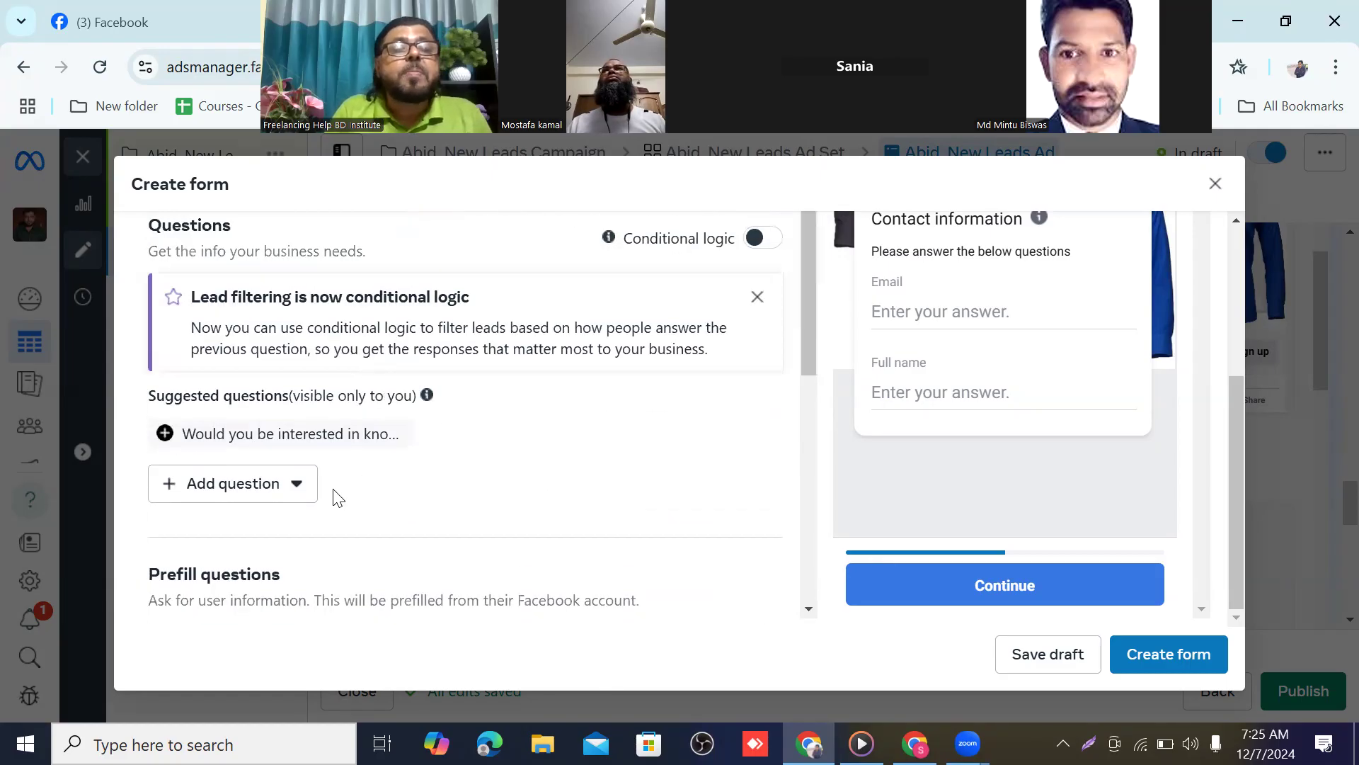
scroll(449, 439, up, 3)
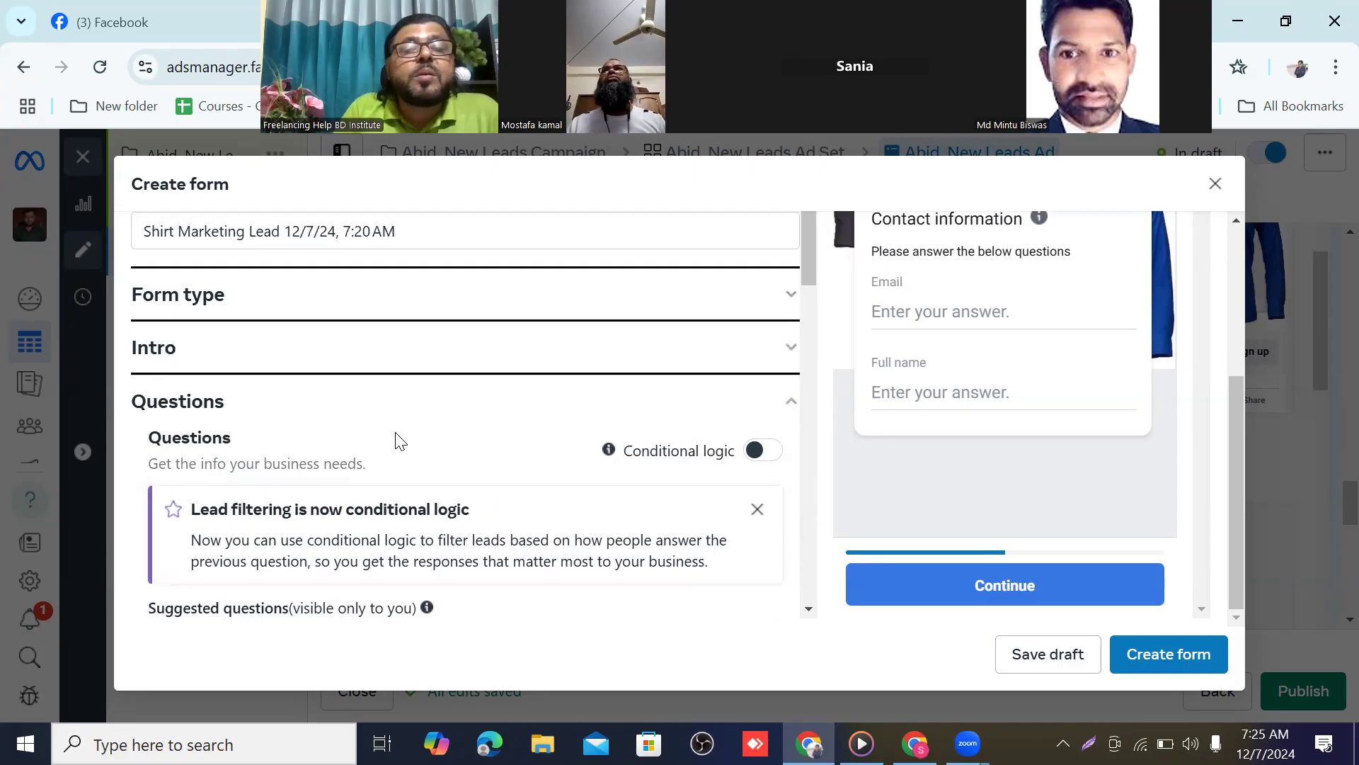
scroll(402, 494, down, 3)
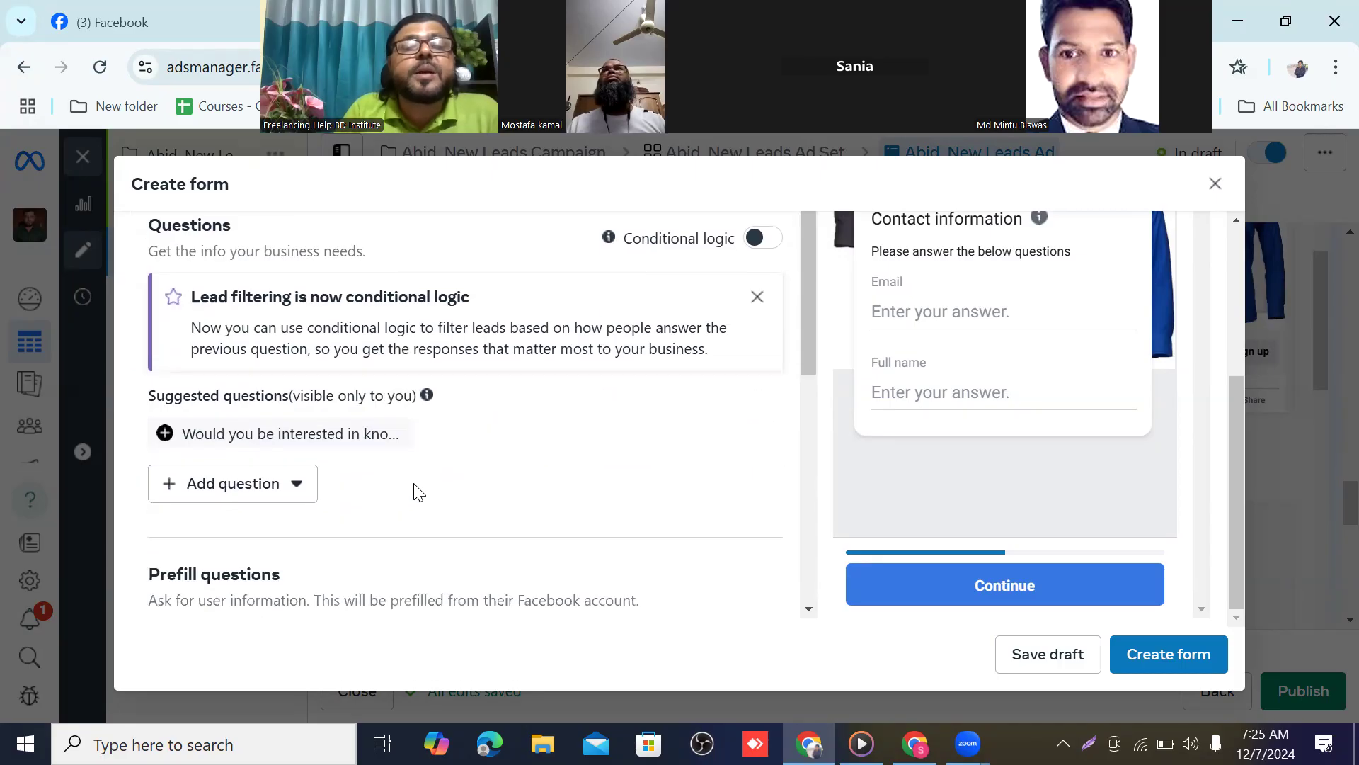
scroll(460, 467, down, 3)
scroll(461, 460, down, 2)
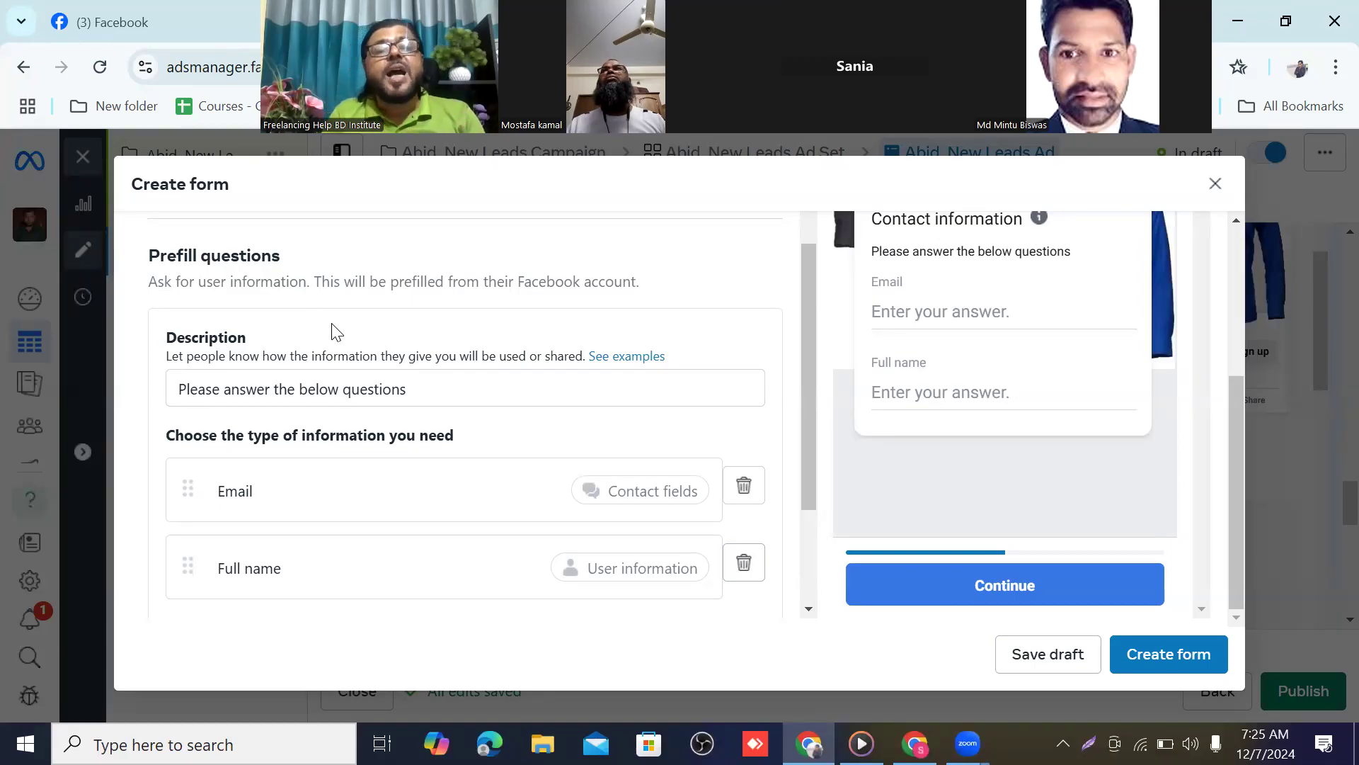
scroll(408, 422, down, 1)
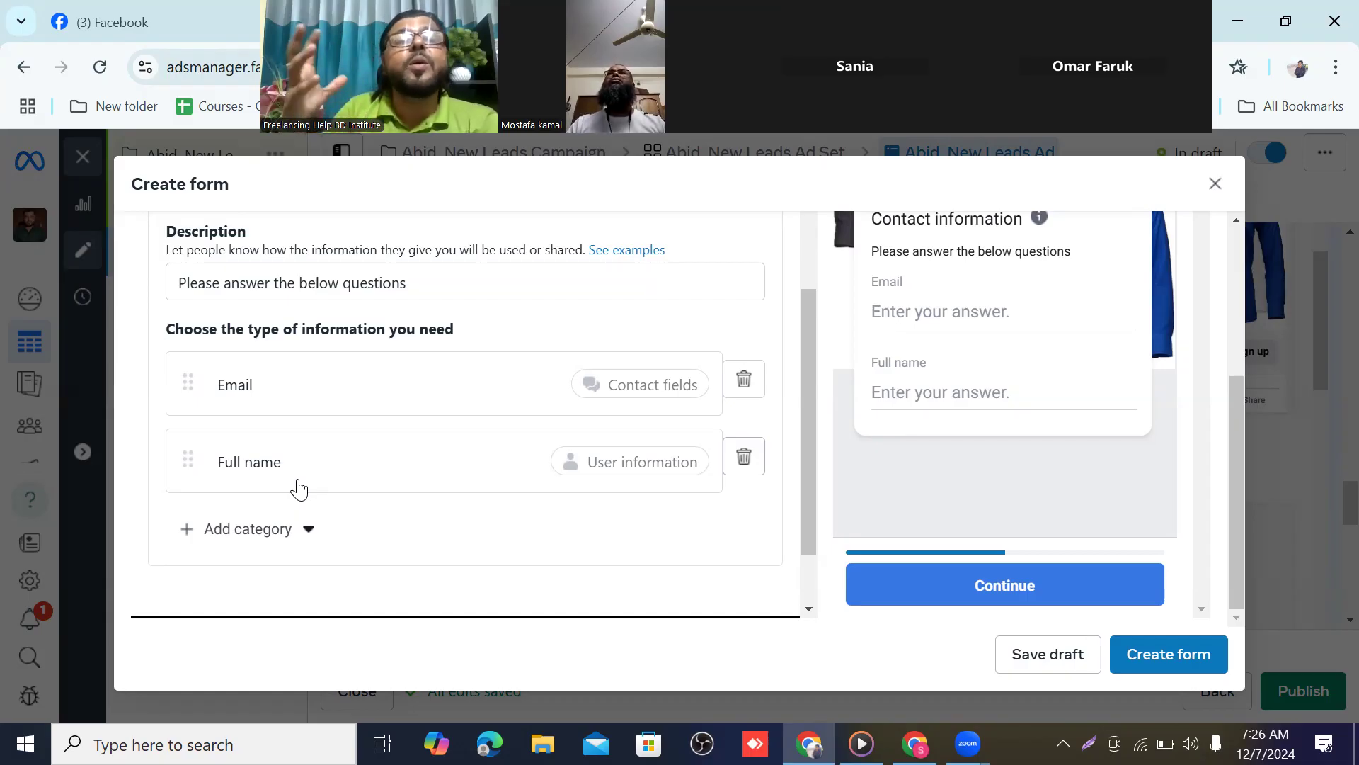
scroll(297, 487, up, 3)
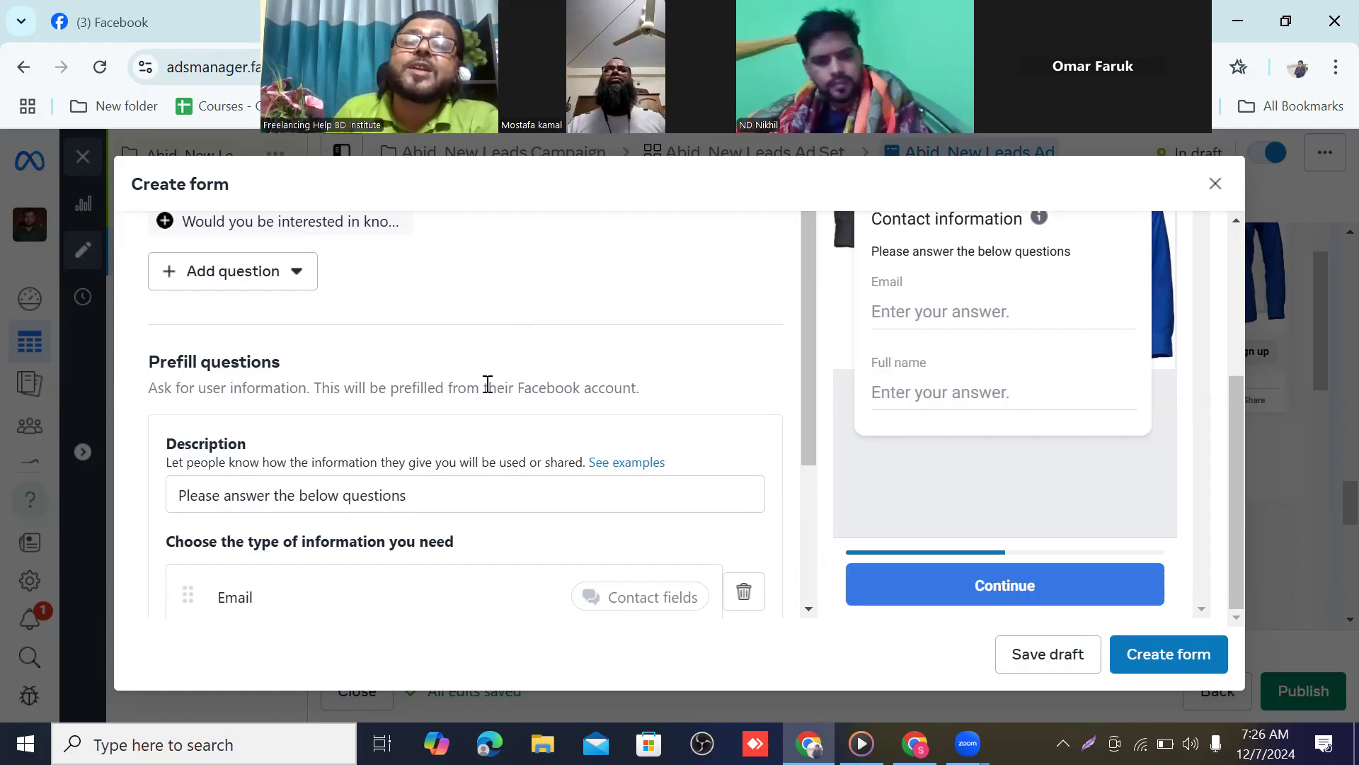
scroll(485, 382, down, 1)
scroll(495, 380, down, 1)
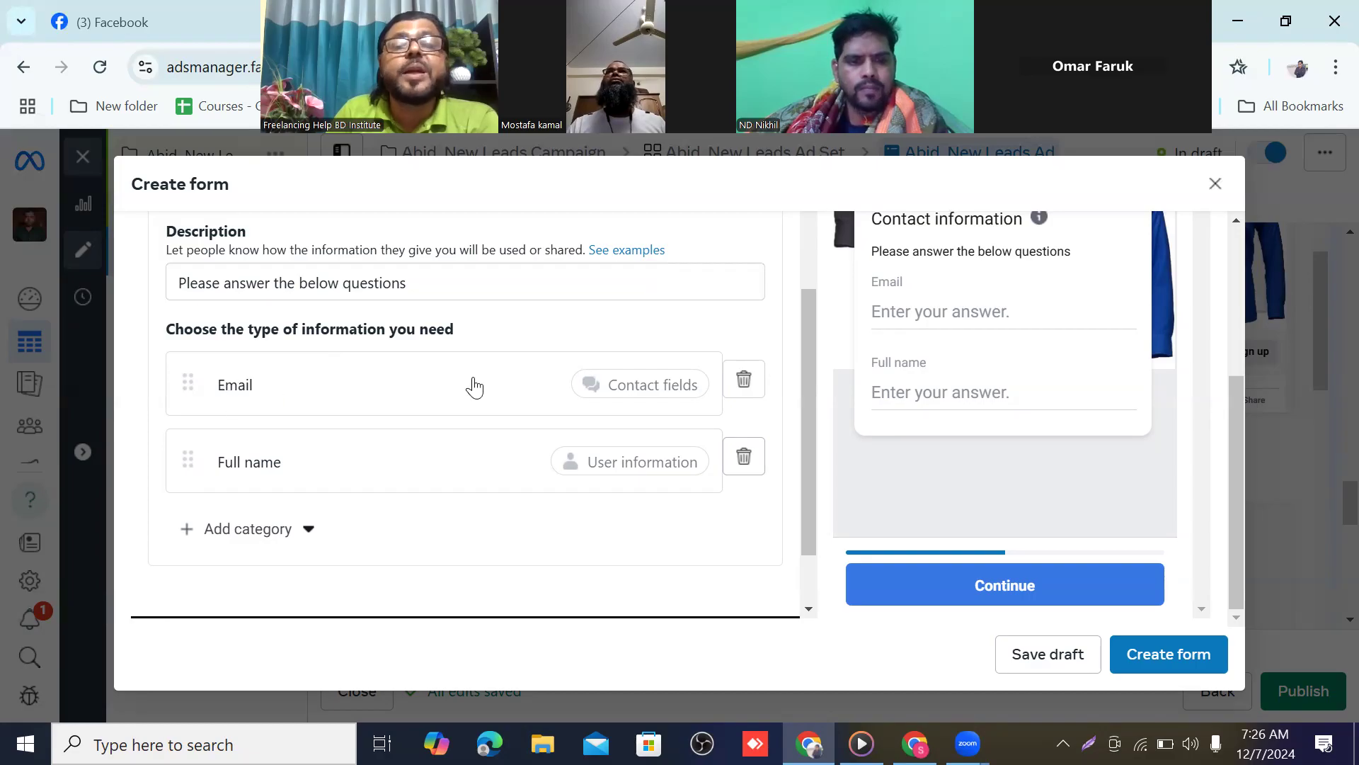
Add a Phone number question and move Email last: Full name, Phone number, Email
click(308, 532)
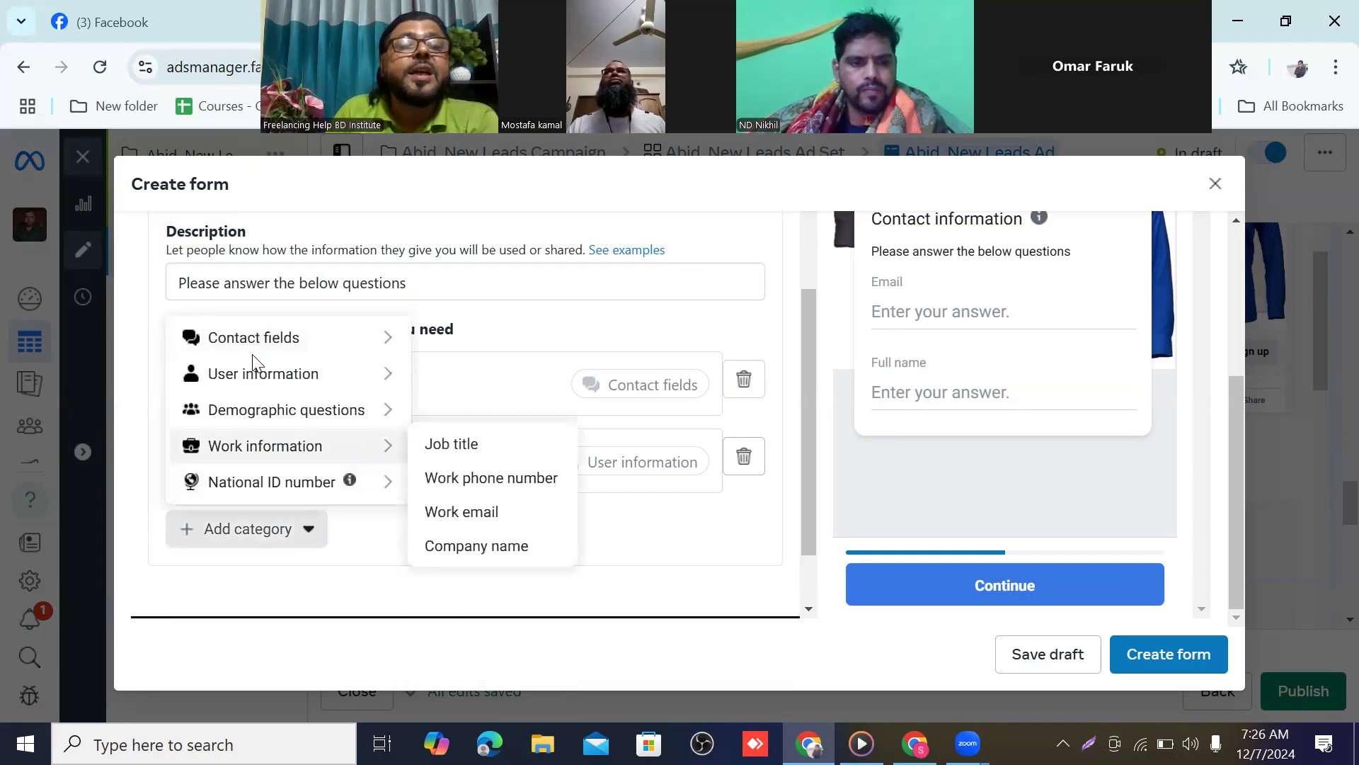
mouse_move(253, 342)
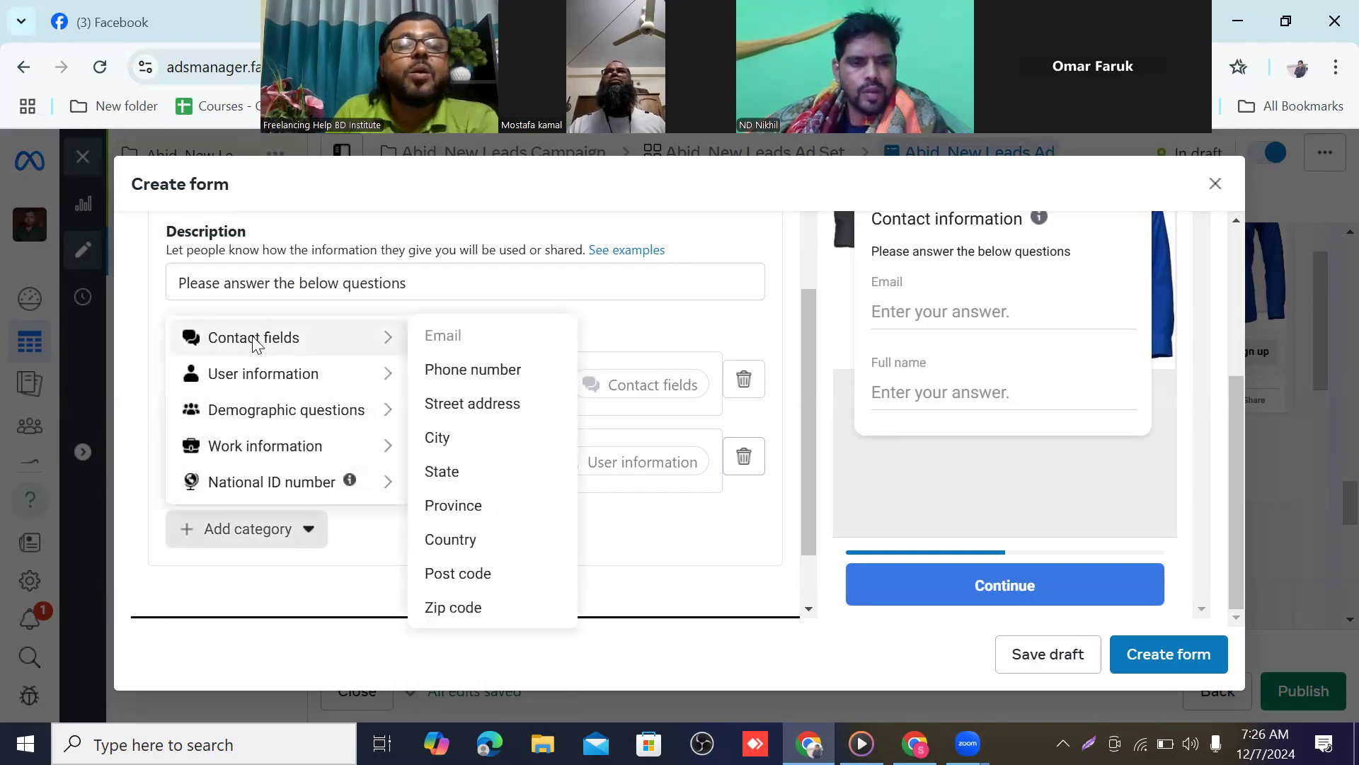
click(468, 372)
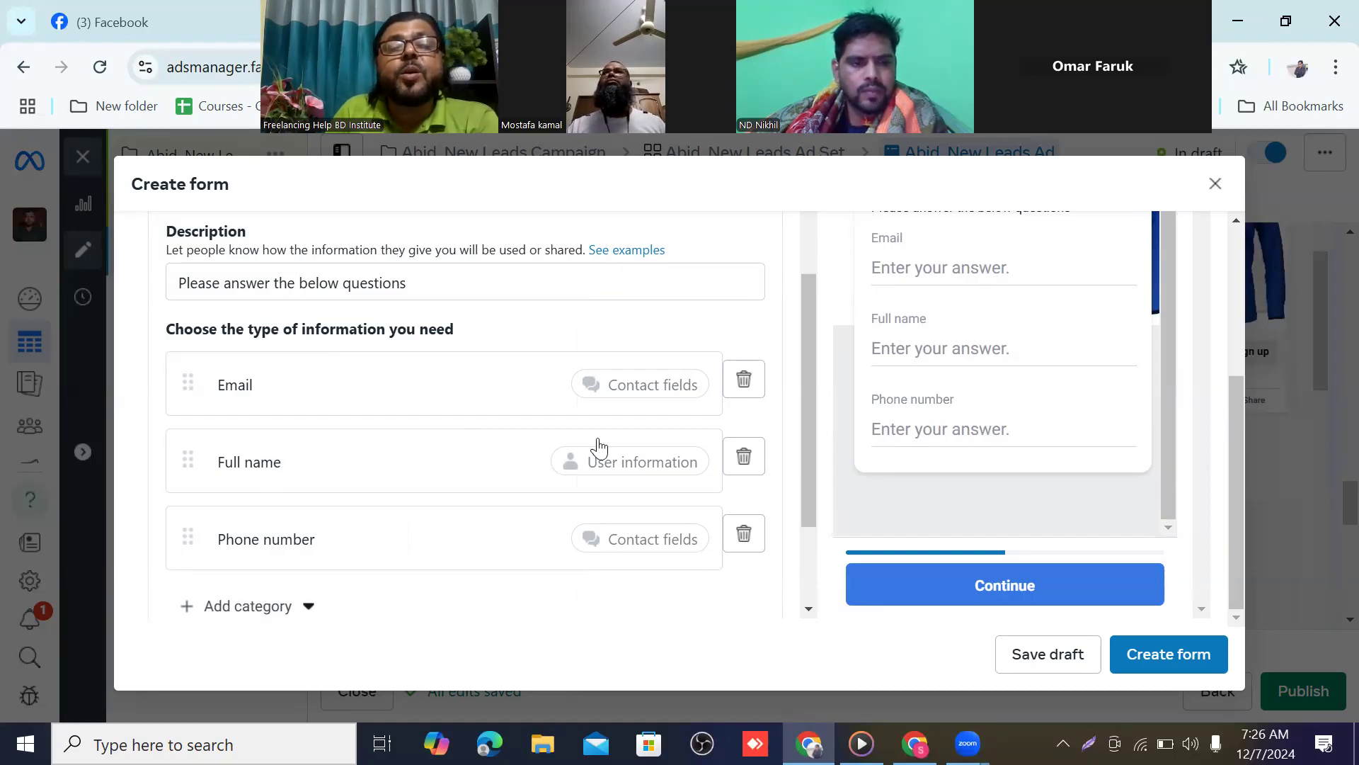
click(744, 381)
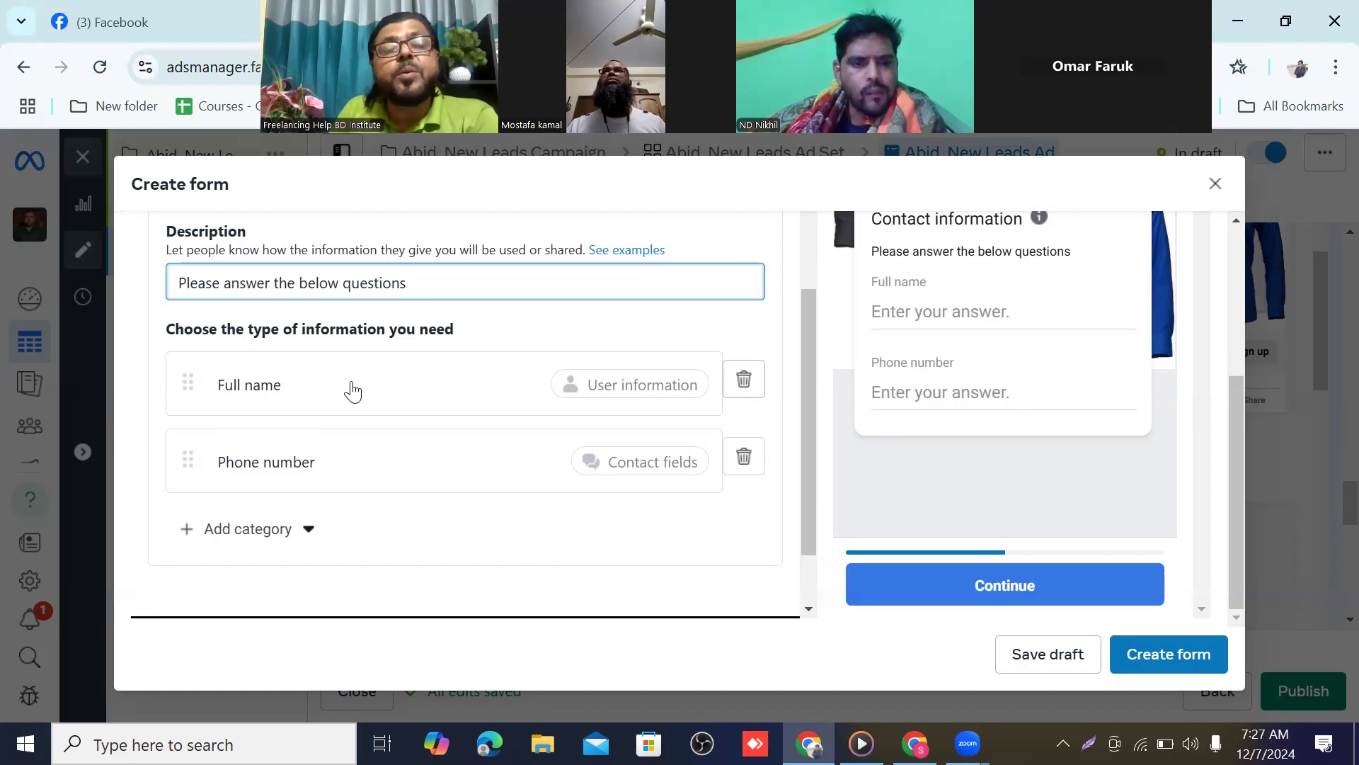
scroll(320, 449, down, 2)
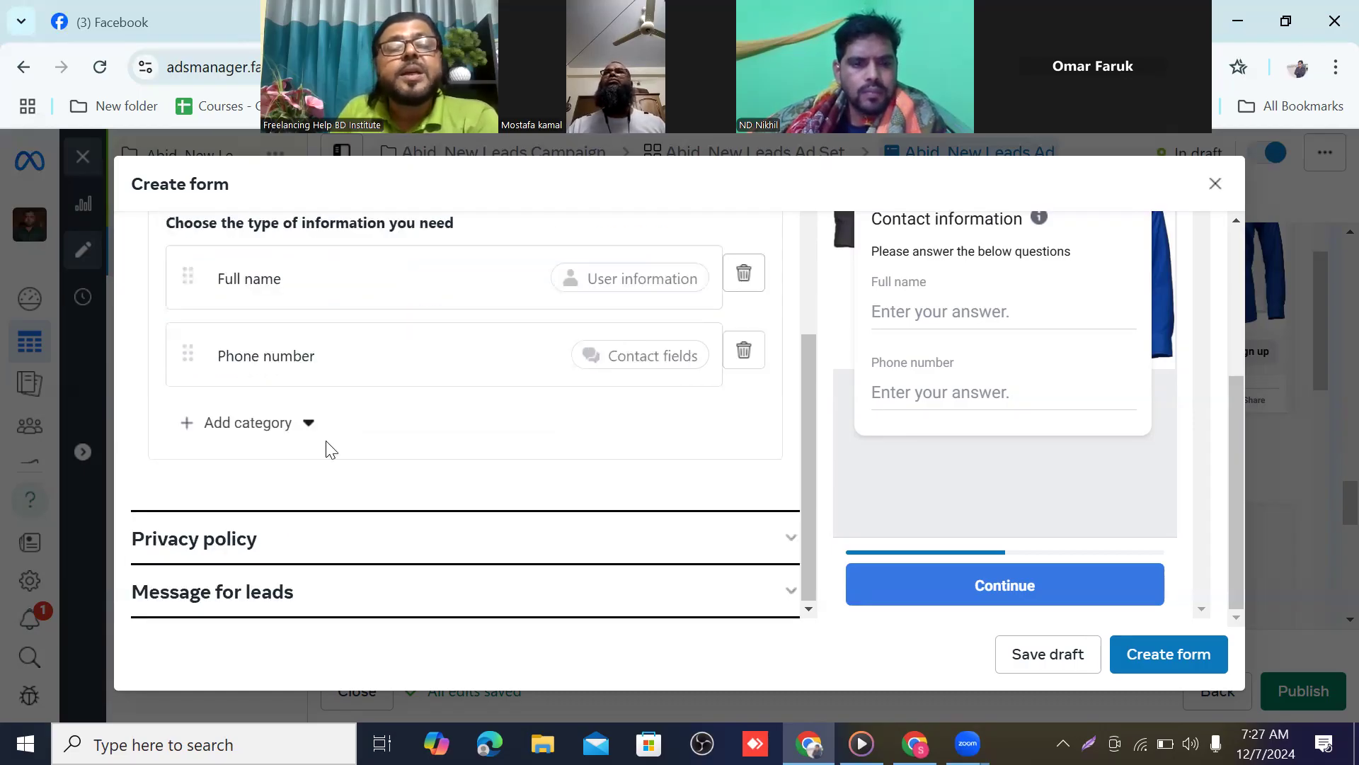
click(309, 425)
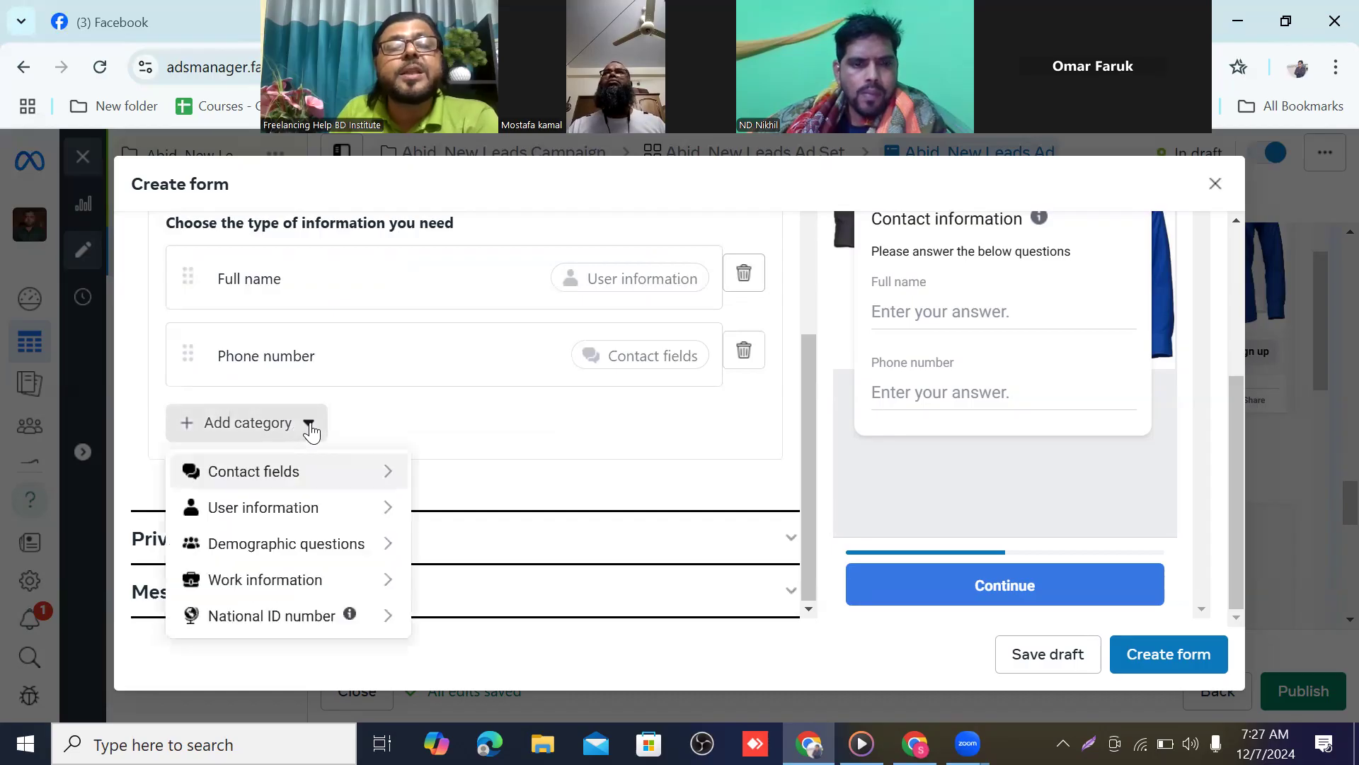
mouse_move(303, 472)
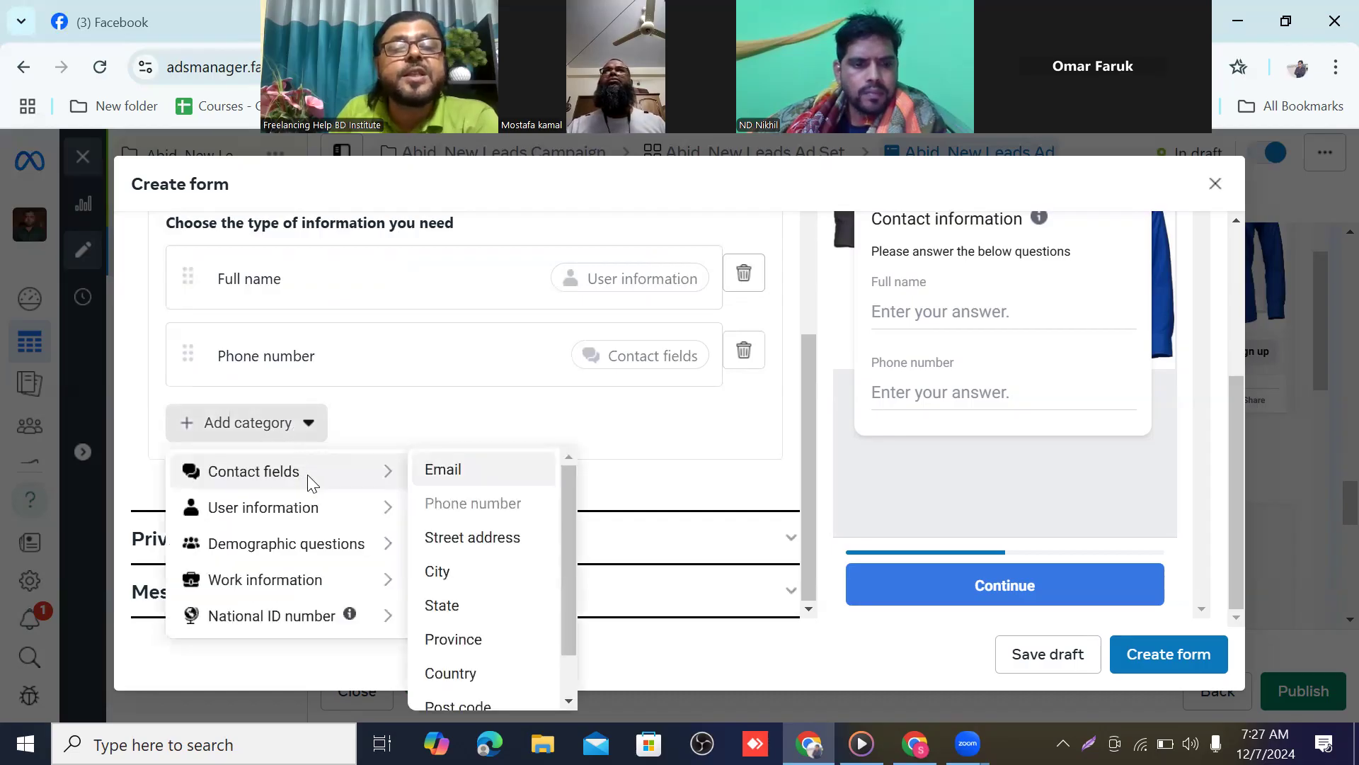
click(447, 472)
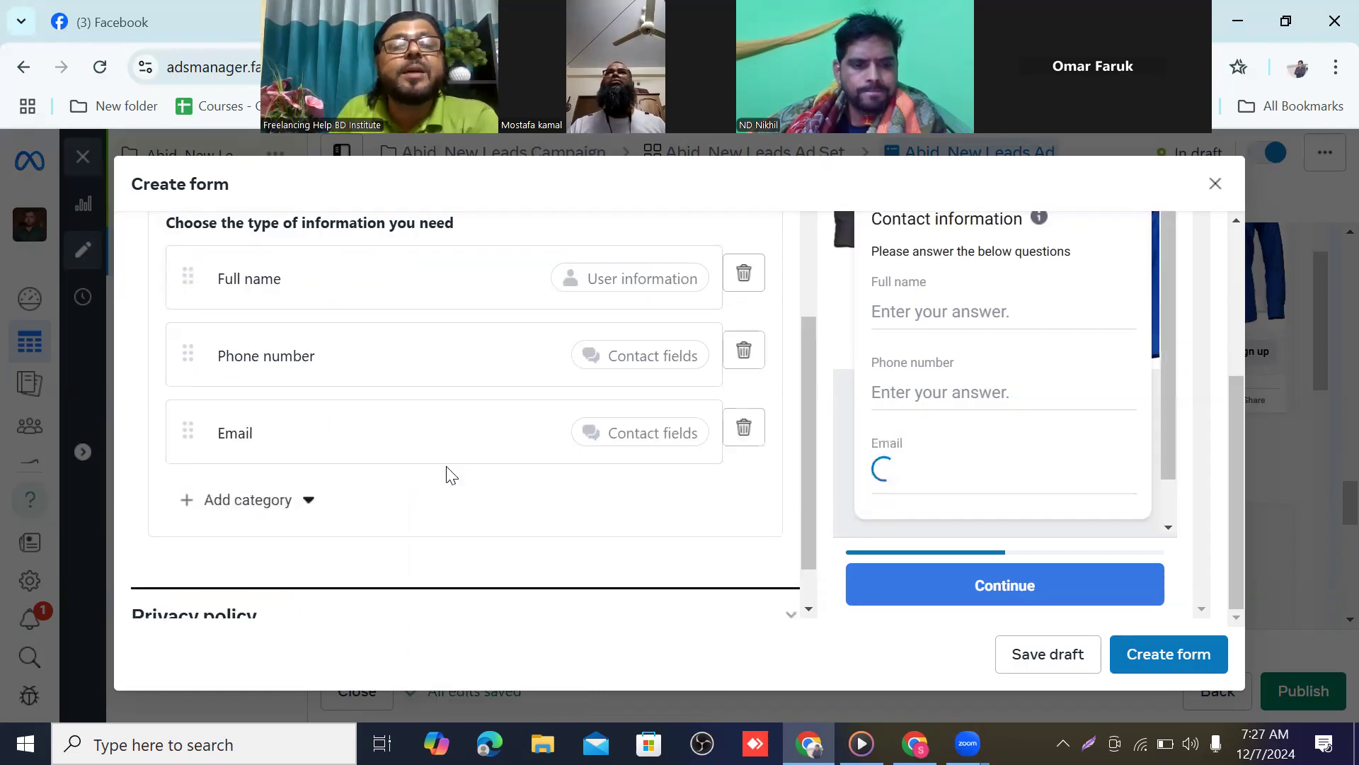
click(307, 506)
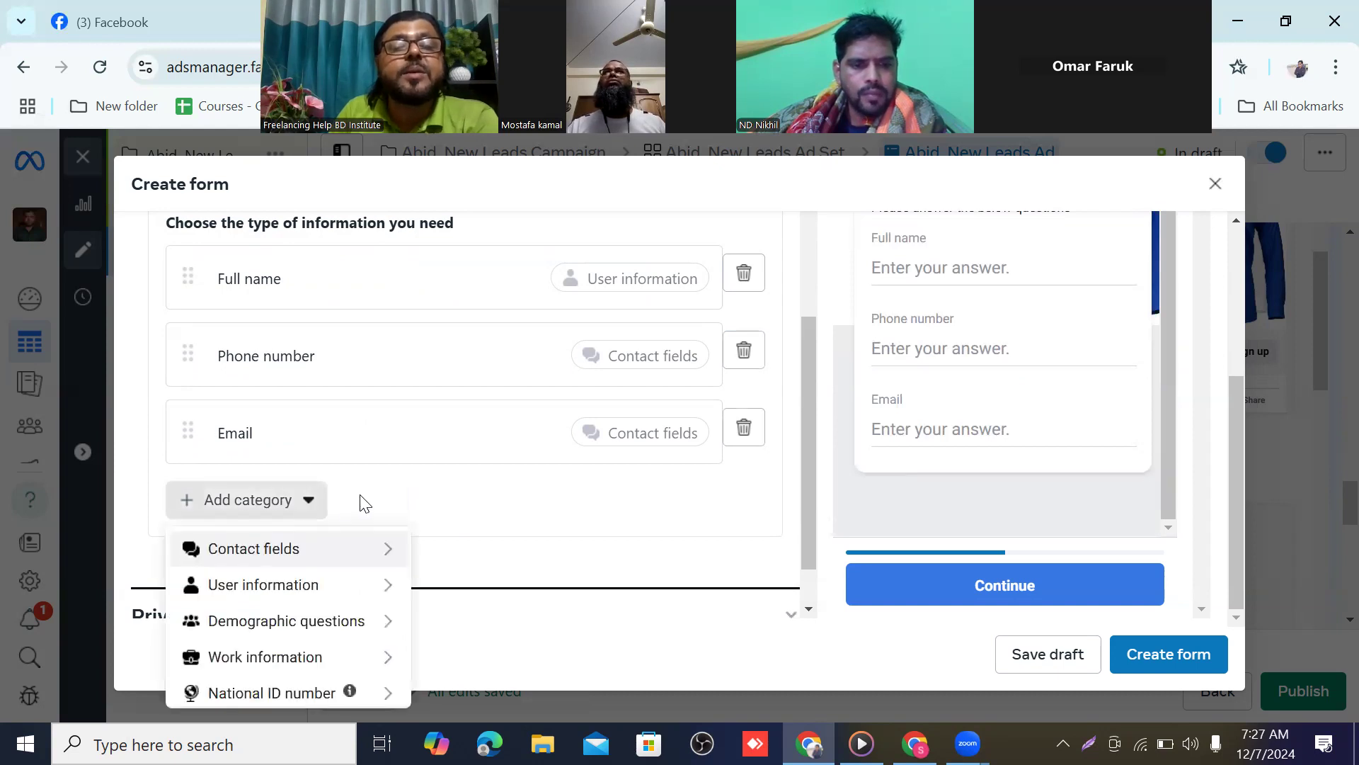
mouse_move(320, 551)
click(371, 550)
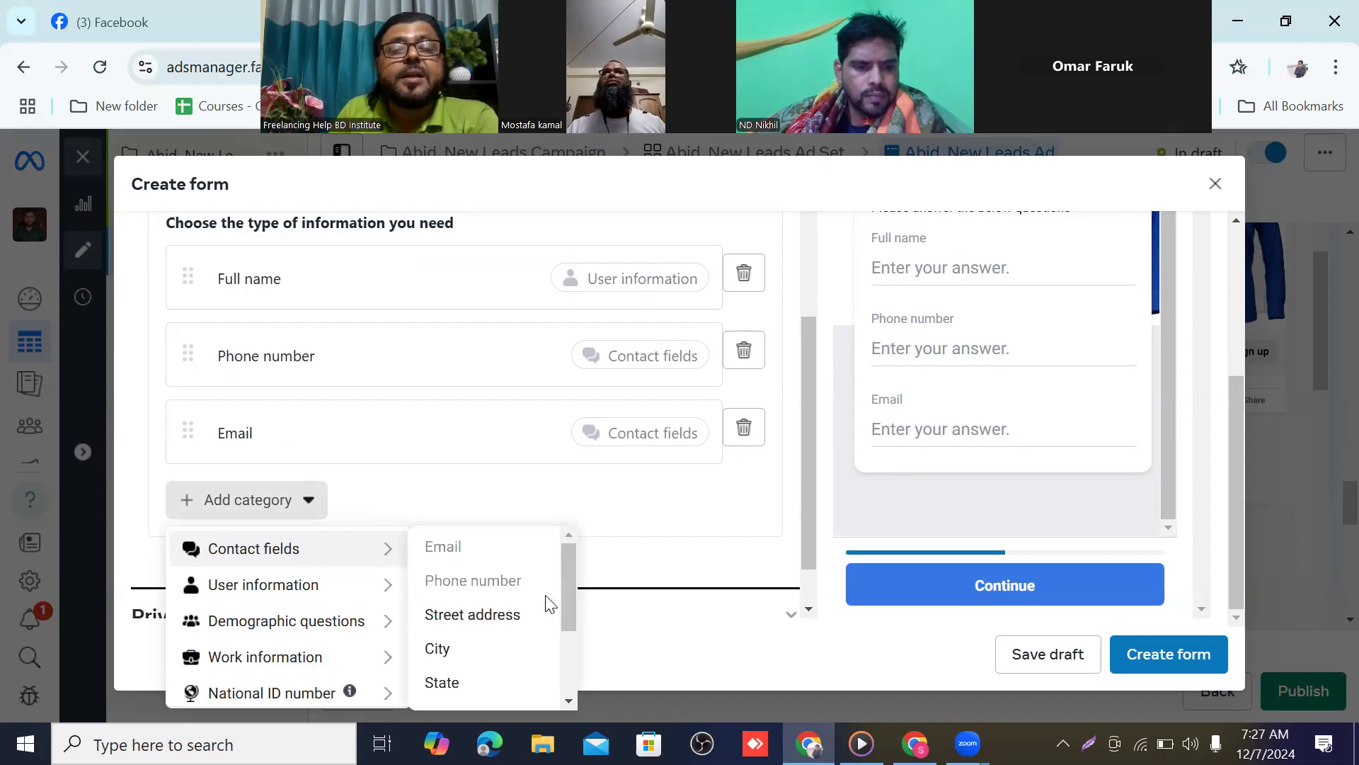
scroll(545, 603, down, 2)
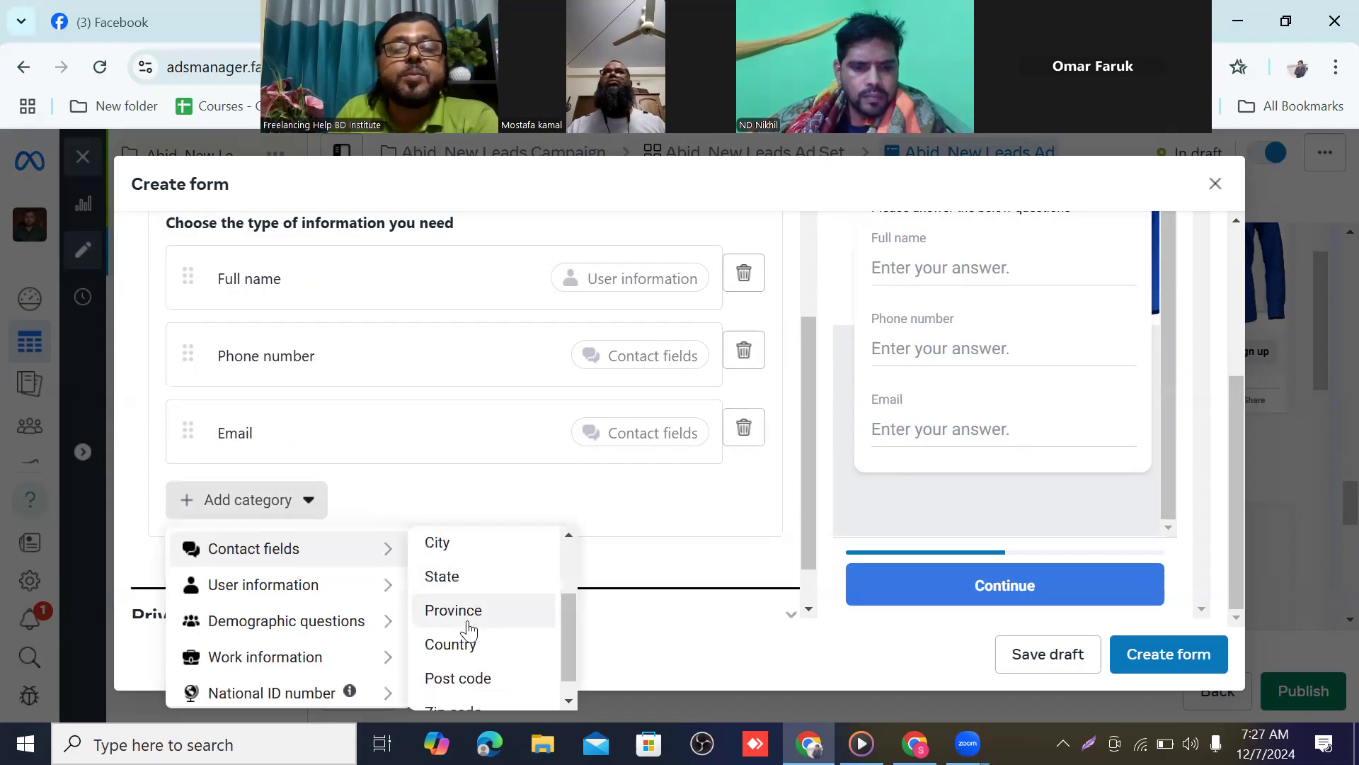
scroll(471, 647, down, 1)
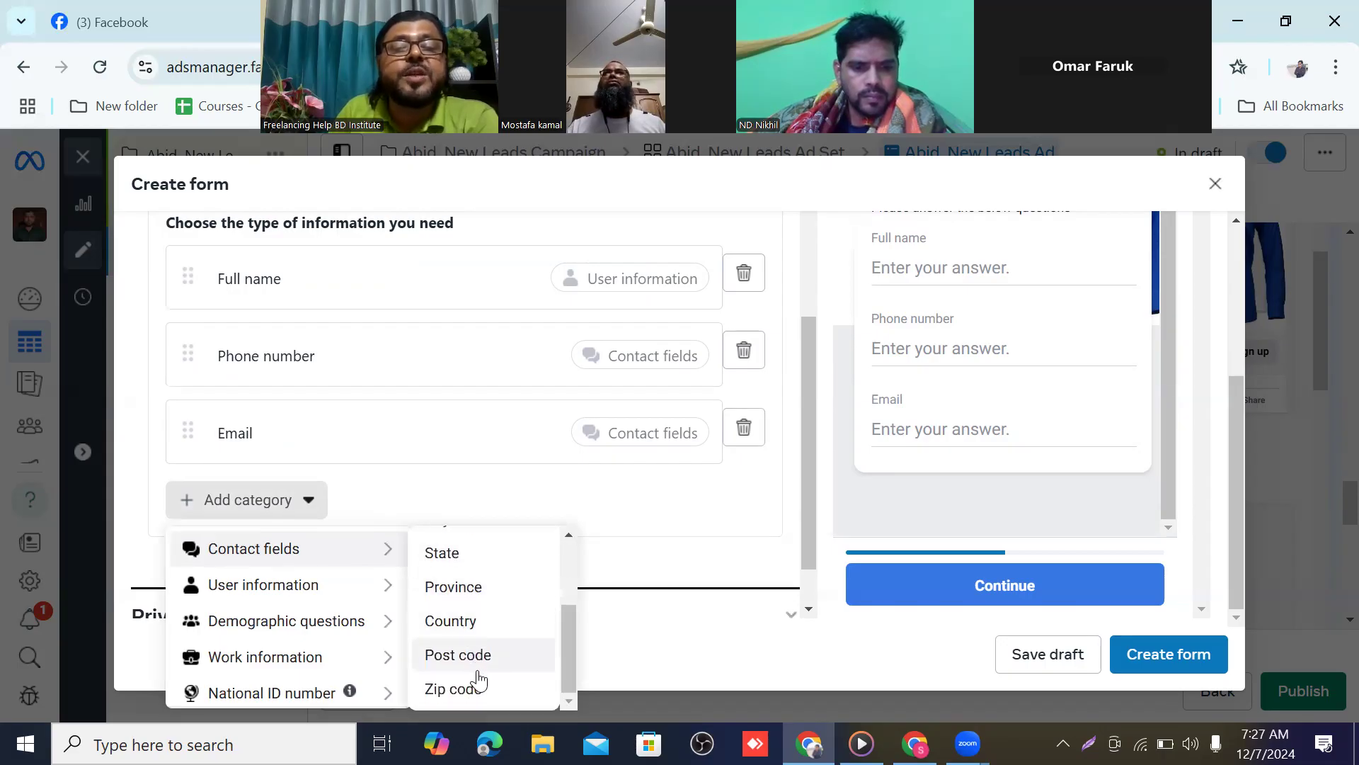
scroll(488, 662, up, 2)
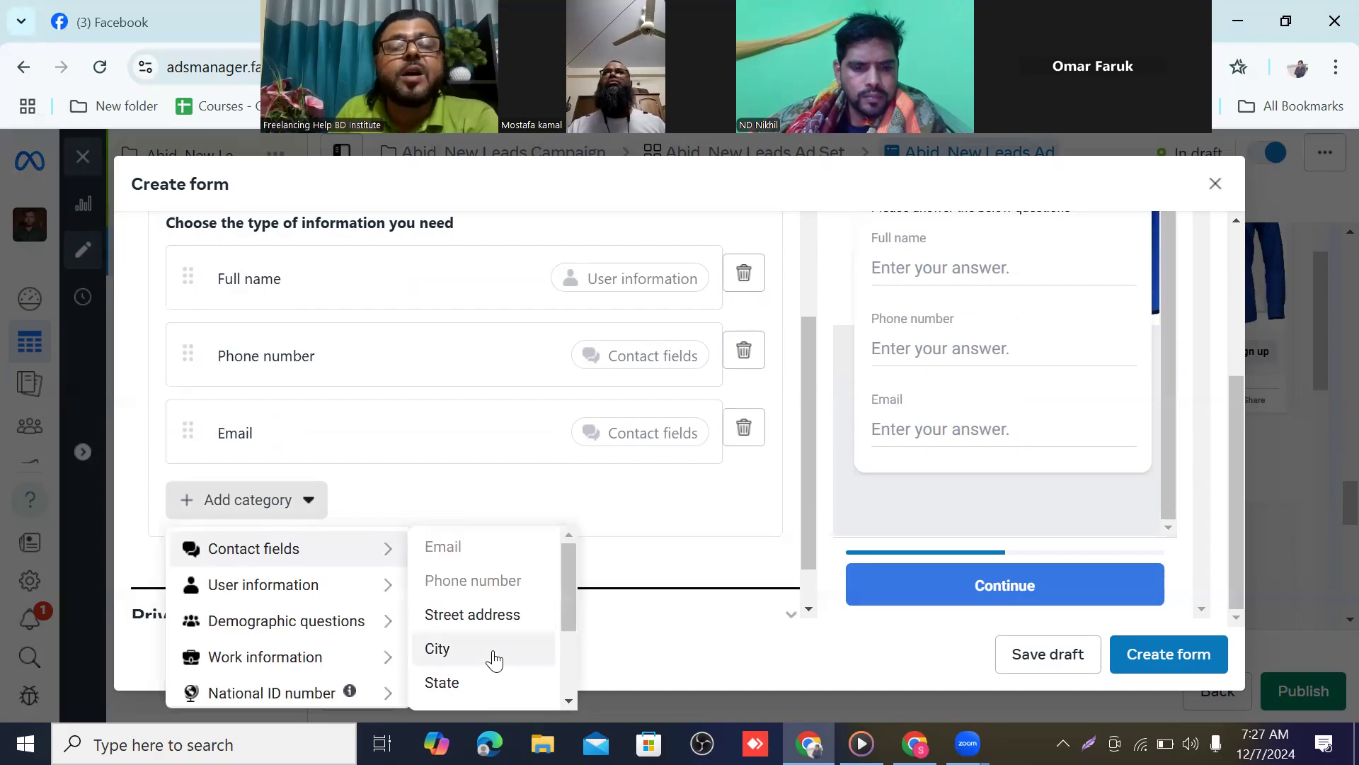
scroll(729, 549, down, 1)
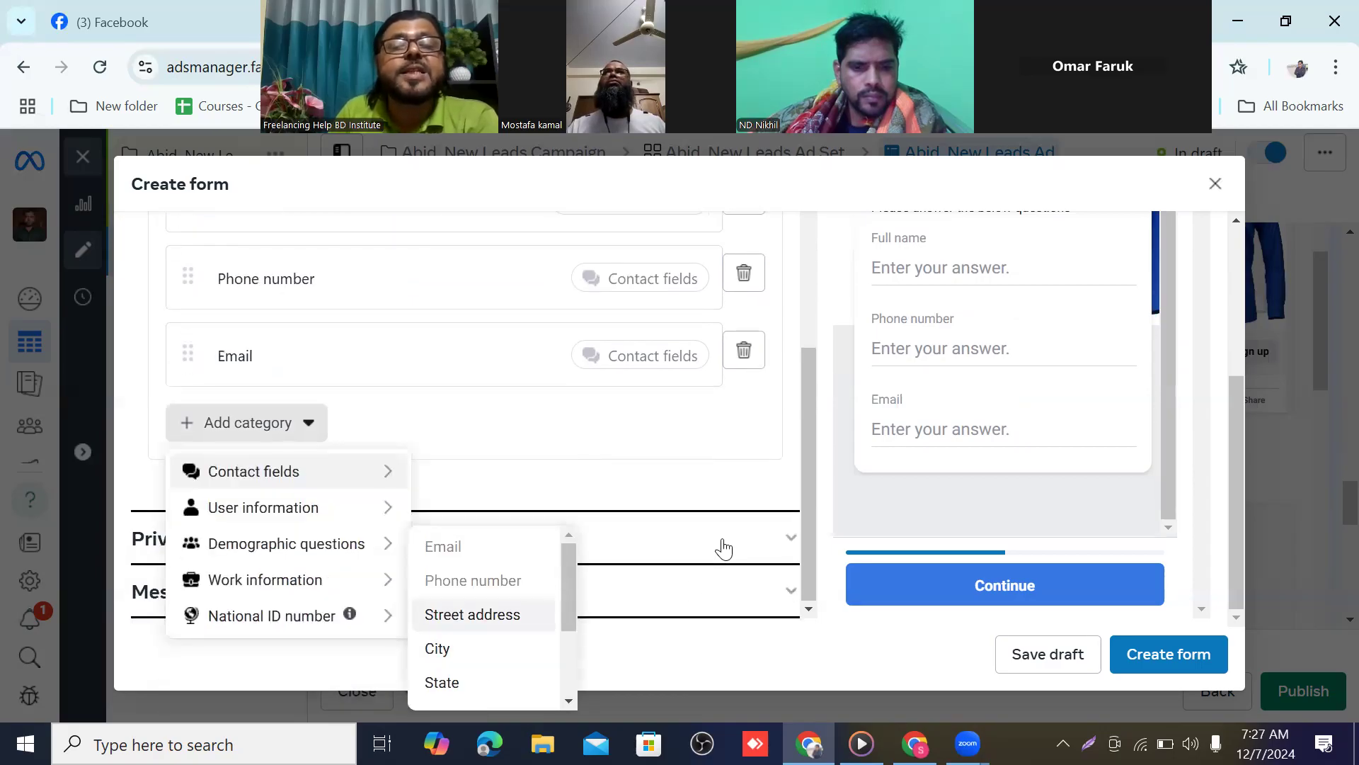
mouse_move(236, 519)
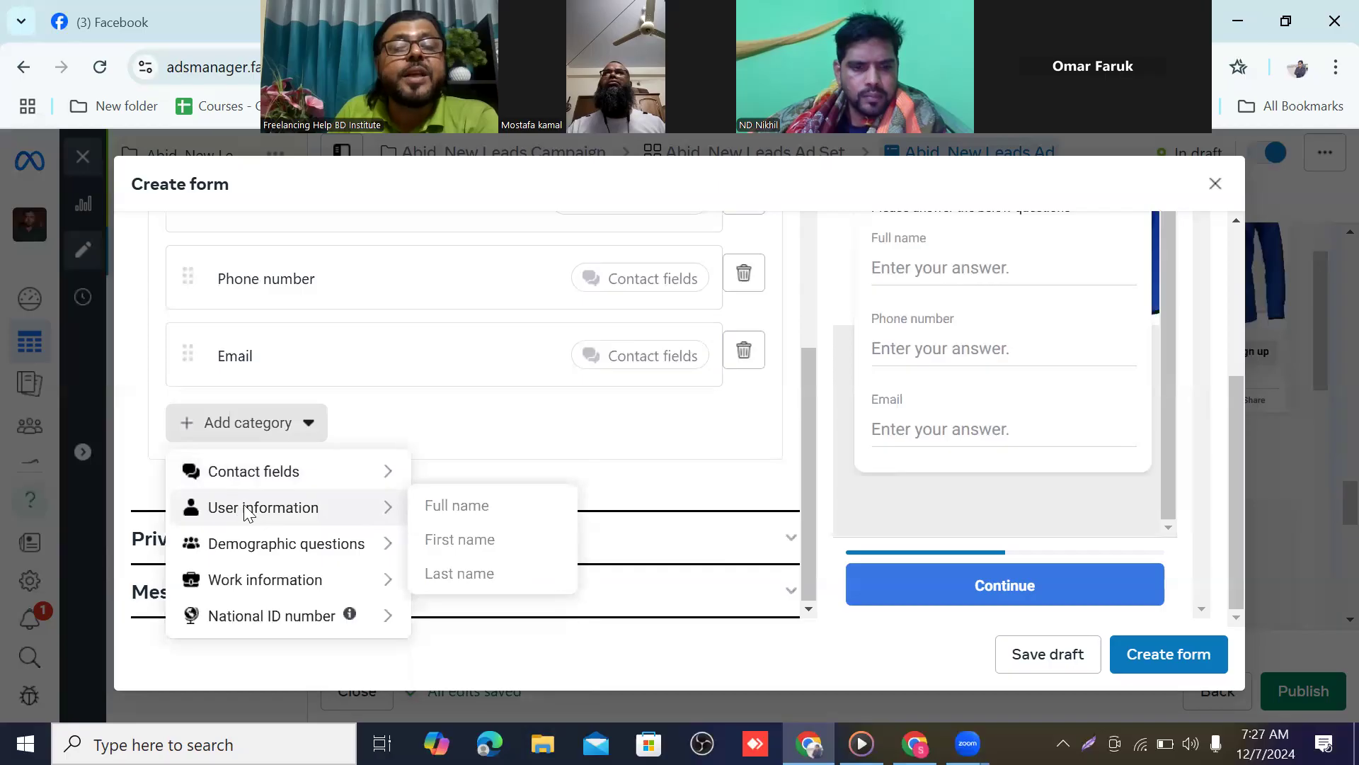
click(245, 505)
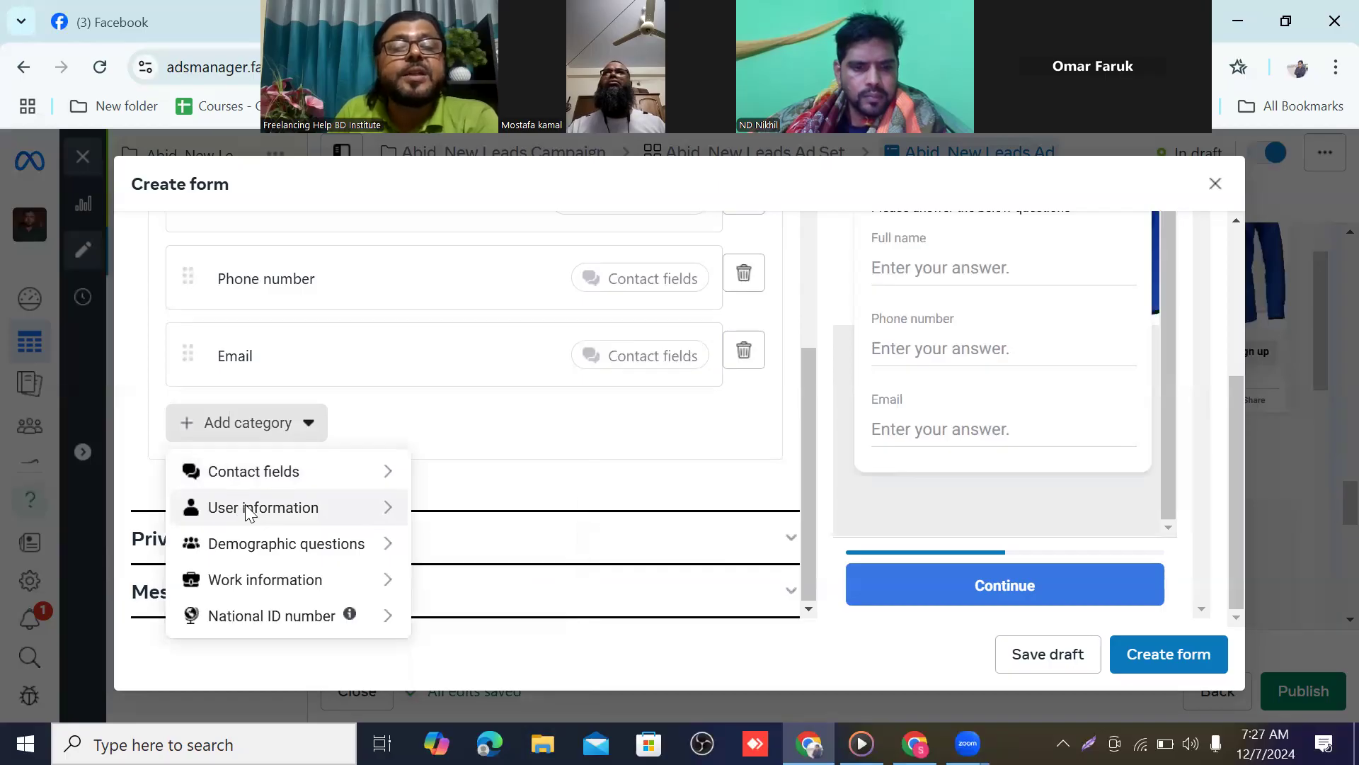
click(357, 504)
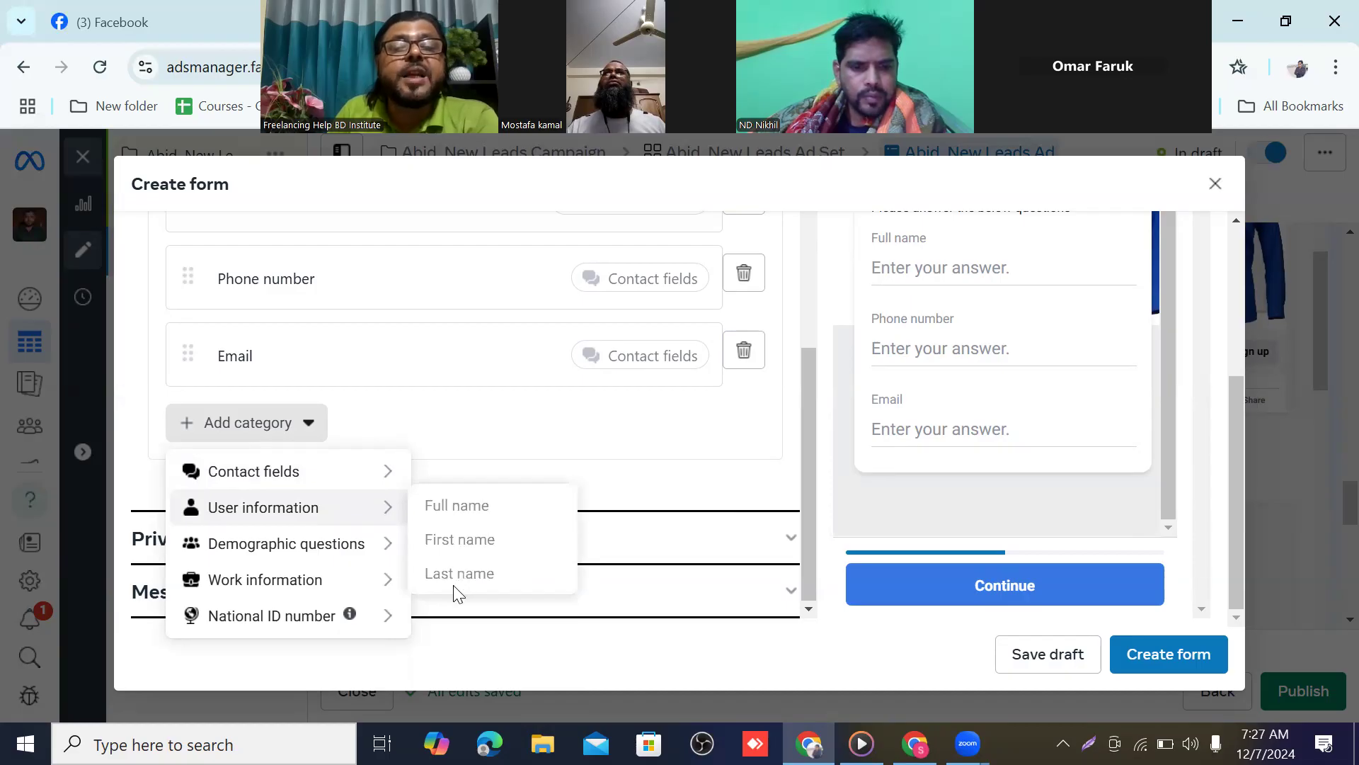
click(263, 544)
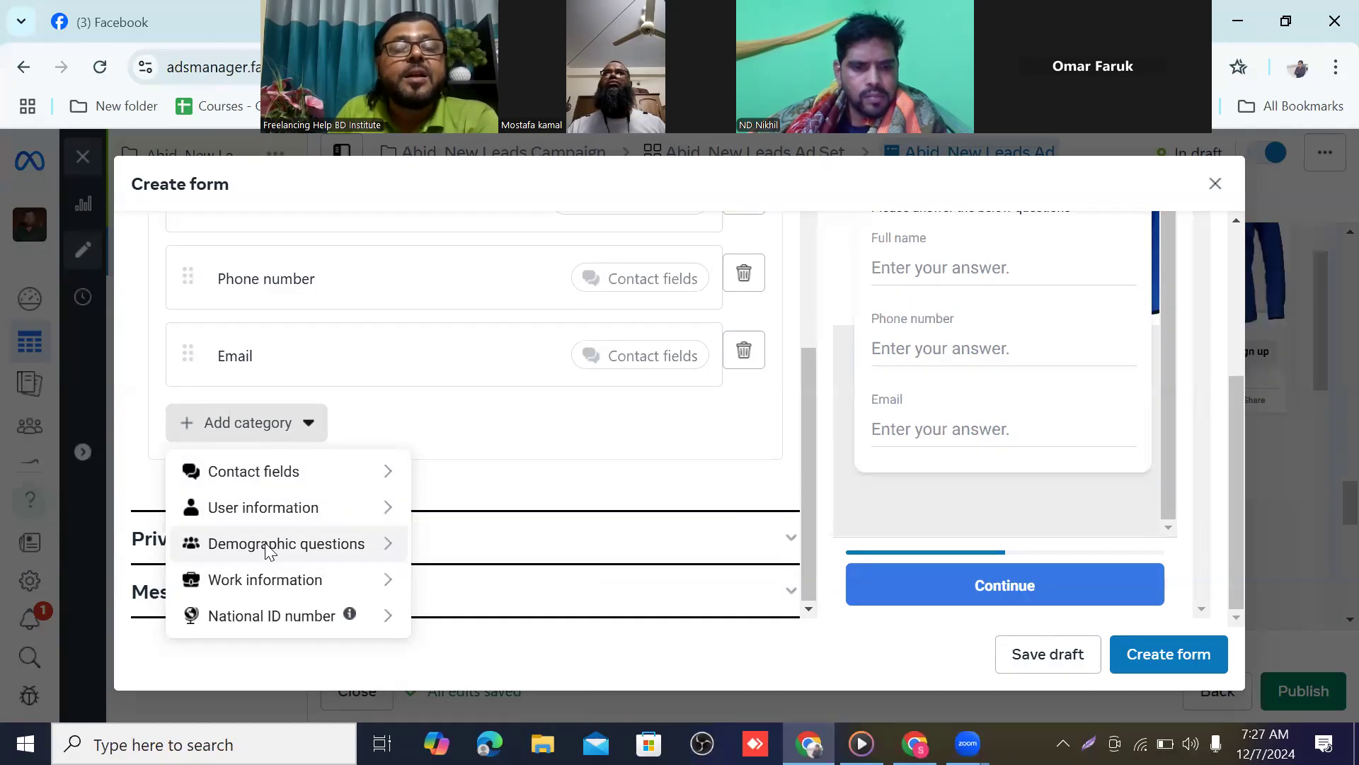
click(268, 542)
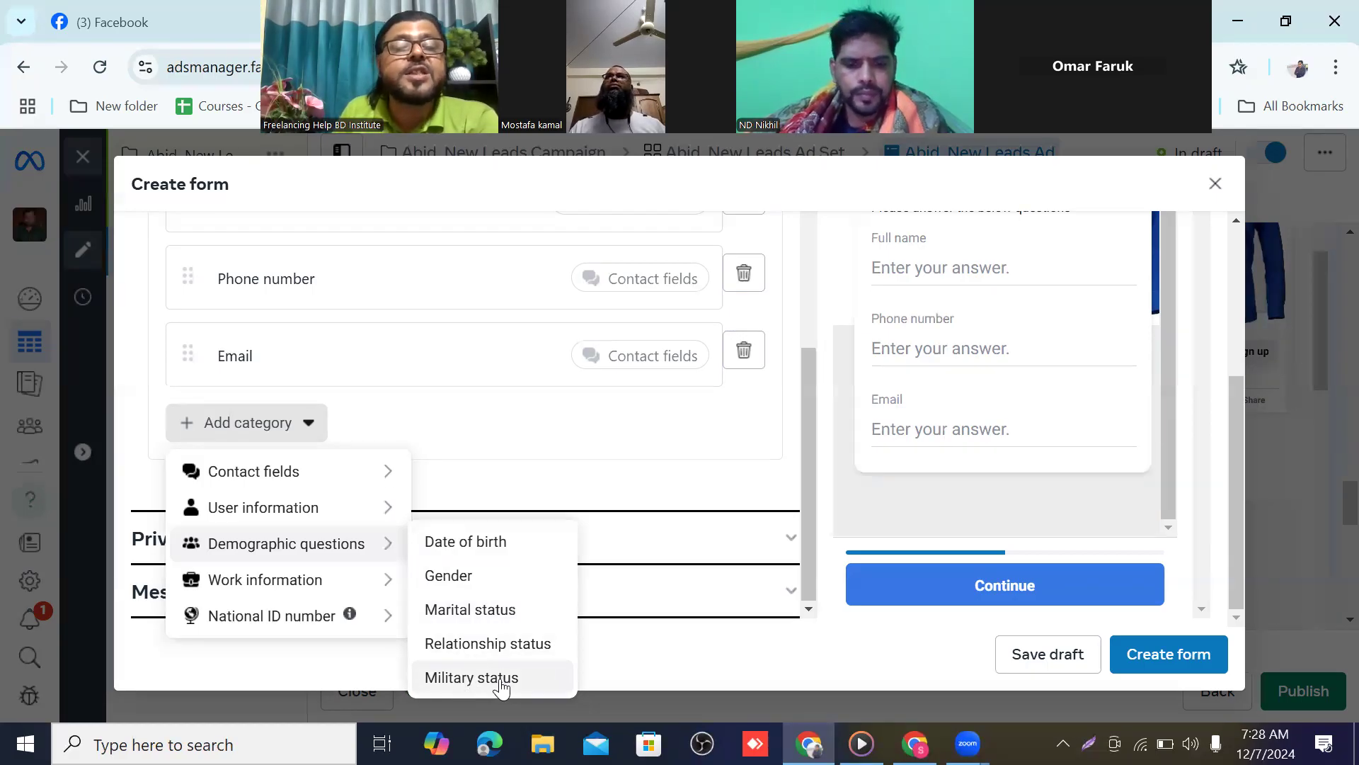
click(254, 594)
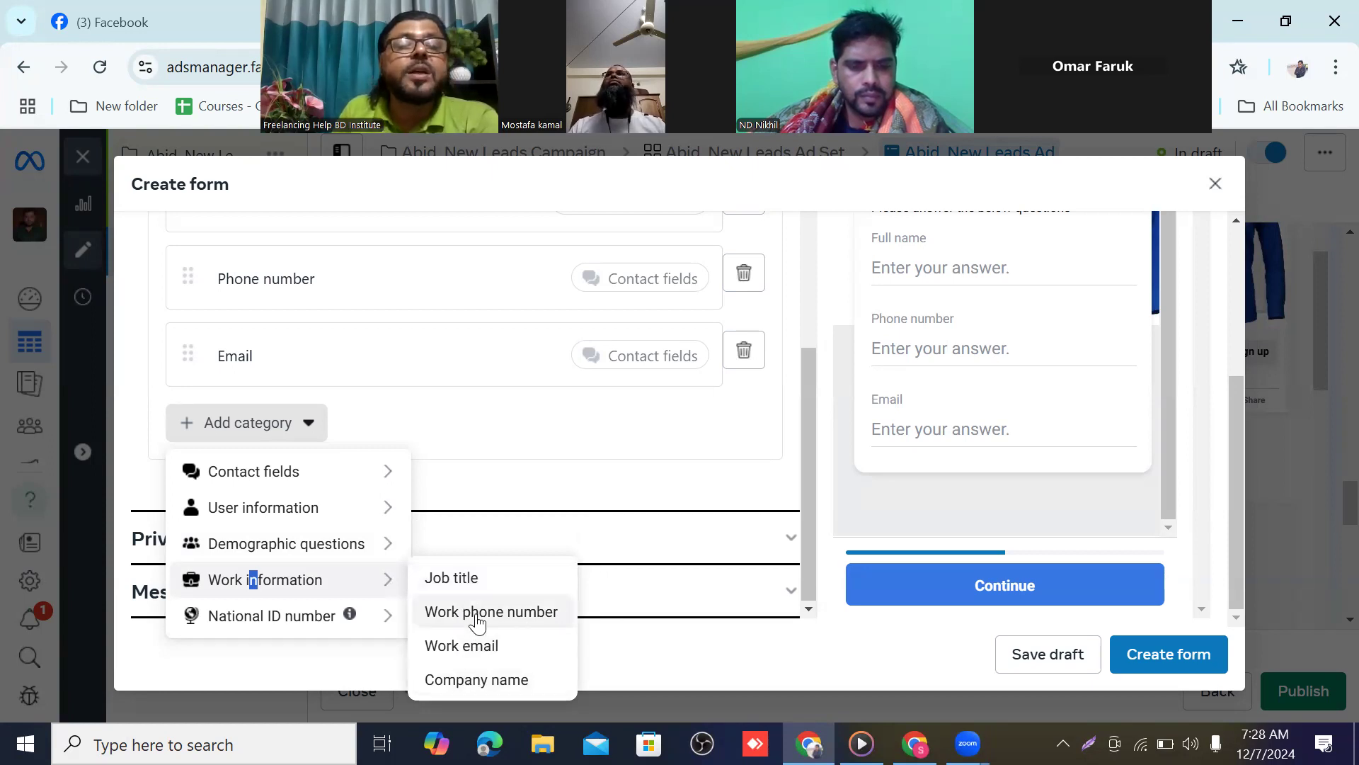
mouse_move(242, 614)
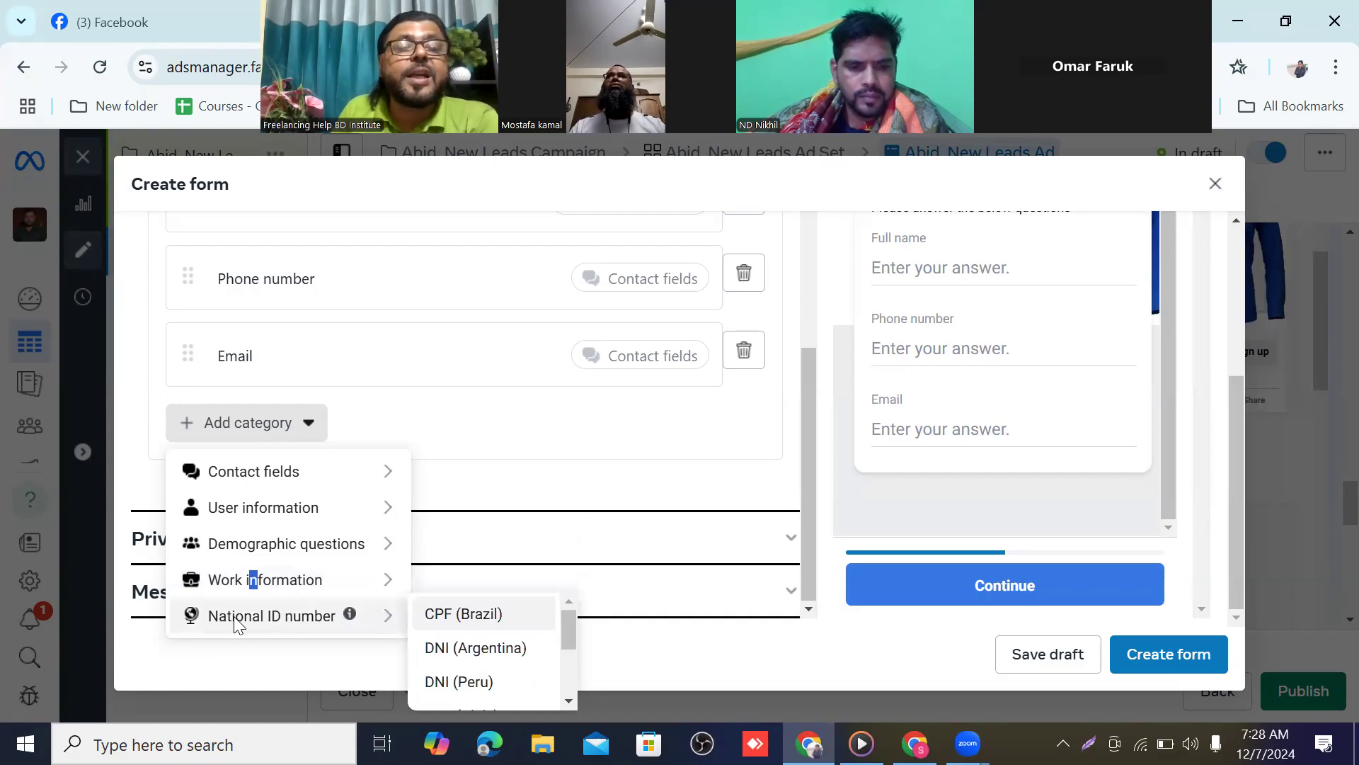
drag(235, 617, 242, 614)
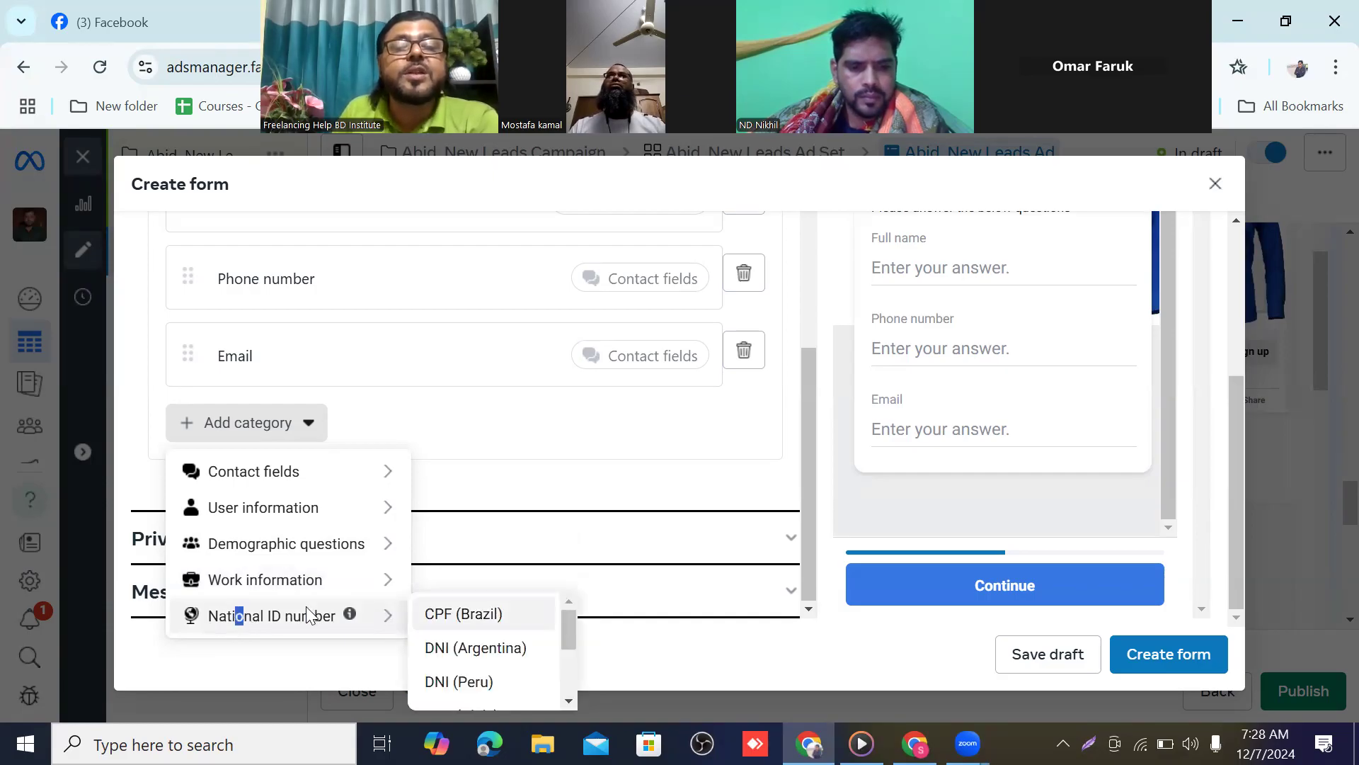
scroll(467, 623, down, 3)
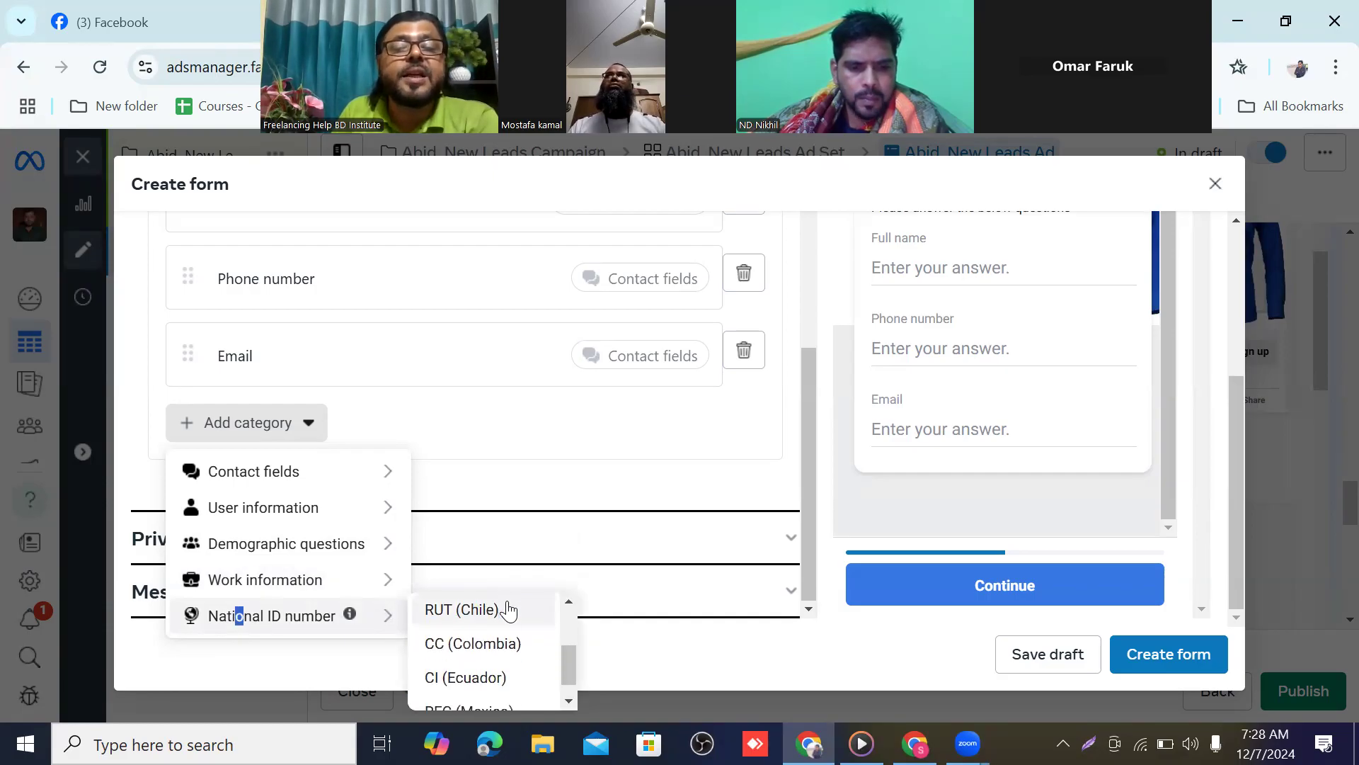
scroll(474, 629, up, 3)
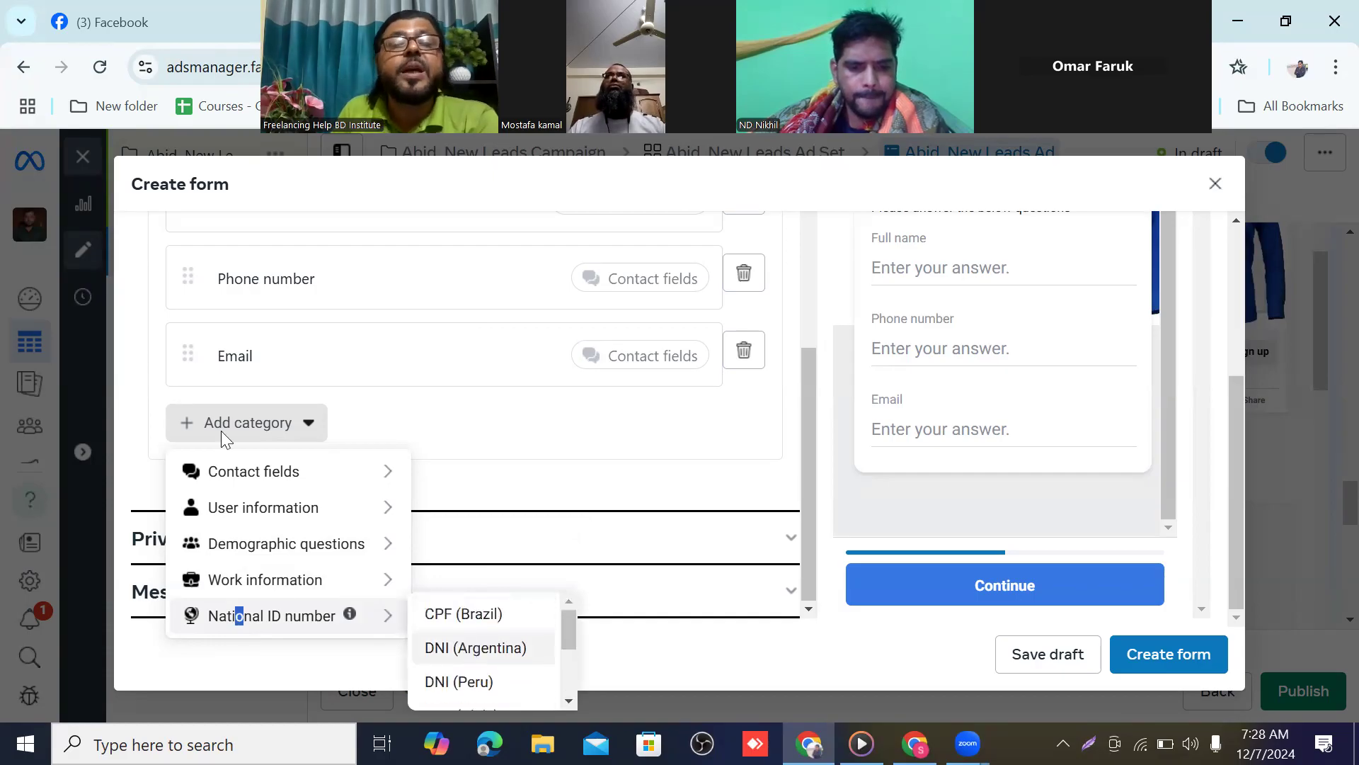
click(306, 427)
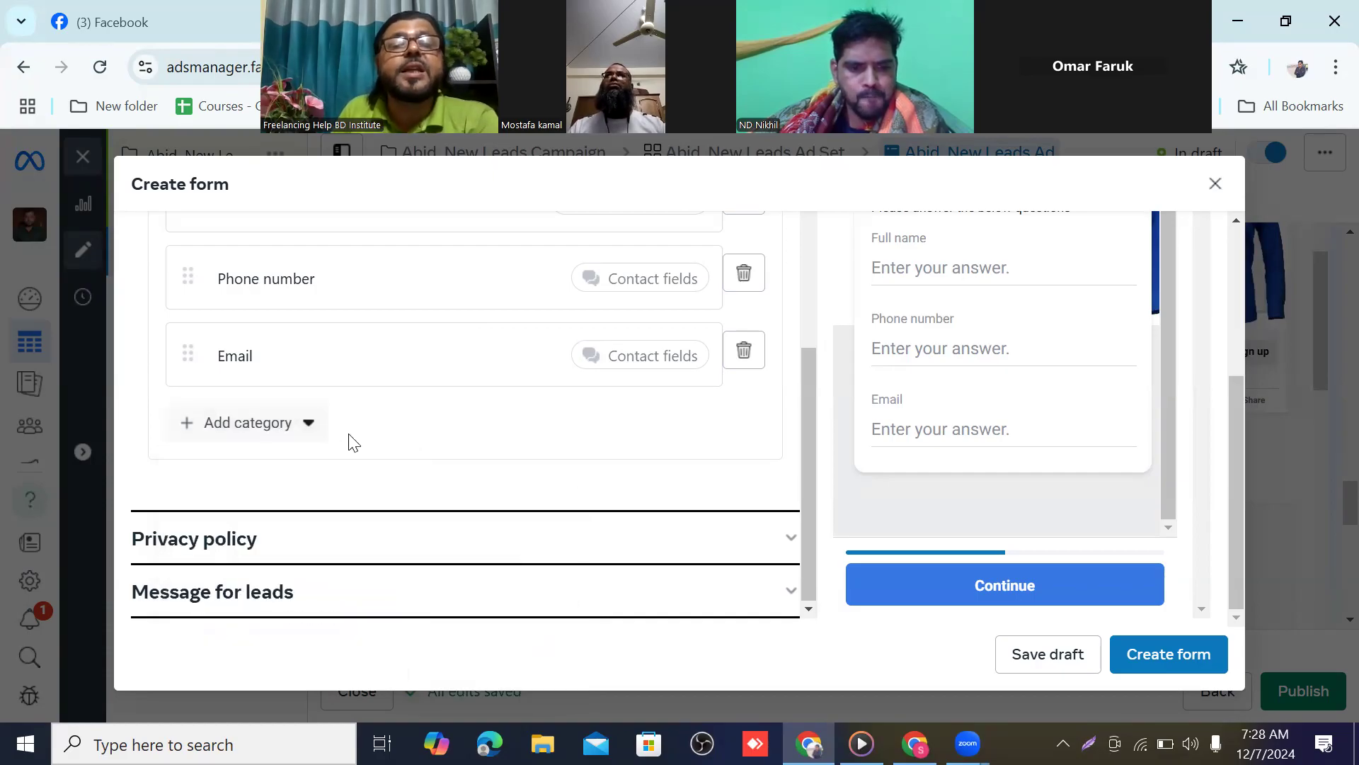
scroll(358, 446, up, 3)
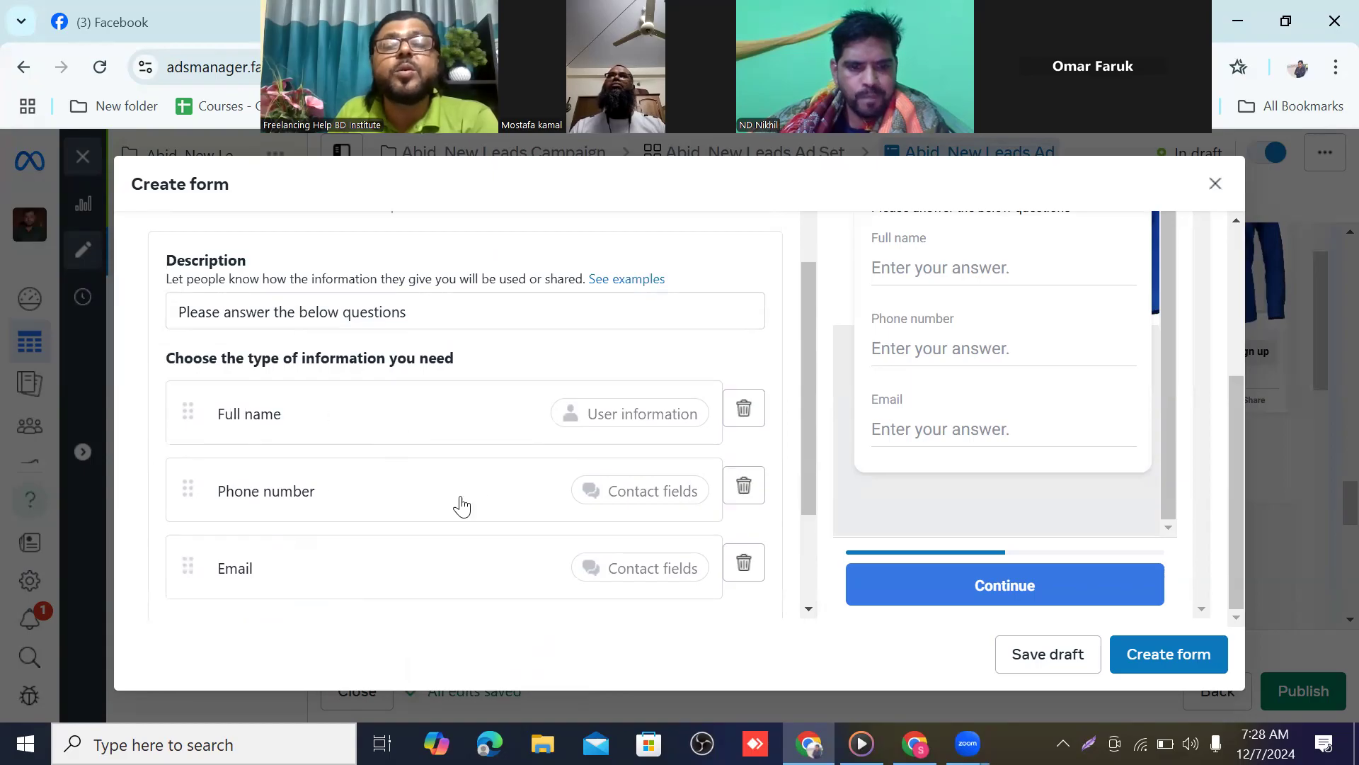
scroll(417, 390, down, 3)
scroll(417, 390, down, 1)
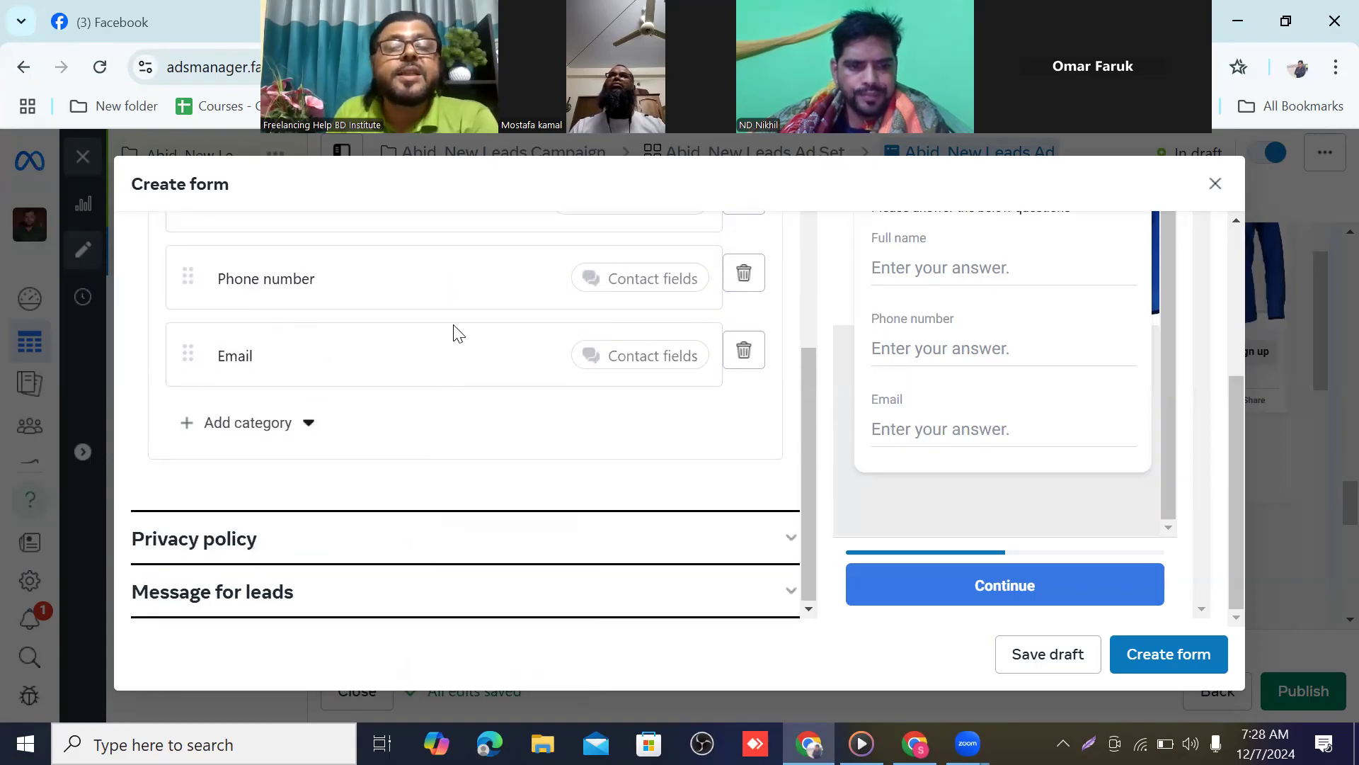
scroll(424, 327, up, 3)
scroll(412, 320, down, 3)
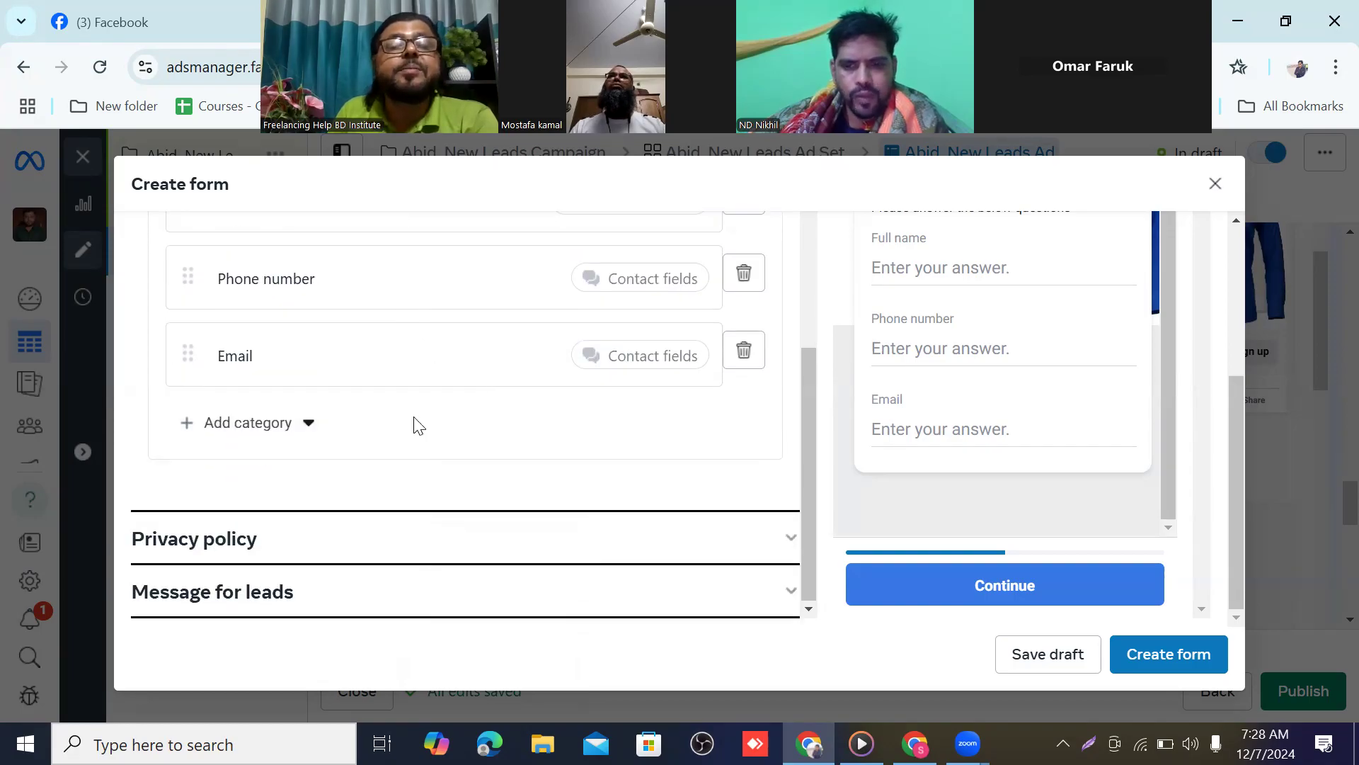
scroll(387, 369, up, 3)
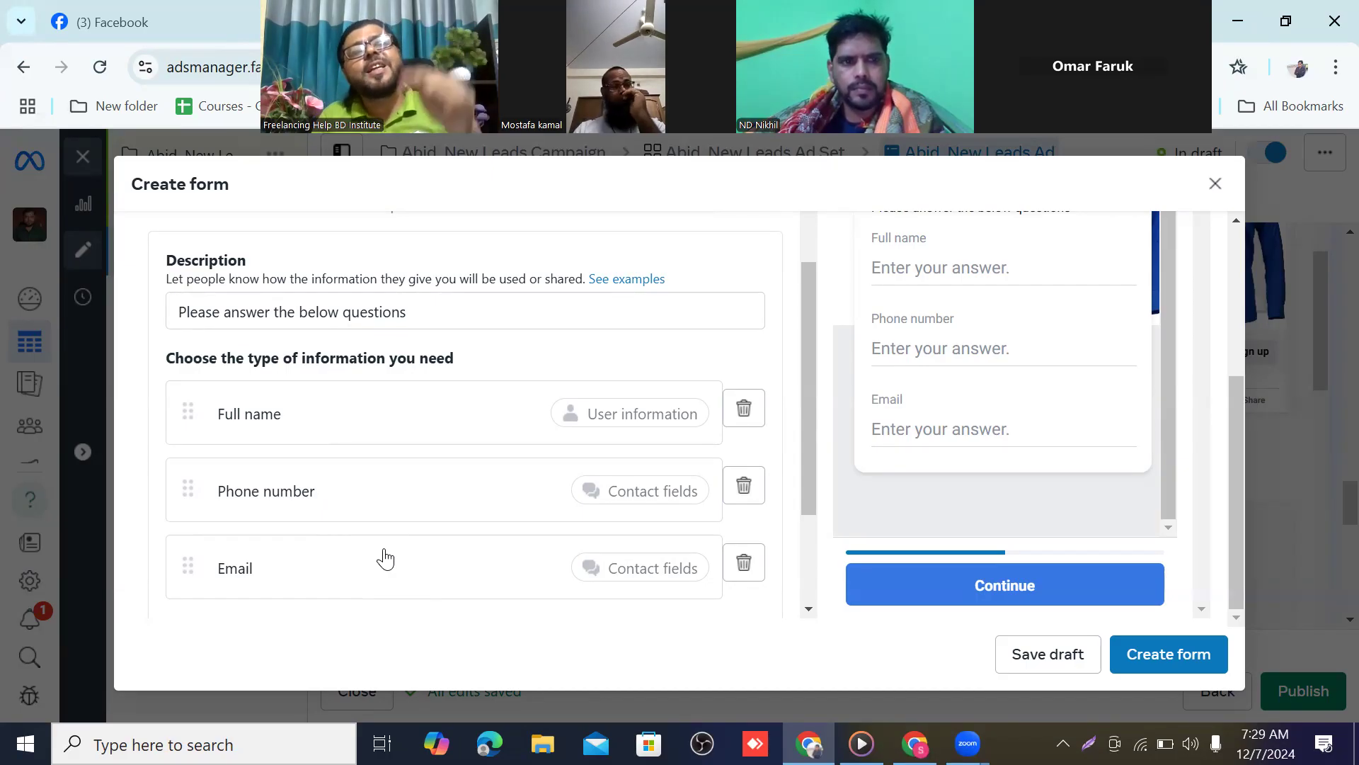
scroll(388, 473, up, 3)
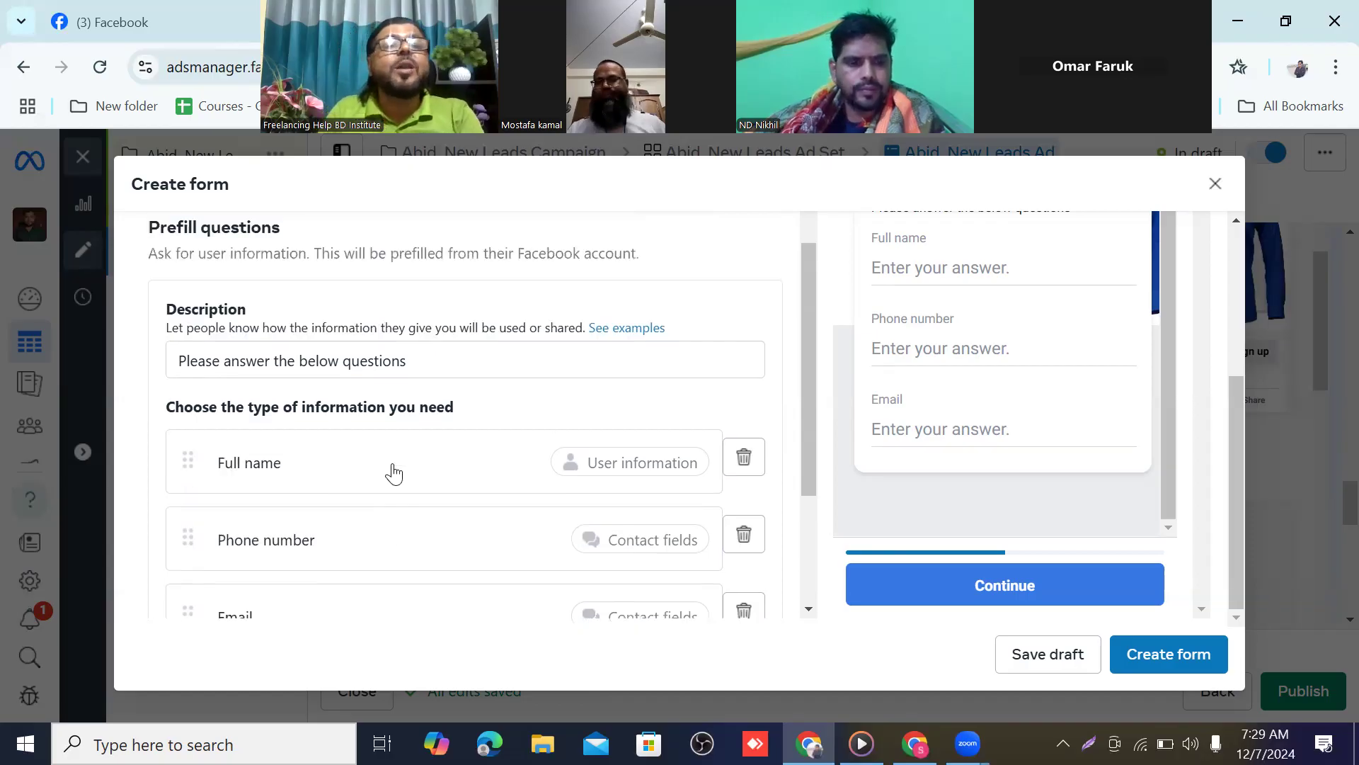
scroll(388, 467, down, 5)
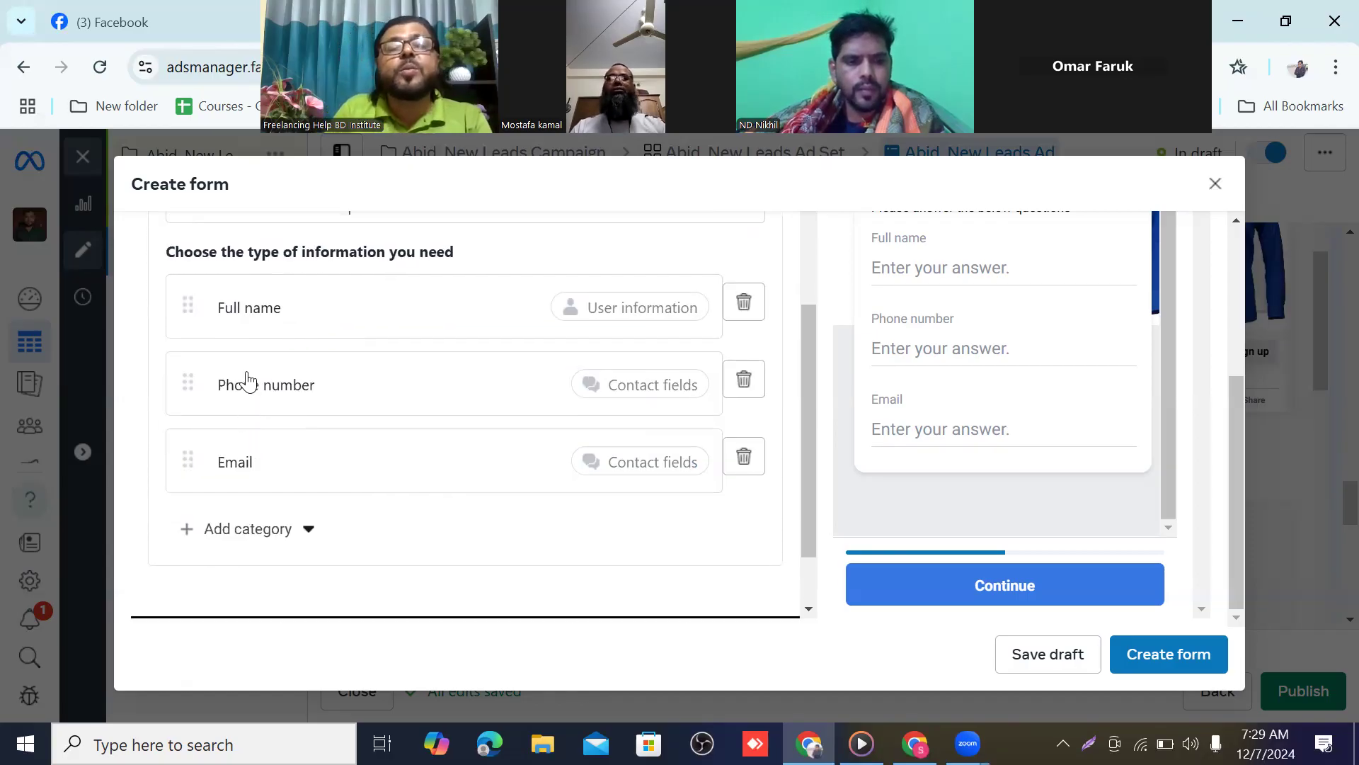
scroll(358, 467, up, 3)
scroll(222, 492, down, 2)
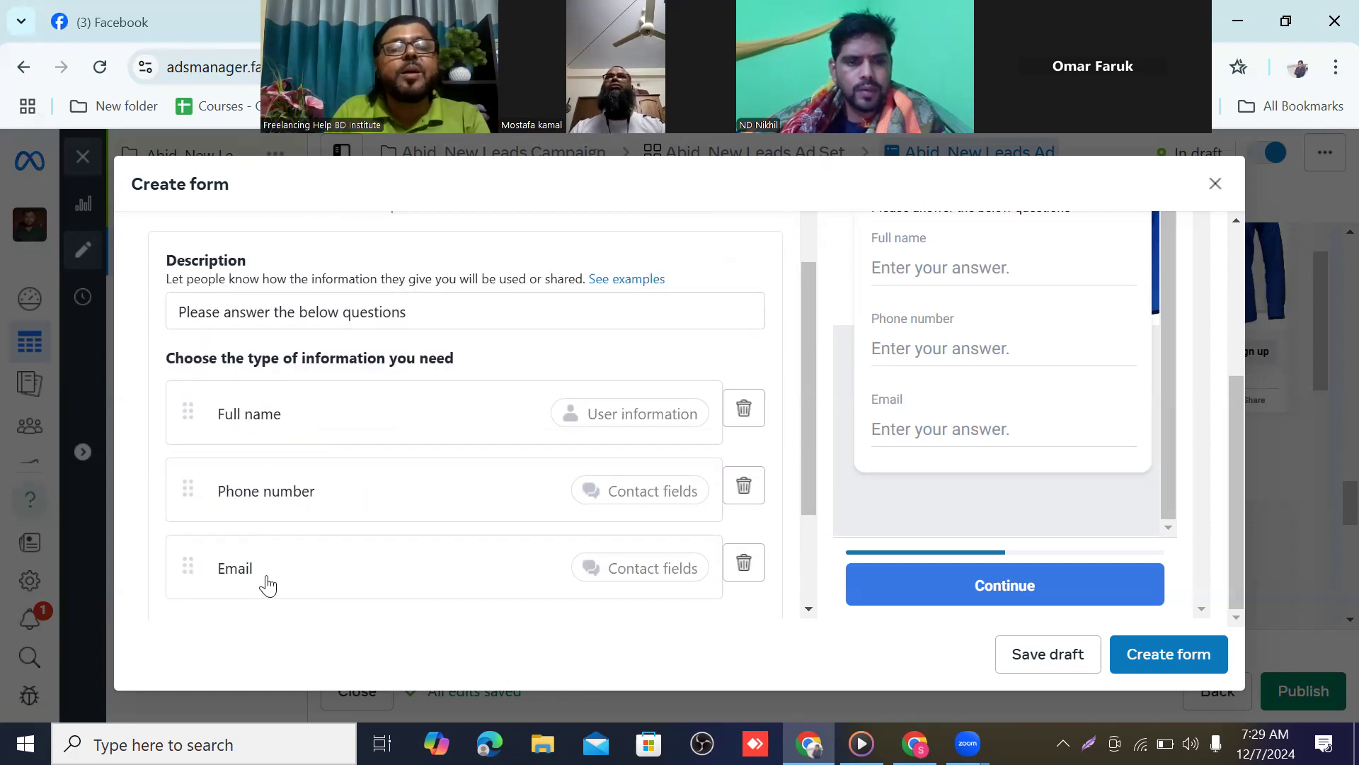
scroll(304, 571, up, 3)
scroll(322, 562, down, 3)
scroll(332, 561, down, 2)
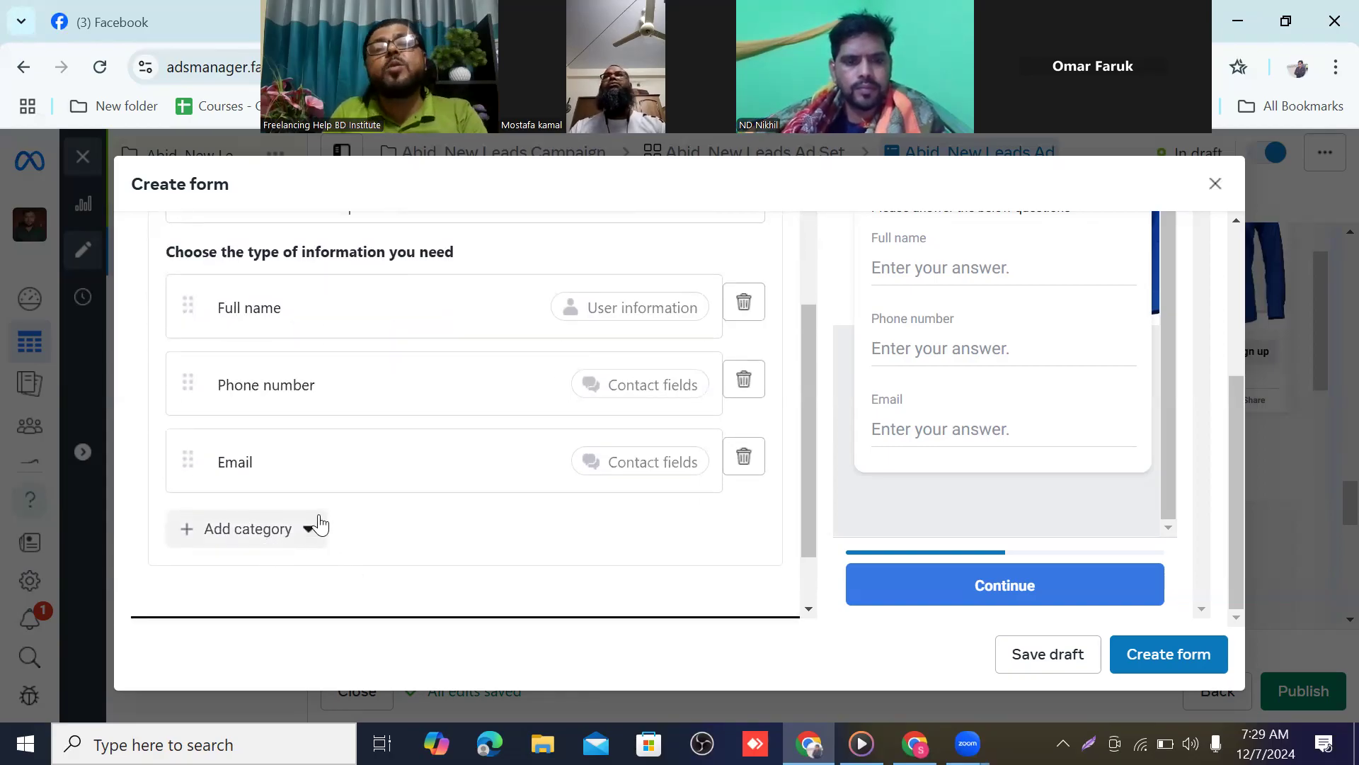
scroll(325, 516, up, 5)
scroll(213, 472, up, 2)
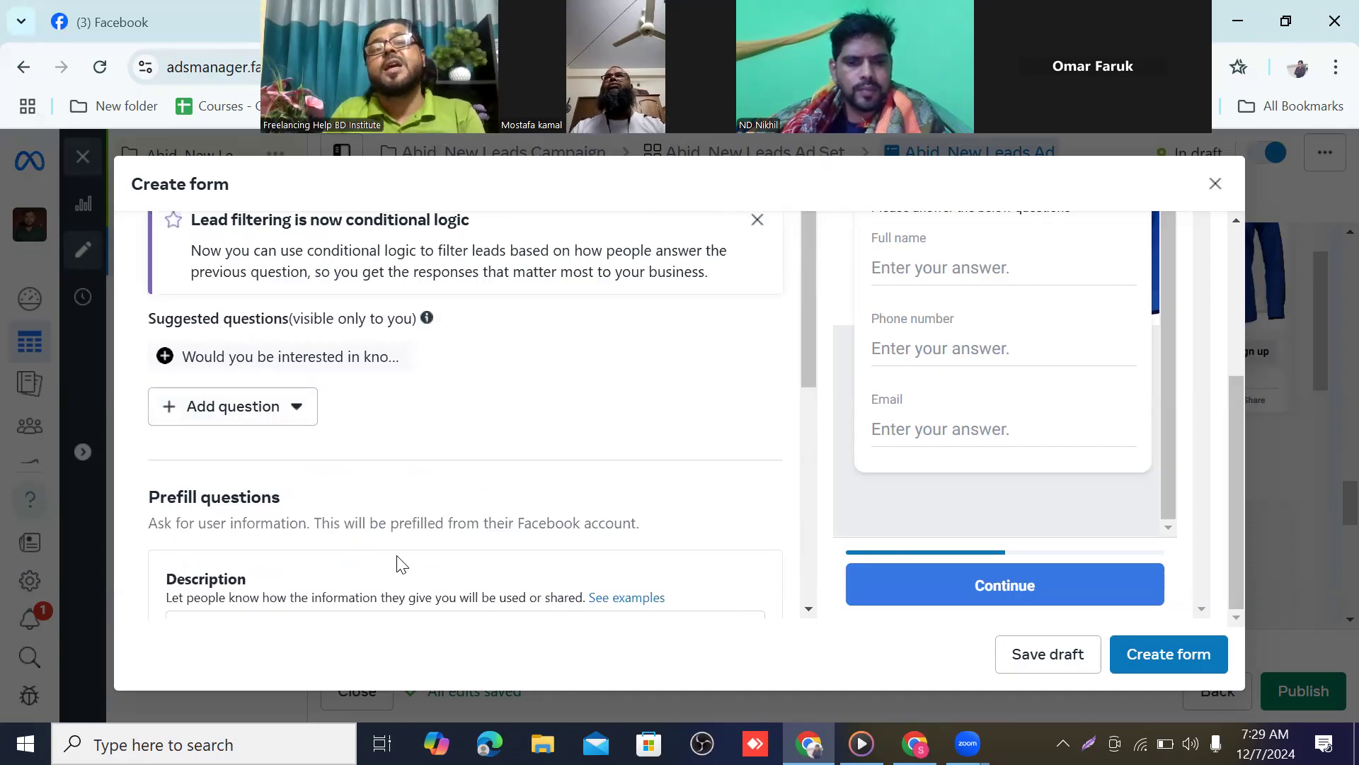
scroll(430, 522, down, 2)
scroll(440, 489, down, 2)
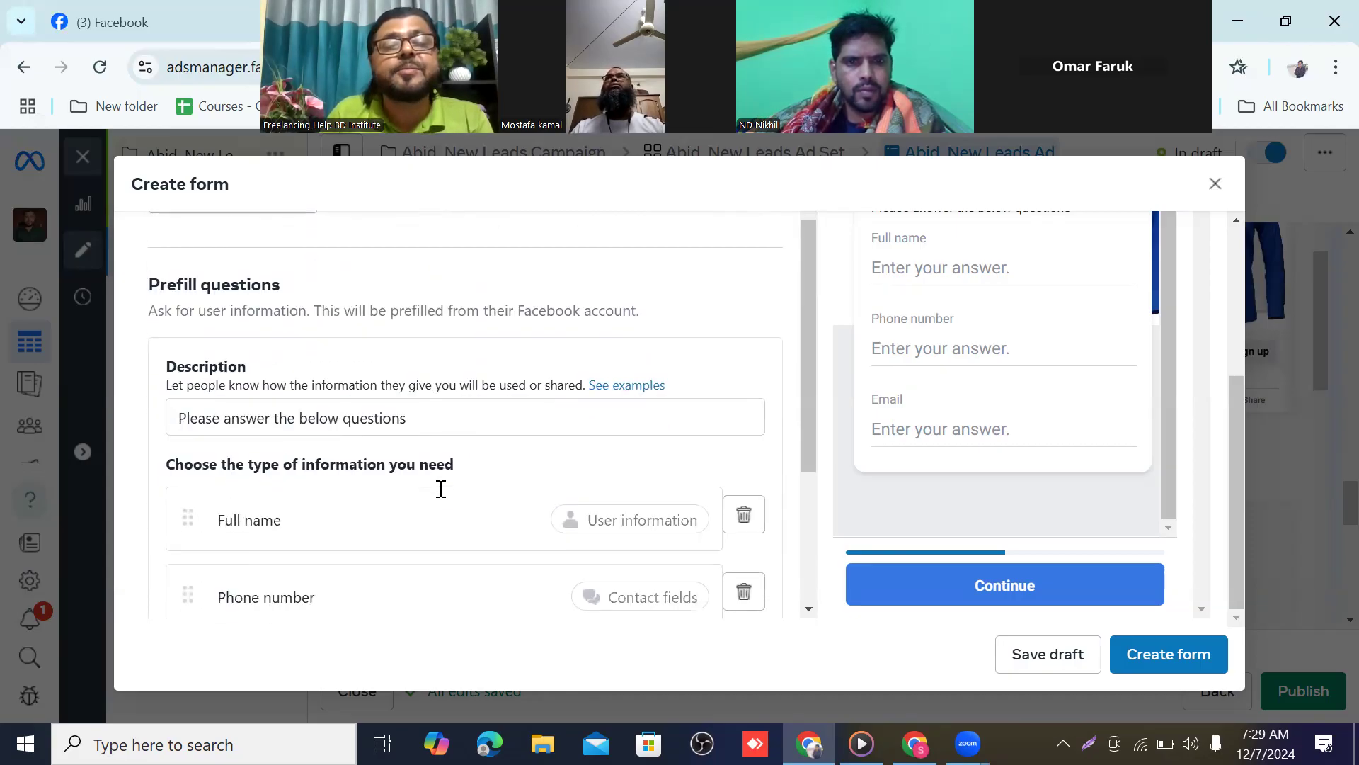
scroll(440, 489, down, 3)
scroll(443, 489, down, 2)
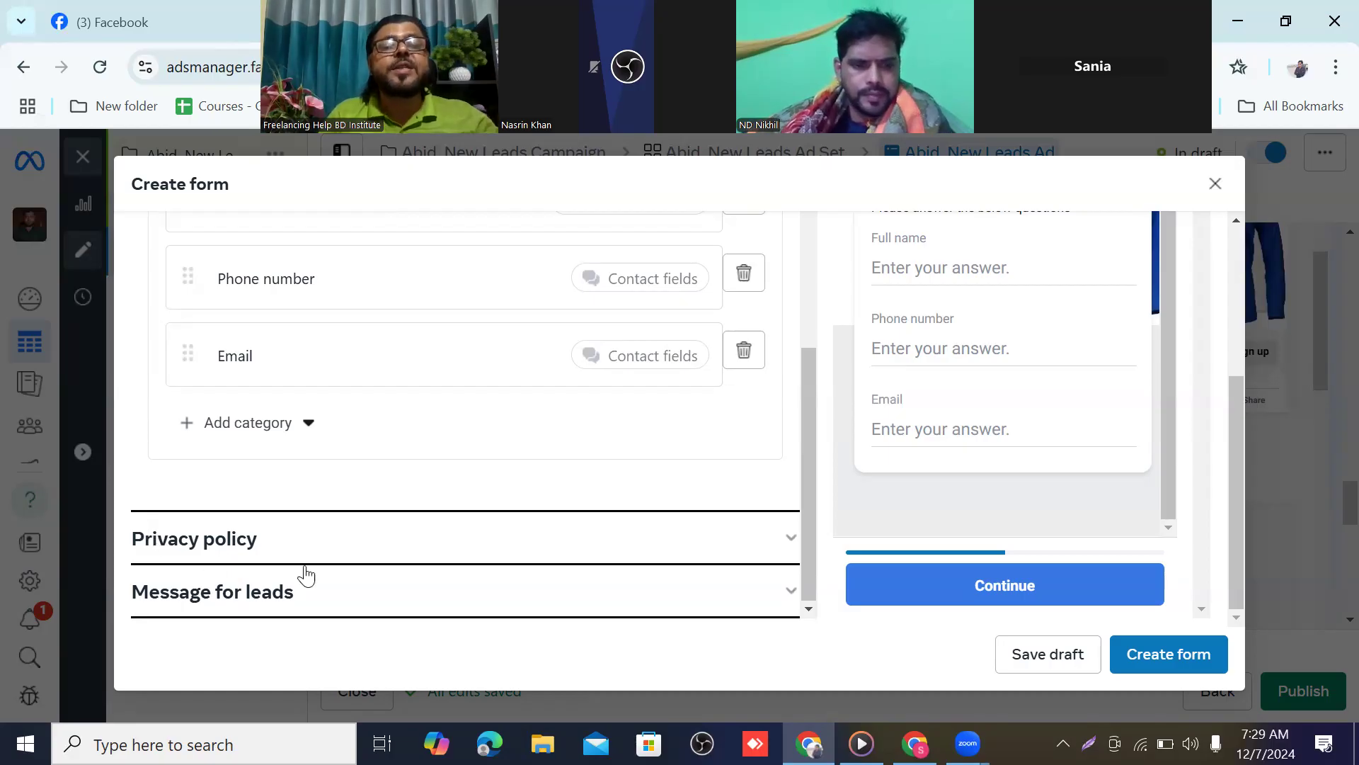
Expand the form's Privacy policy section and focus its empty Link field
click(793, 539)
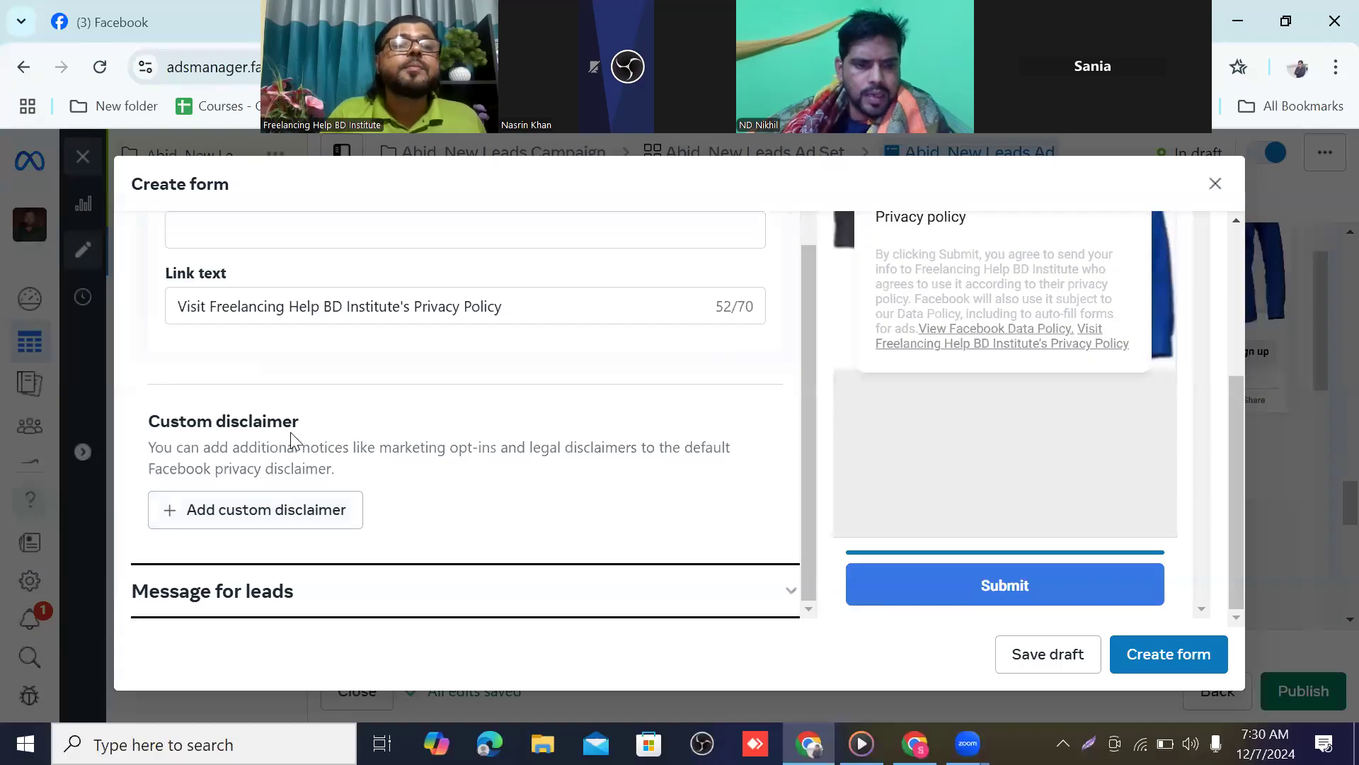
scroll(290, 432, up, 5)
scroll(302, 407, up, 1)
scroll(303, 401, down, 1)
scroll(304, 409, down, 2)
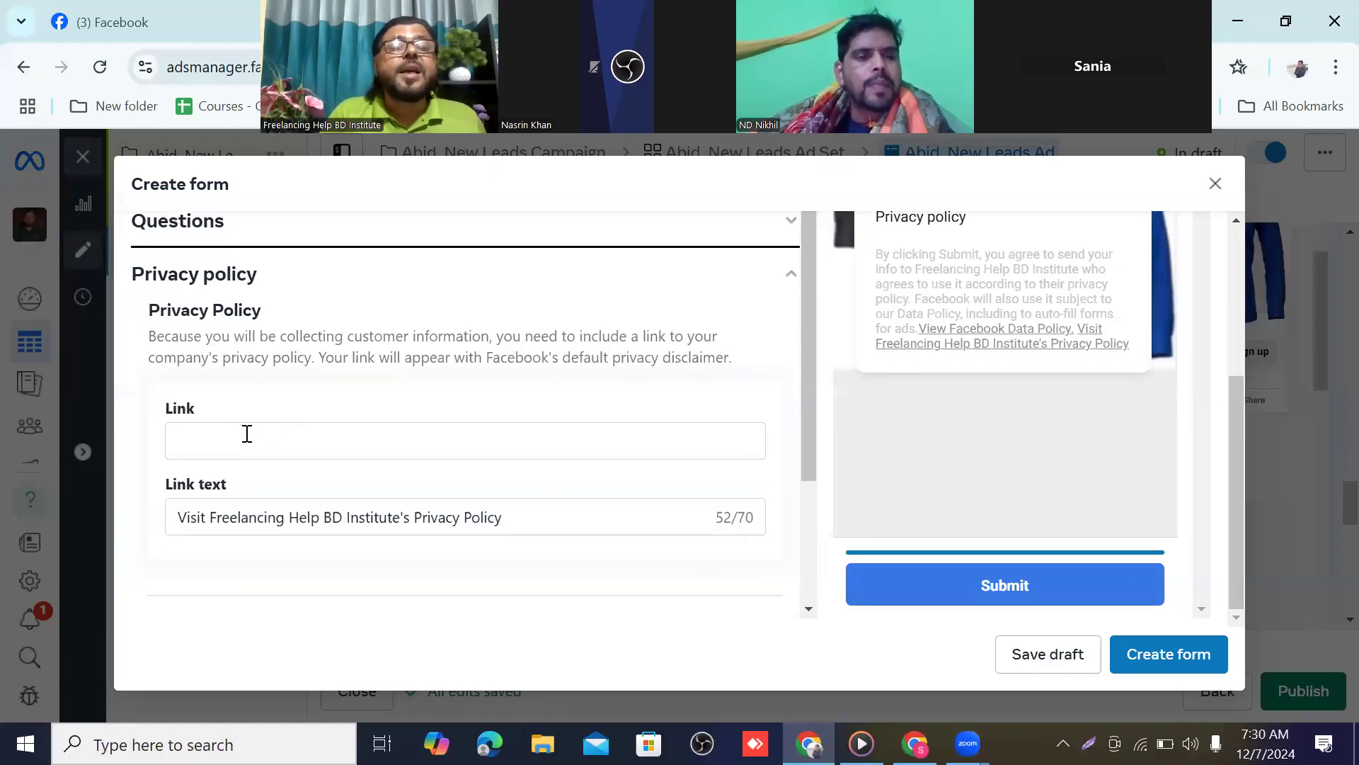
scroll(255, 425, down, 3)
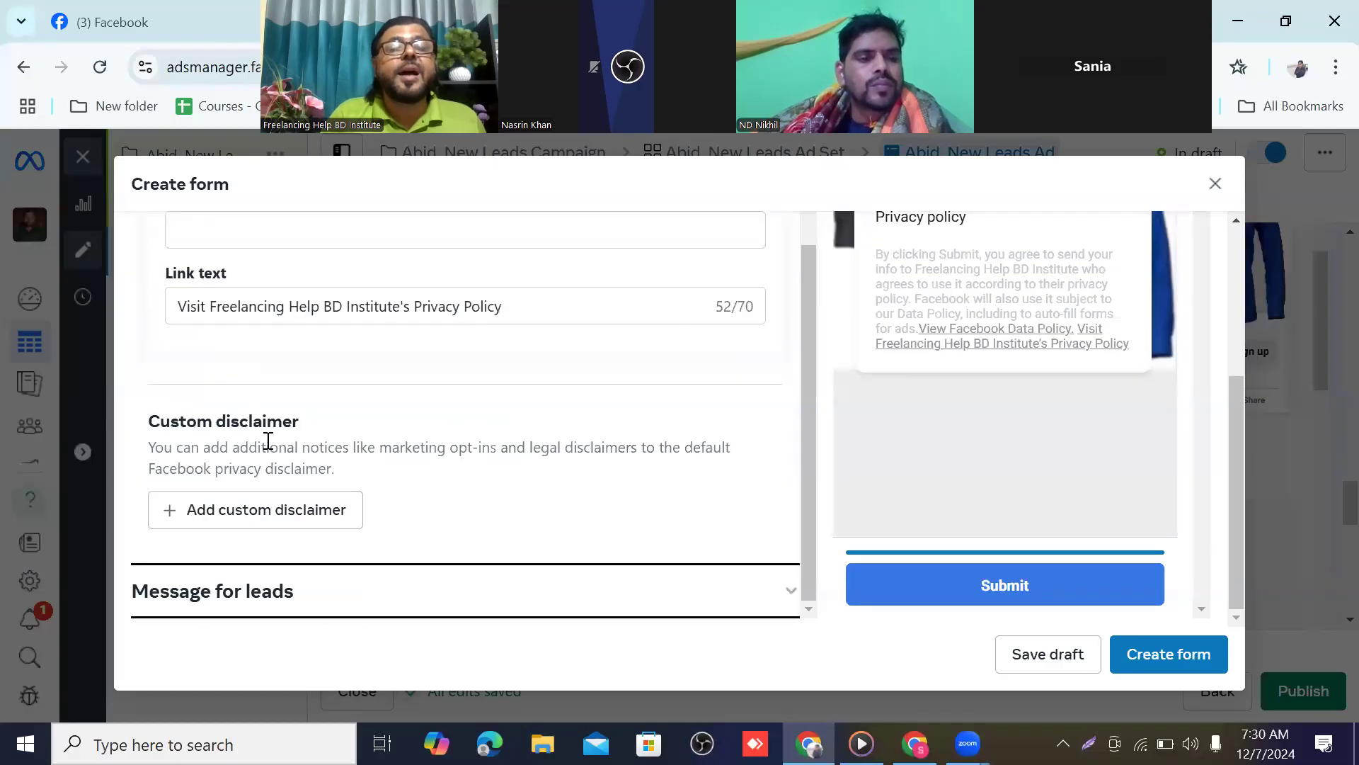
scroll(273, 449, up, 3)
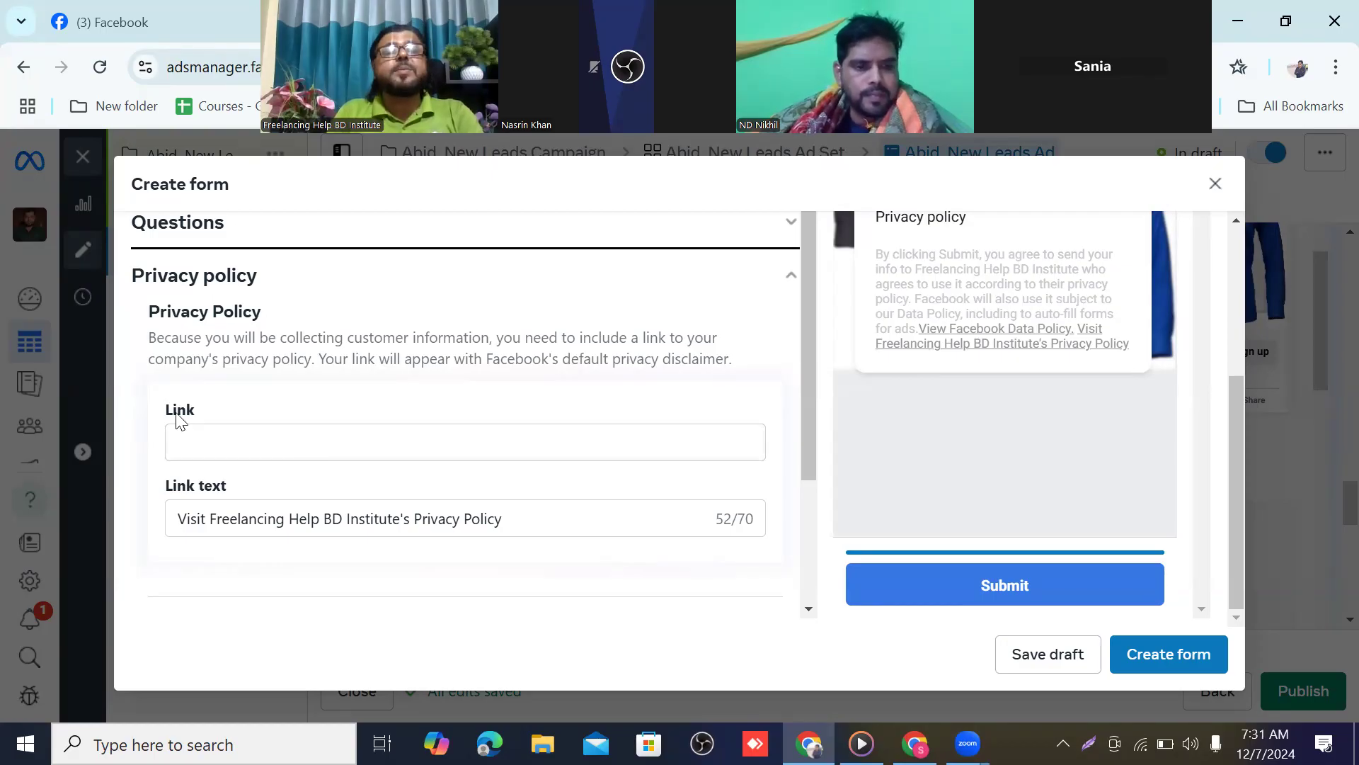
click(211, 432)
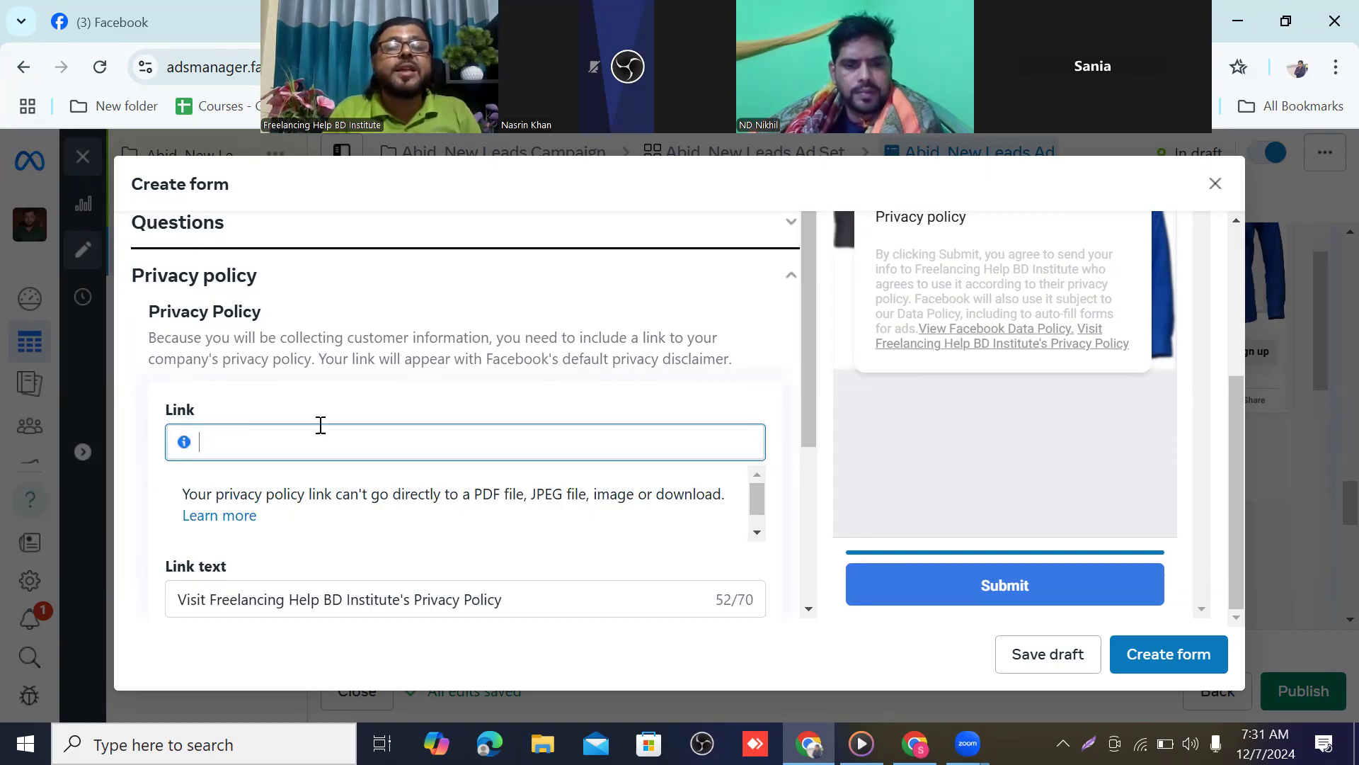
scroll(317, 421, down, 2)
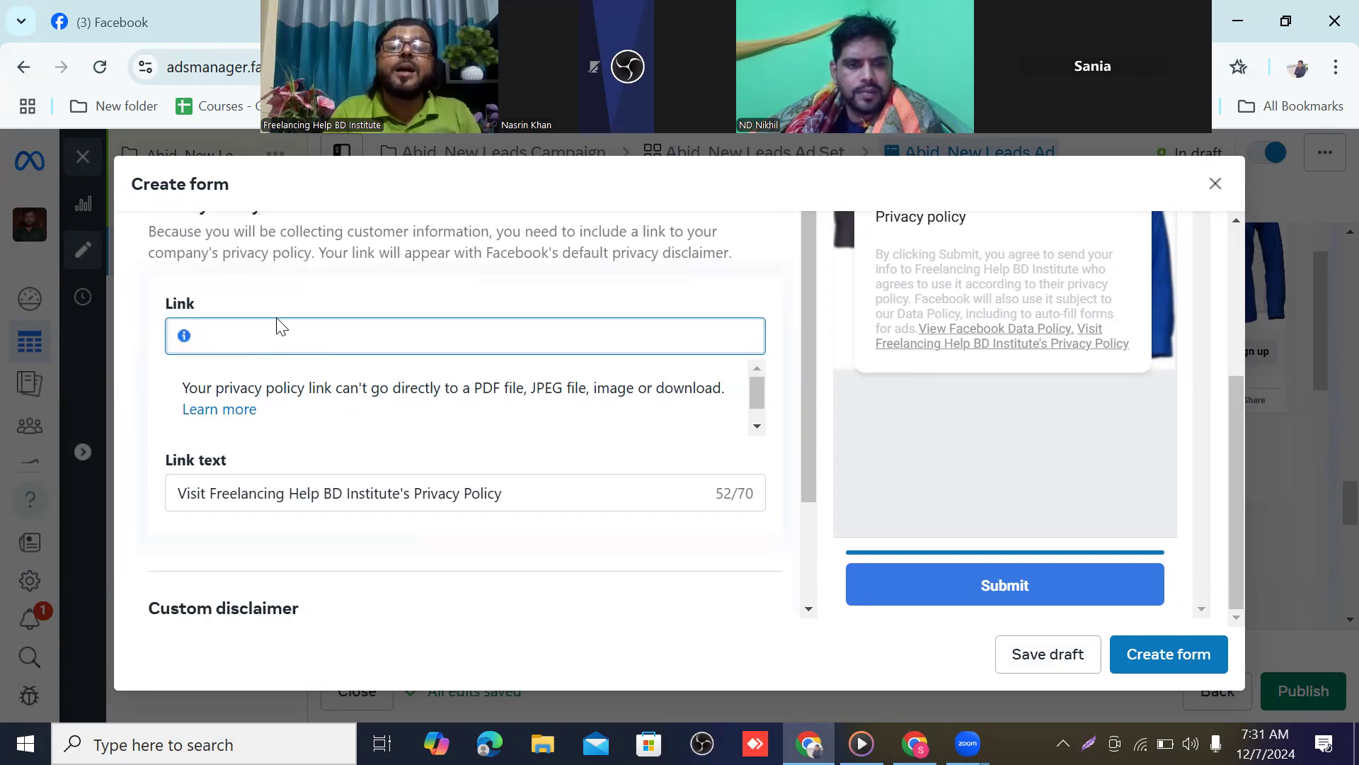
scroll(262, 389, down, 1)
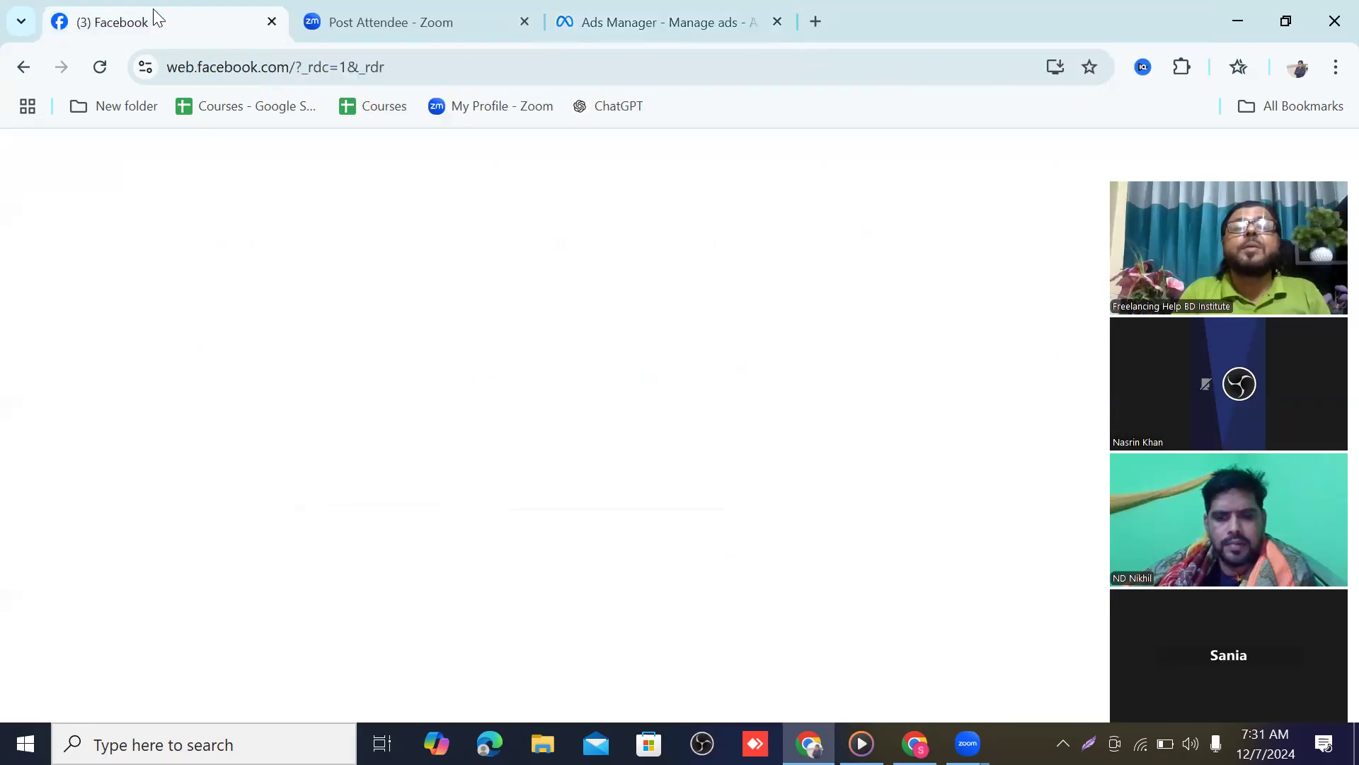
In Facebook, switch to act as the Freelancing Help BD Institute Page and open it
click(153, 9)
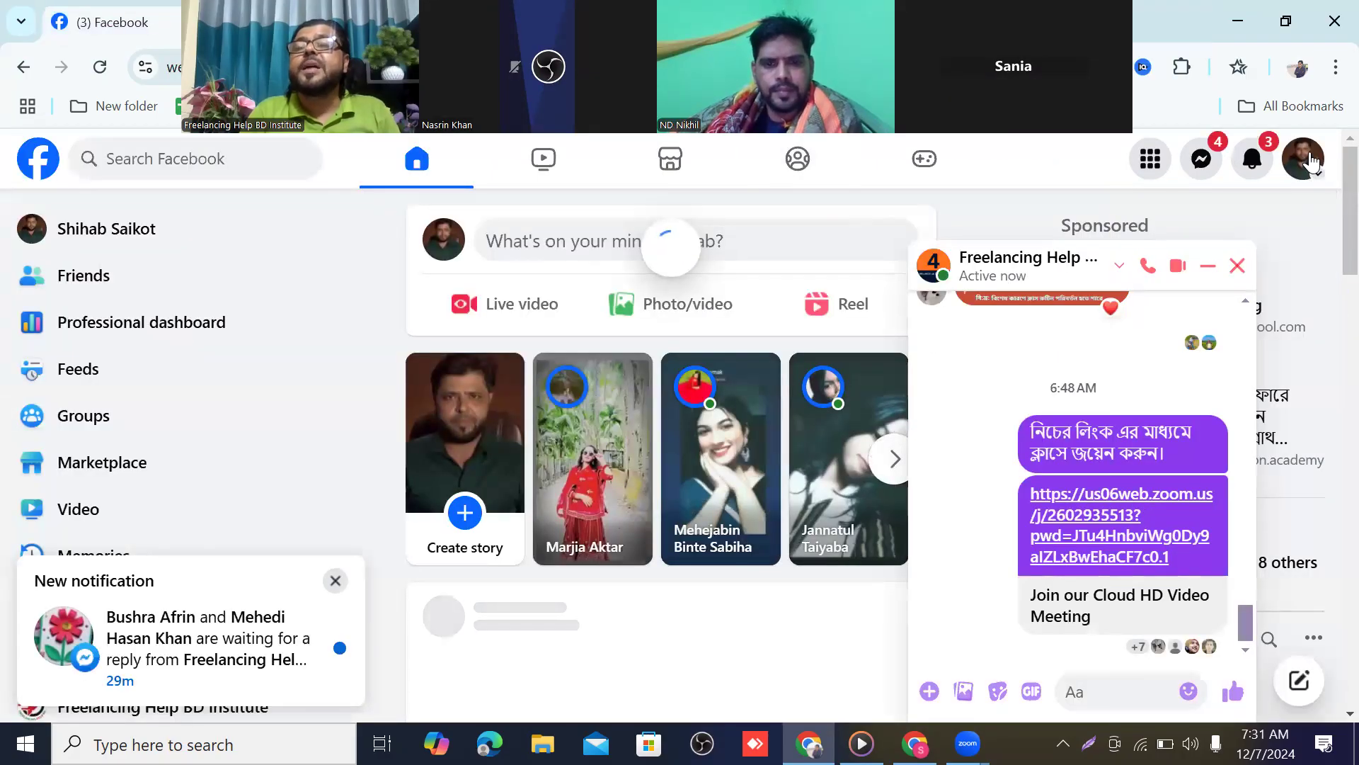
click(1311, 177)
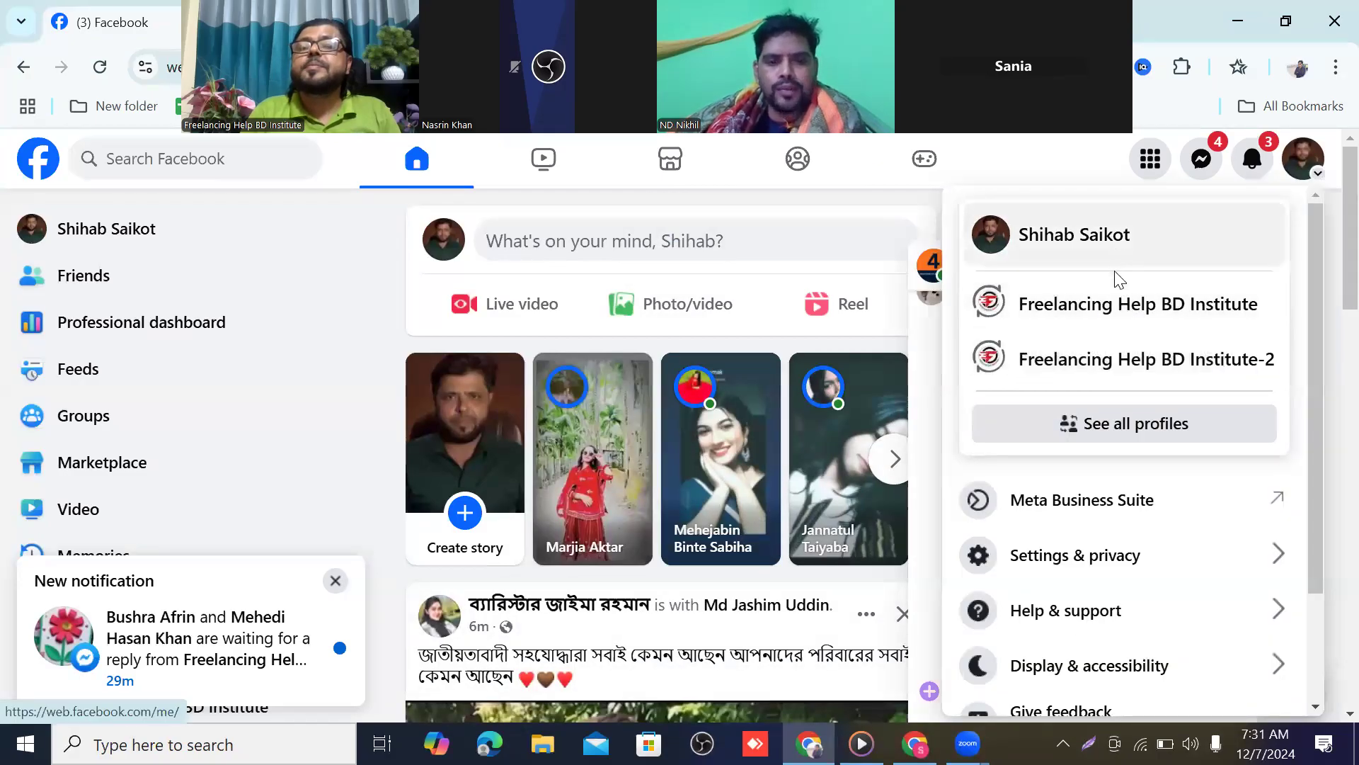
click(1134, 310)
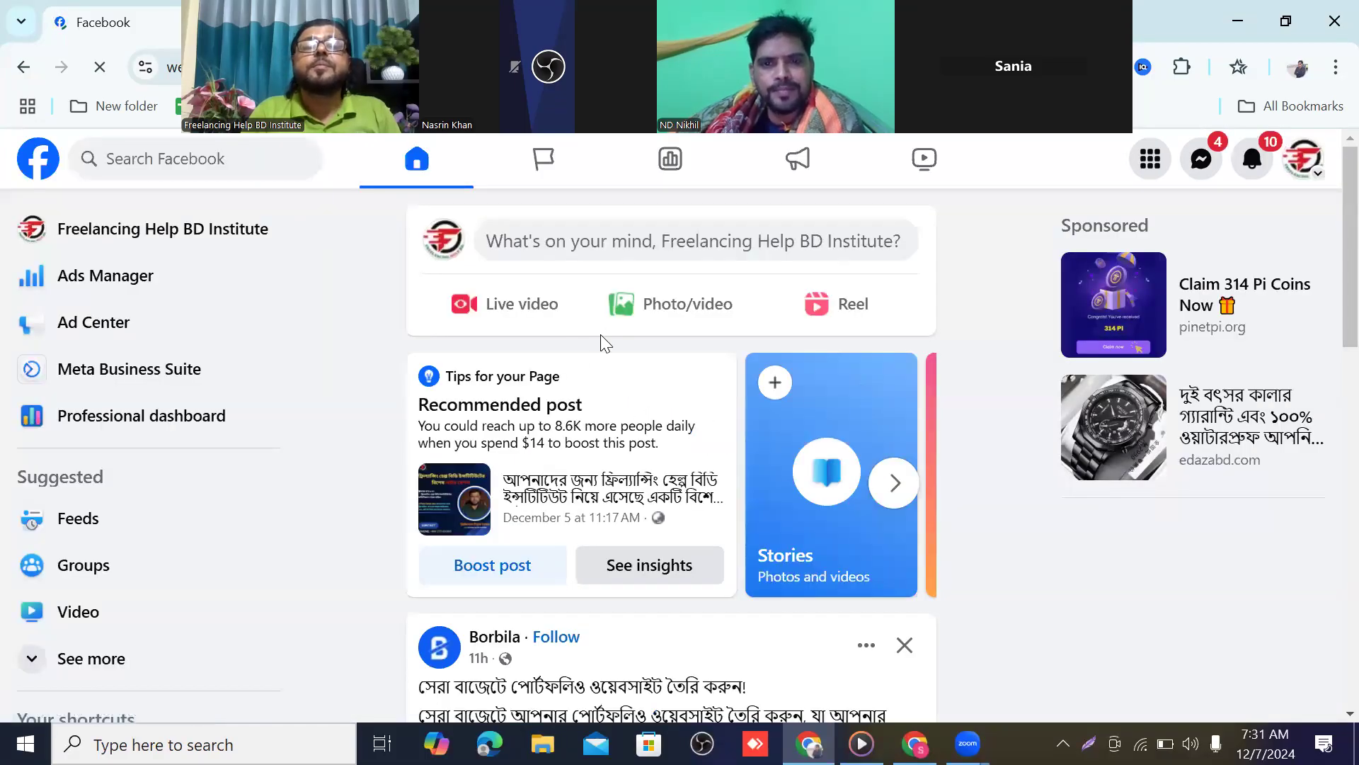
click(199, 238)
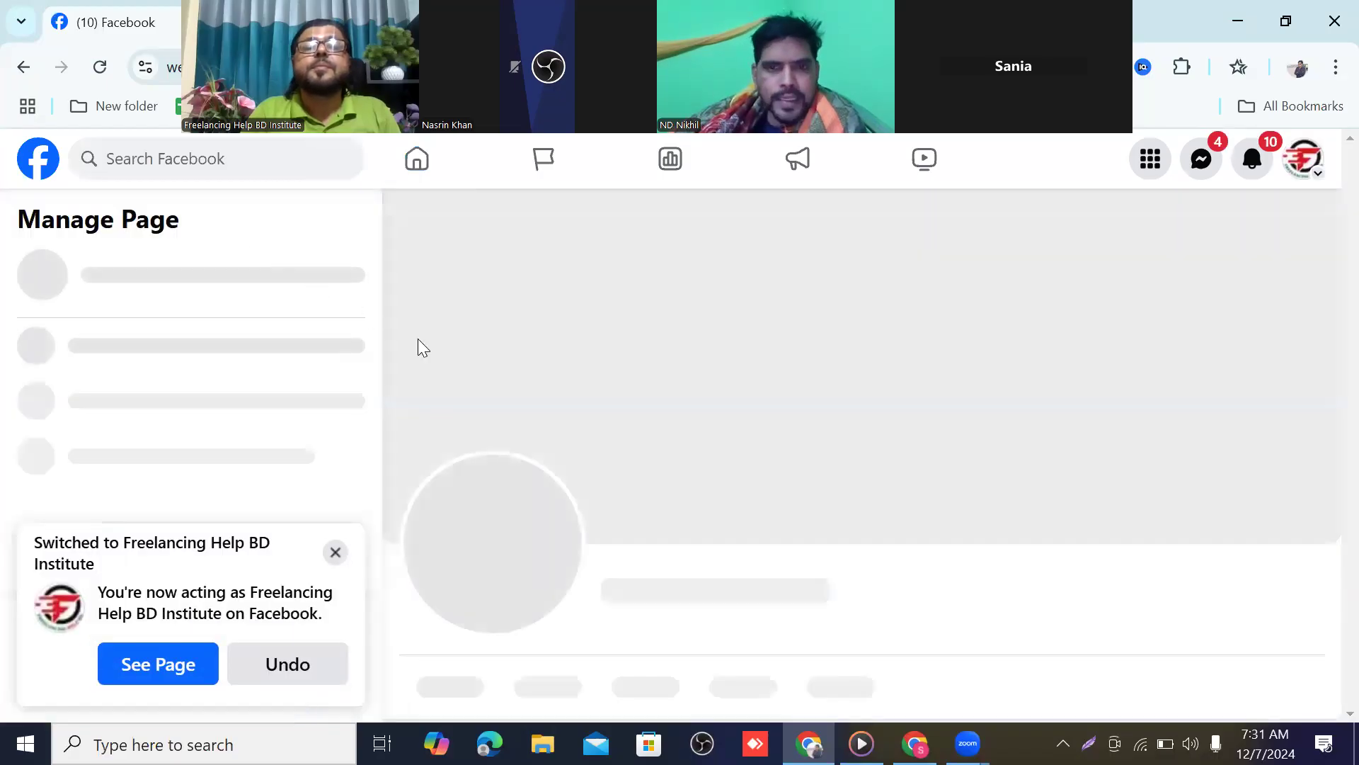
scroll(676, 424, down, 1)
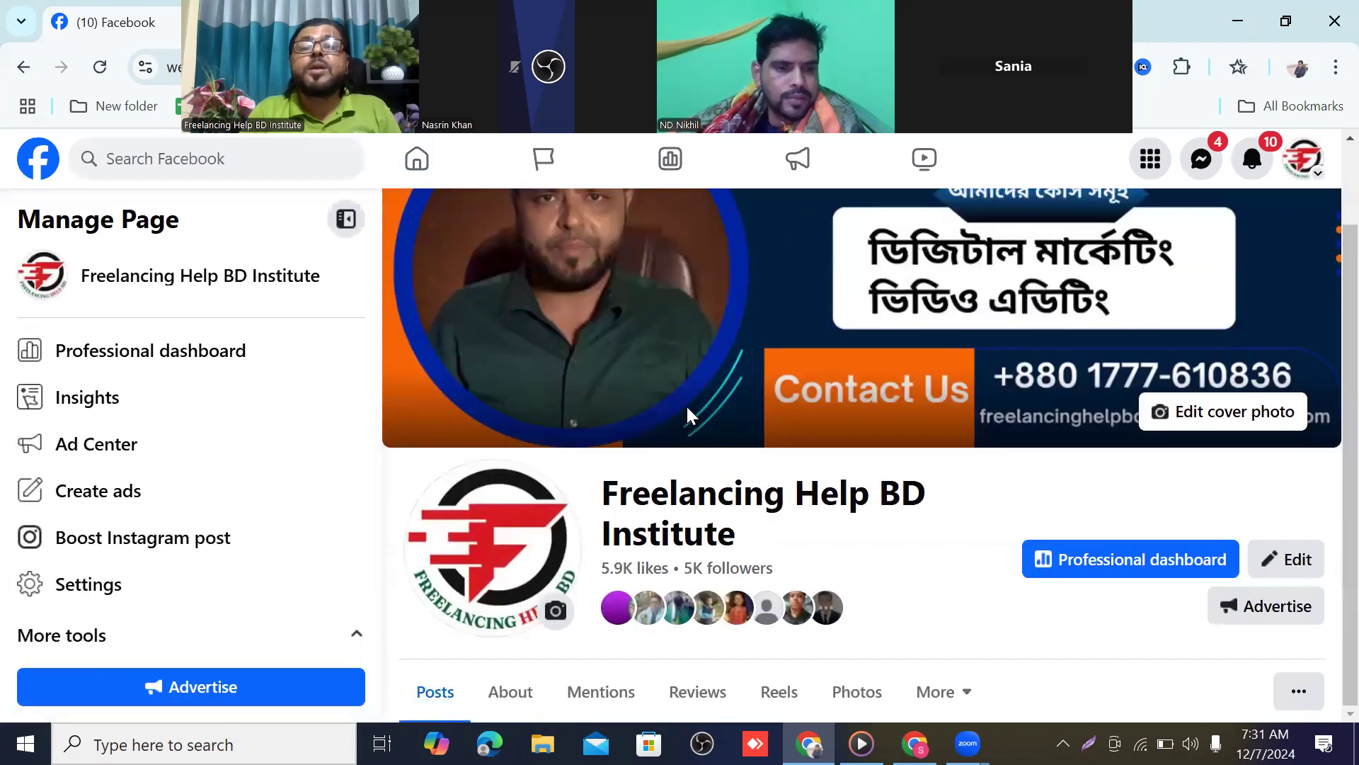
scroll(687, 409, down, 5)
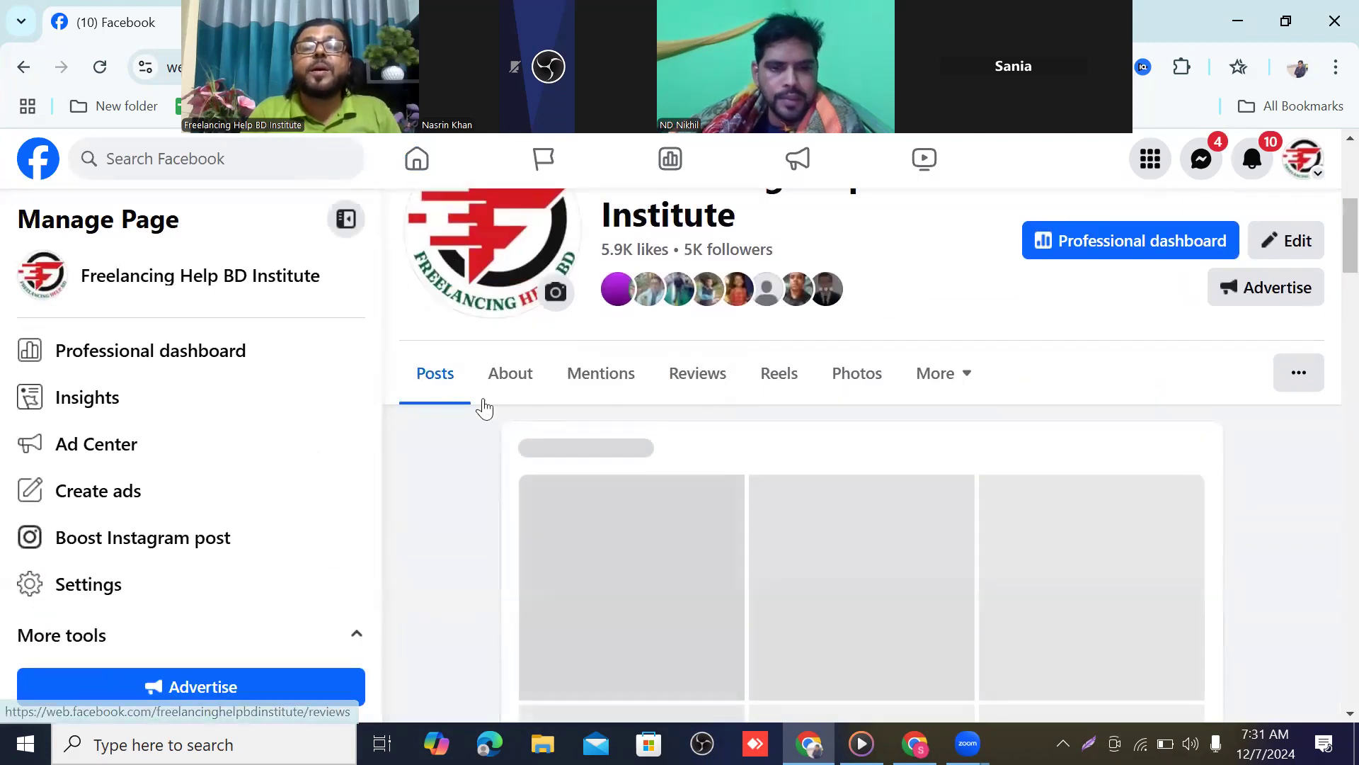
Open the Page's About > Privacy and legal info and copy its web address
click(522, 376)
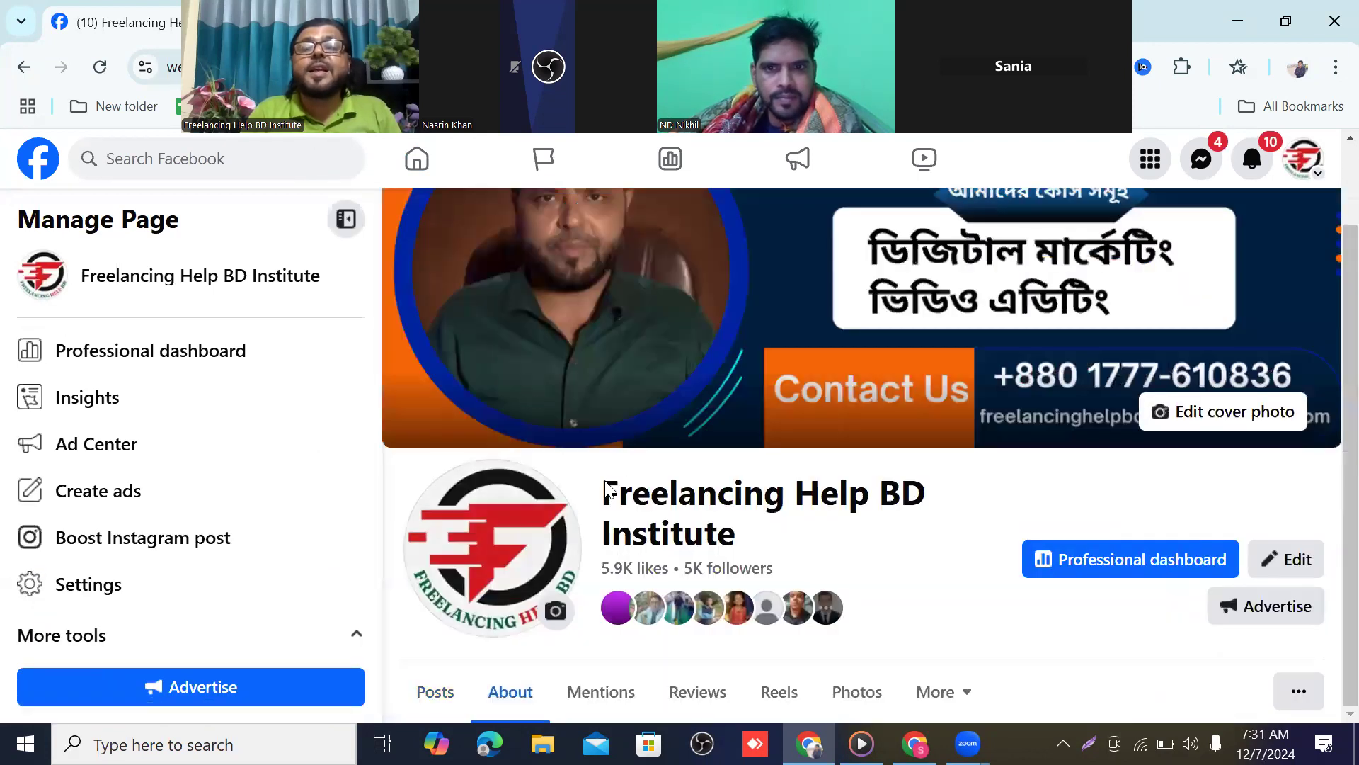
scroll(646, 488, down, 6)
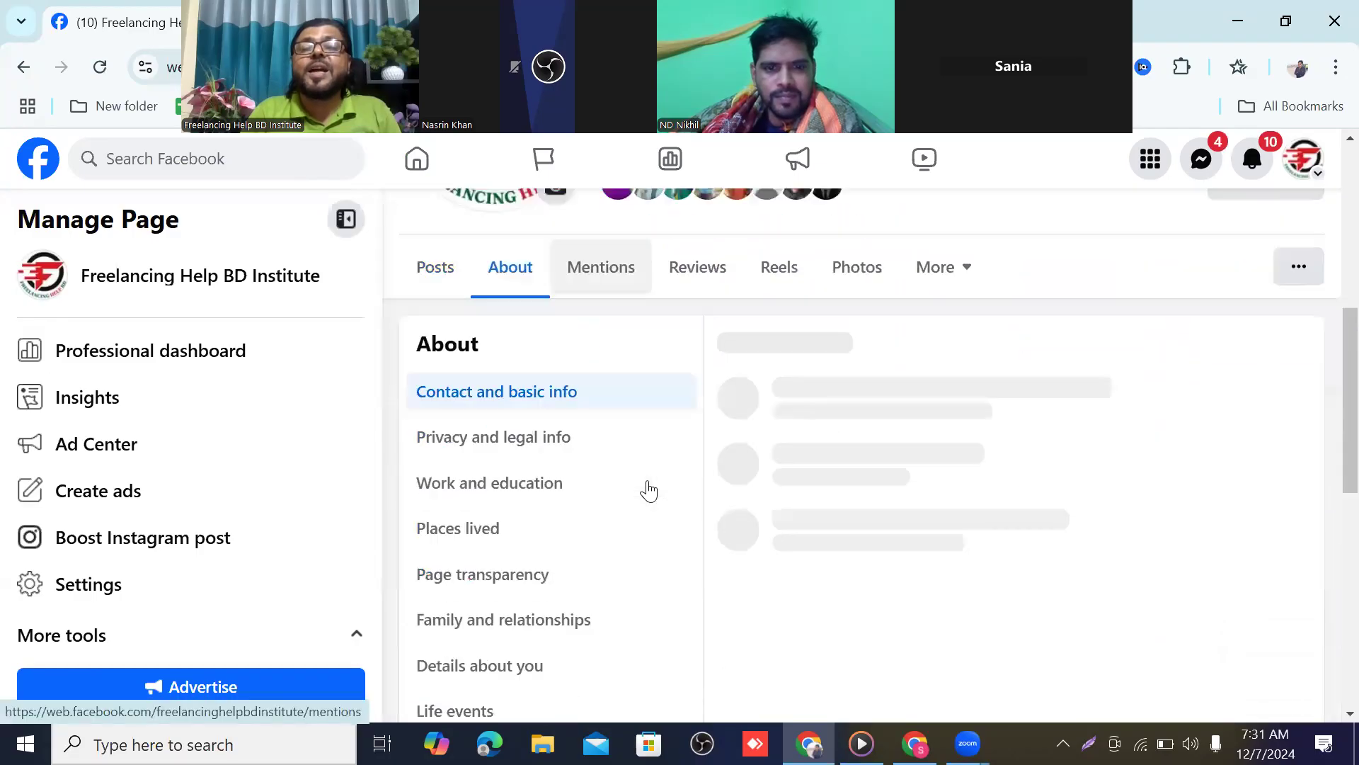
click(529, 451)
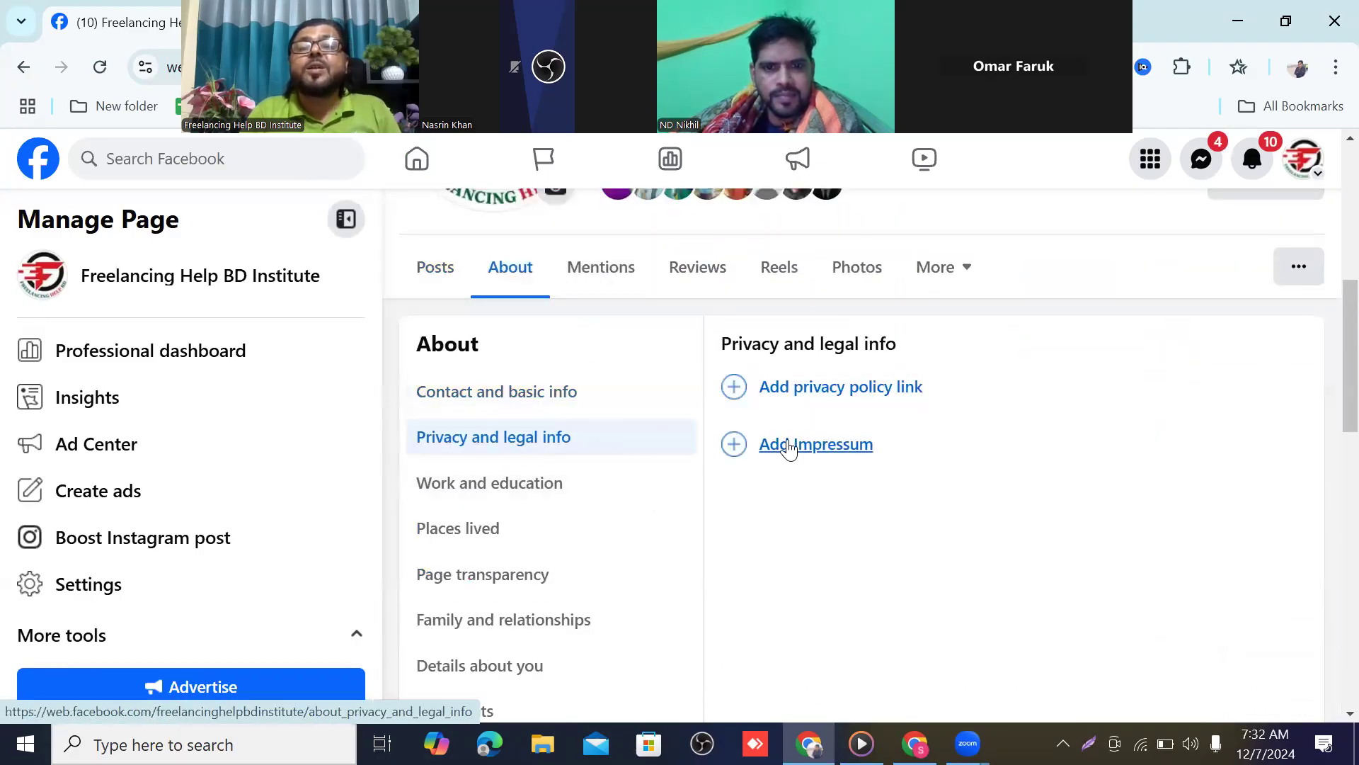
scroll(796, 444, up, 2)
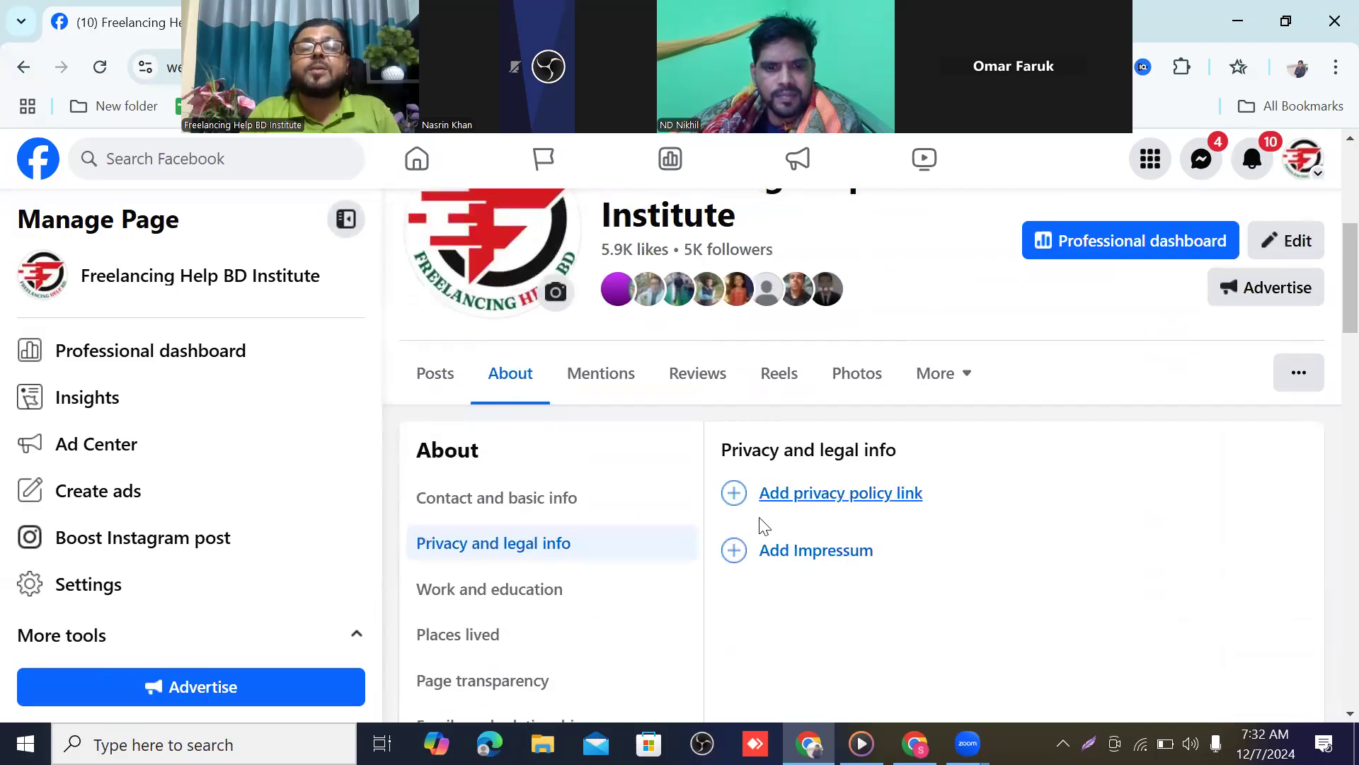
scroll(460, 283, up, 3)
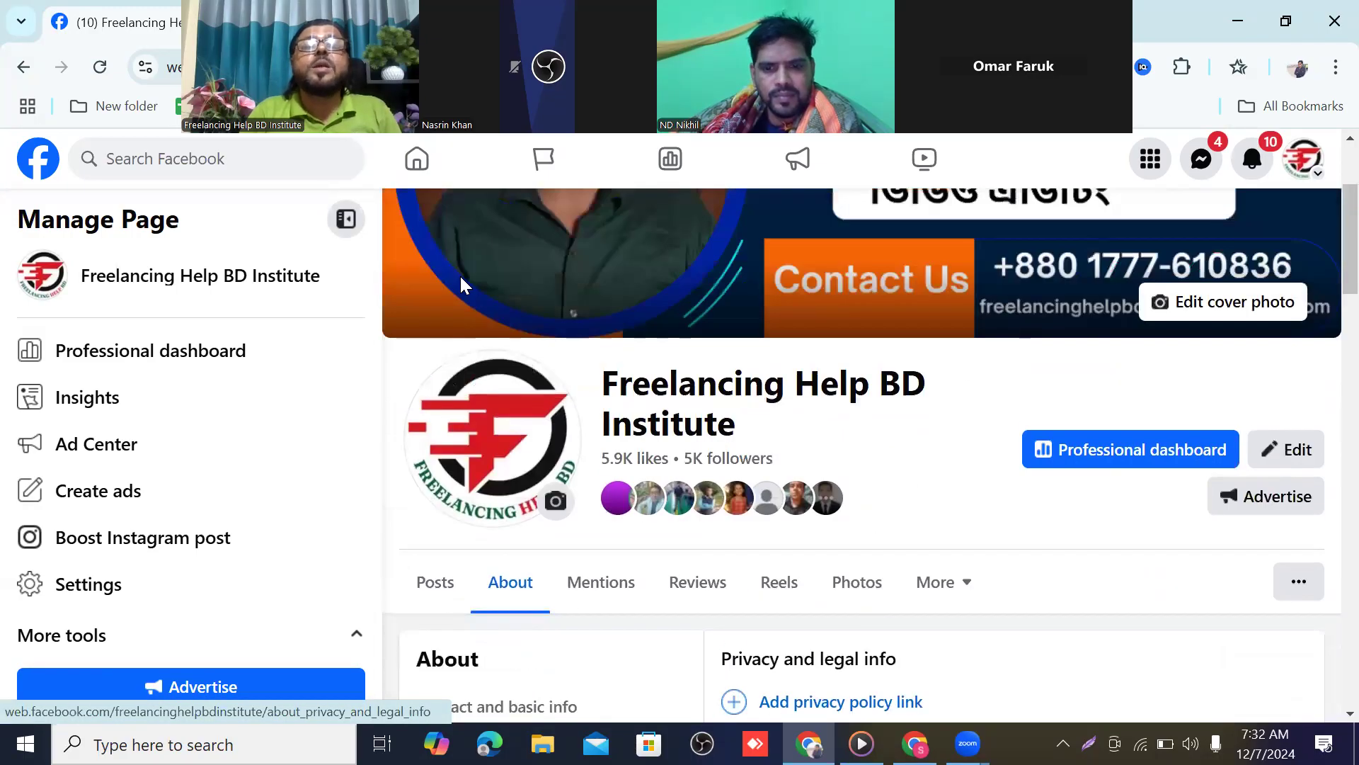
click(582, 68)
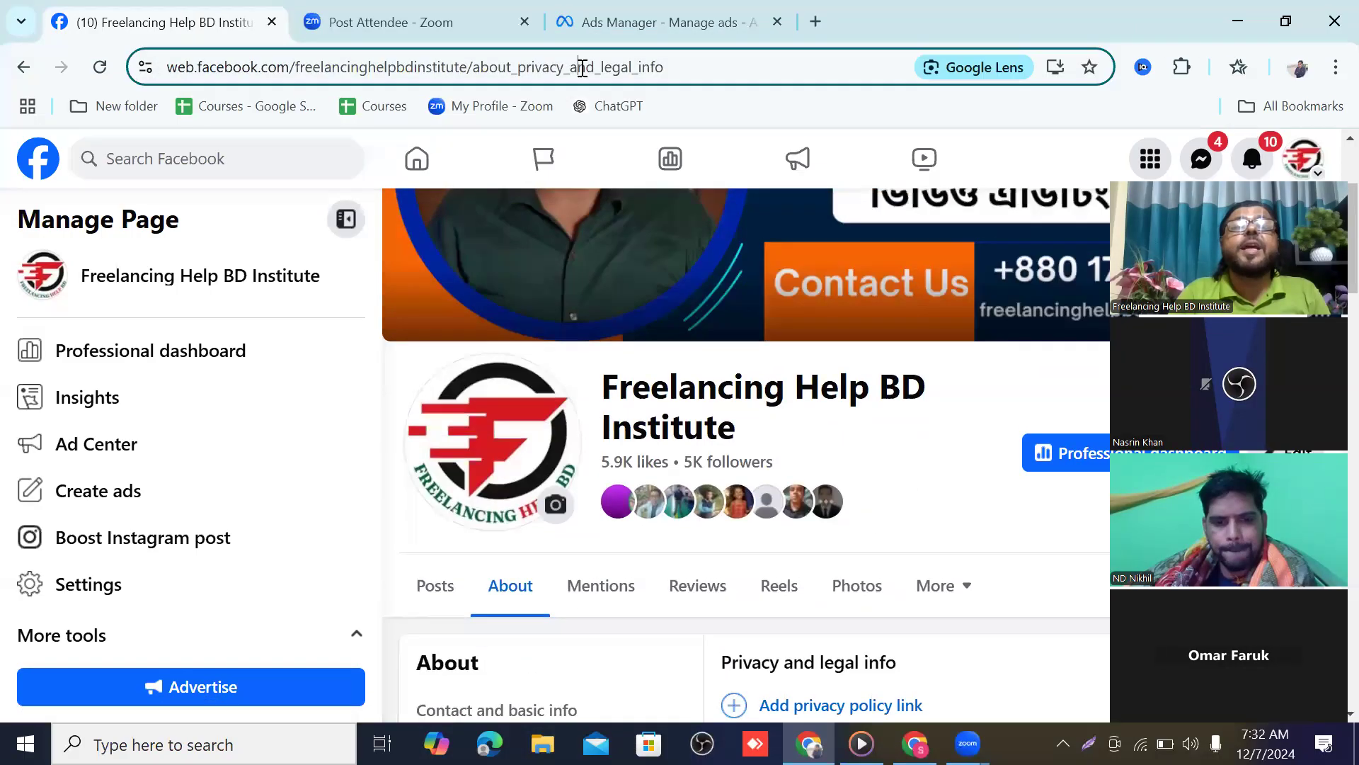
right_click(582, 68)
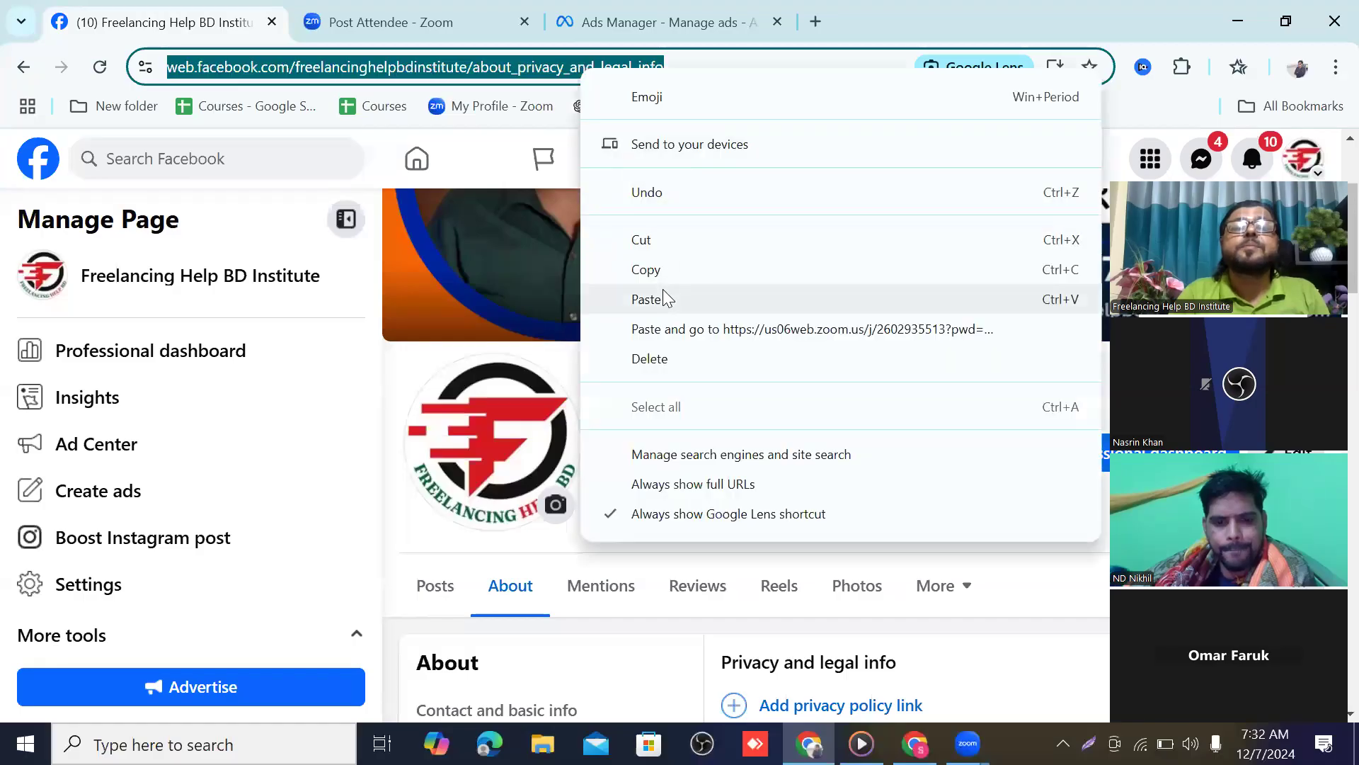
click(663, 267)
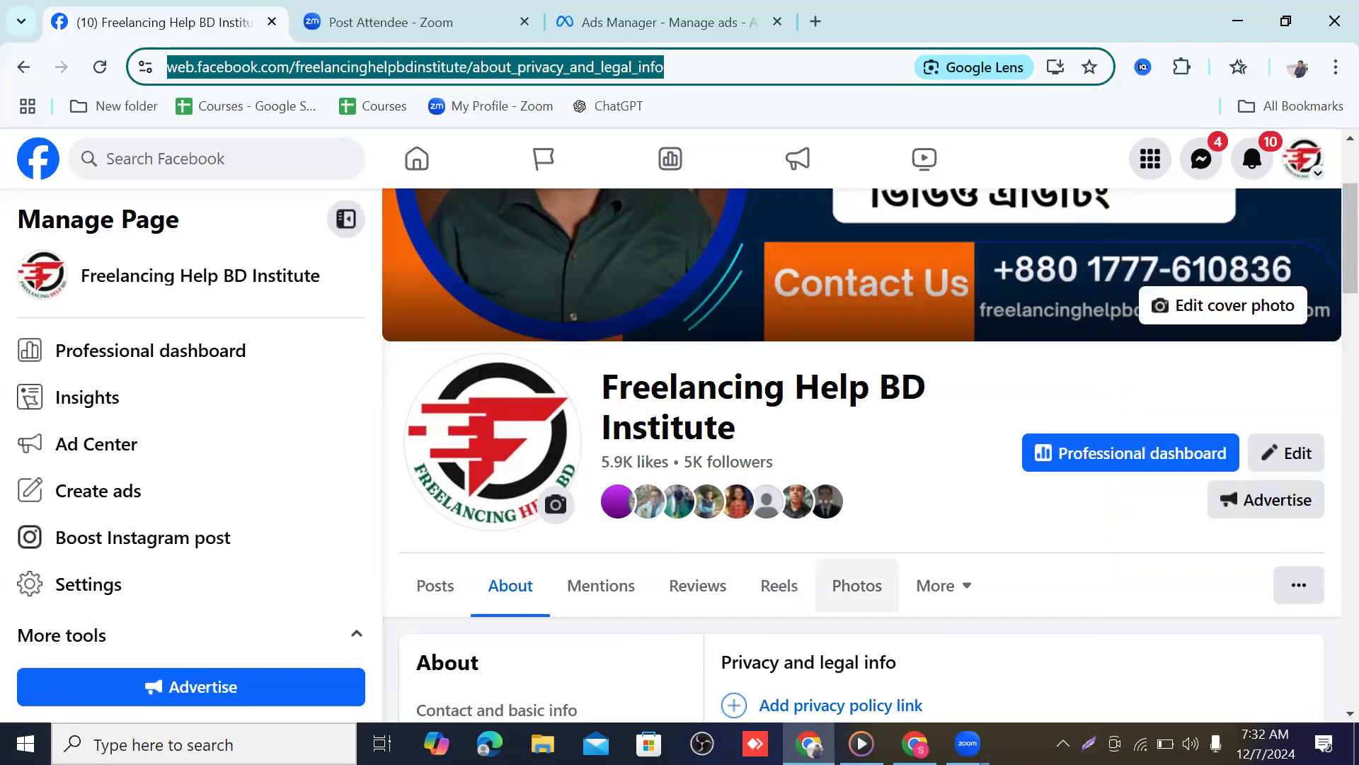
Paste the Page's privacy info URL into the form's privacy policy Link field
click(623, 22)
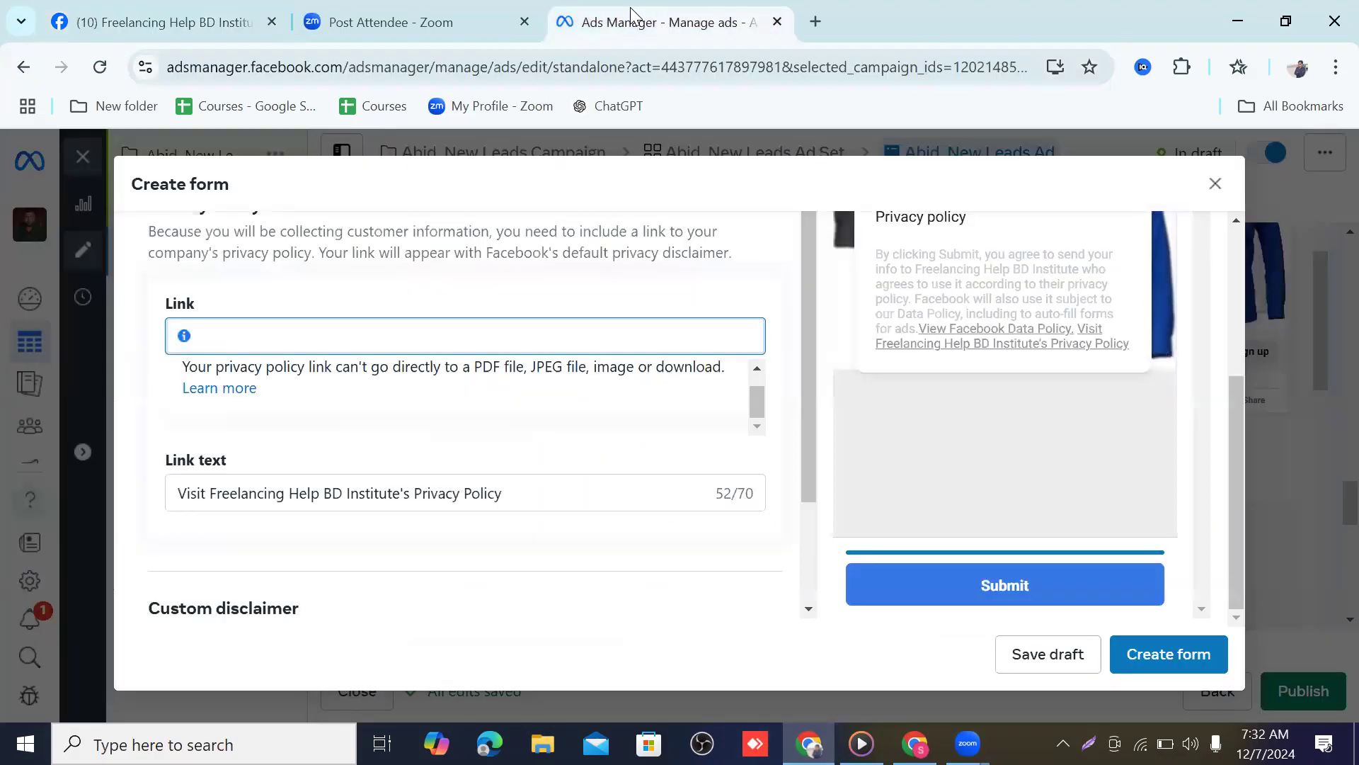
right_click(224, 332)
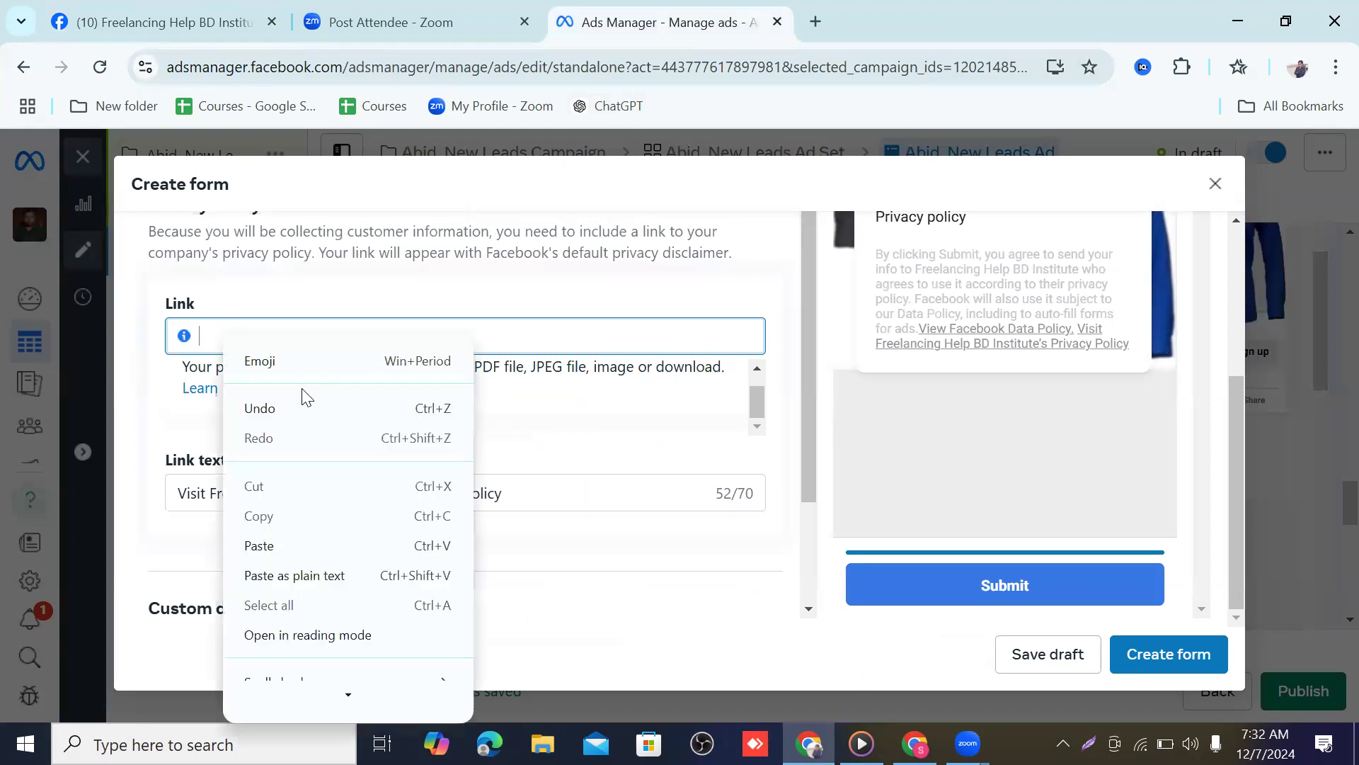
click(282, 544)
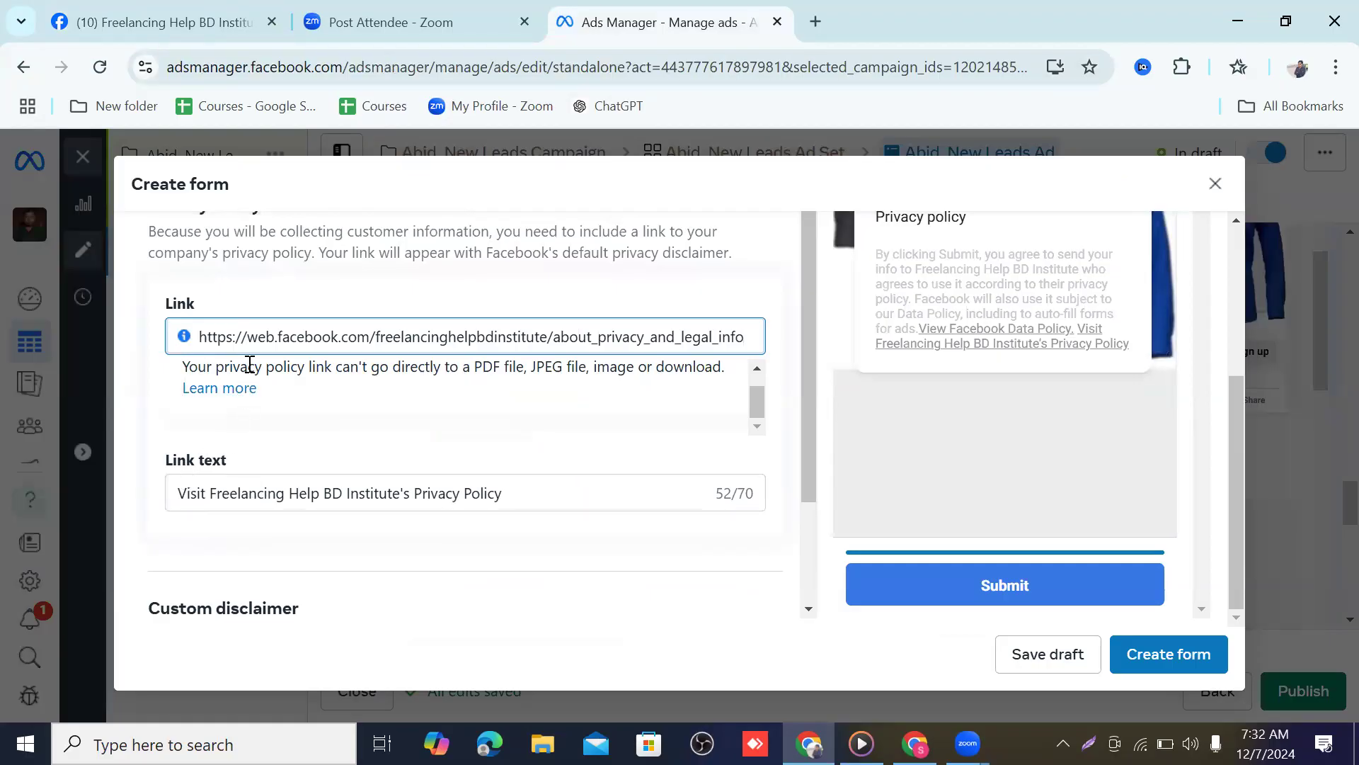
Append 'read our policy' to the privacy policy link text, removing the stray letter
click(283, 493)
drag(543, 416, 140, 381)
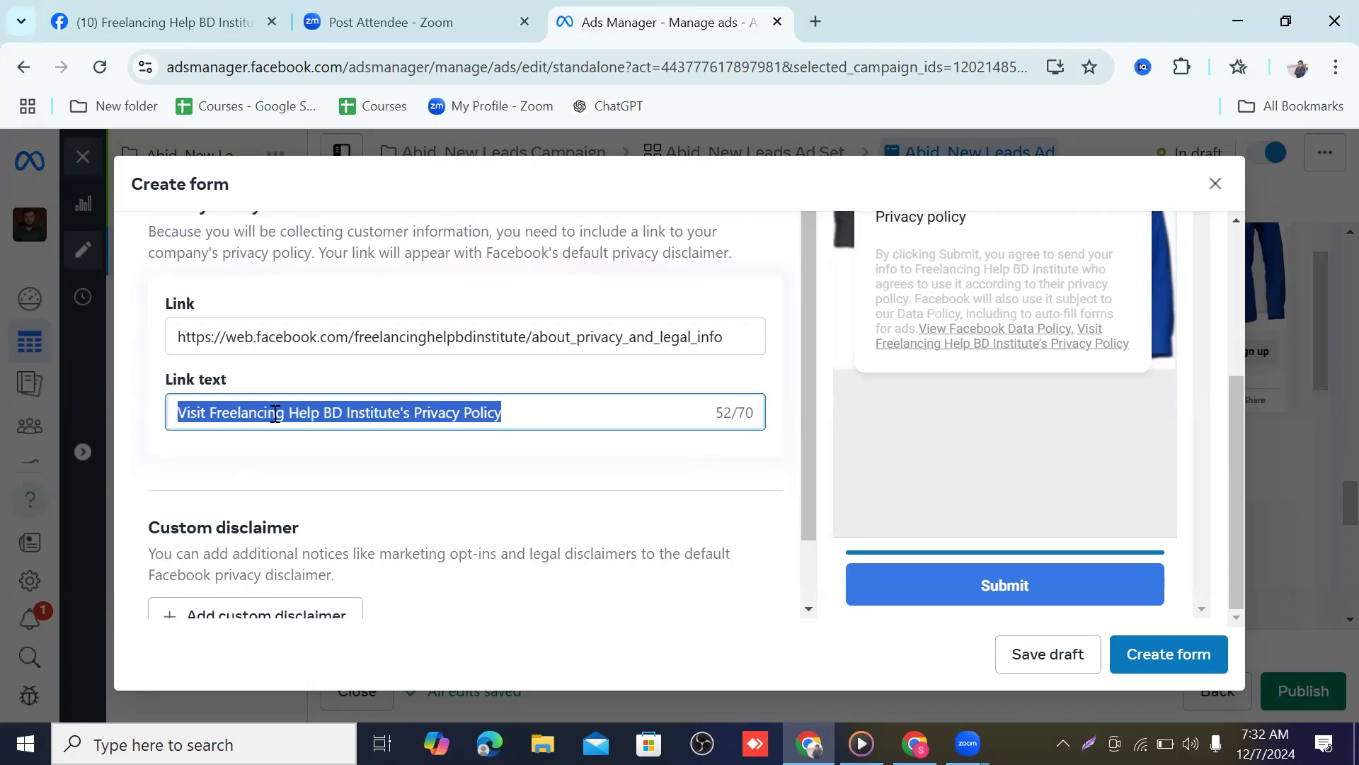
click(505, 417)
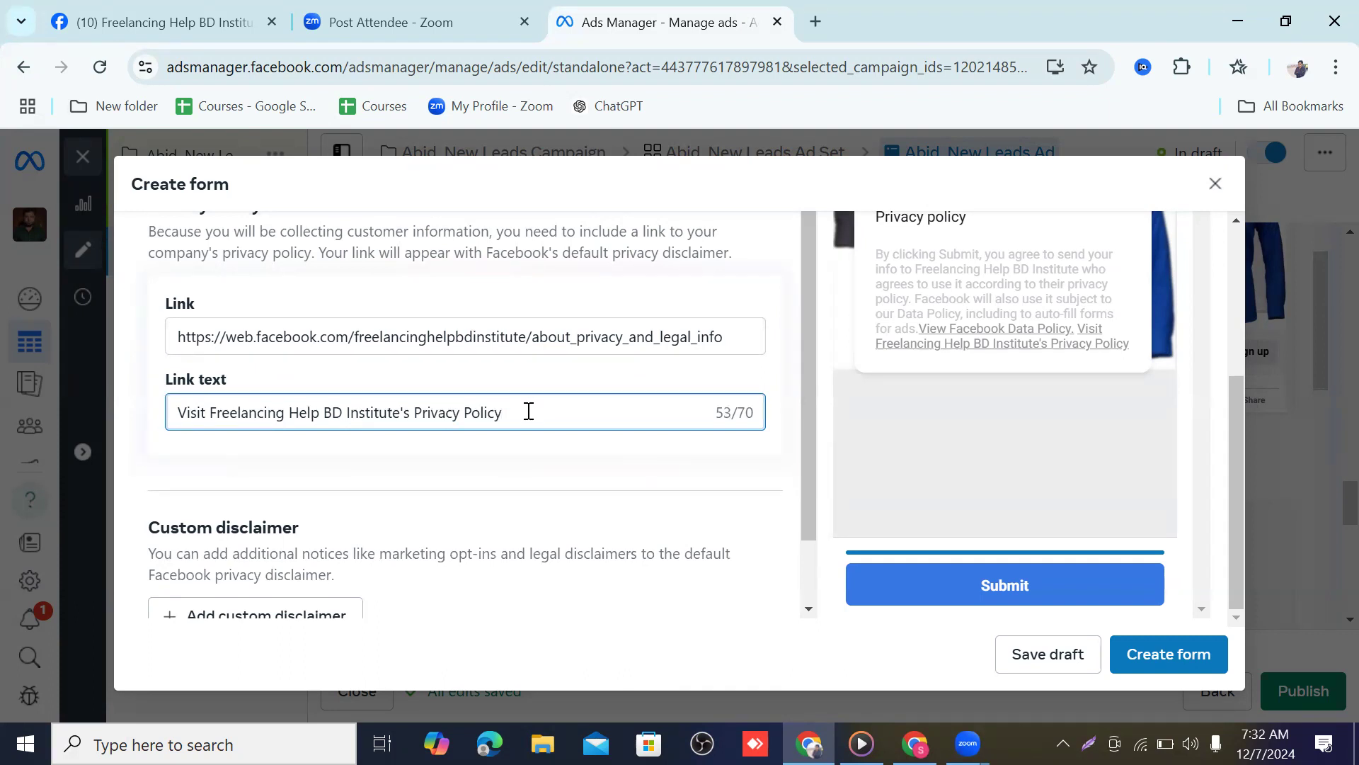
text(rea)
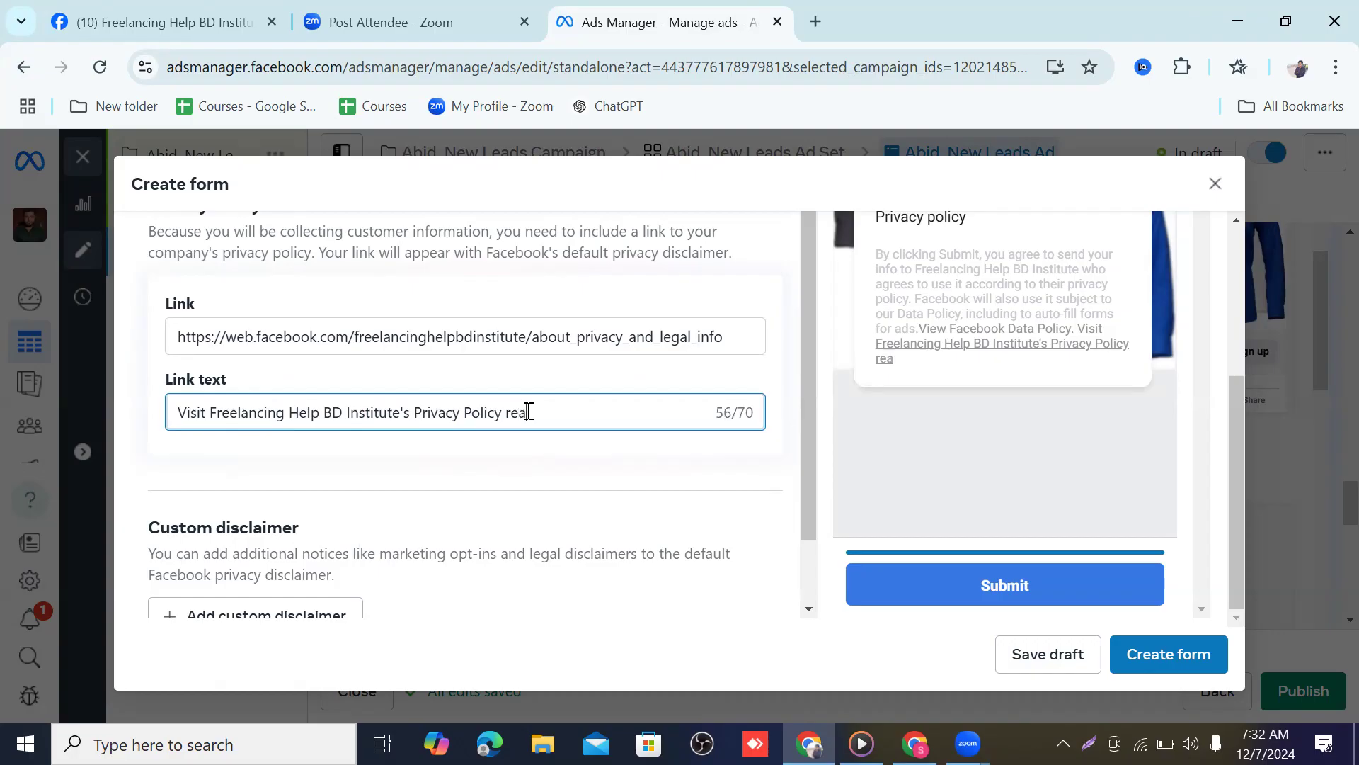
text(d our policy)
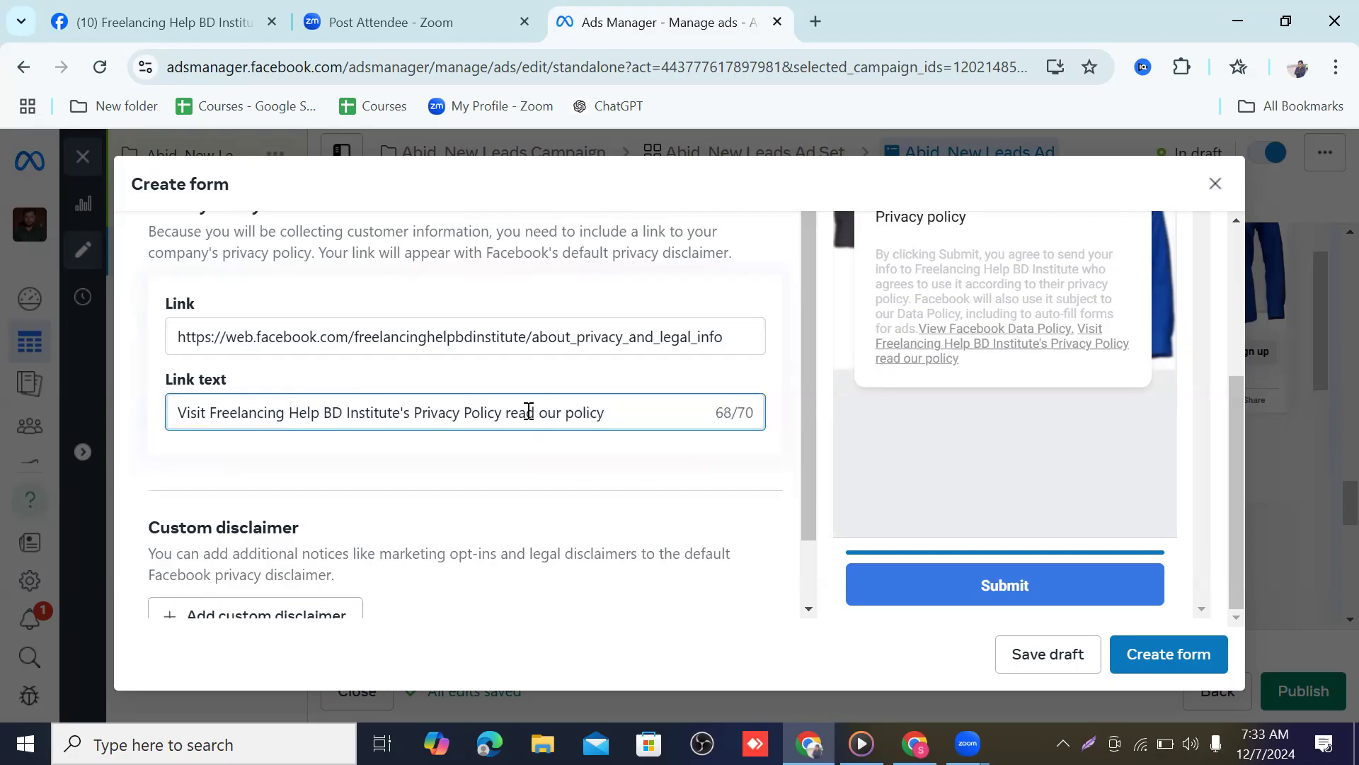
text( l)
key(BackSpace)
scroll(519, 407, down, 2)
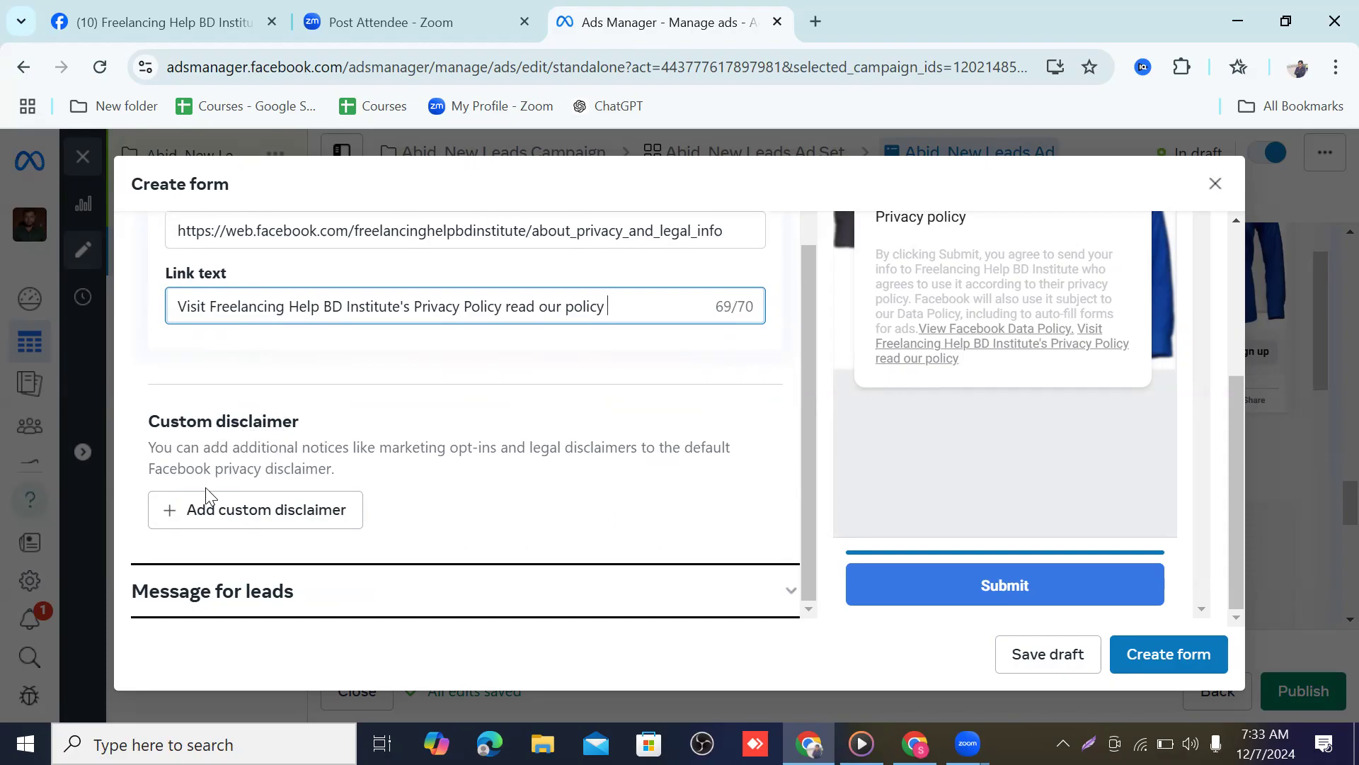
Add a custom disclaimer whose body text reads 'Thank you for giving information'
click(290, 511)
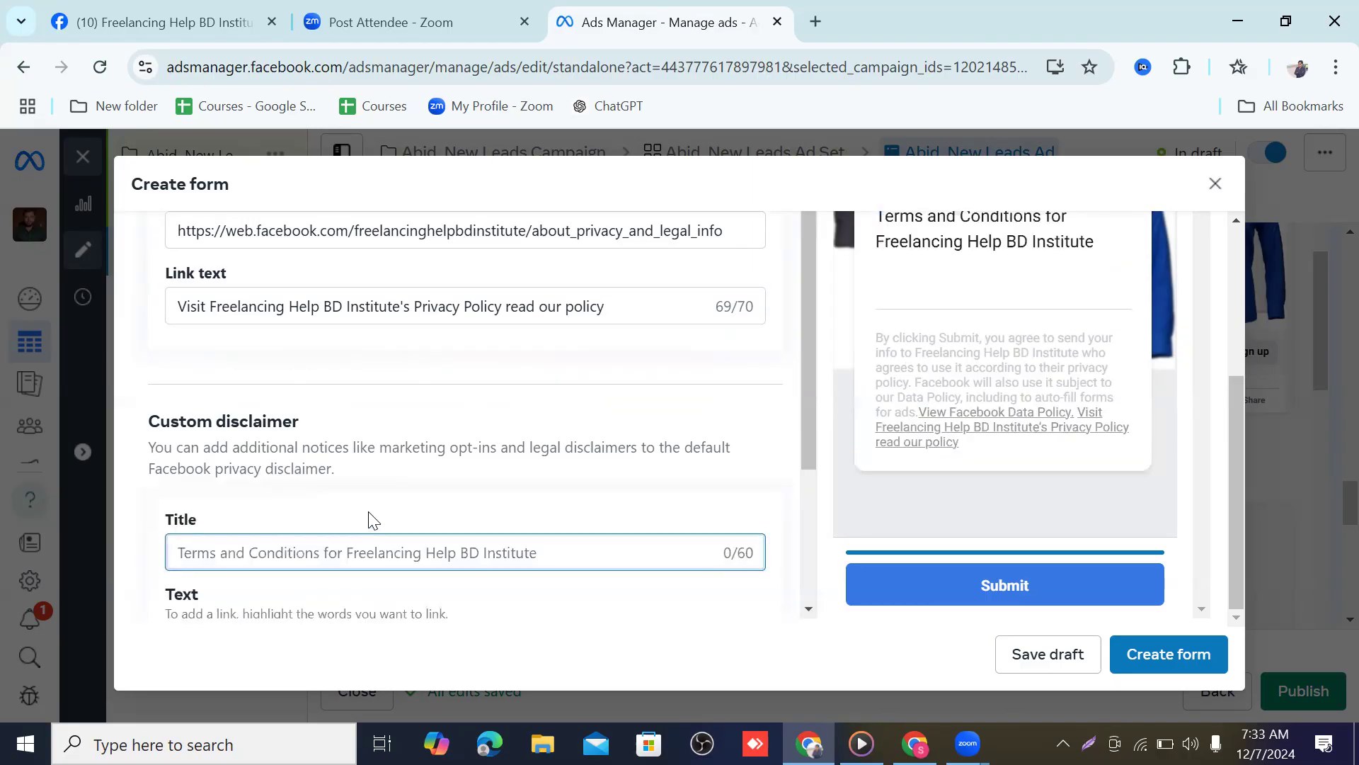
scroll(372, 513, down, 3)
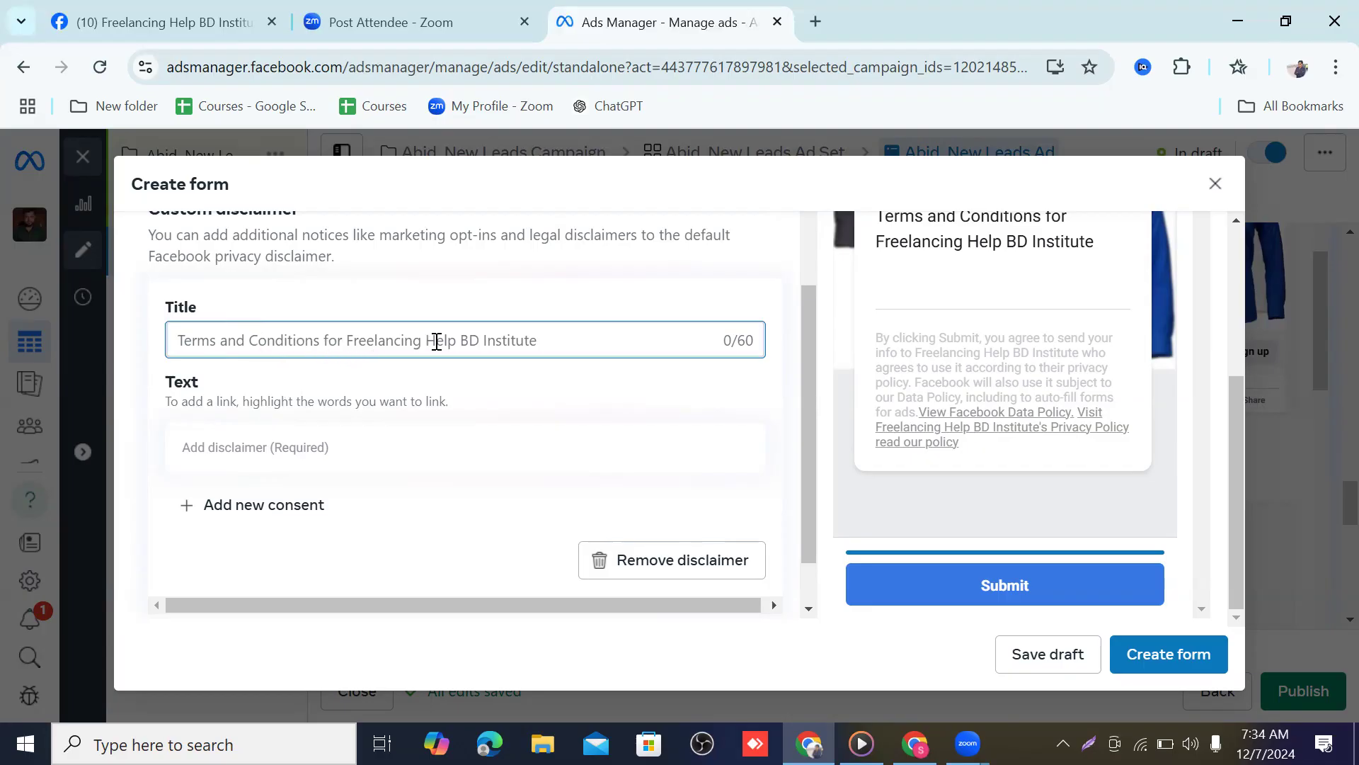
click(247, 409)
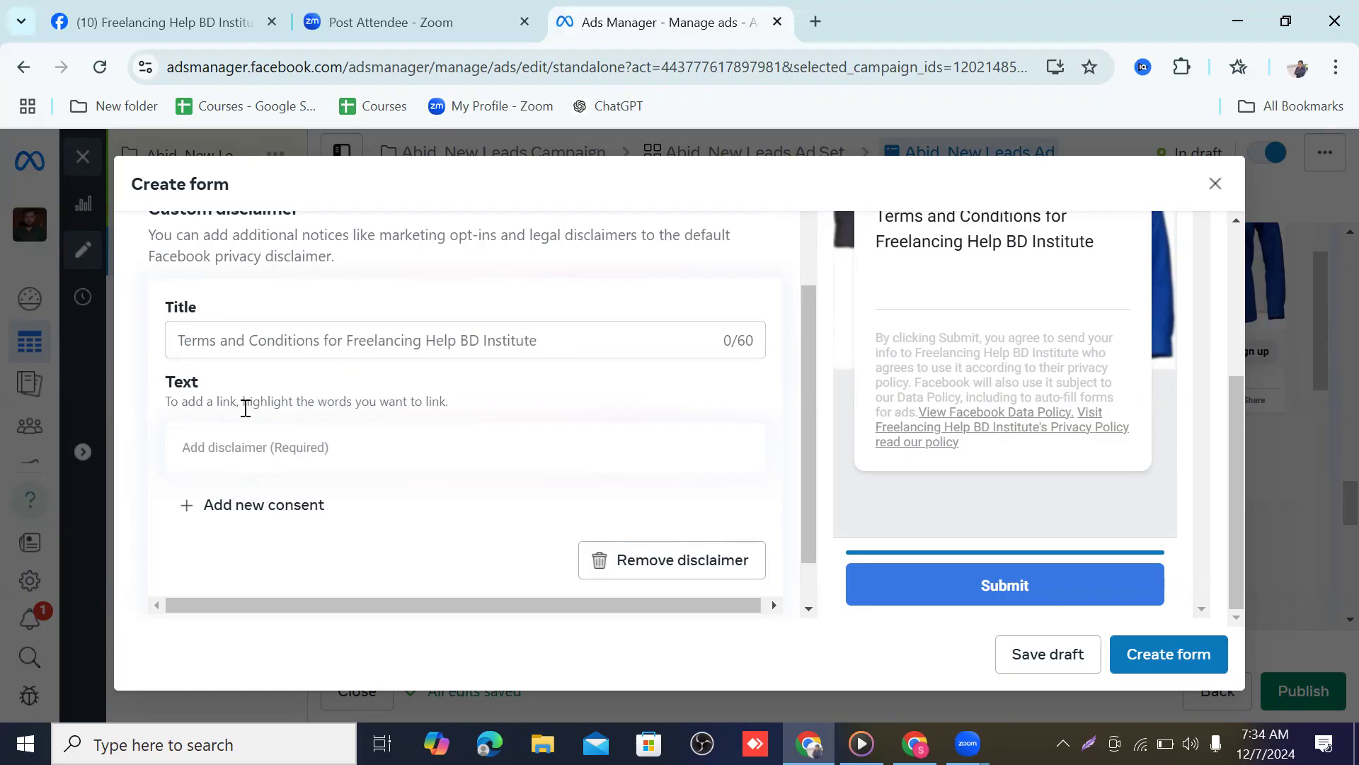
click(266, 446)
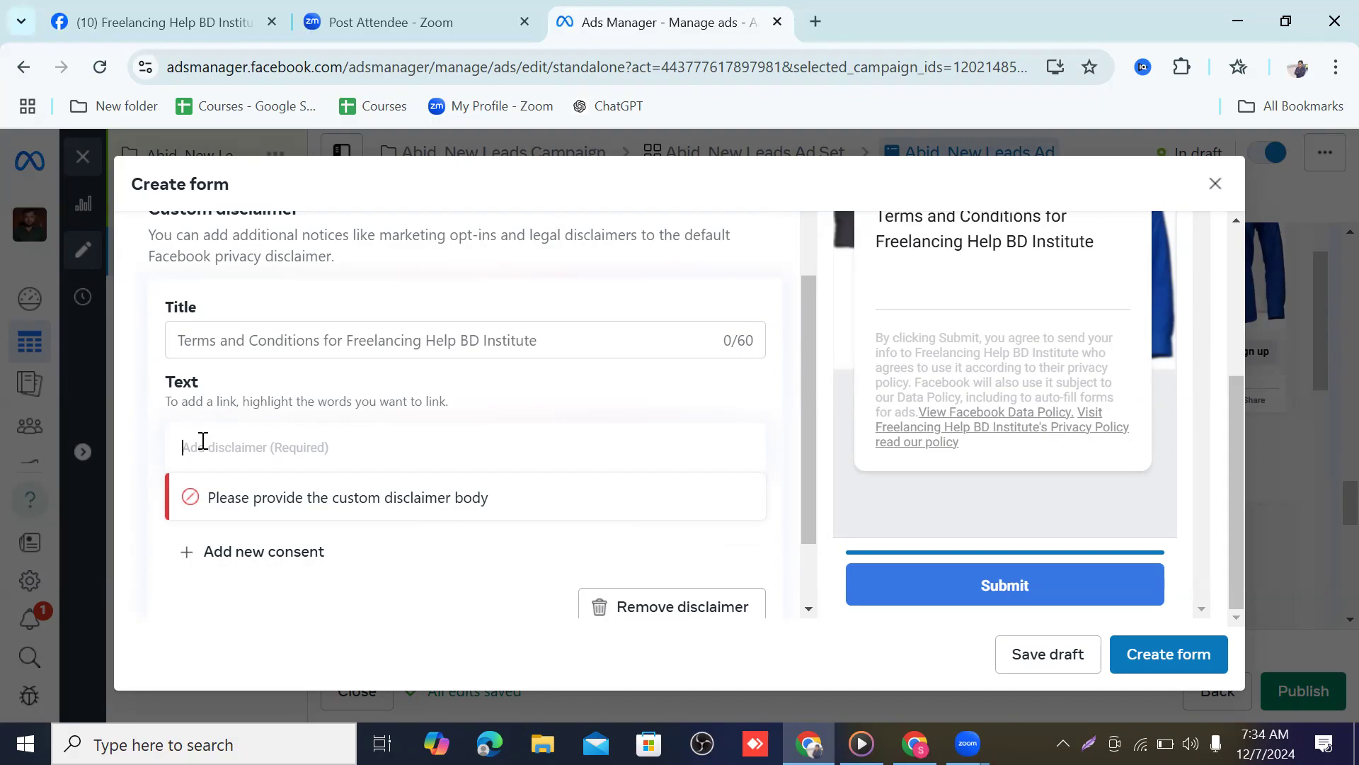
text(t)
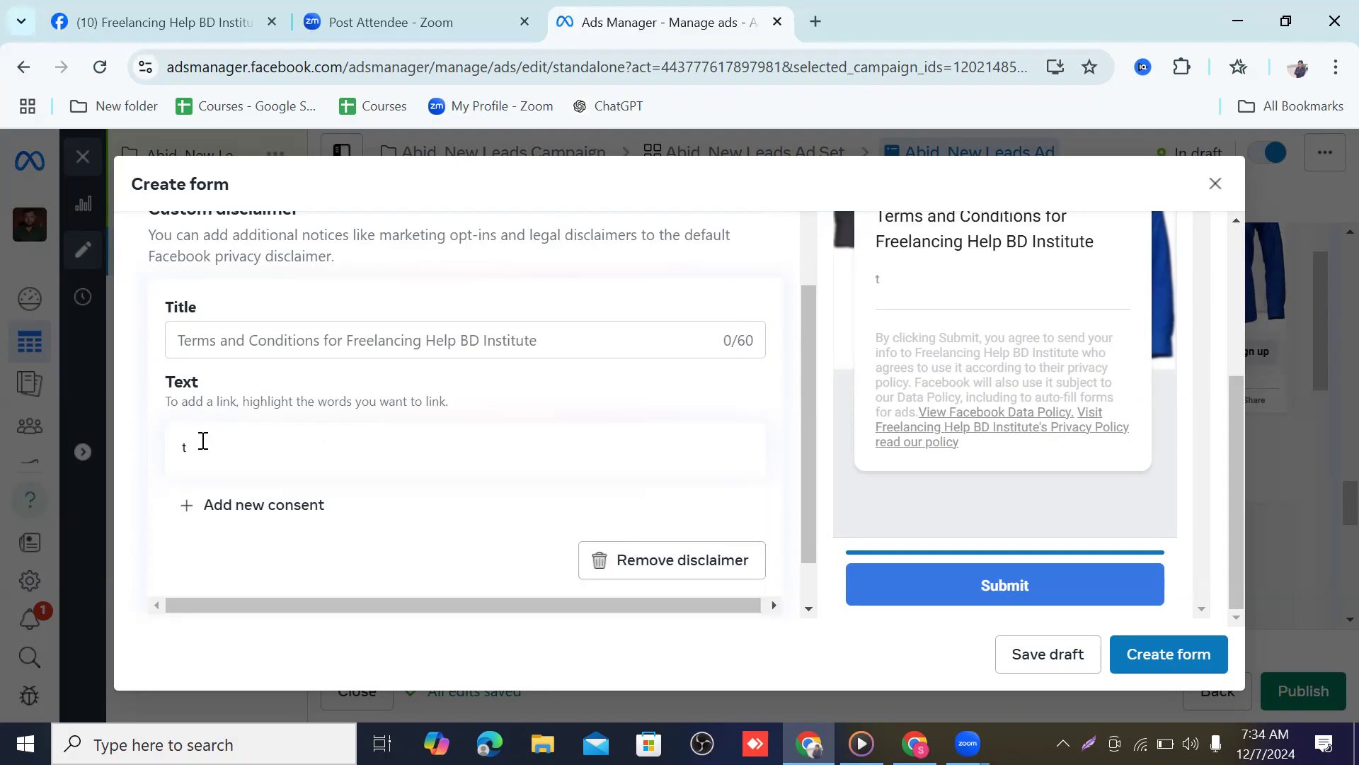
key(BackSpace)
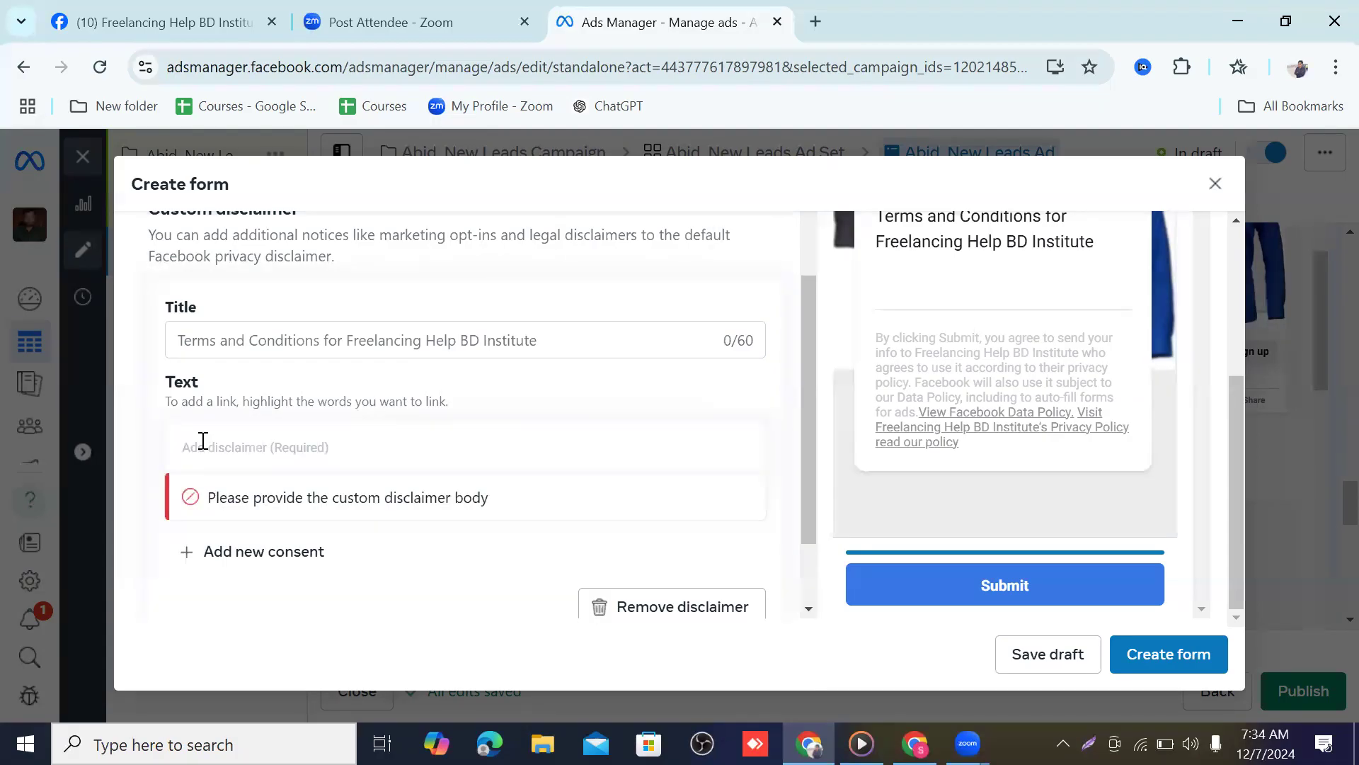
text(Tha)
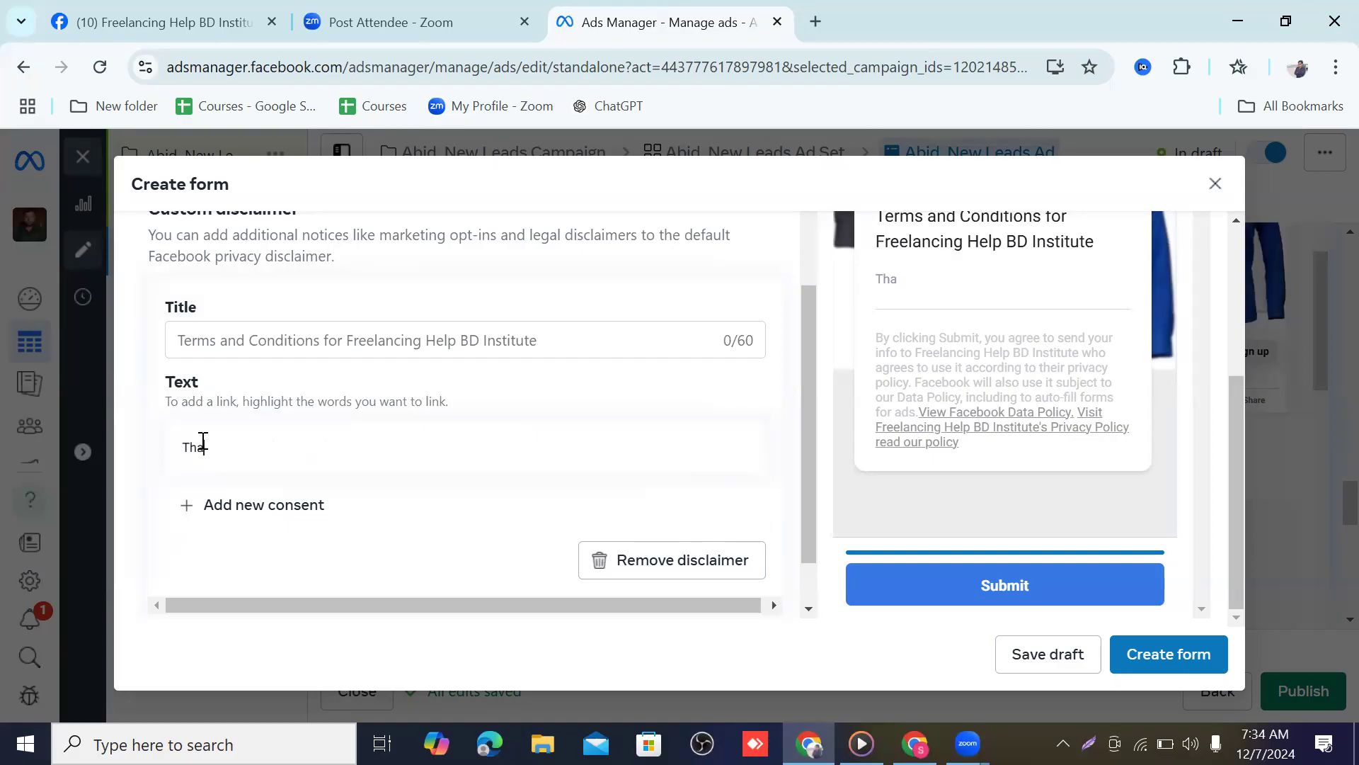
text(nk you for g)
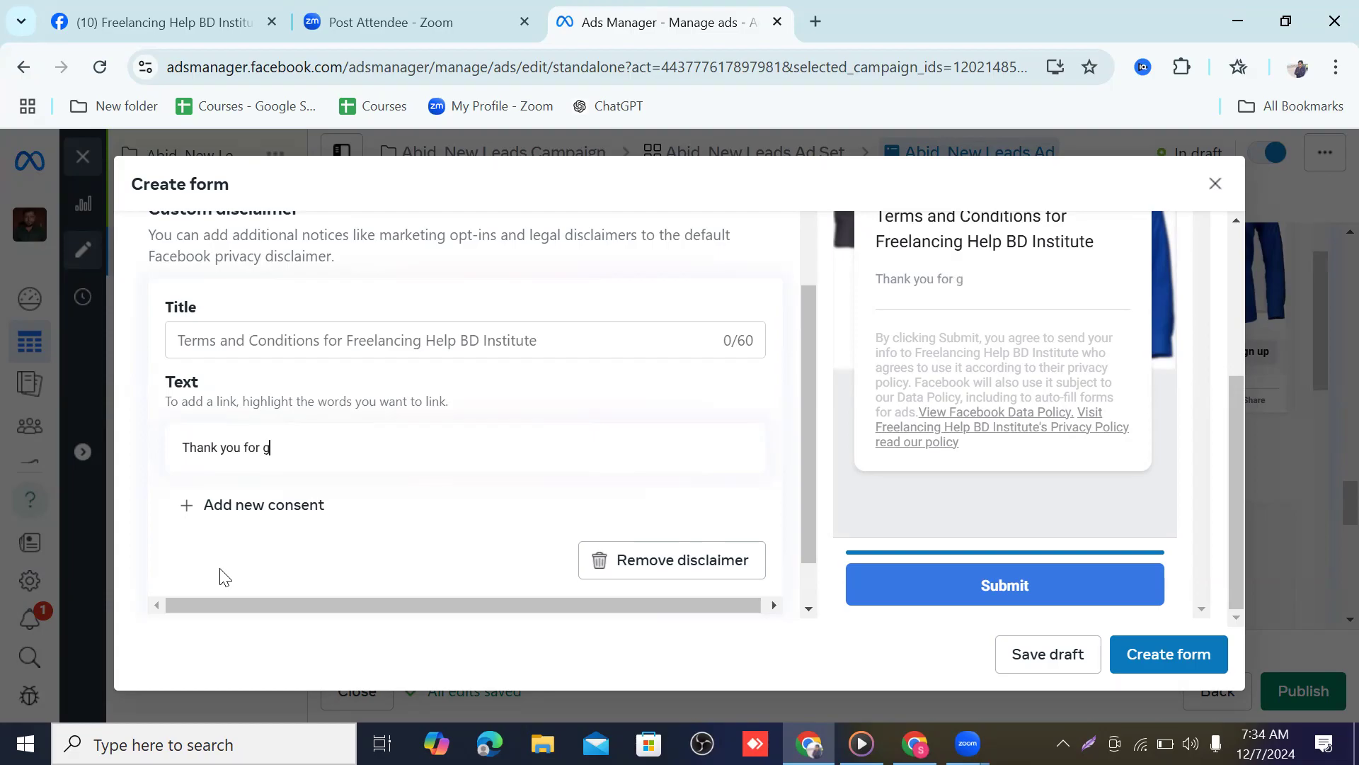
text(iving information)
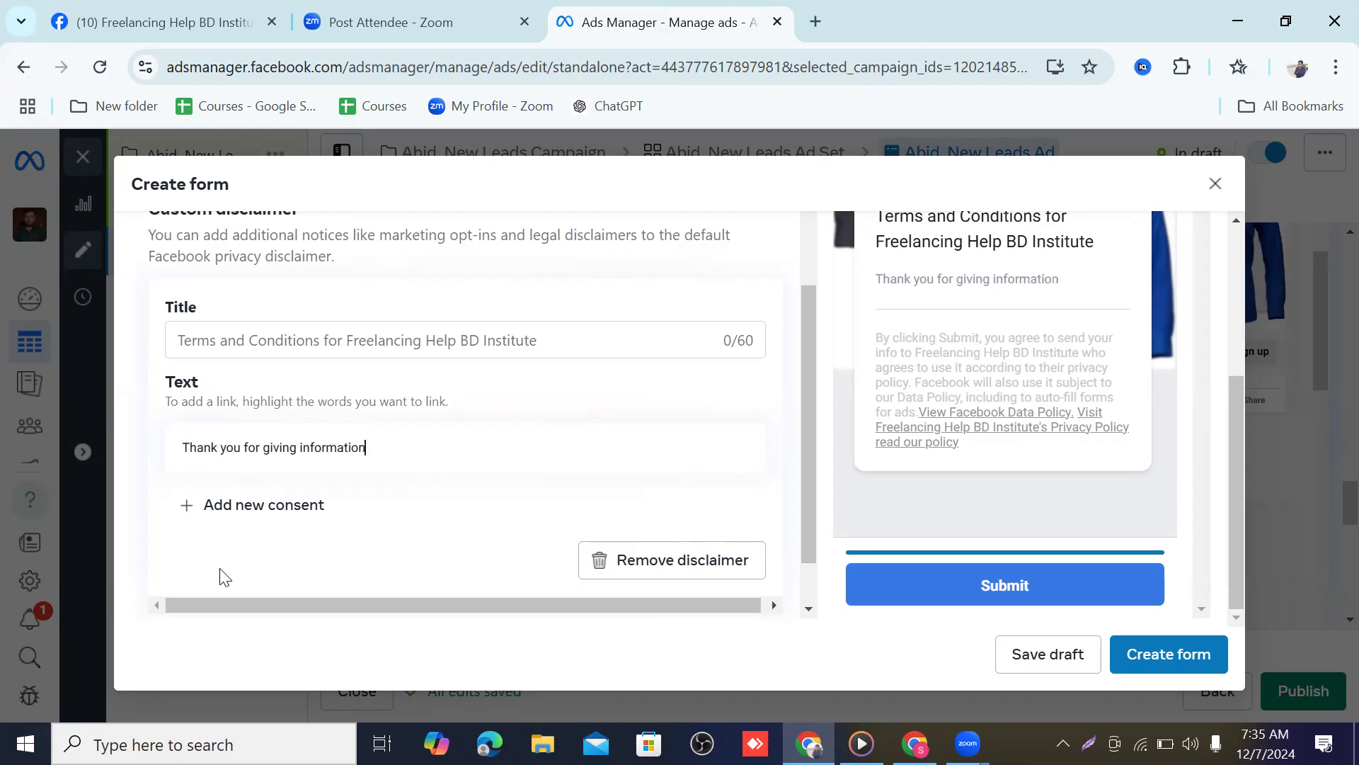
scroll(235, 578, down, 1)
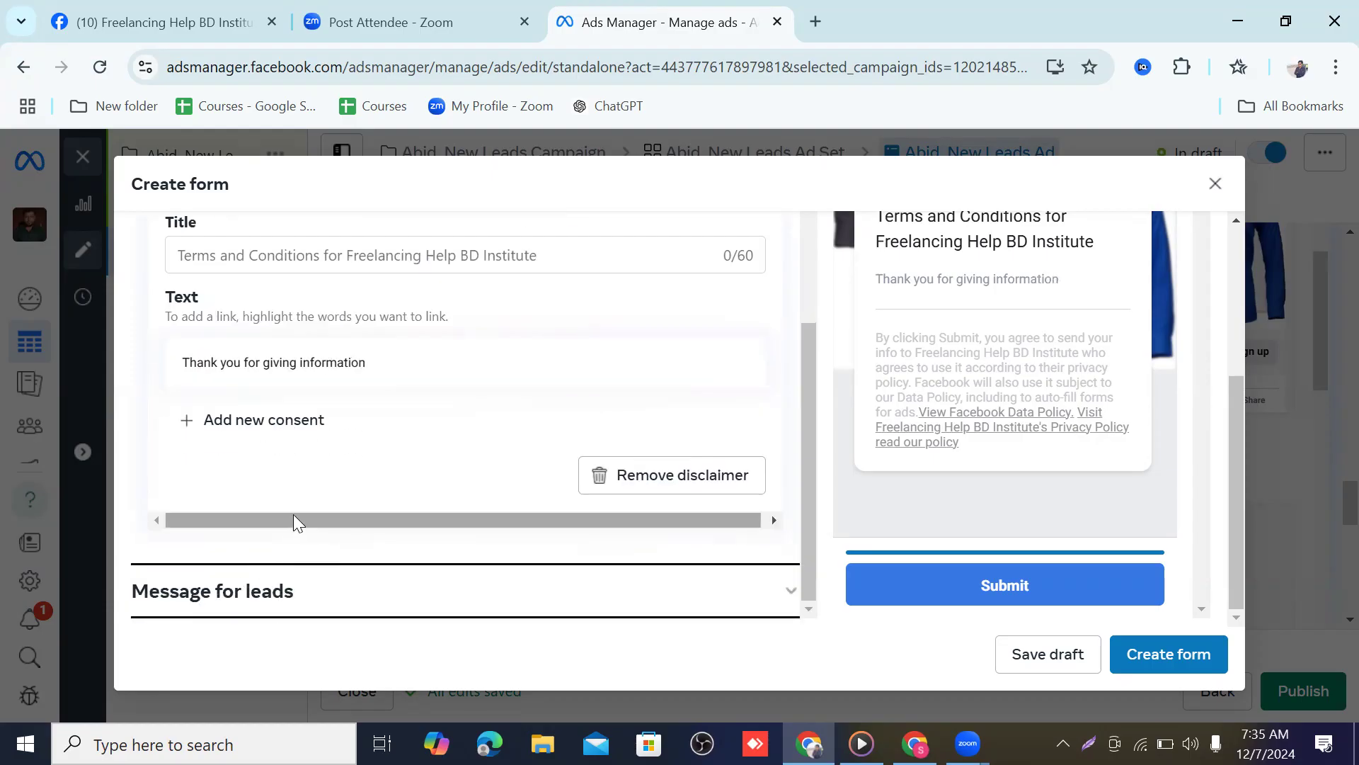
scroll(300, 437, up, 3)
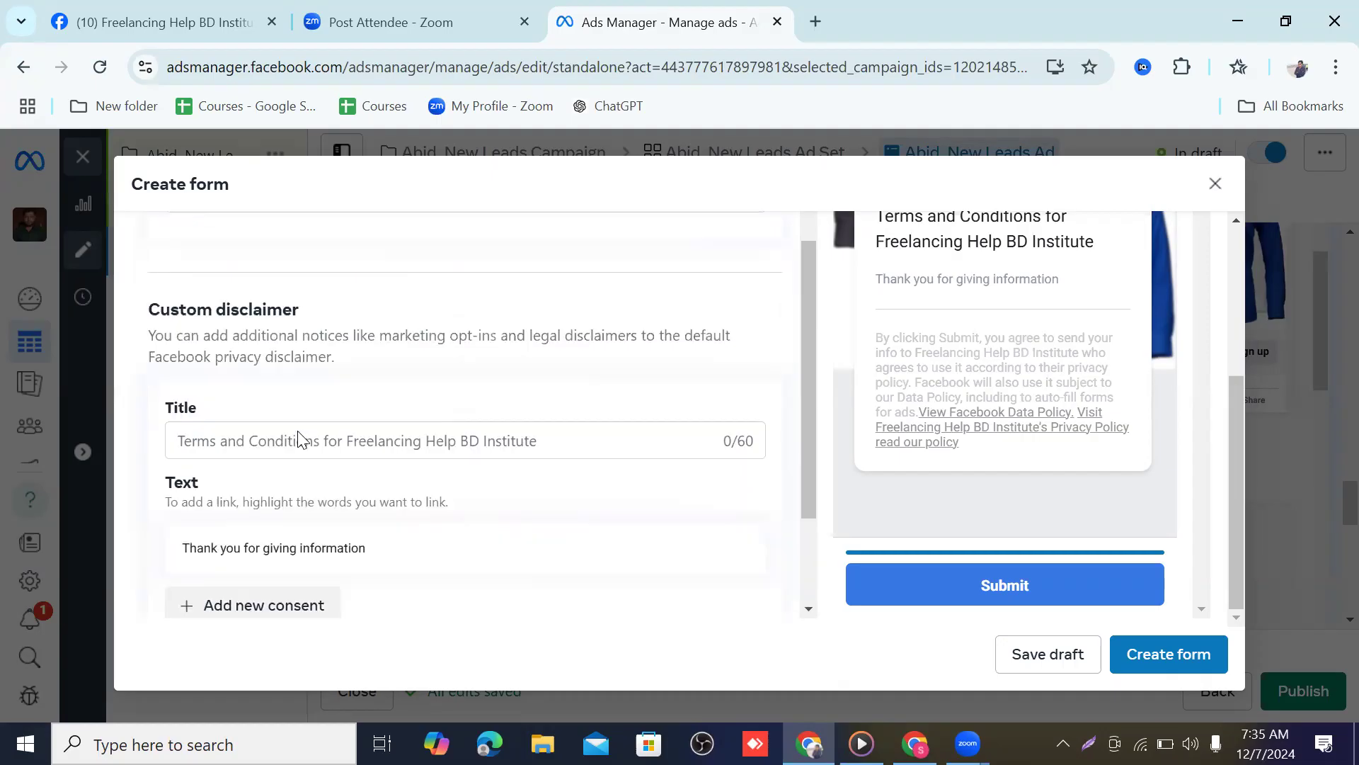
scroll(330, 429, down, 3)
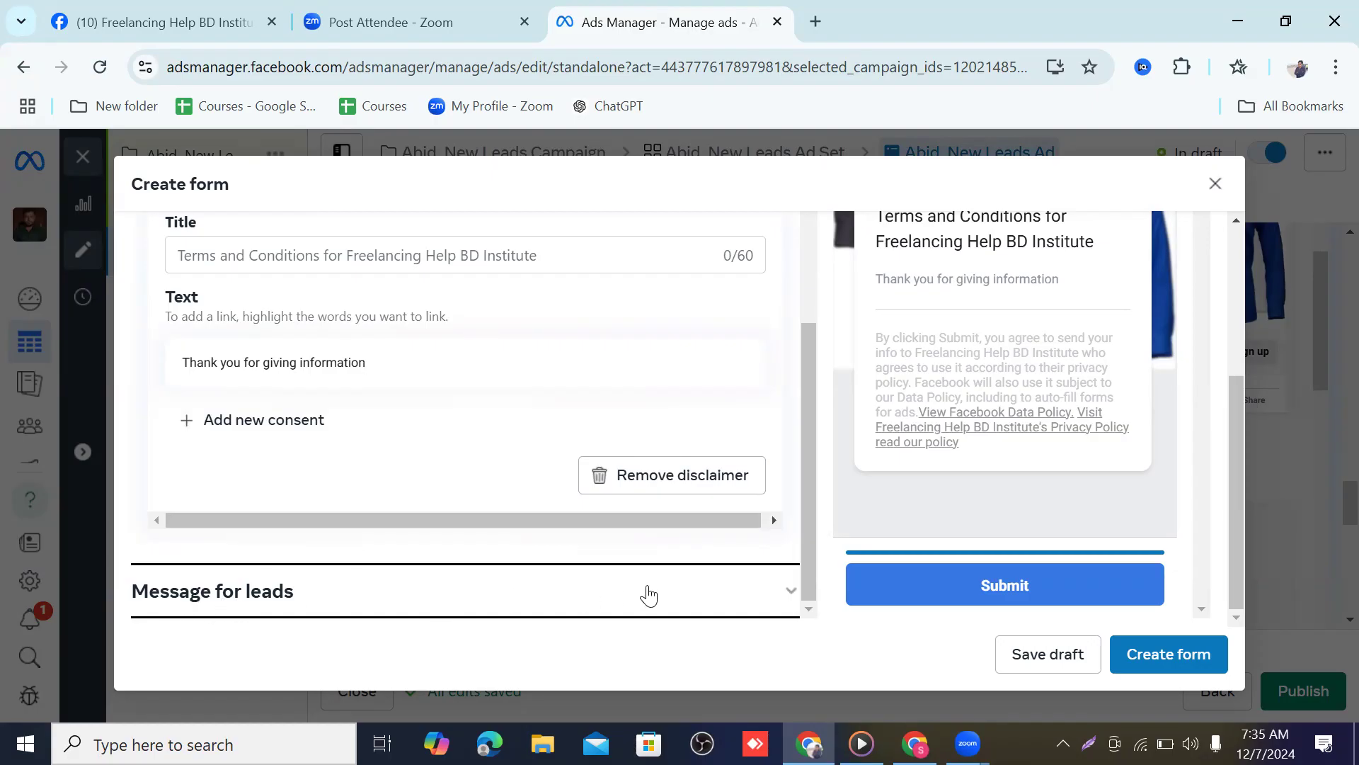
Set the thank-you screen's additional action to Chat on Messenger
click(792, 592)
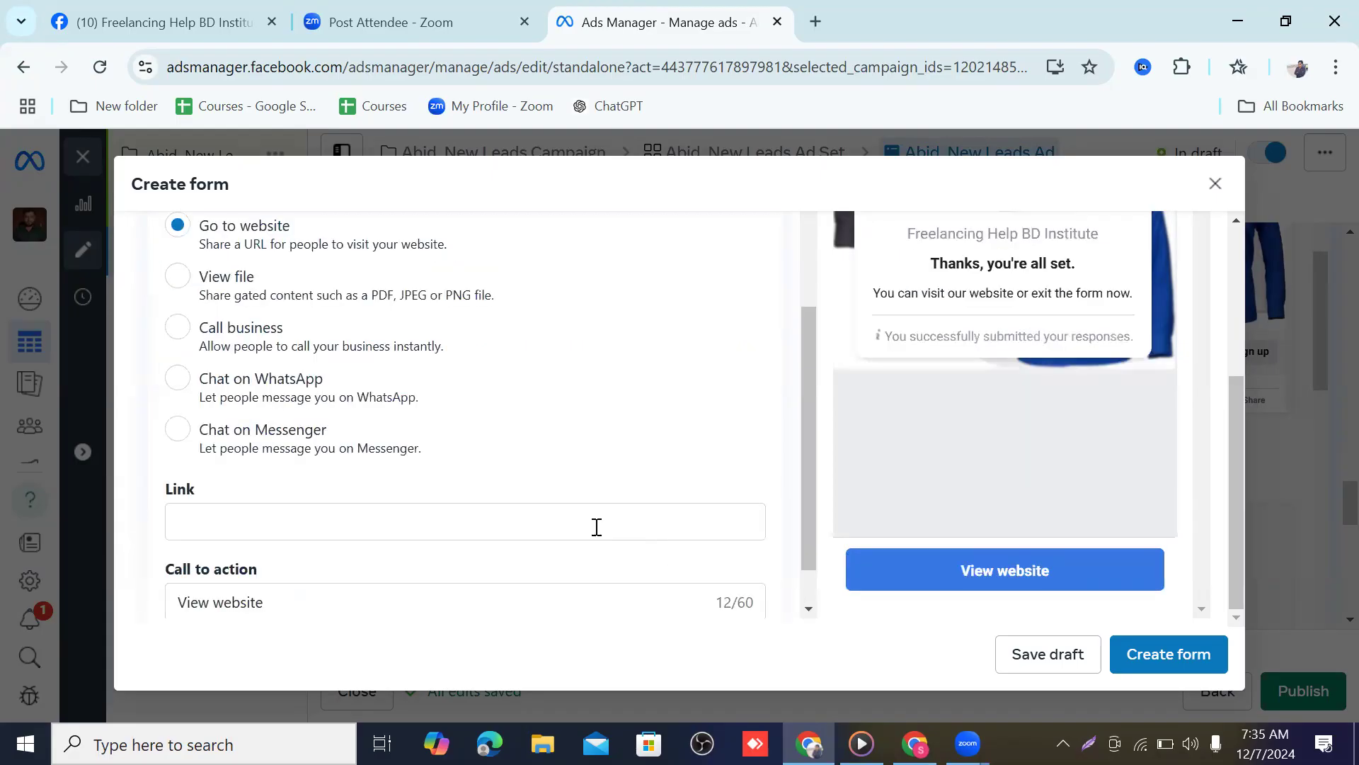
scroll(370, 337, up, 2)
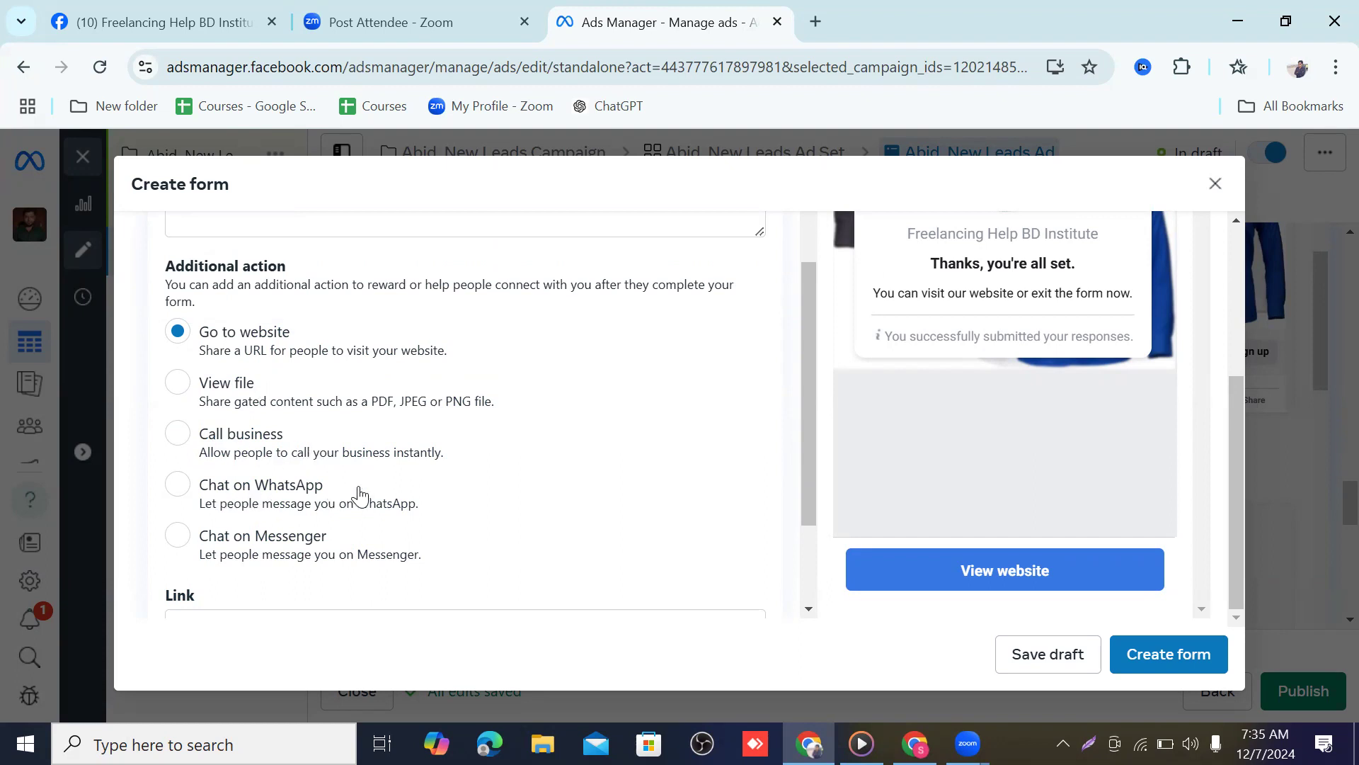
click(177, 539)
Attempt to create the lead form twice, then save it as a draft
scroll(394, 549, down, 2)
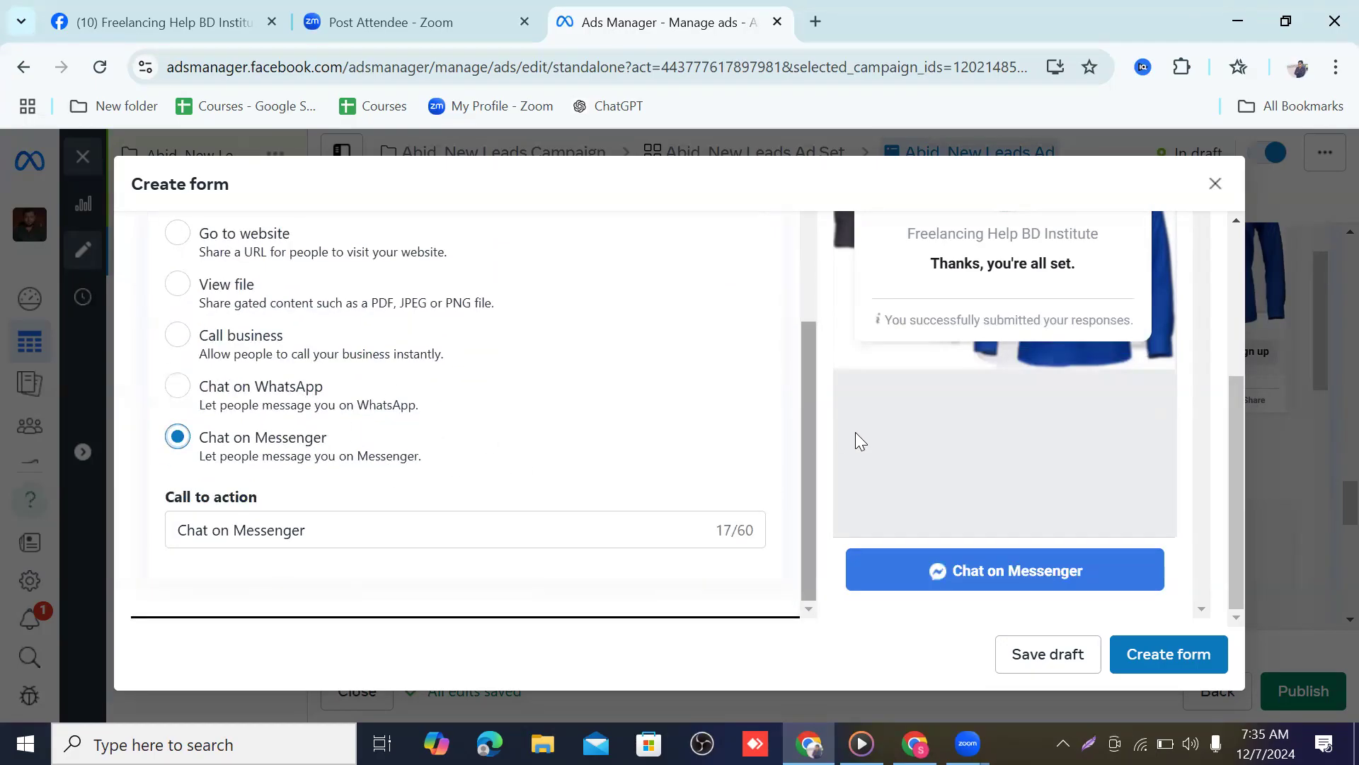
scroll(937, 417, up, 3)
scroll(942, 425, down, 3)
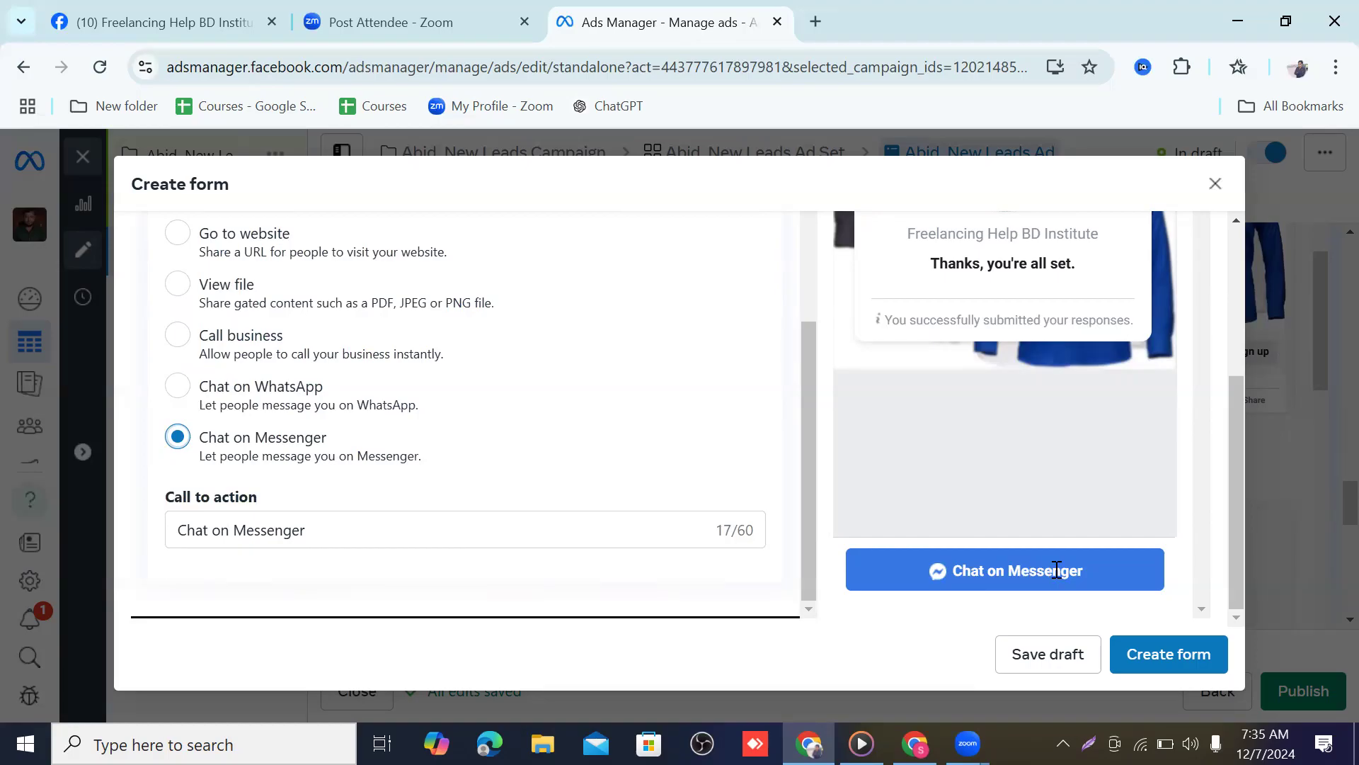
click(1182, 653)
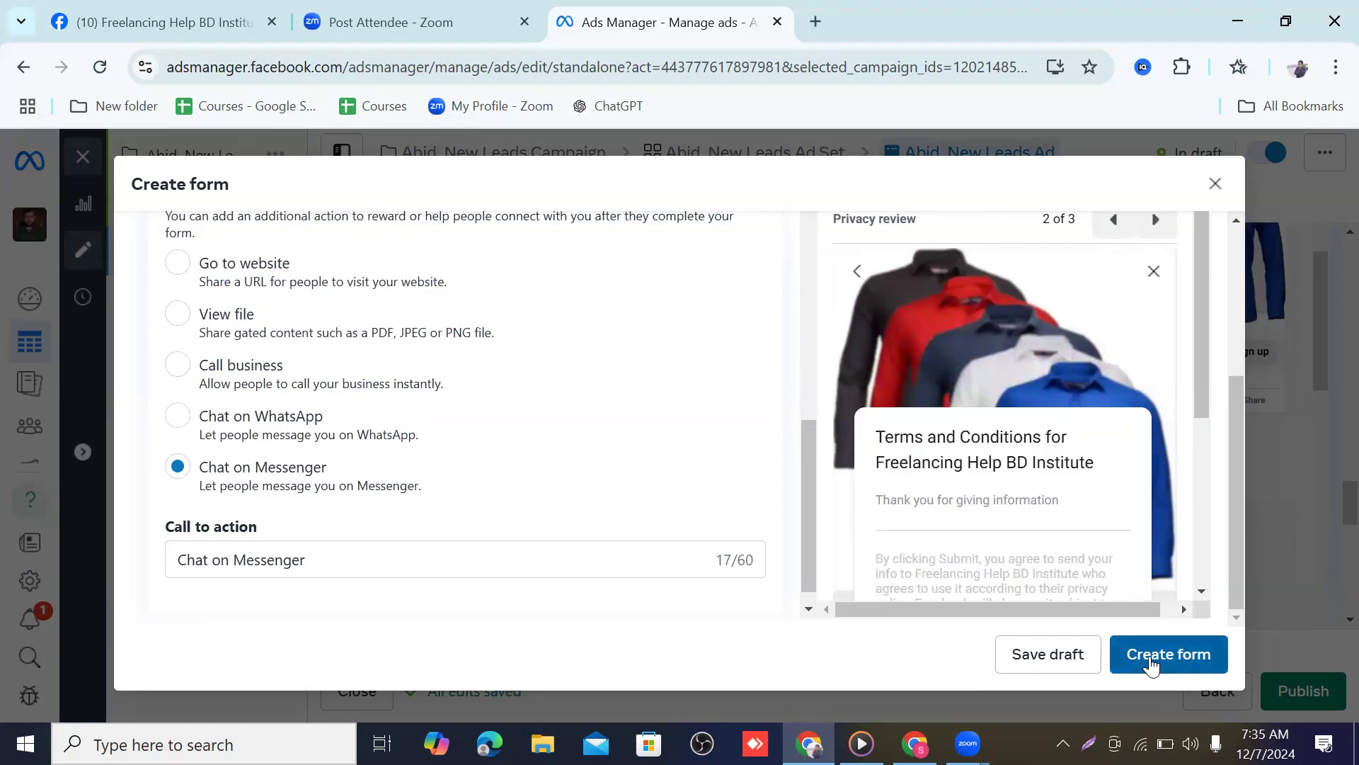
click(1152, 664)
click(1049, 665)
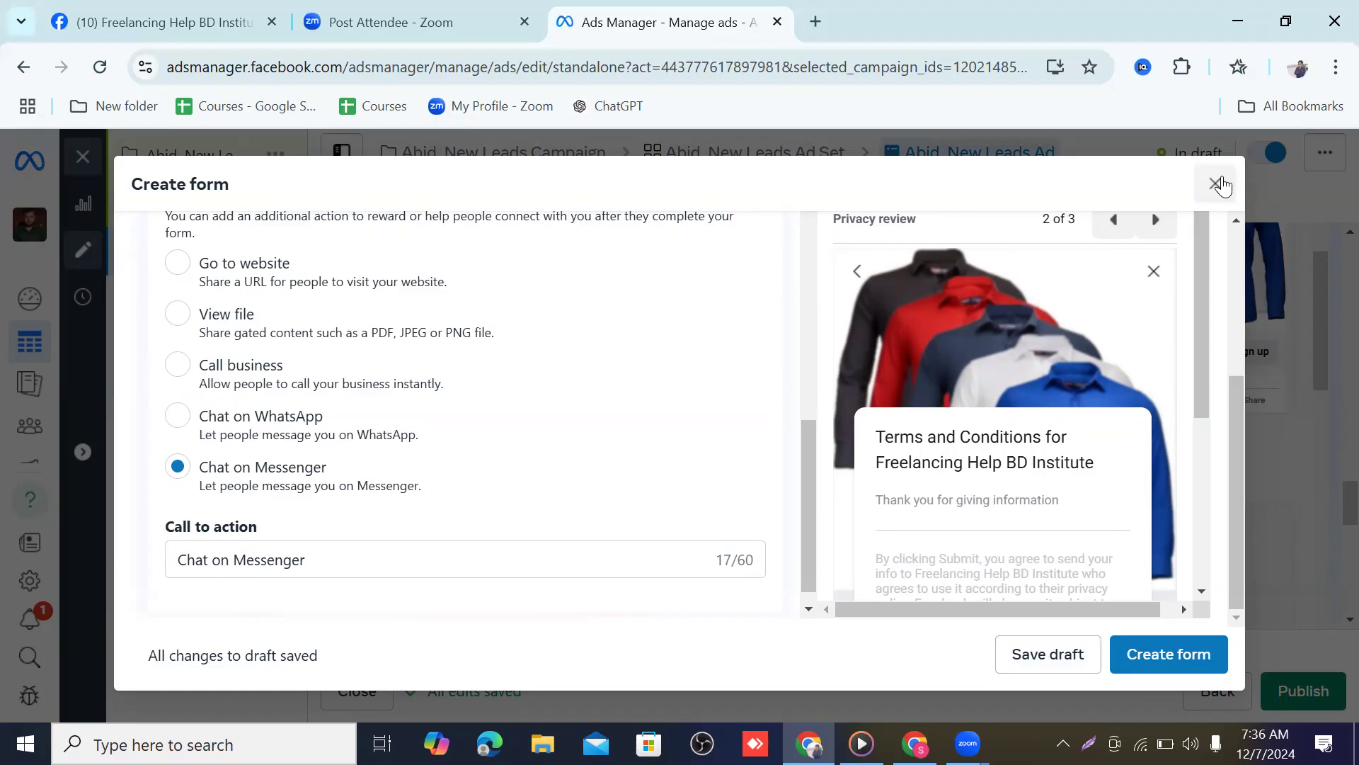
Enter 'we will communicate' as the thank-you message description
scroll(594, 437, up, 6)
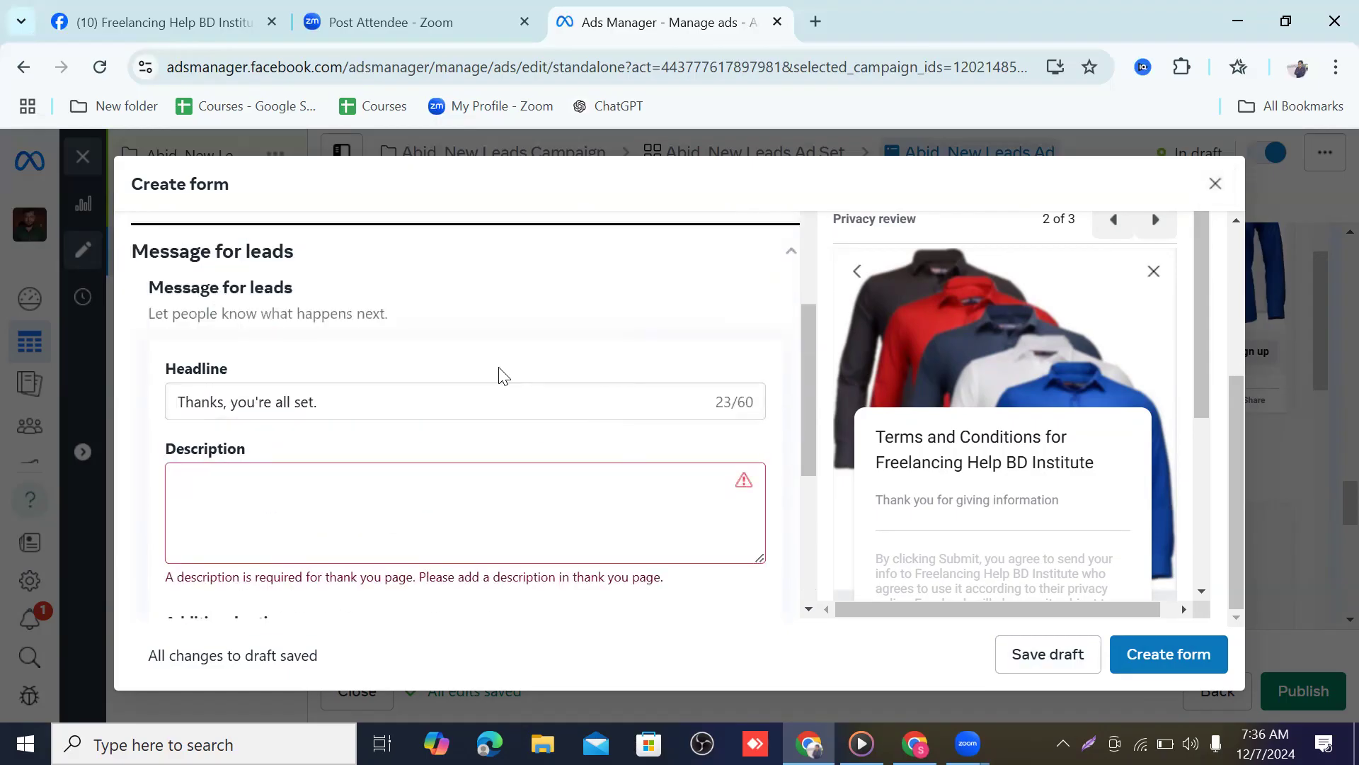
scroll(206, 461, down, 3)
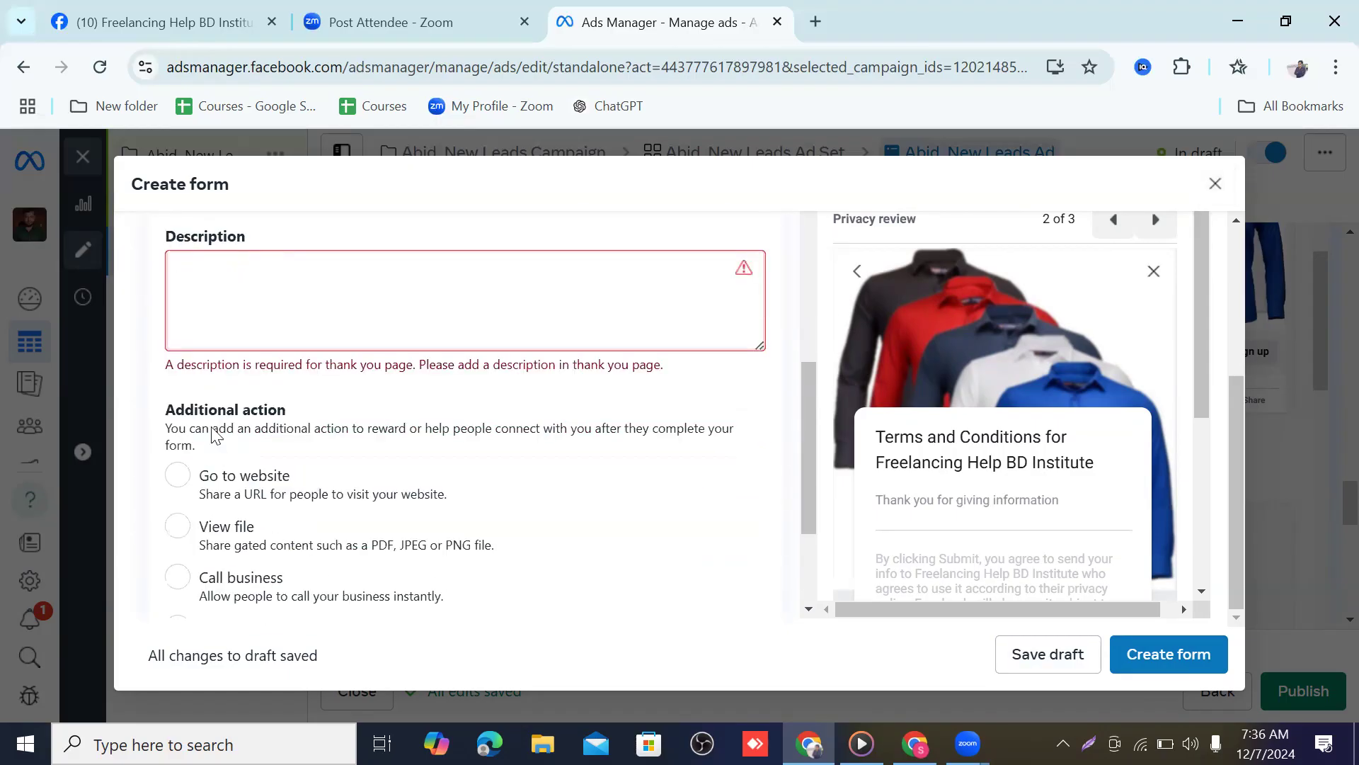
scroll(200, 407, up, 2)
click(201, 407)
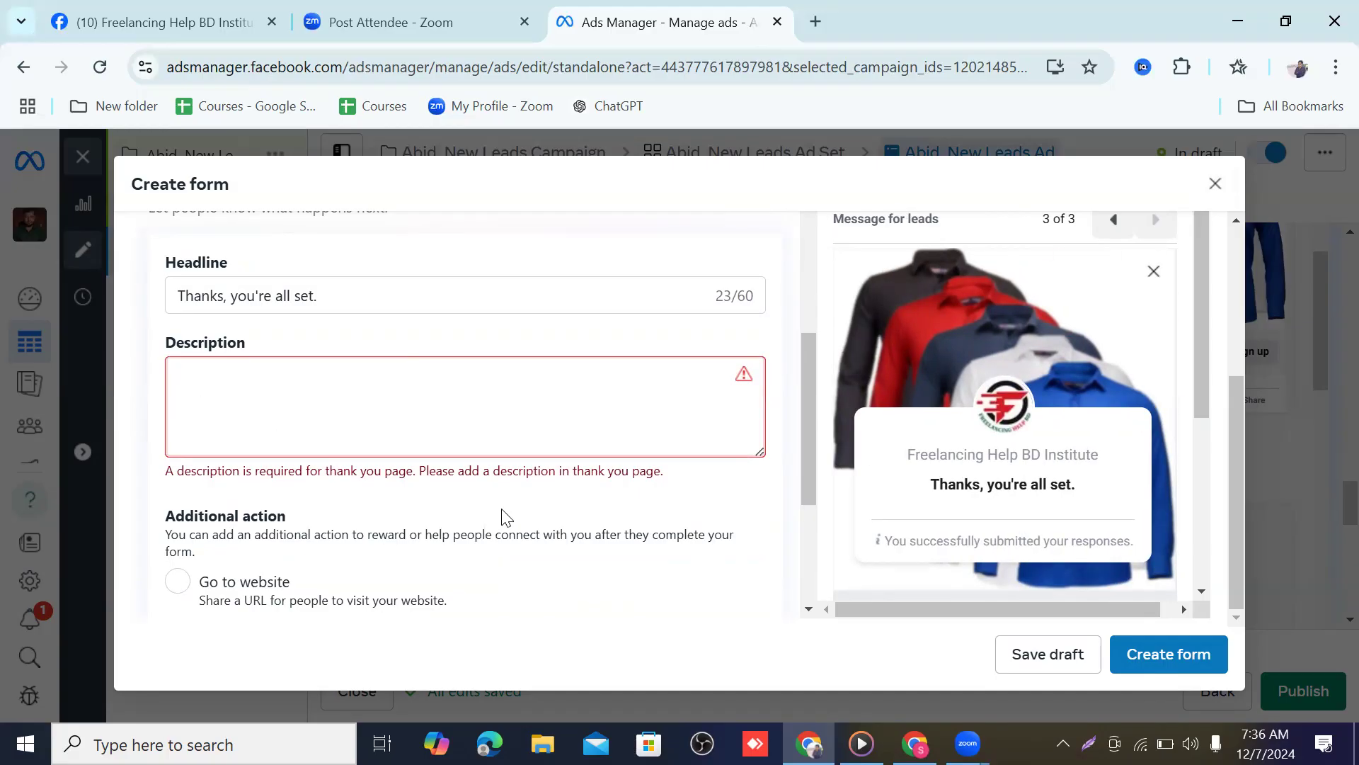
text(w)
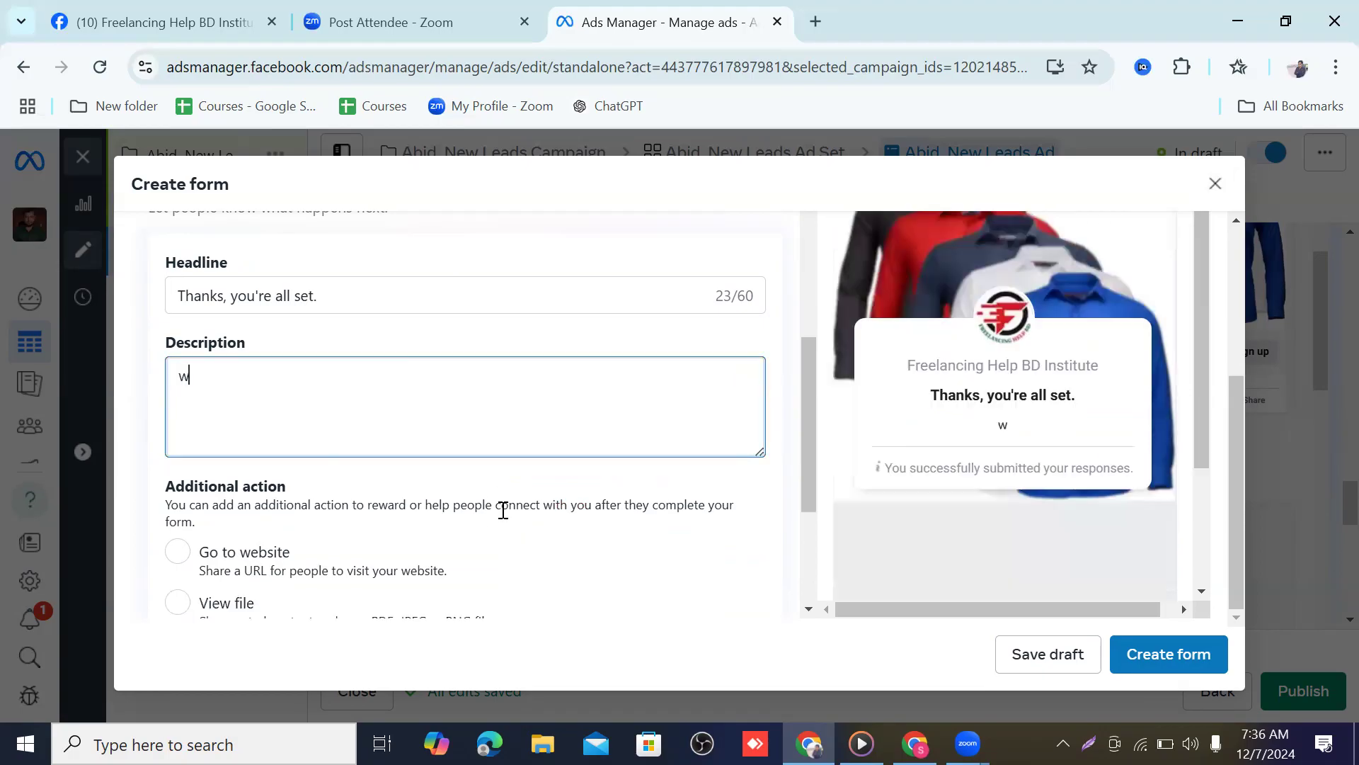
text(e will communi)
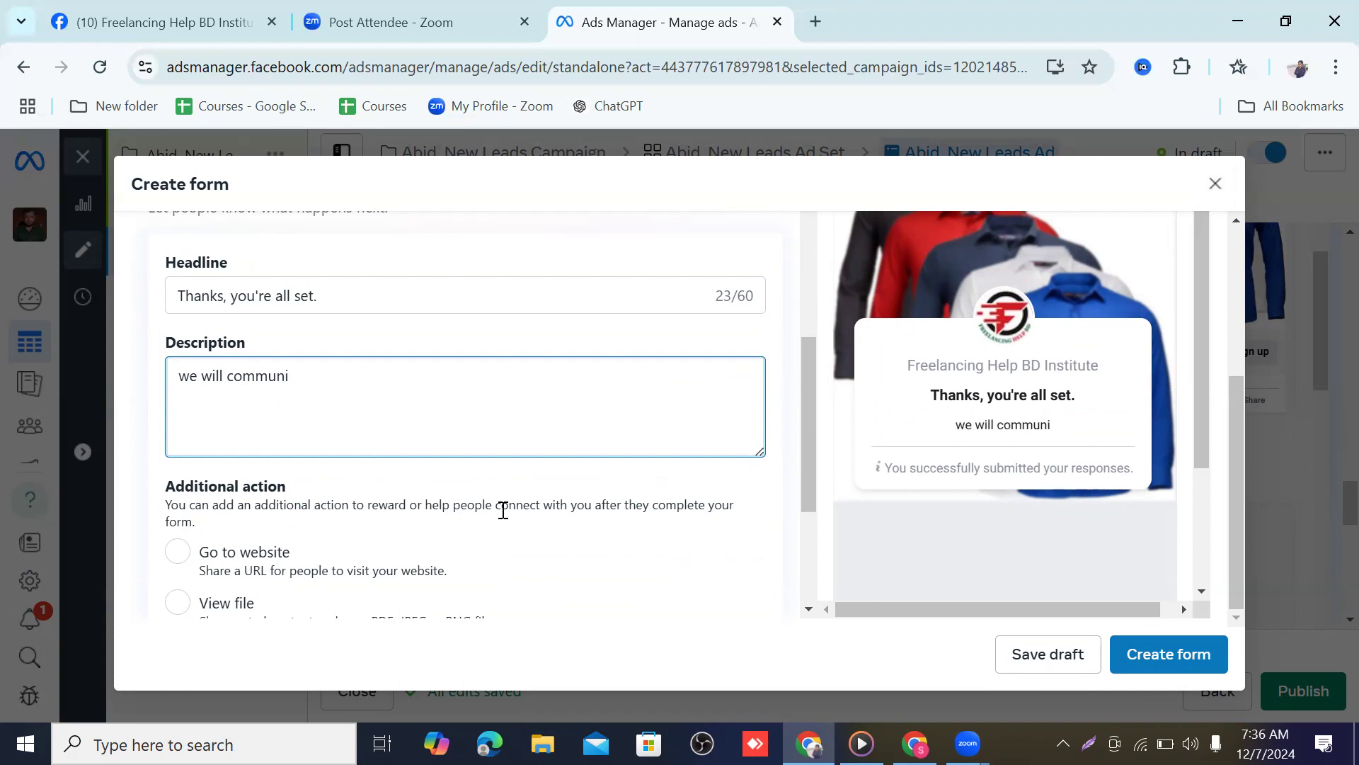
text(cate with you)
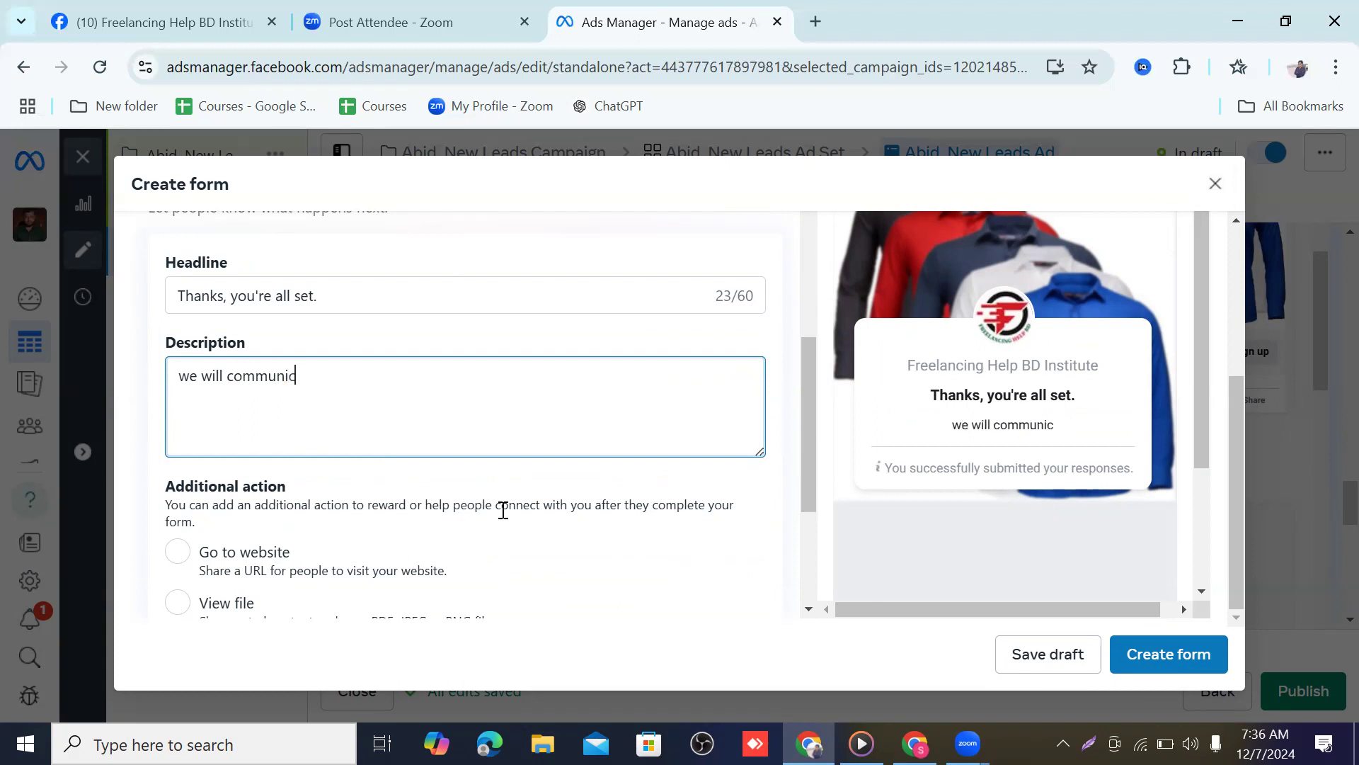
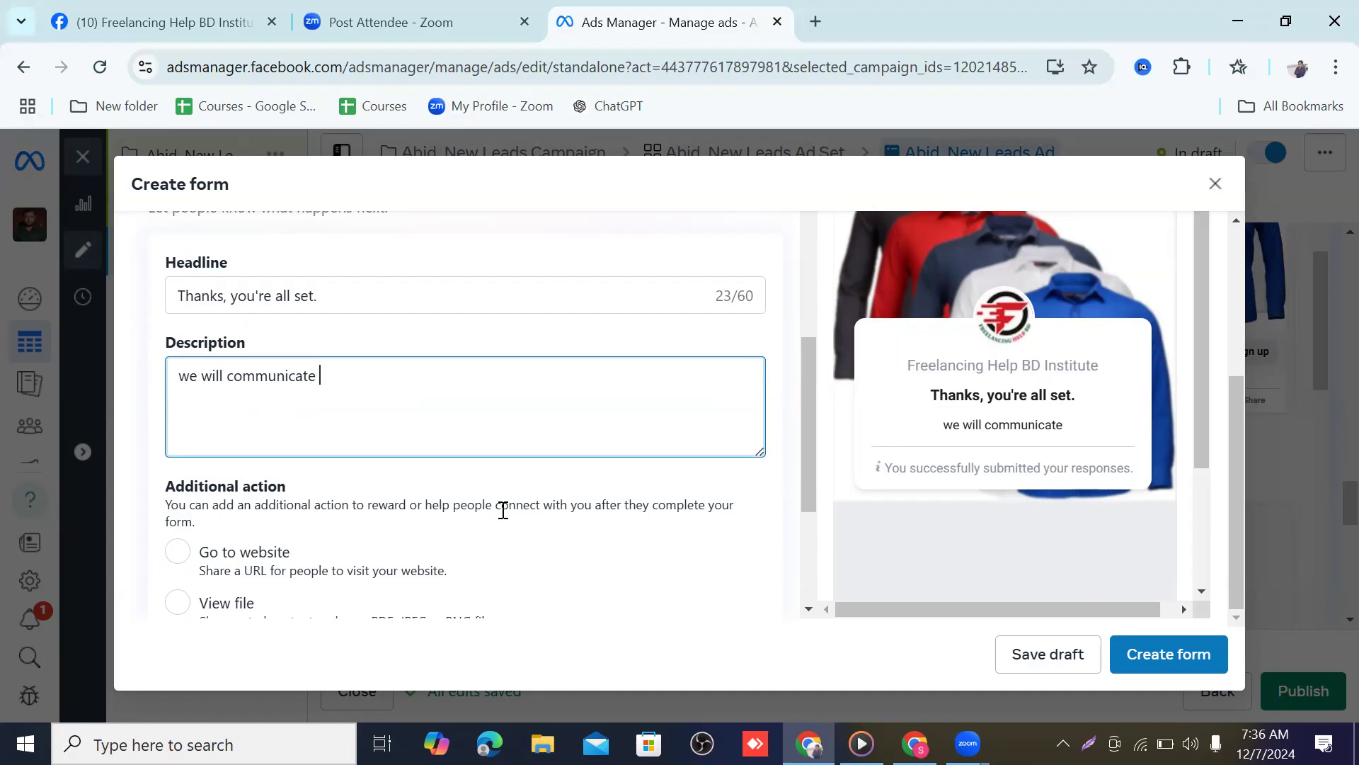
Complete the thank-you description so it reads 'we will communicate with you'
text(with)
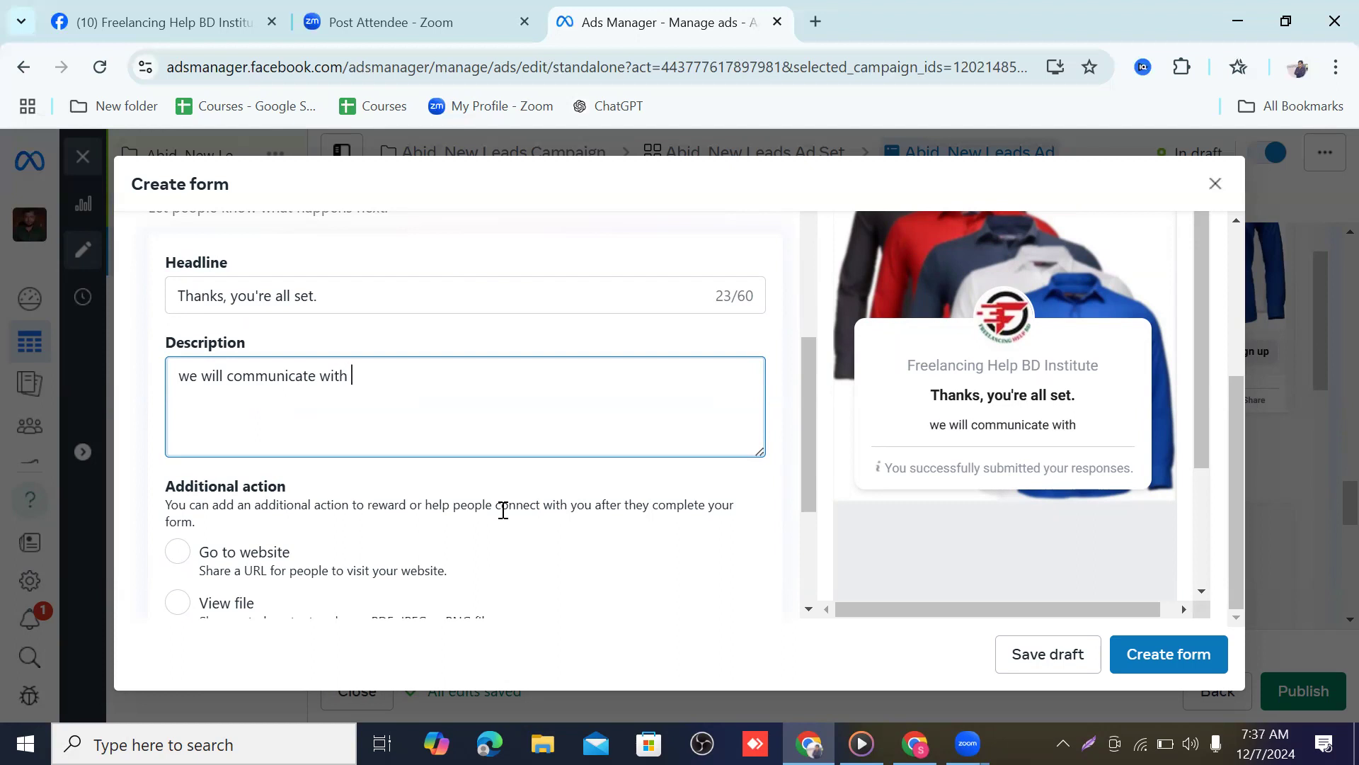
text( you)
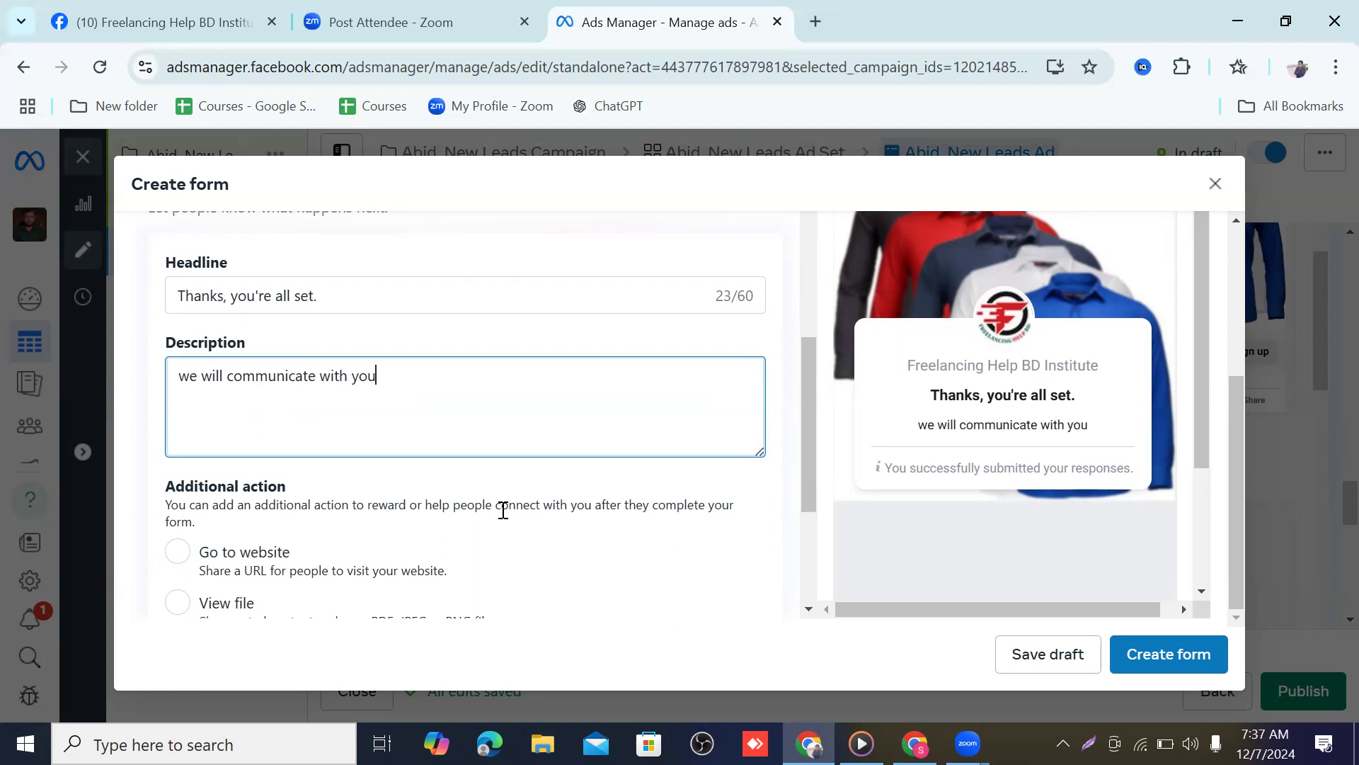
click(1168, 654)
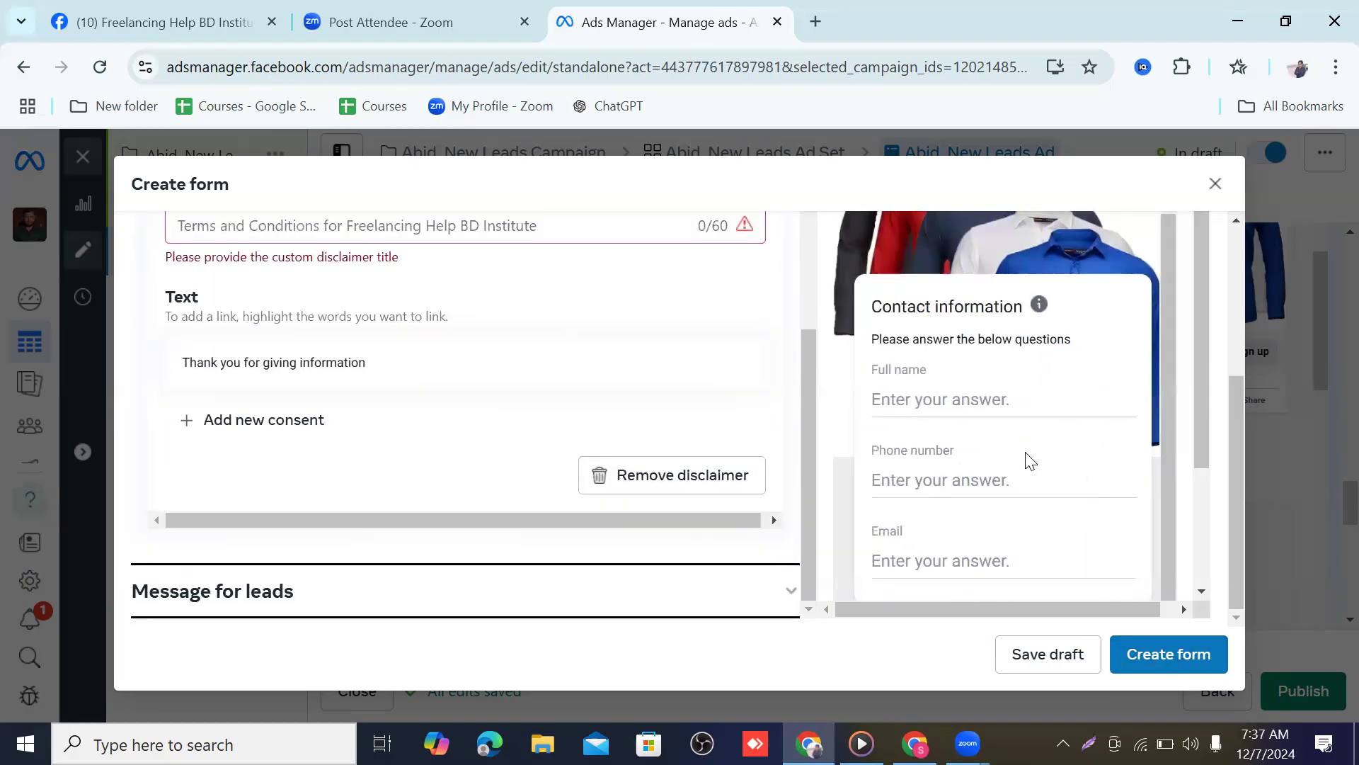
Enter 'Thank for your infomation' as the custom disclaimer title, correcting typos along the way
scroll(1003, 503, up, 1)
scroll(994, 440, down, 3)
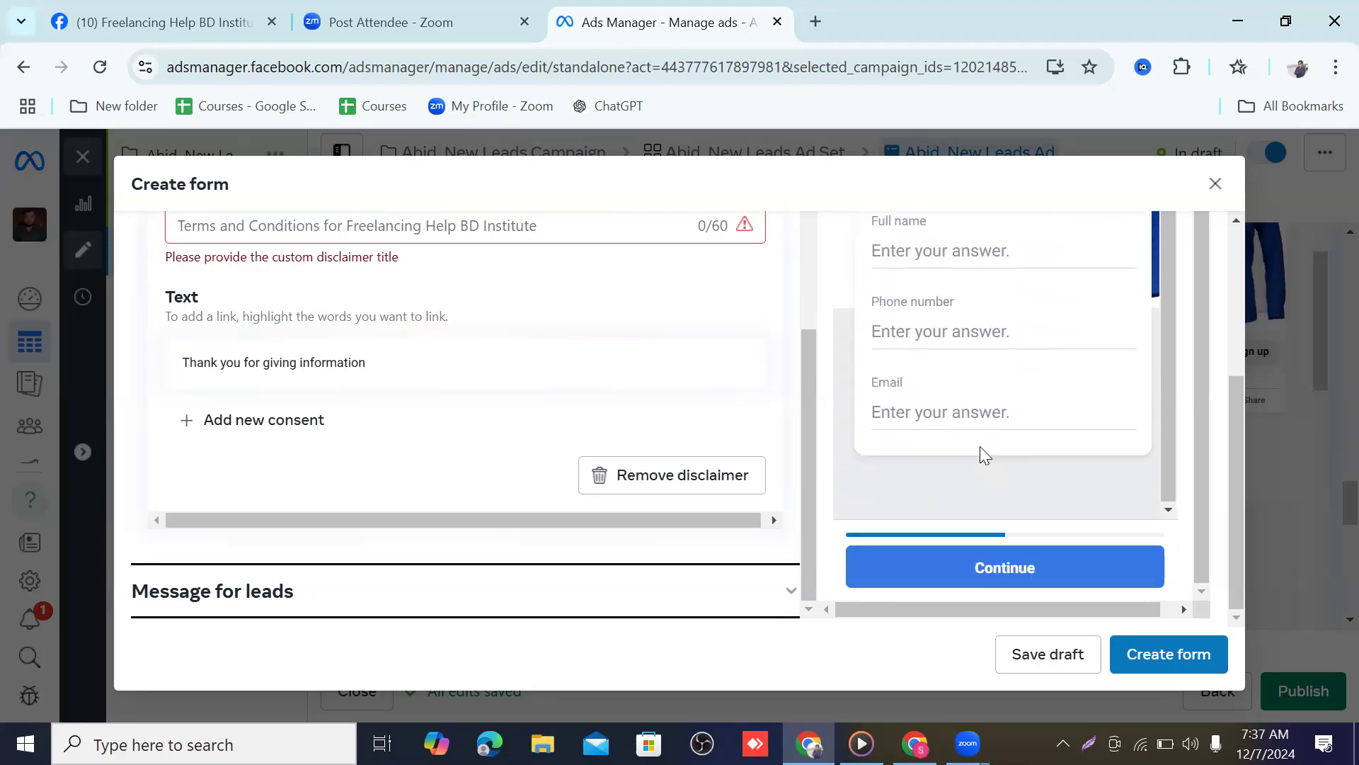
scroll(286, 322, up, 2)
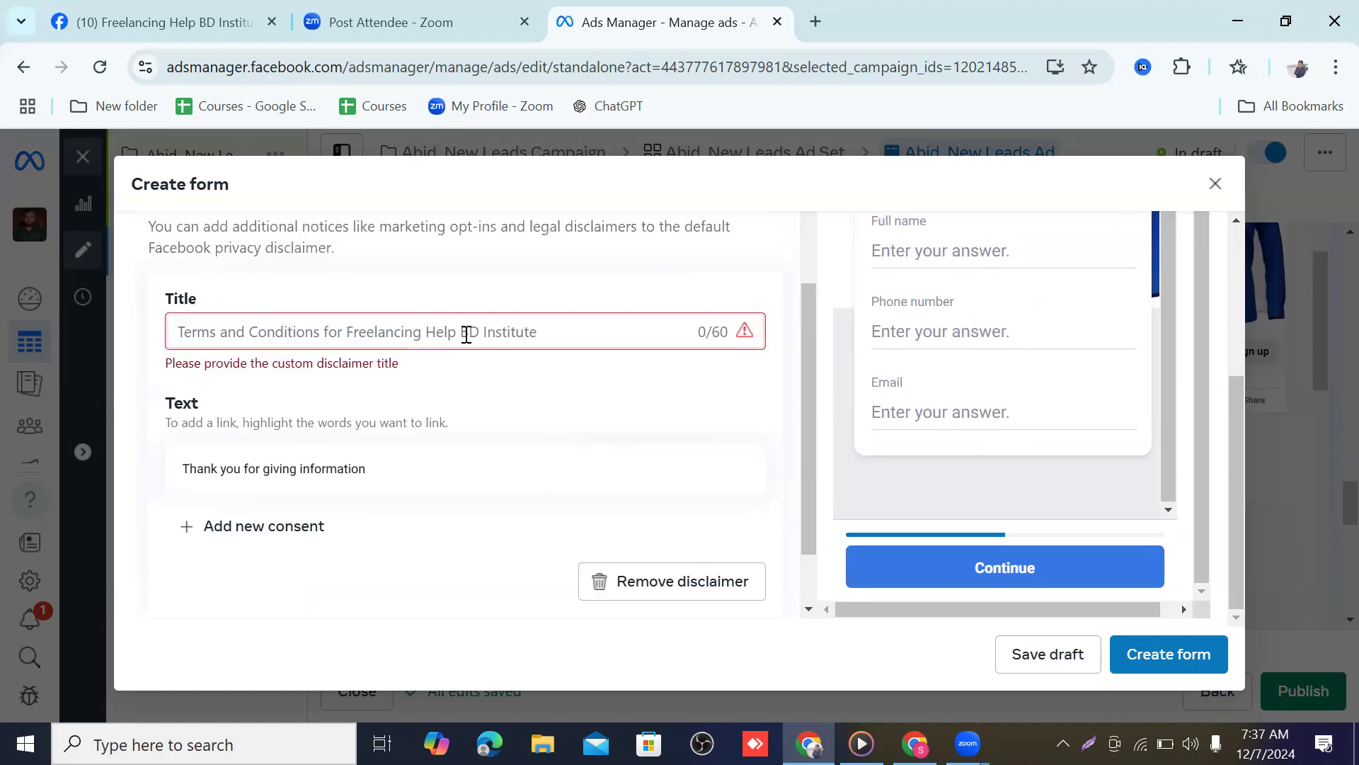
scroll(446, 352, down, 2)
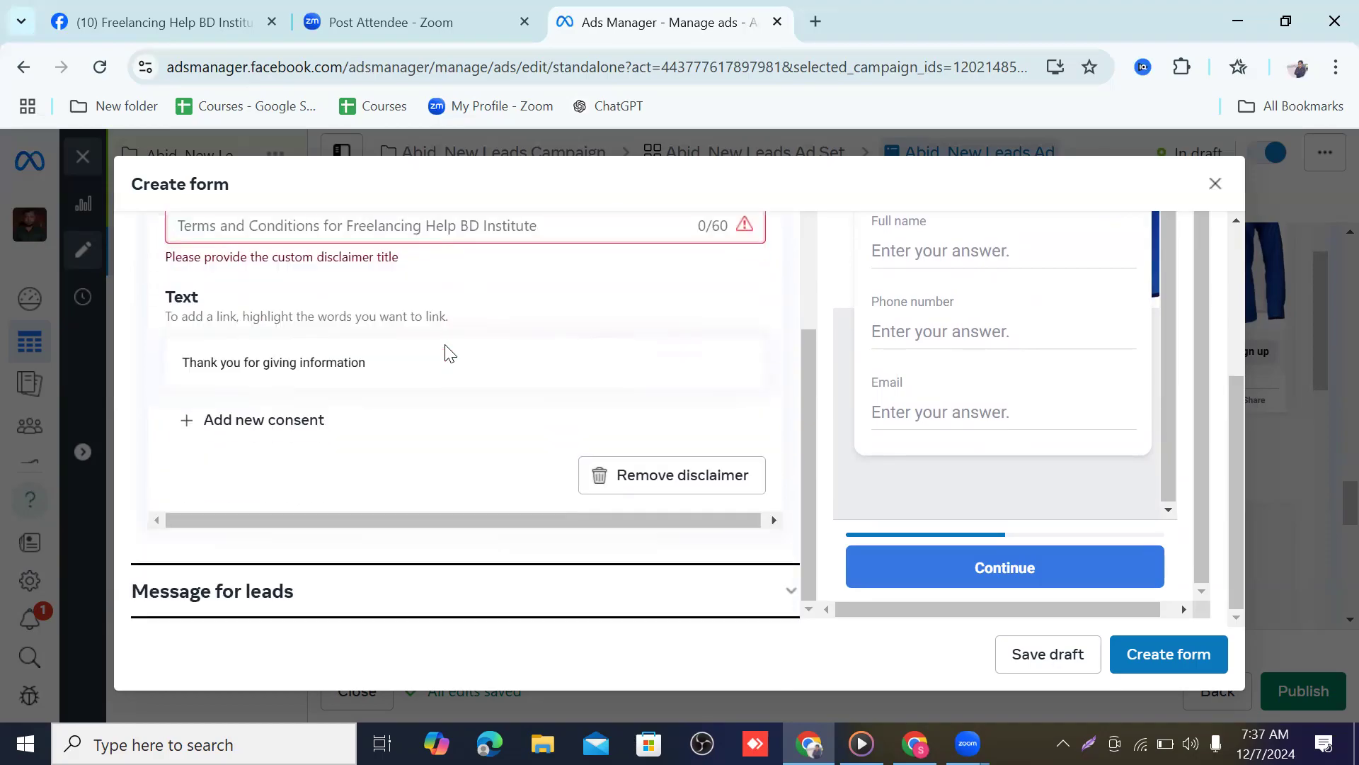
scroll(305, 247, up, 3)
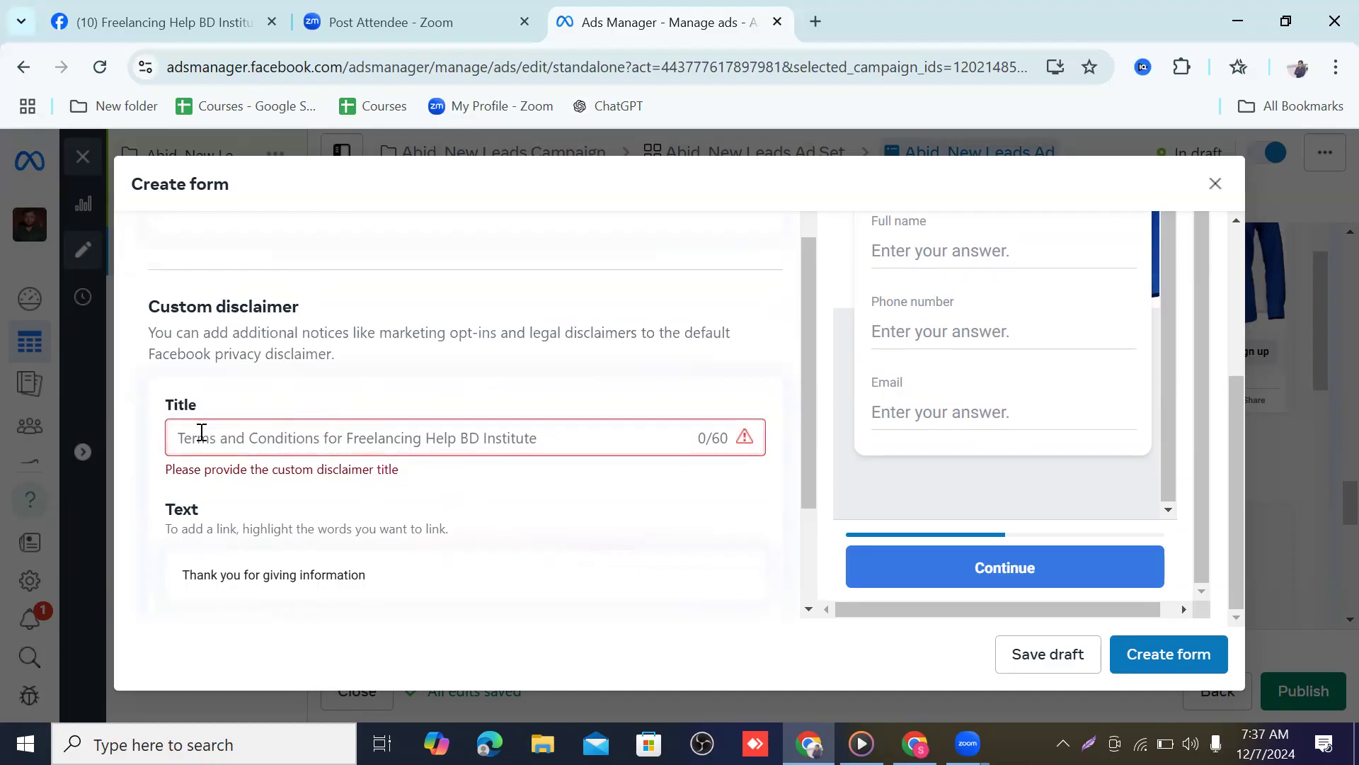
scroll(342, 439, down, 3)
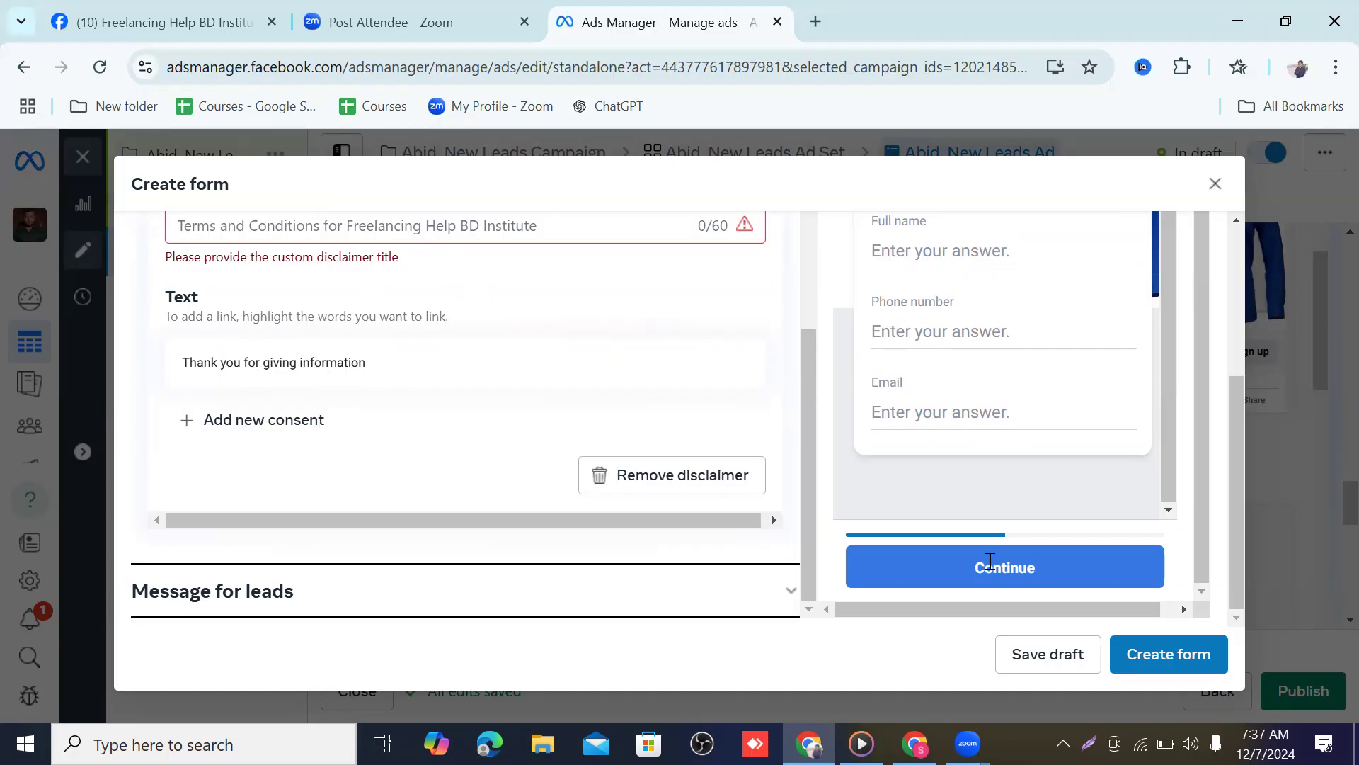
scroll(389, 413, up, 3)
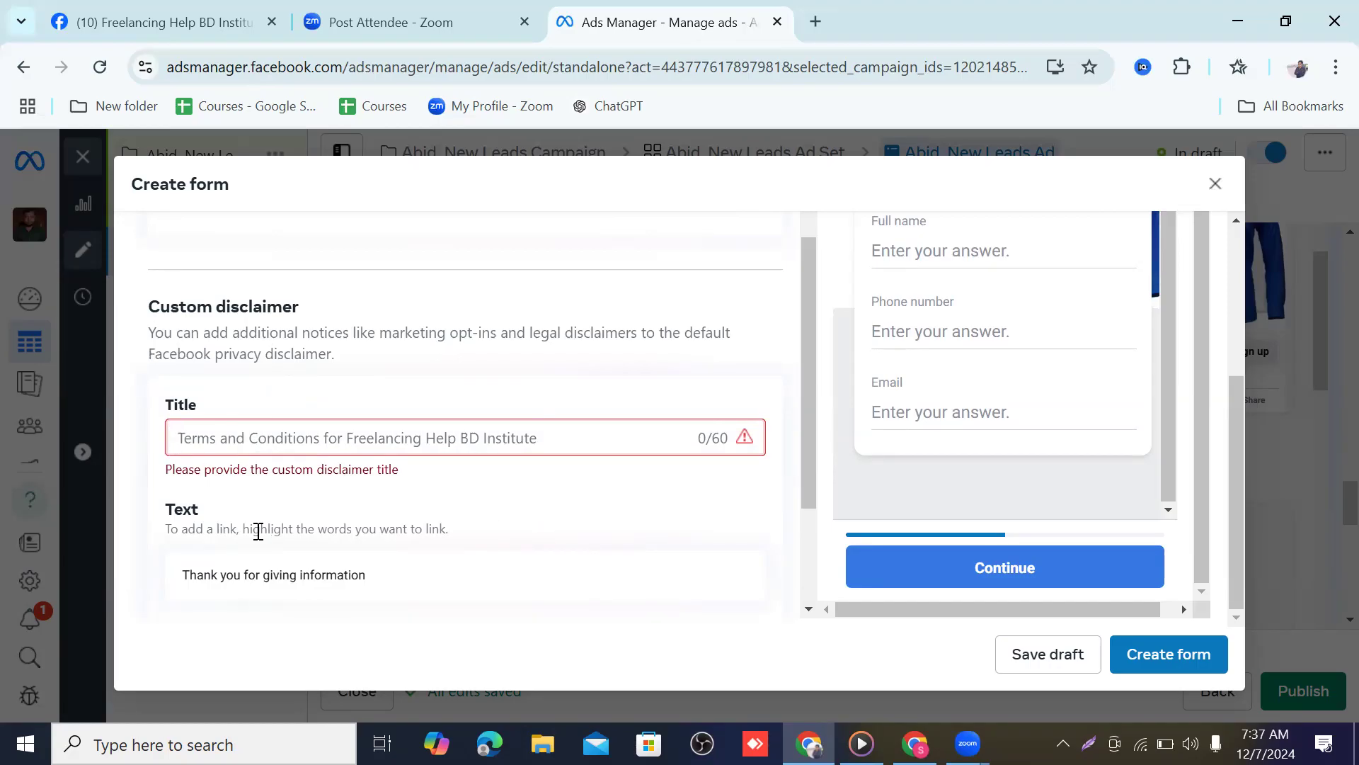
text(th)
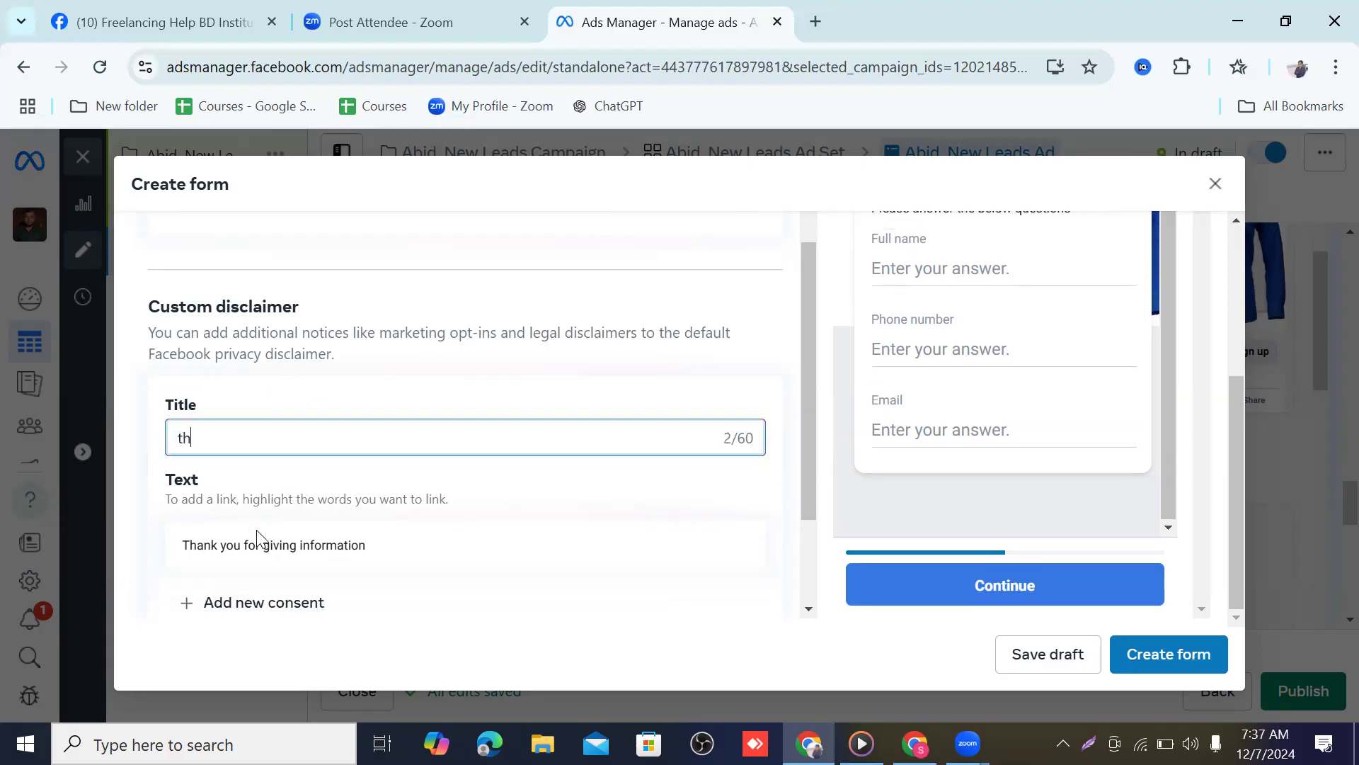
key(BackSpace)
key(BackSpace)
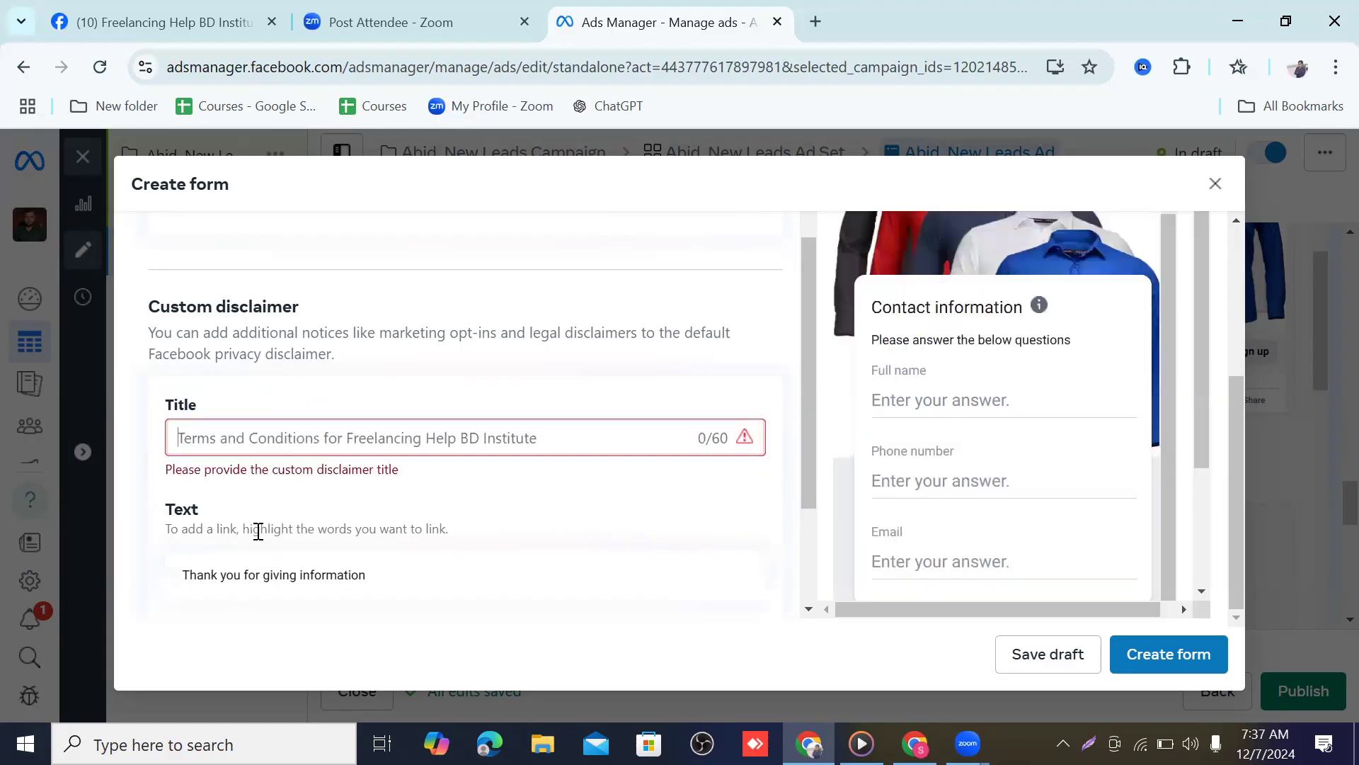
text(T)
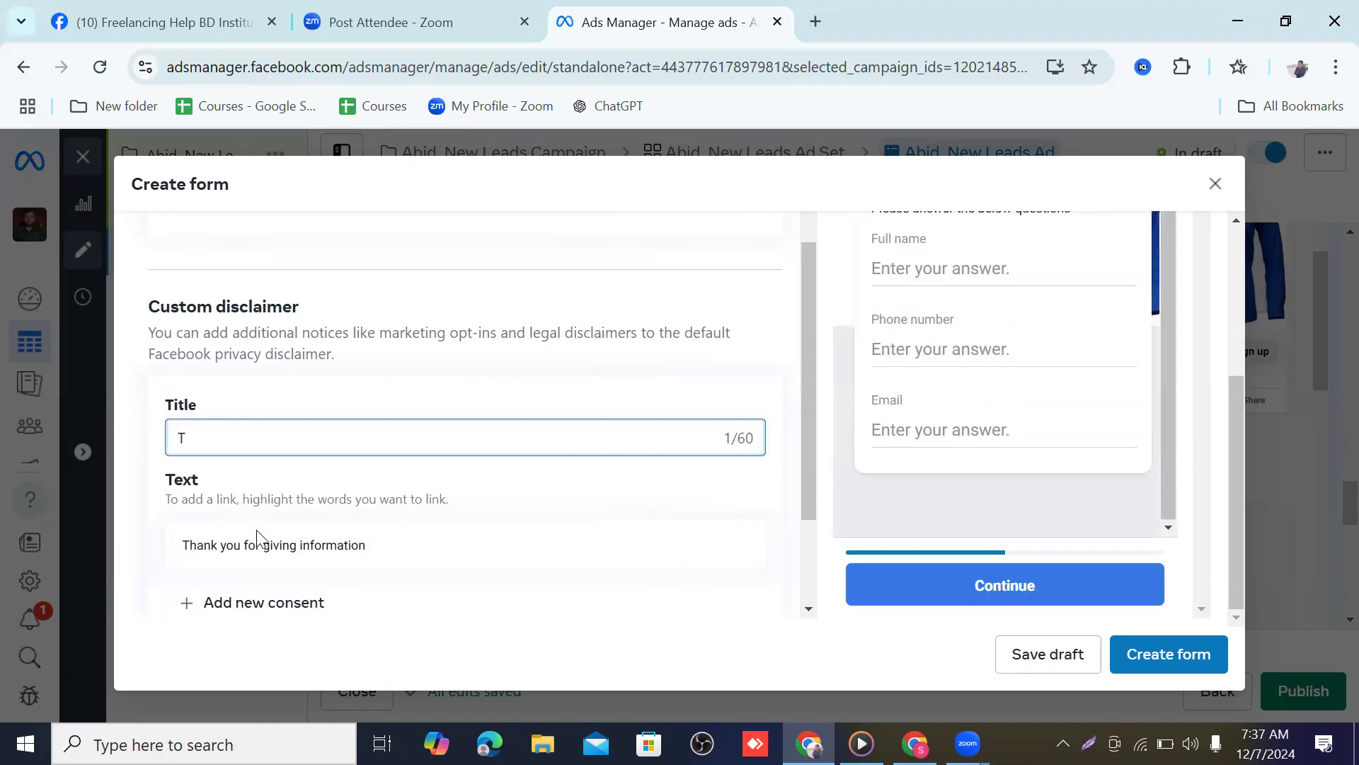
text(hank for your infomation)
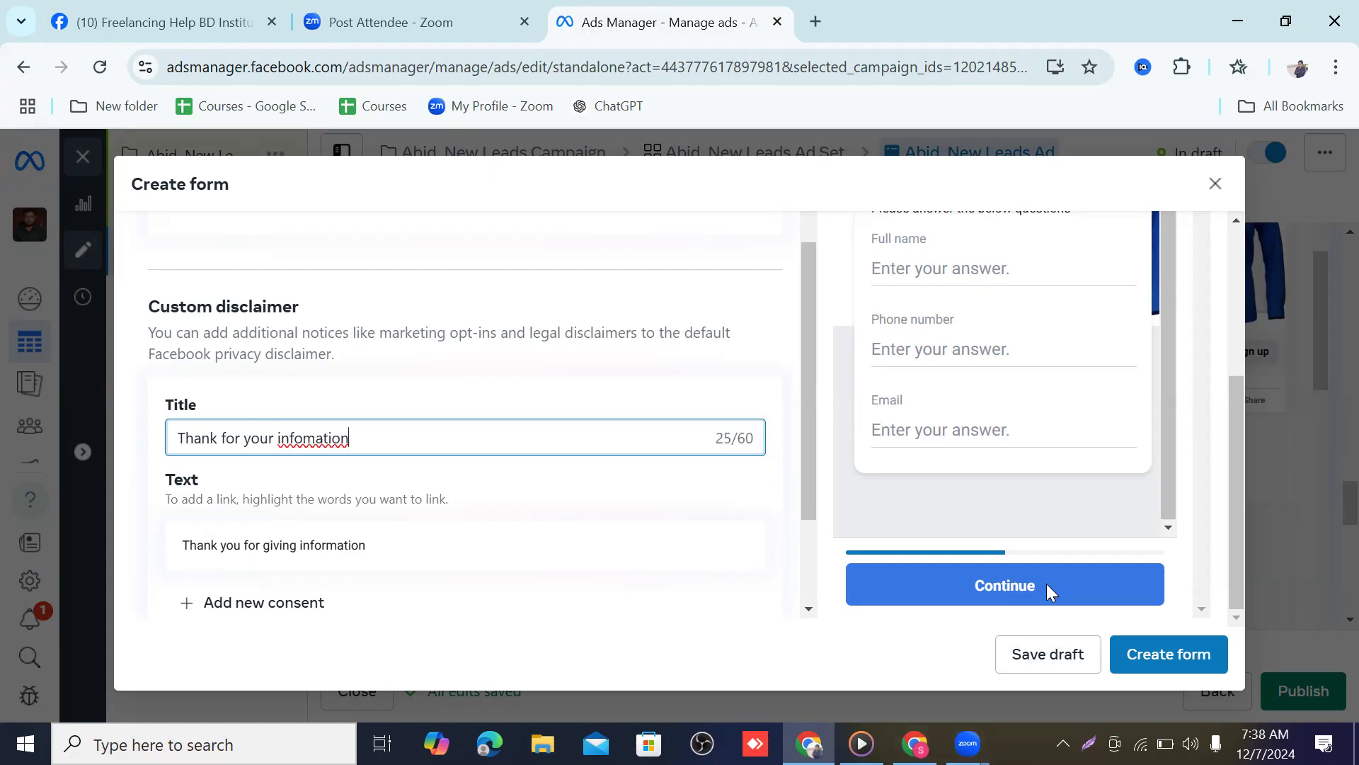
click(1138, 654)
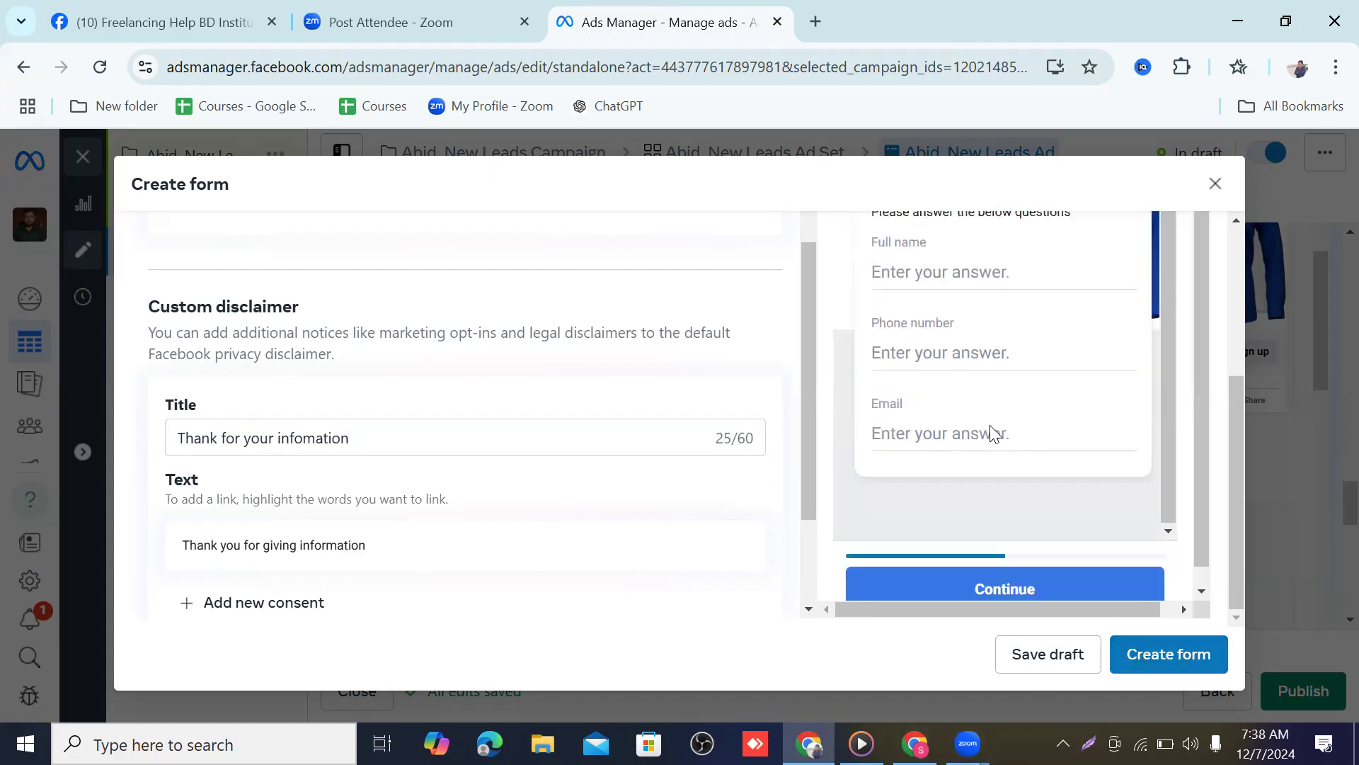
scroll(990, 432, down, 1)
scroll(294, 453, down, 3)
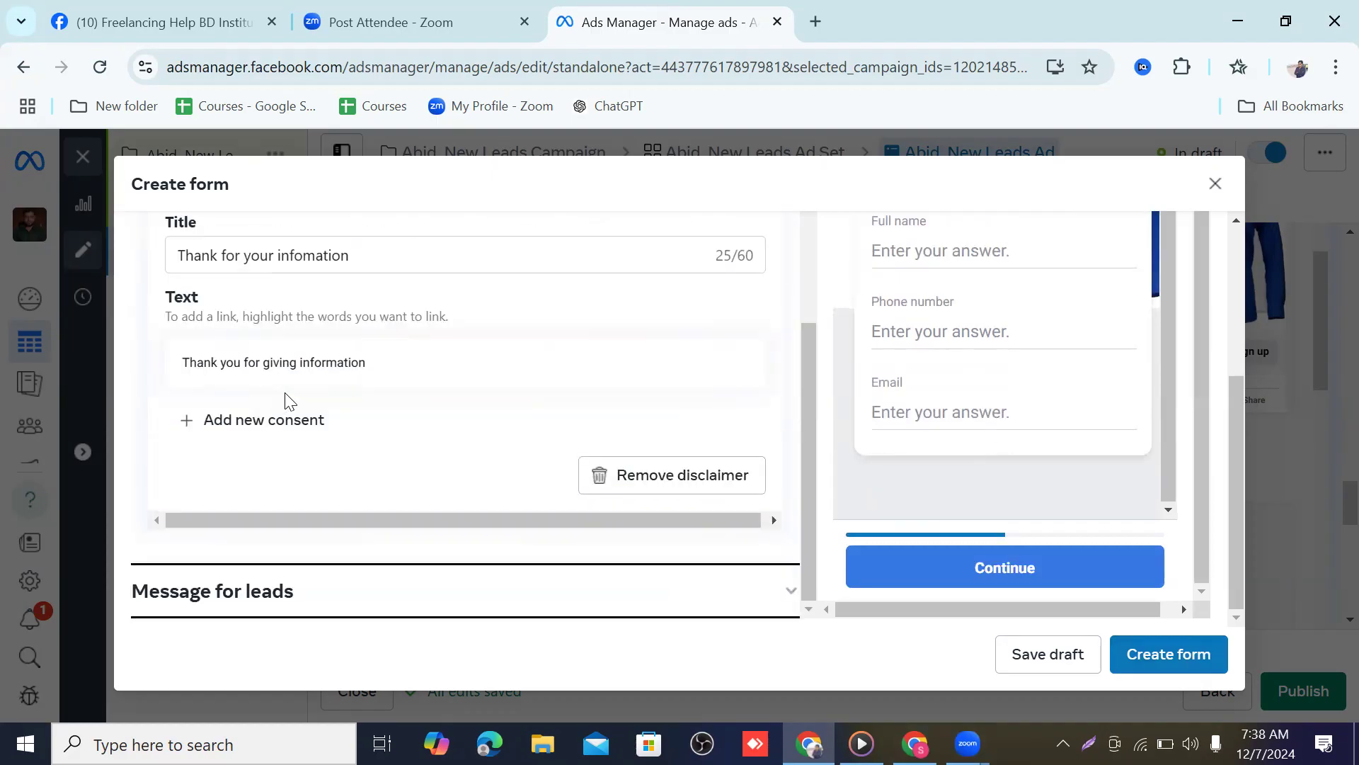
scroll(287, 400, up, 10)
scroll(288, 396, down, 5)
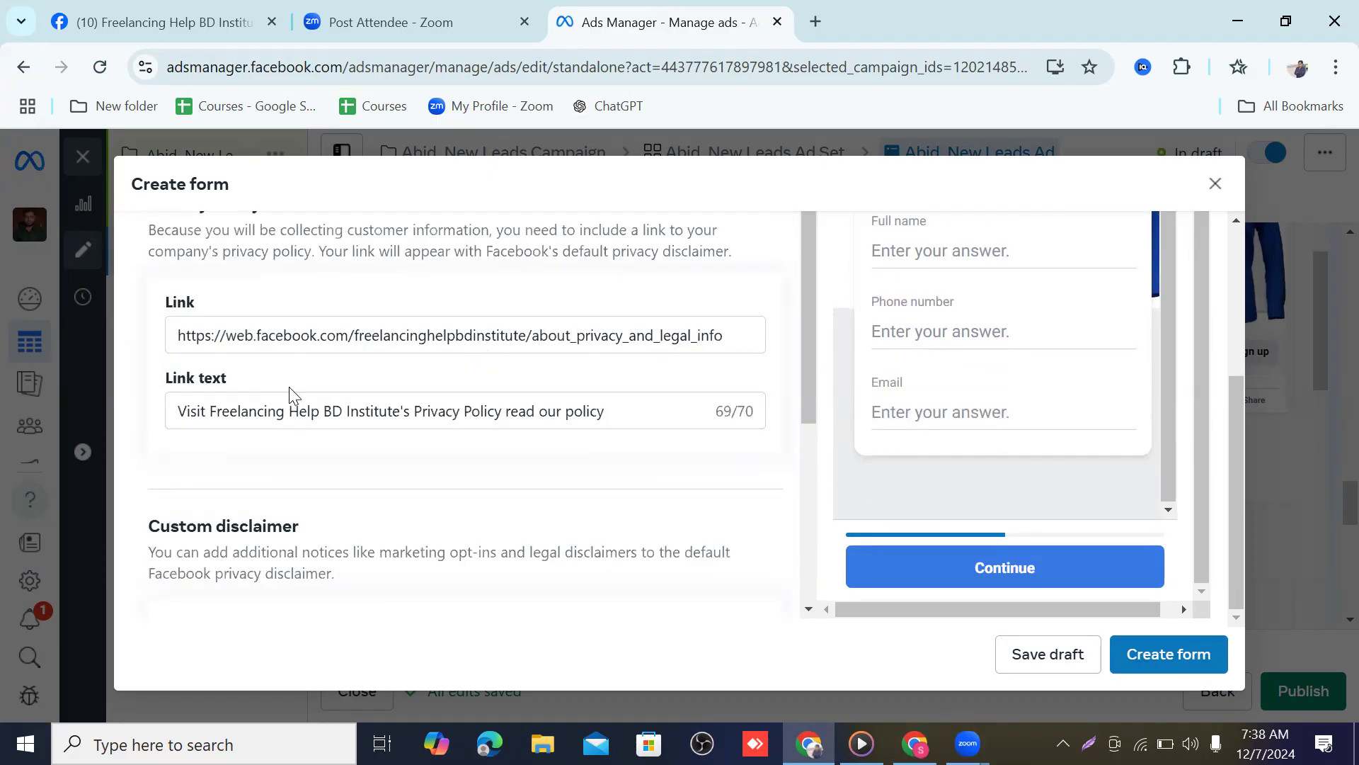
scroll(289, 395, down, 5)
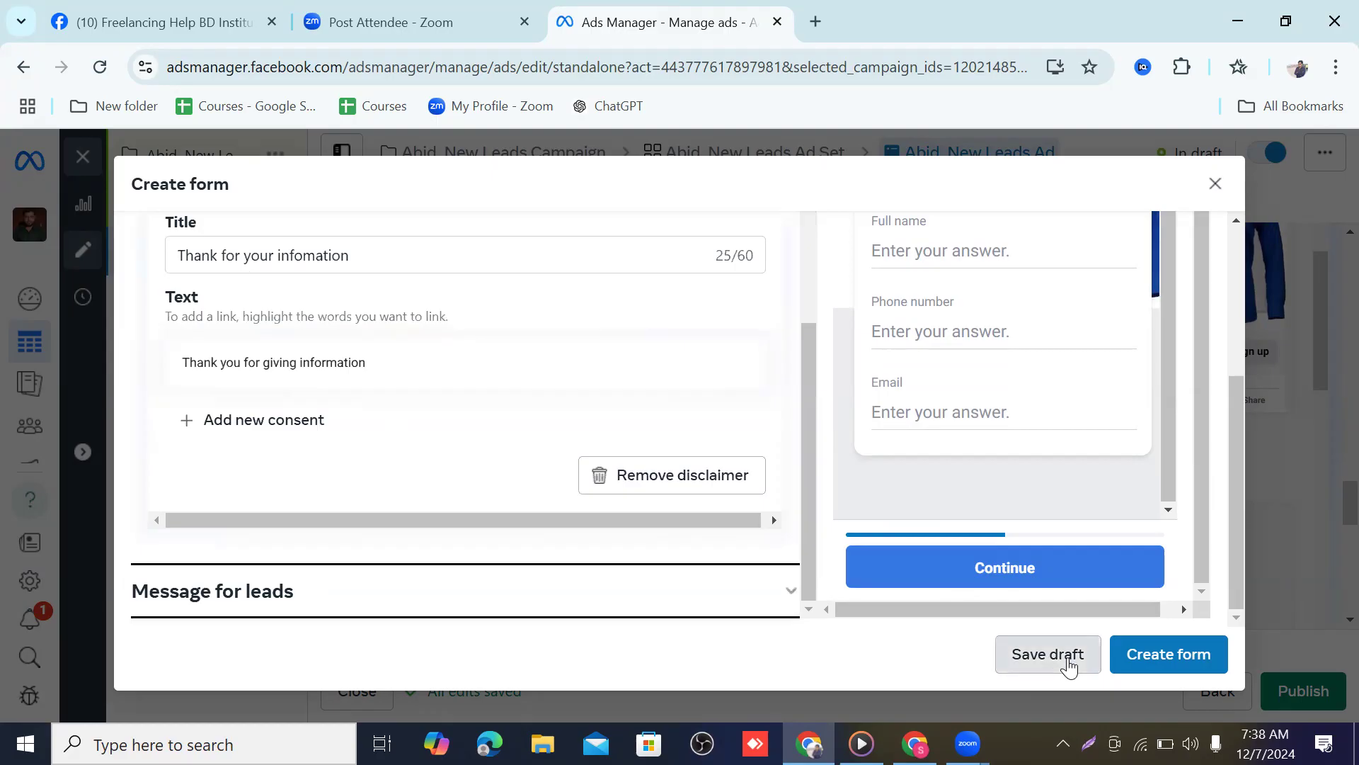
Save the lead form as a draft and close the form editor
click(1048, 654)
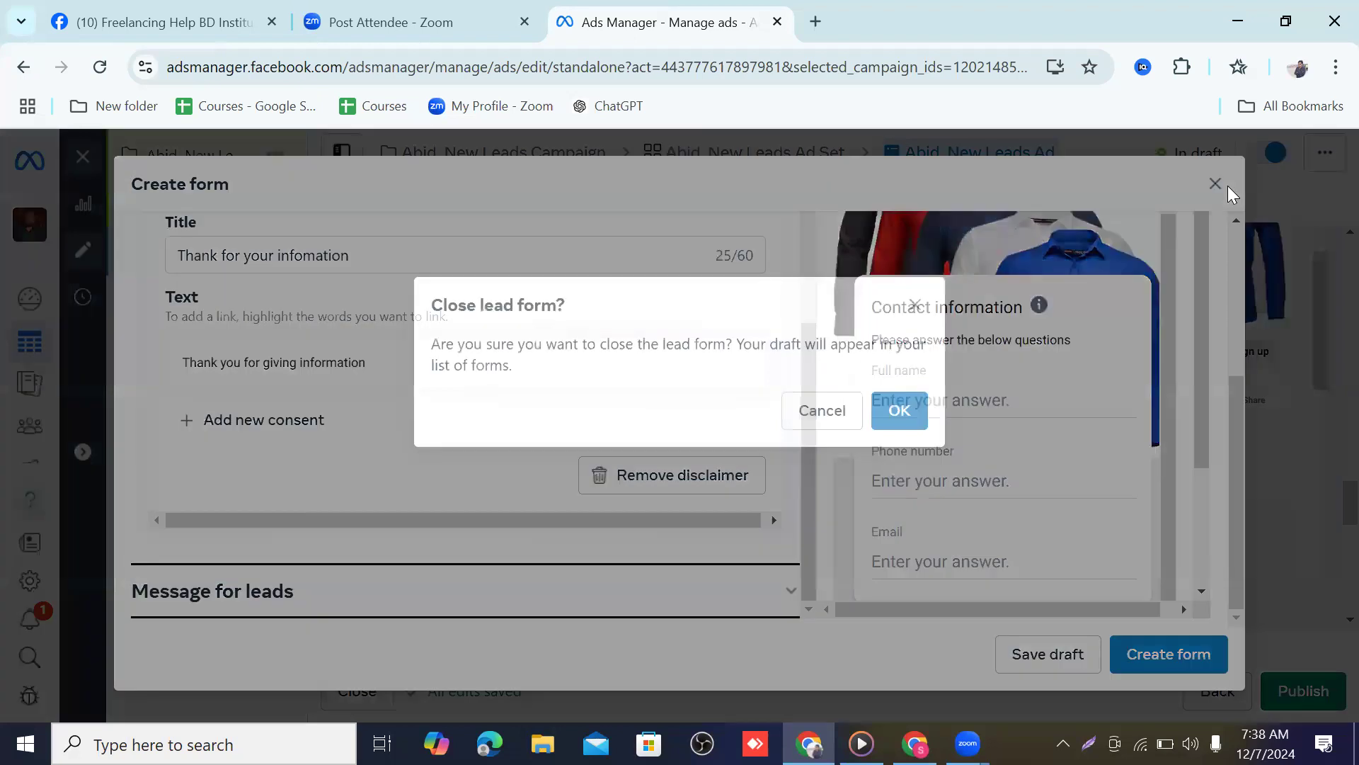
click(1216, 185)
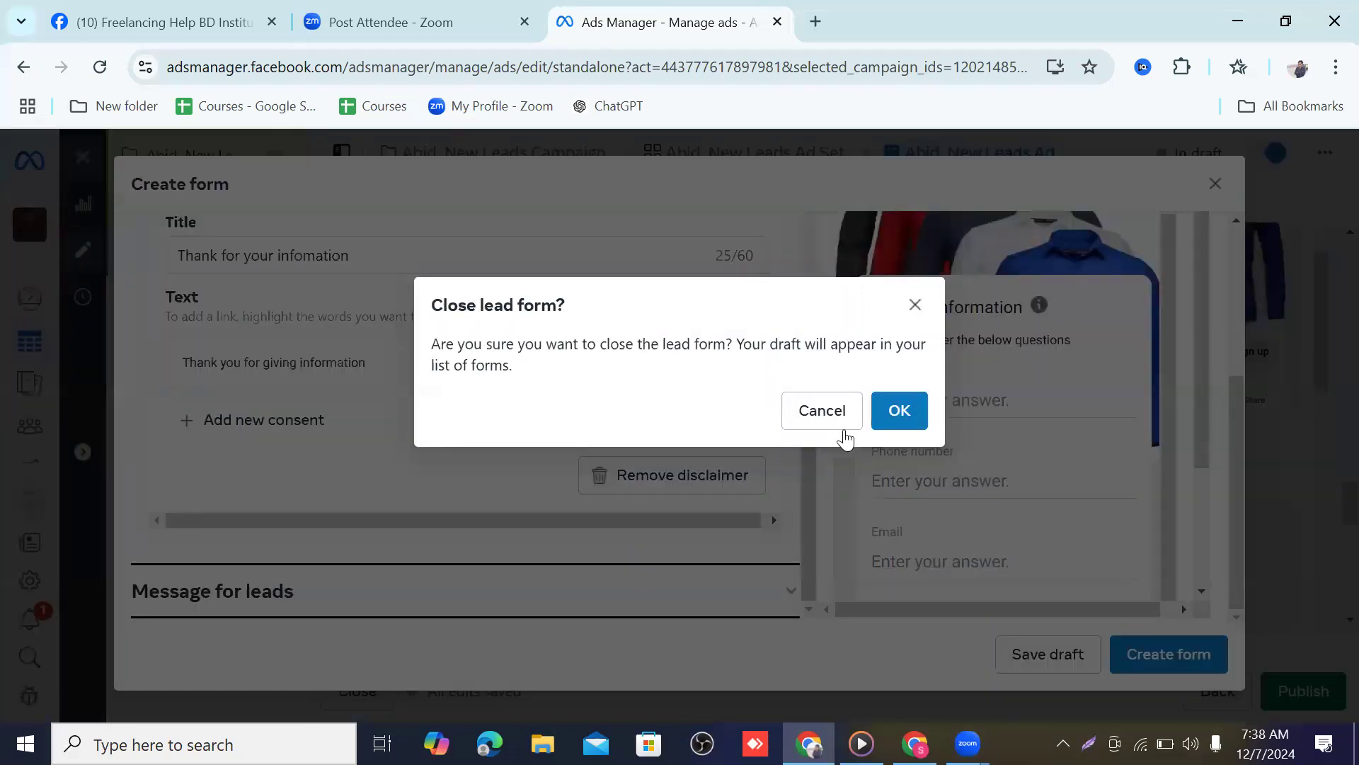
click(910, 410)
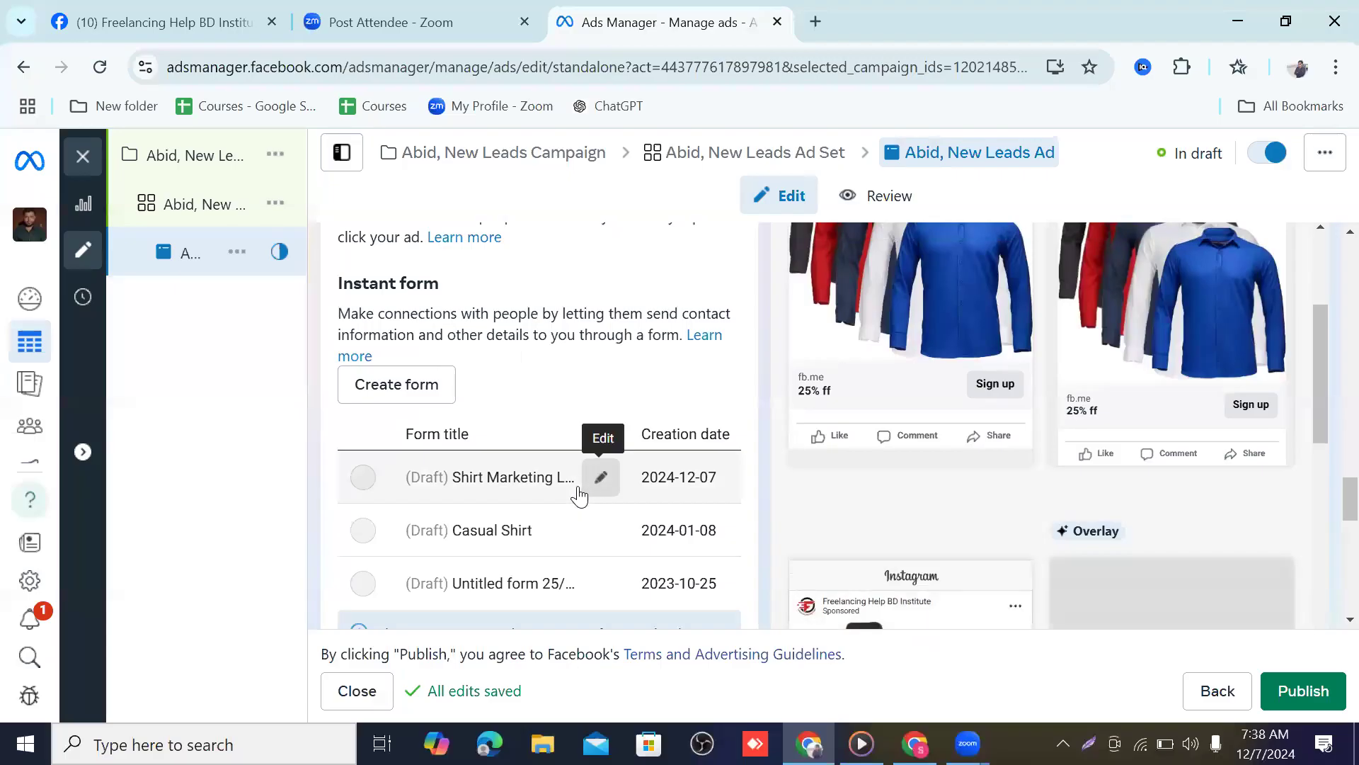
Review the ad editor, then close the Ads Manager browser tab
scroll(455, 476, up, 10)
scroll(673, 407, up, 15)
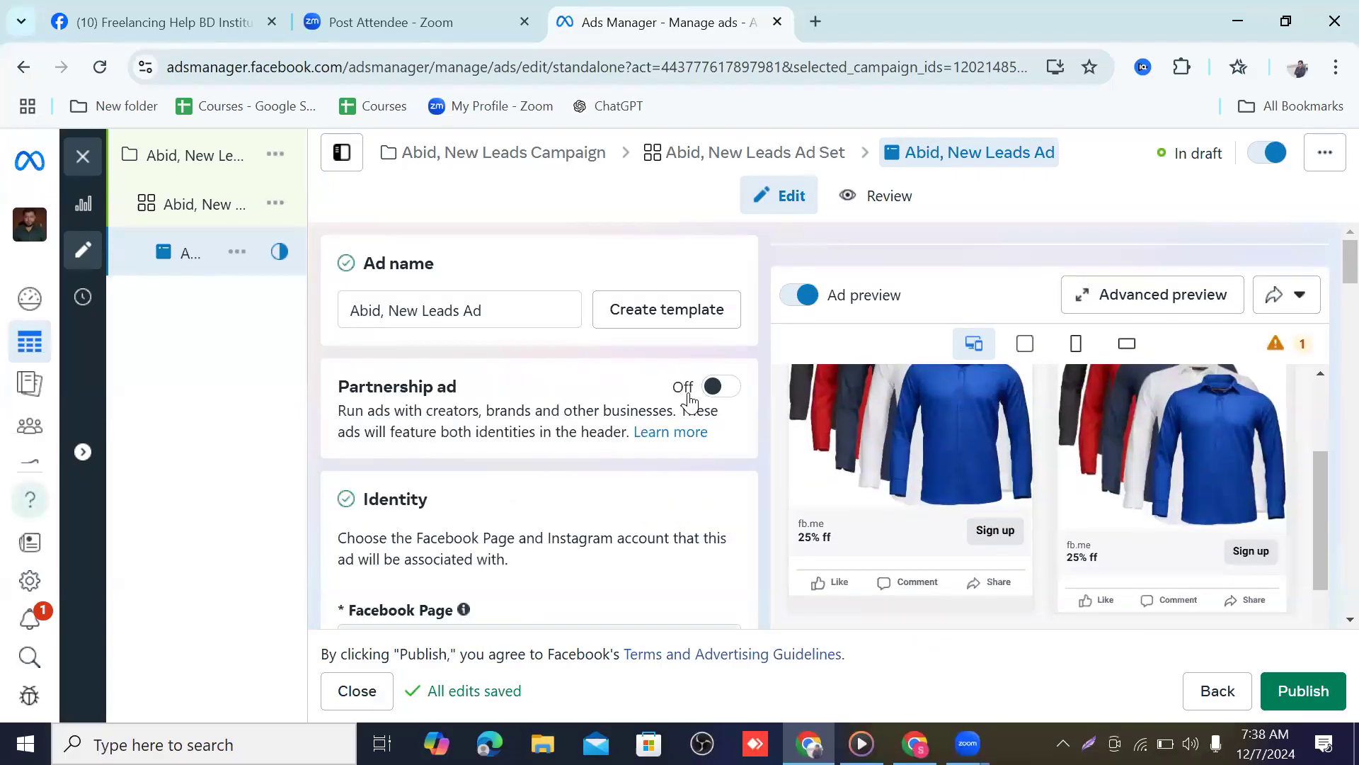
scroll(539, 386, down, 10)
scroll(539, 385, down, 10)
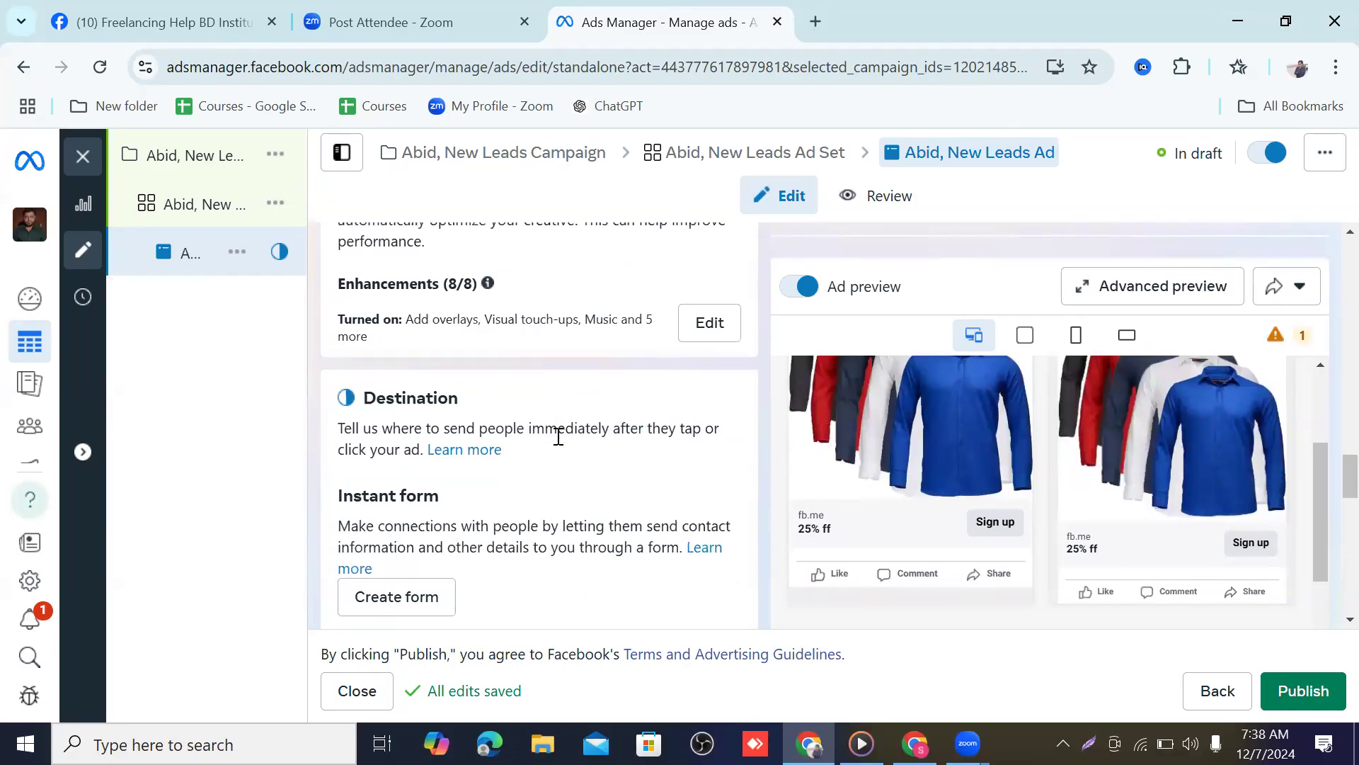
scroll(558, 437, down, 10)
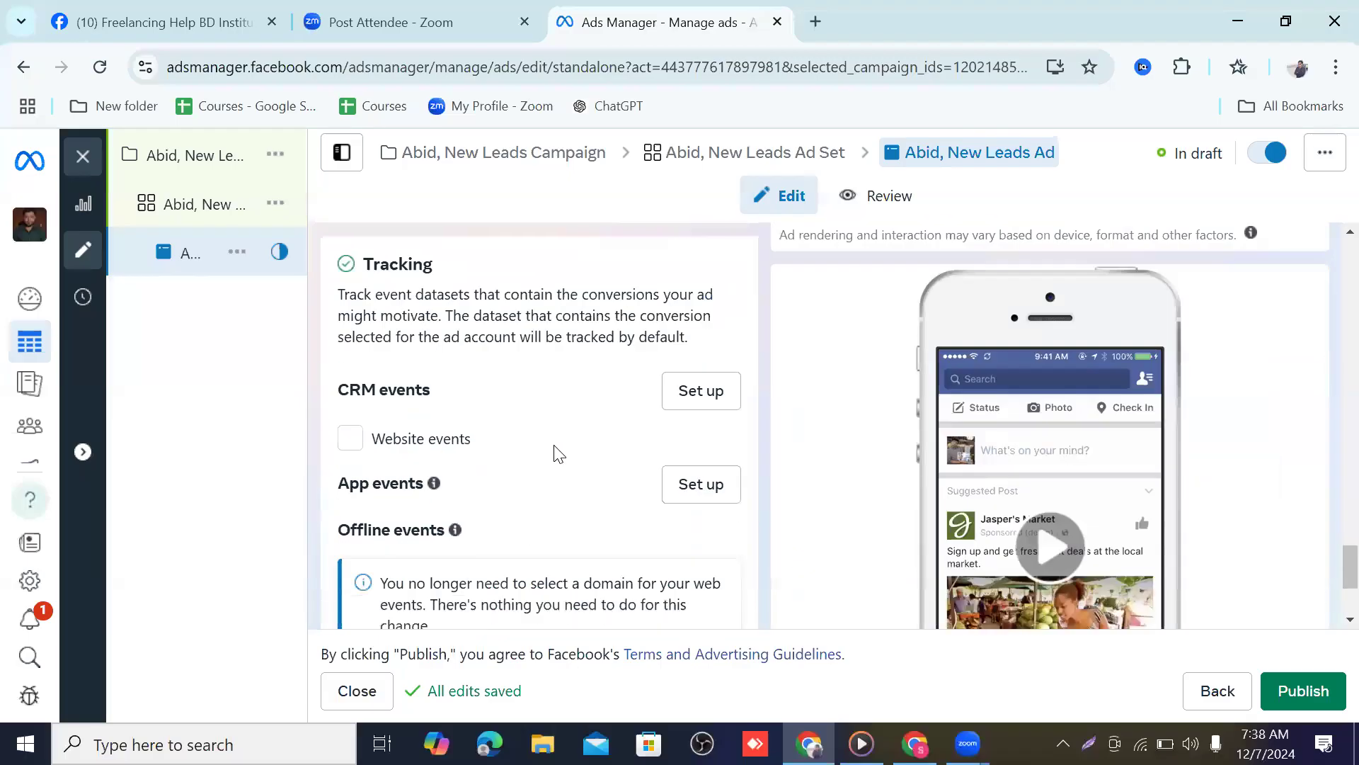
scroll(558, 453, up, 8)
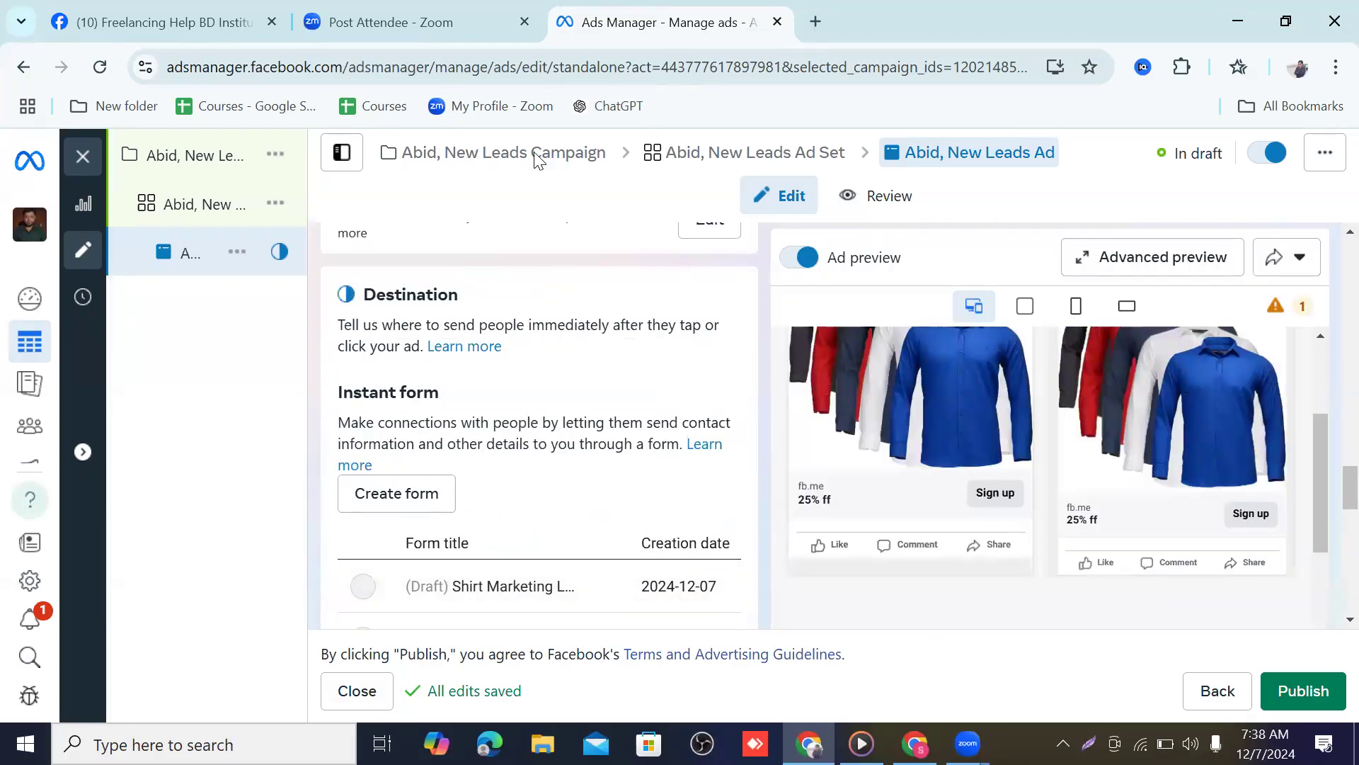
click(777, 22)
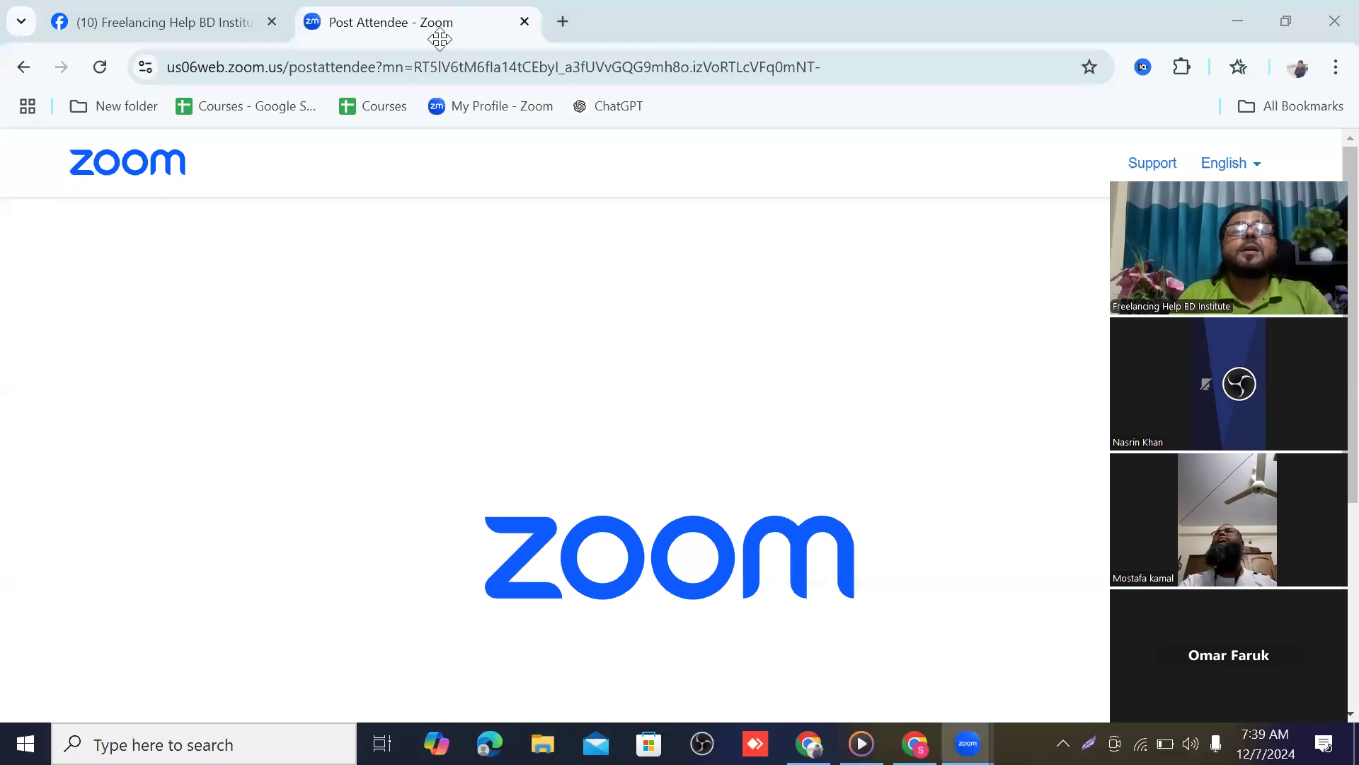
Reopen Ads Manager at adsmanager.facebook.com in a new Chrome tab
click(563, 22)
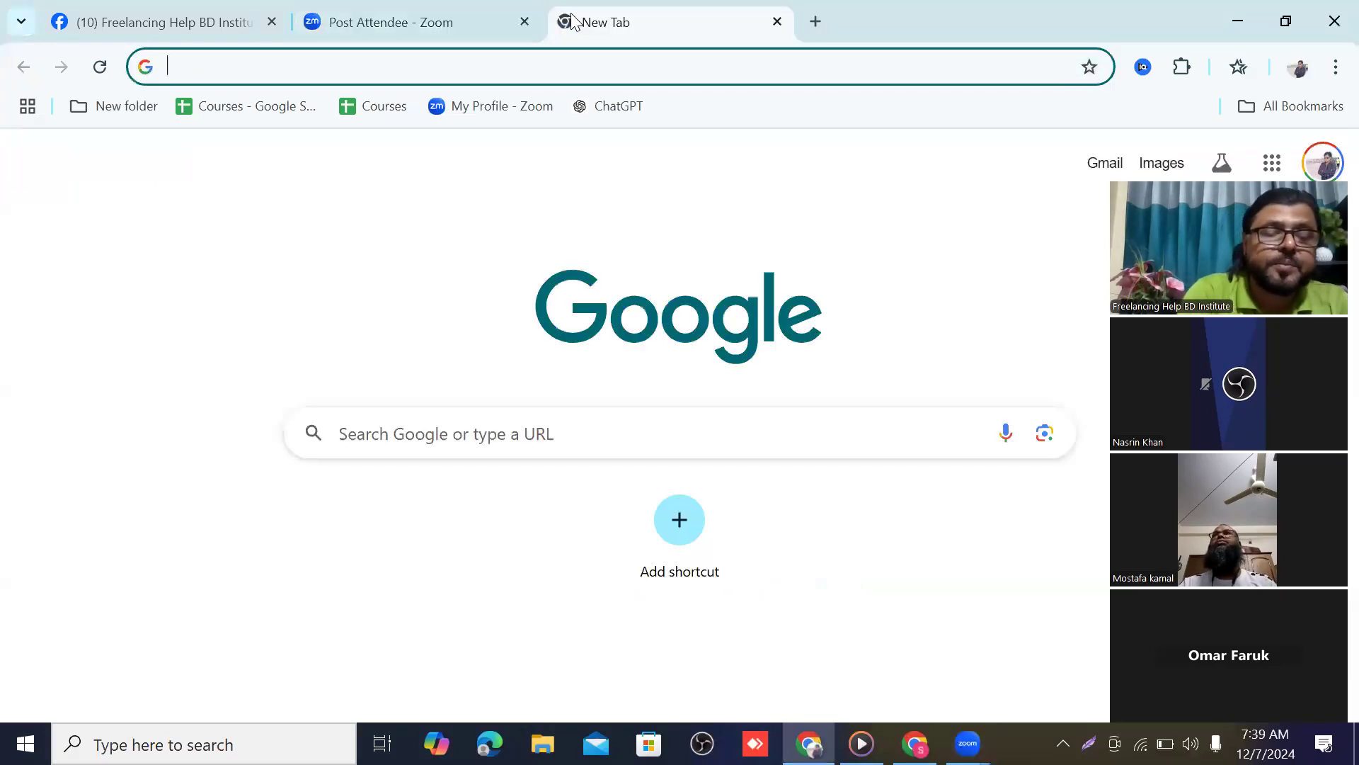
text(ad)
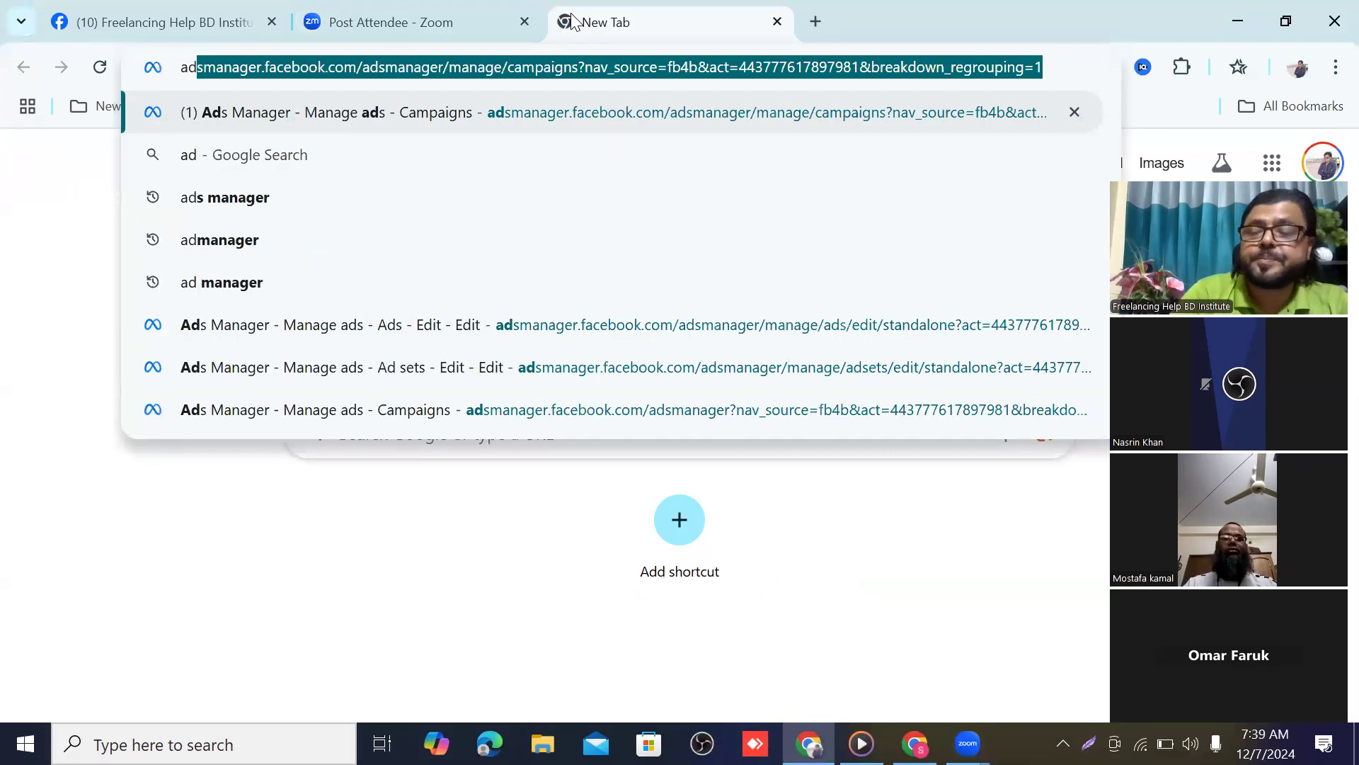
key(Return)
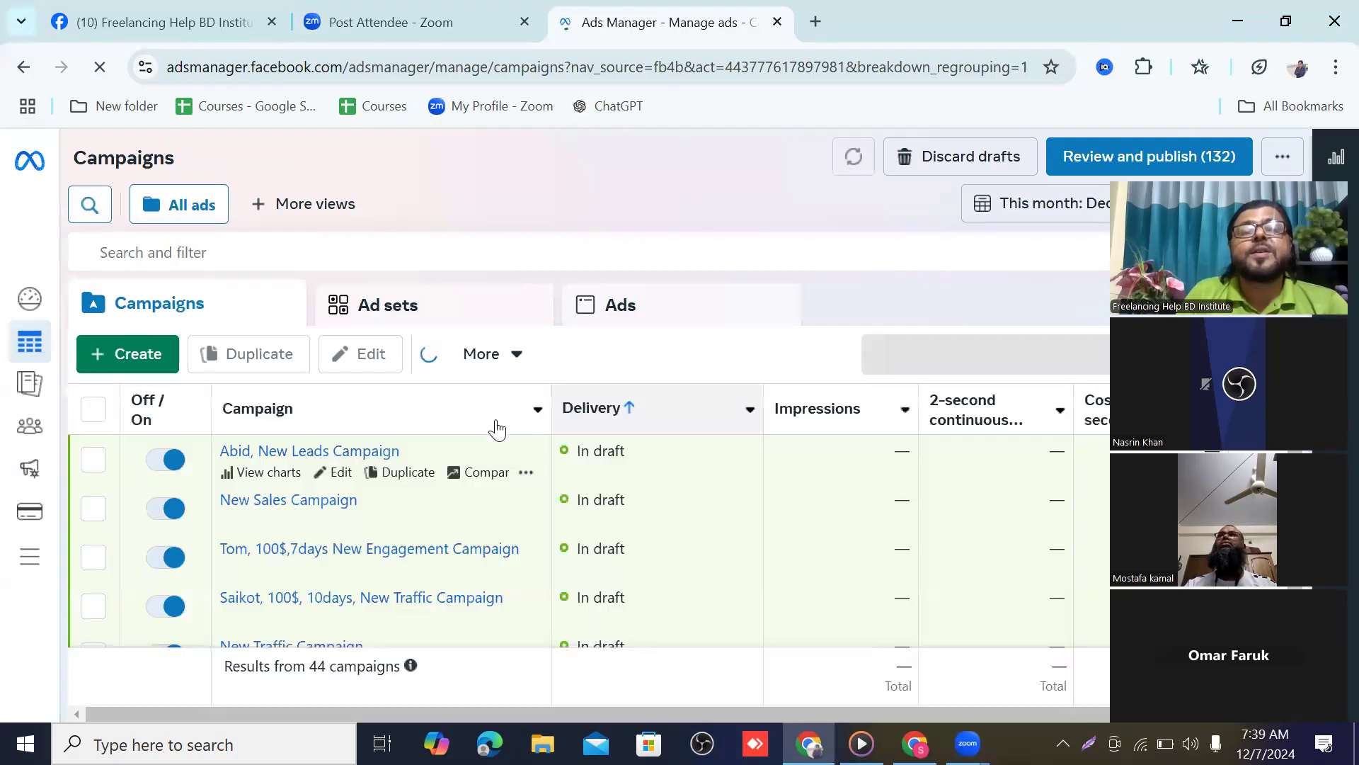
Create a new campaign with the Sales objective using the manual sales setup
click(145, 350)
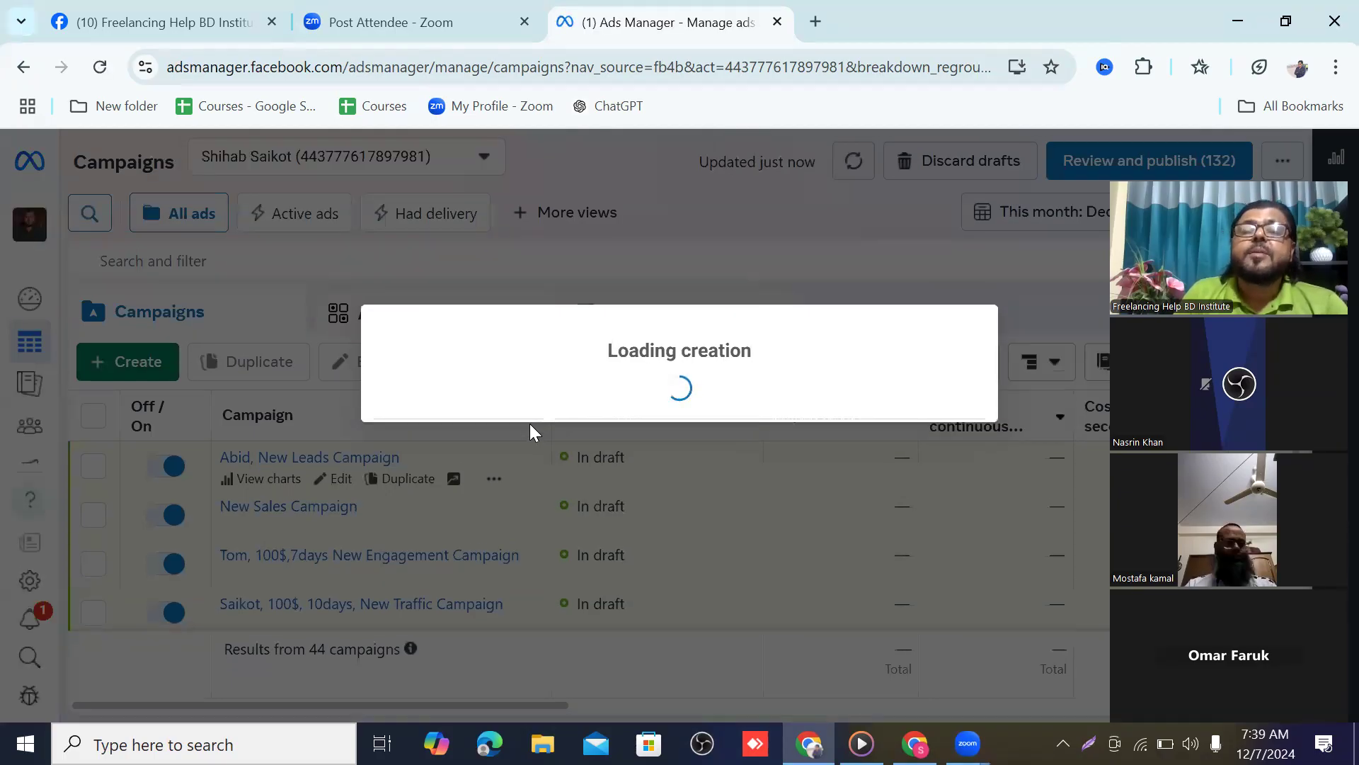
scroll(571, 427, down, 4)
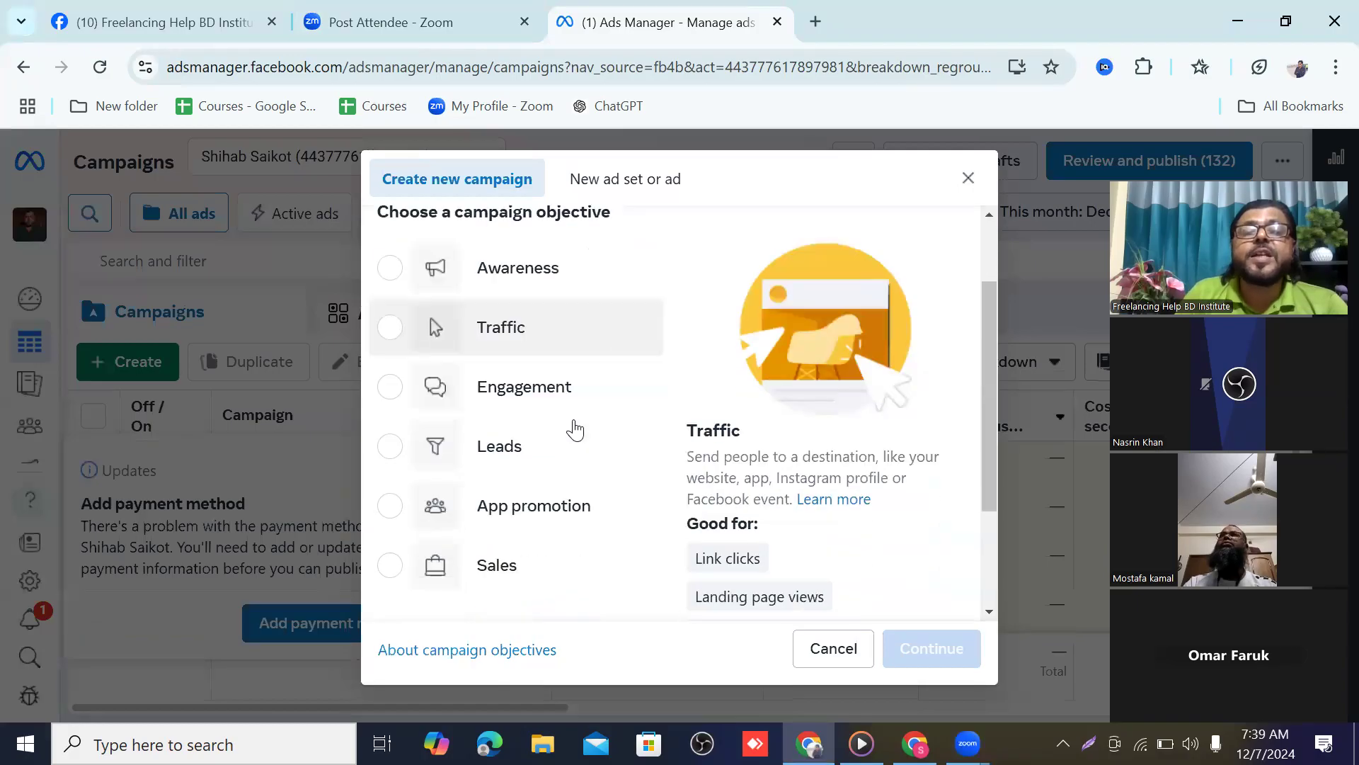
scroll(510, 382, up, 3)
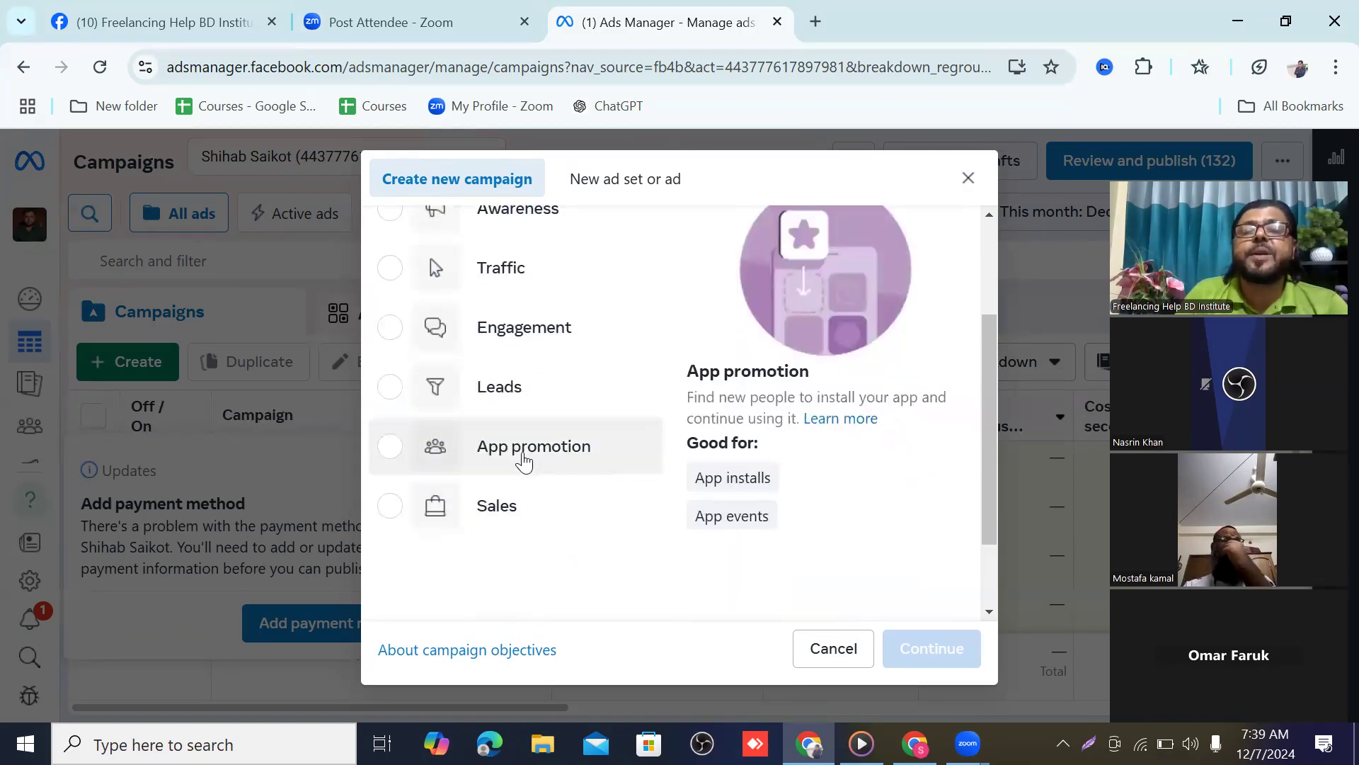
click(505, 519)
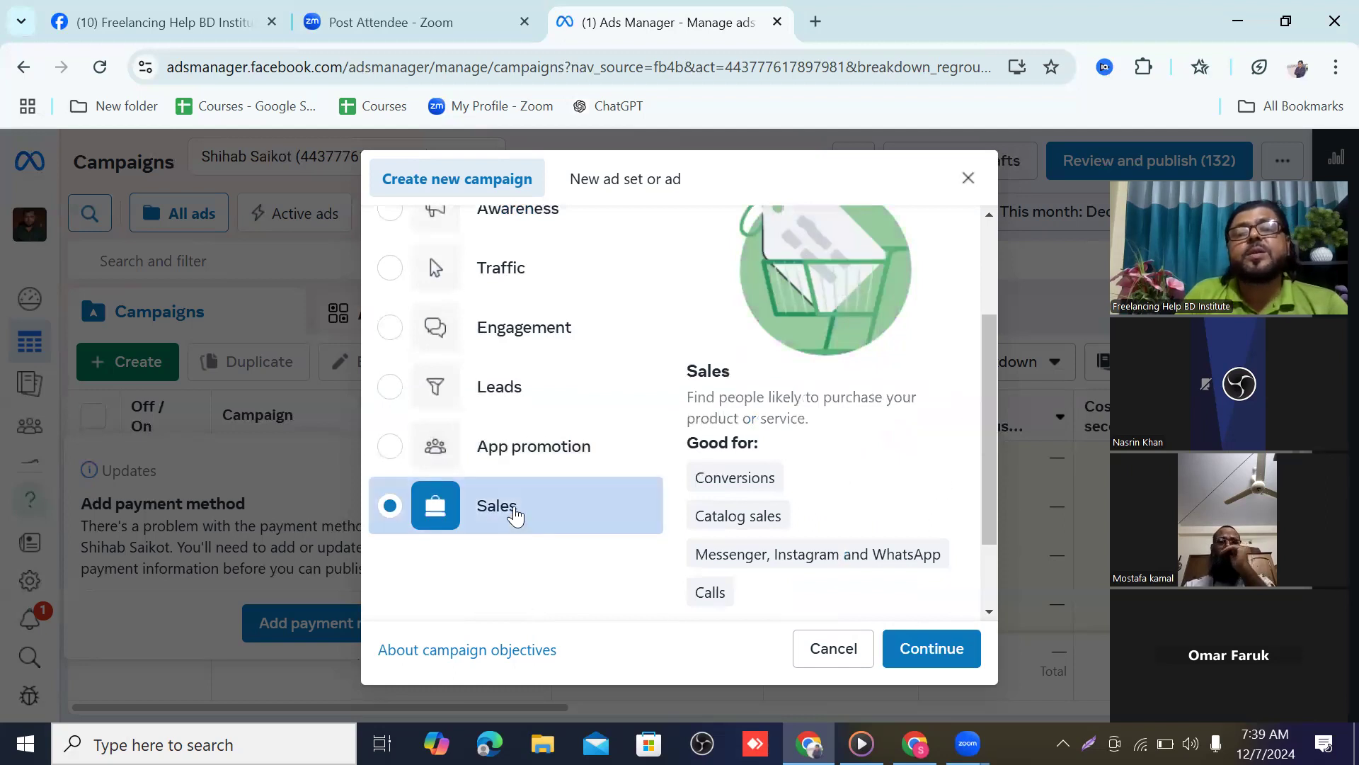
click(934, 650)
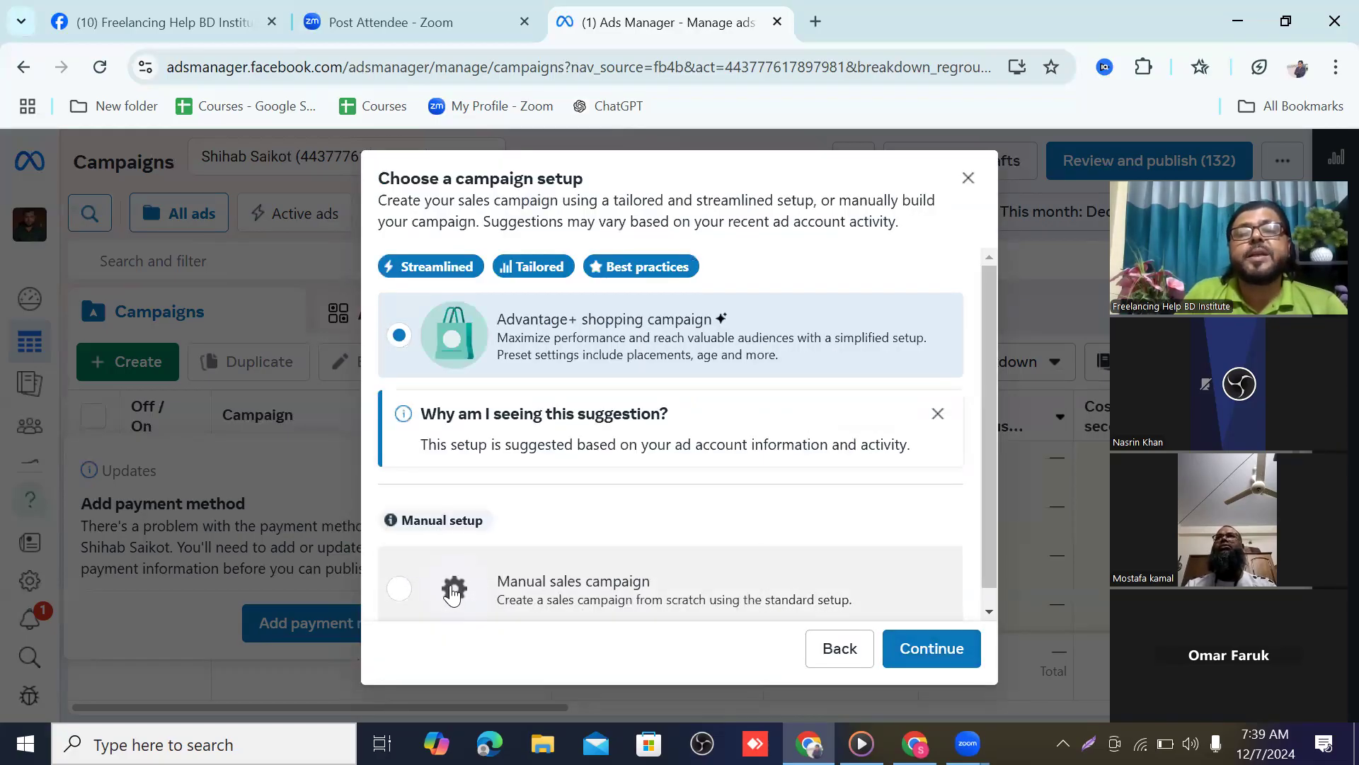
click(399, 588)
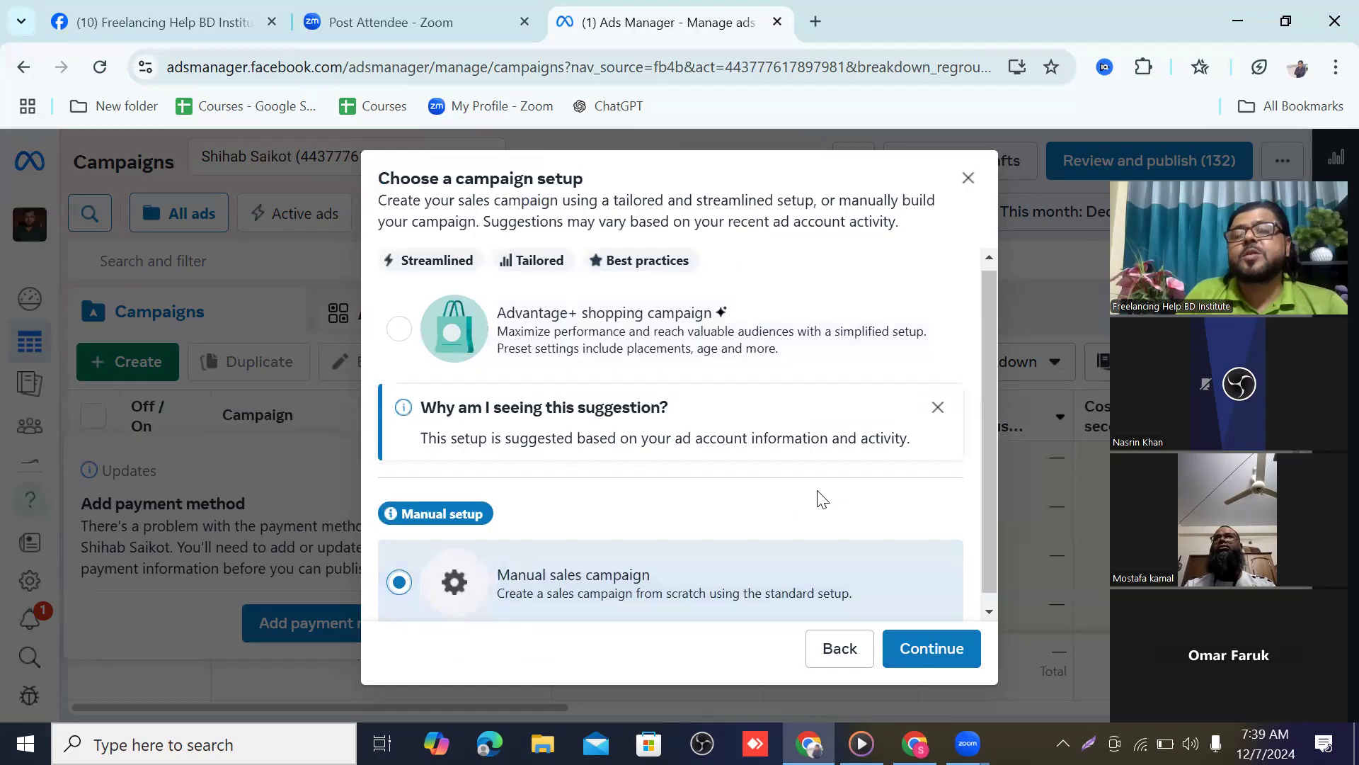
click(932, 648)
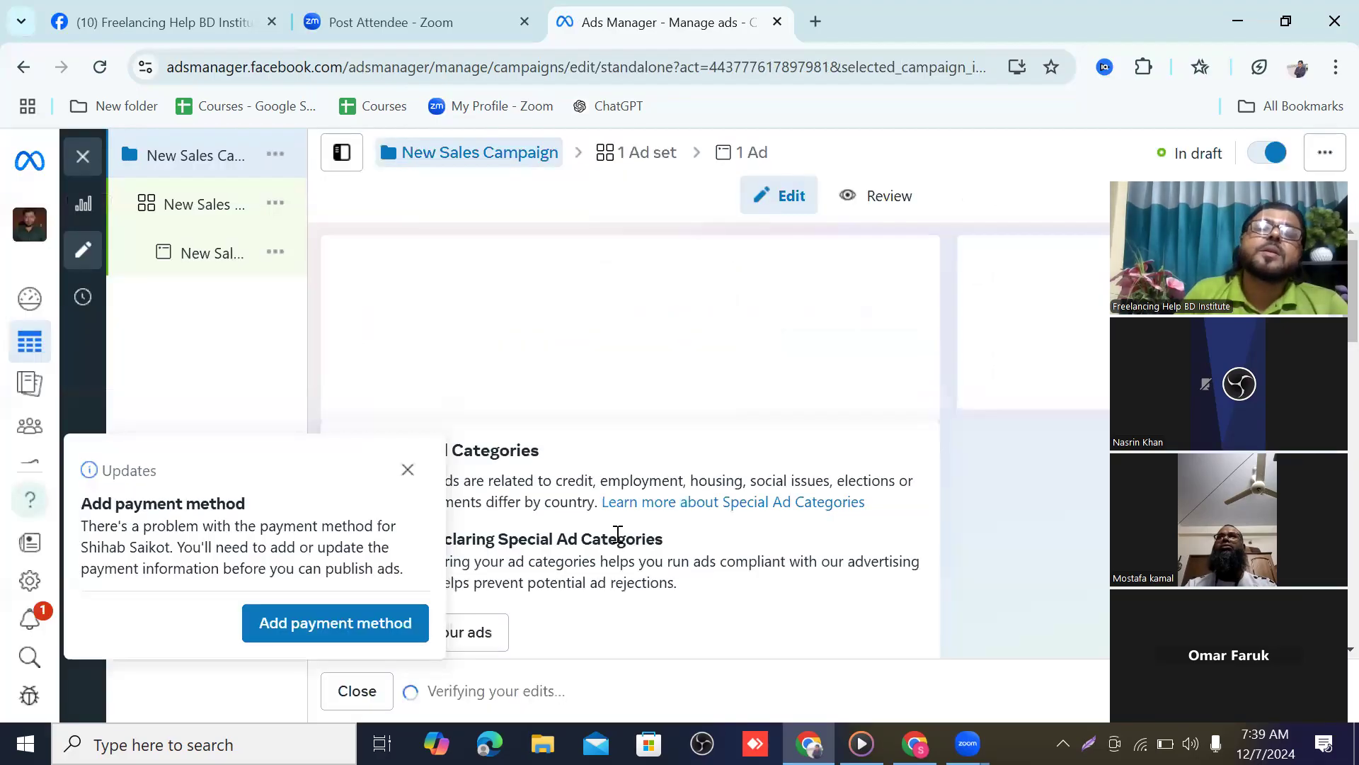
Dismiss the payment notice and turn on Advantage campaign budget
click(409, 470)
scroll(602, 411, down, 1)
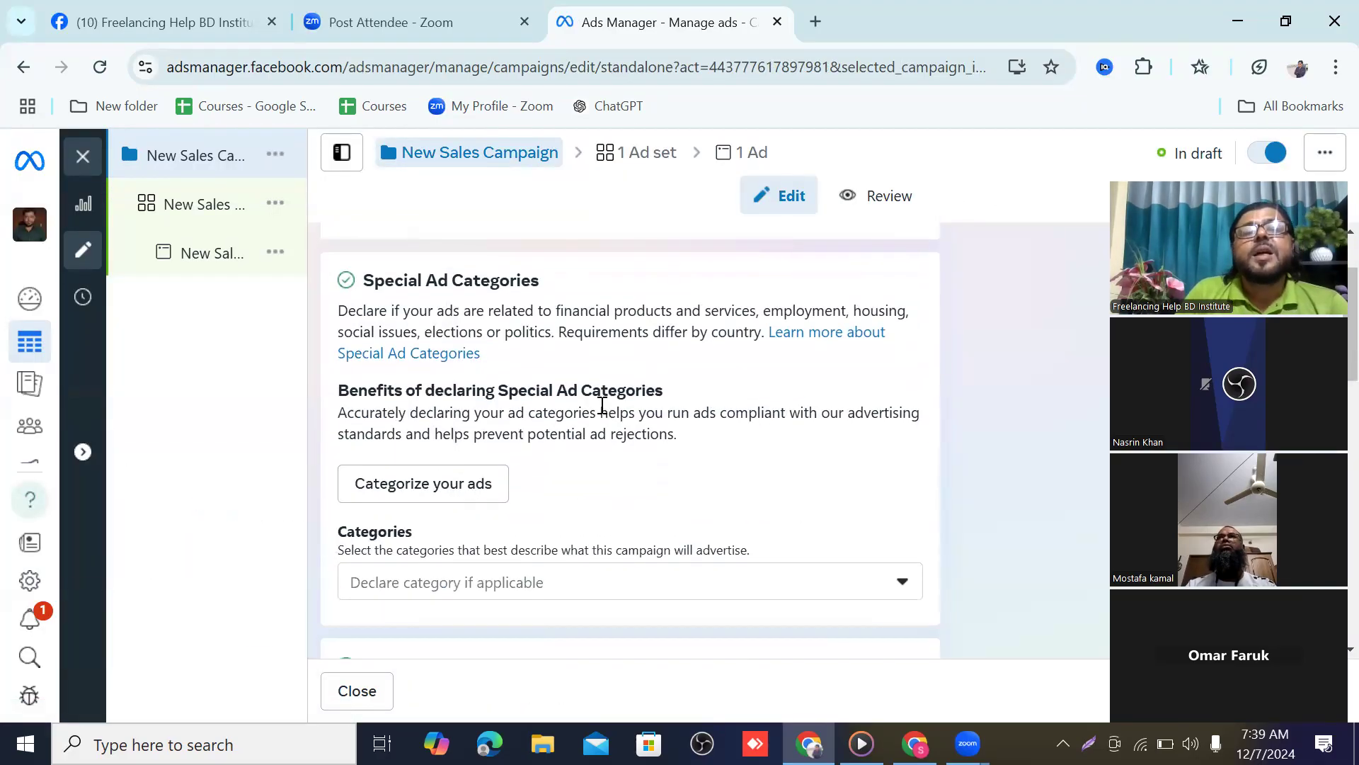
scroll(602, 406, down, 3)
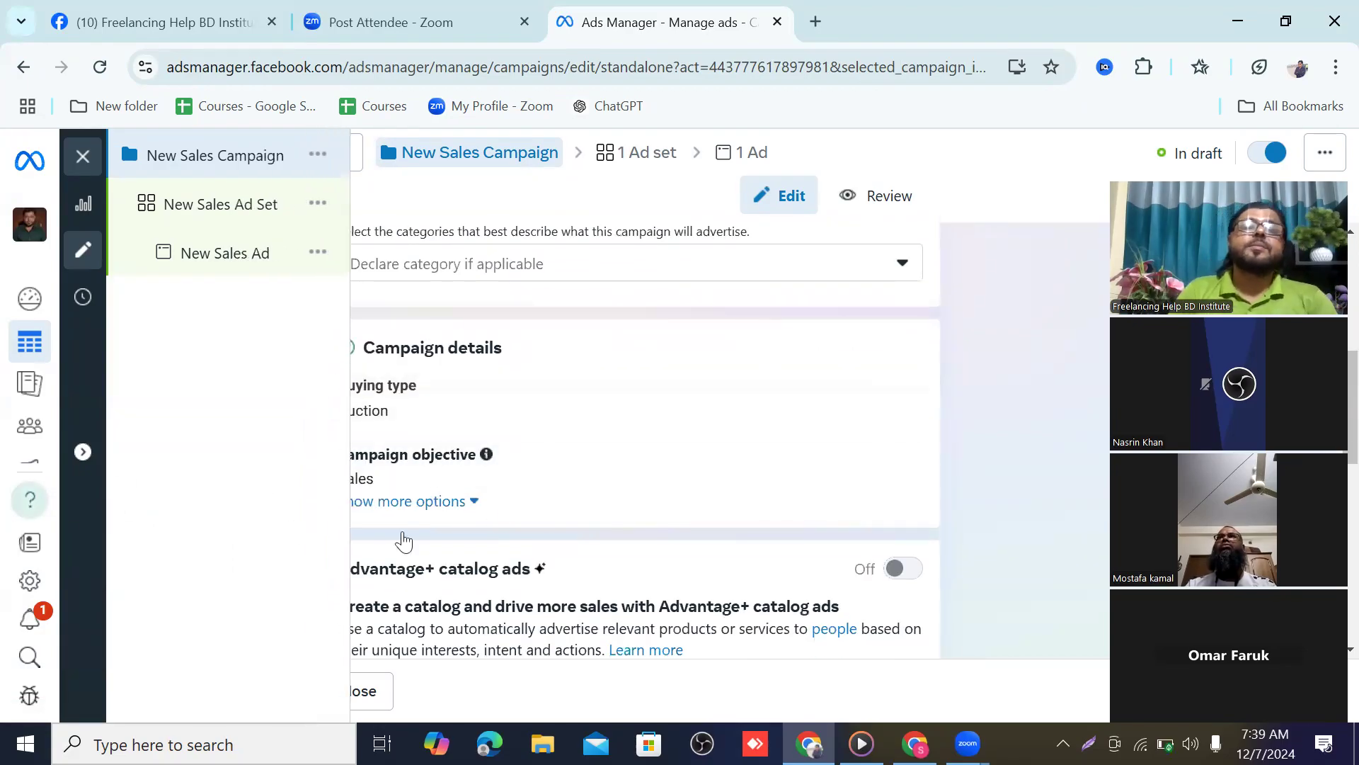
scroll(626, 495, down, 1)
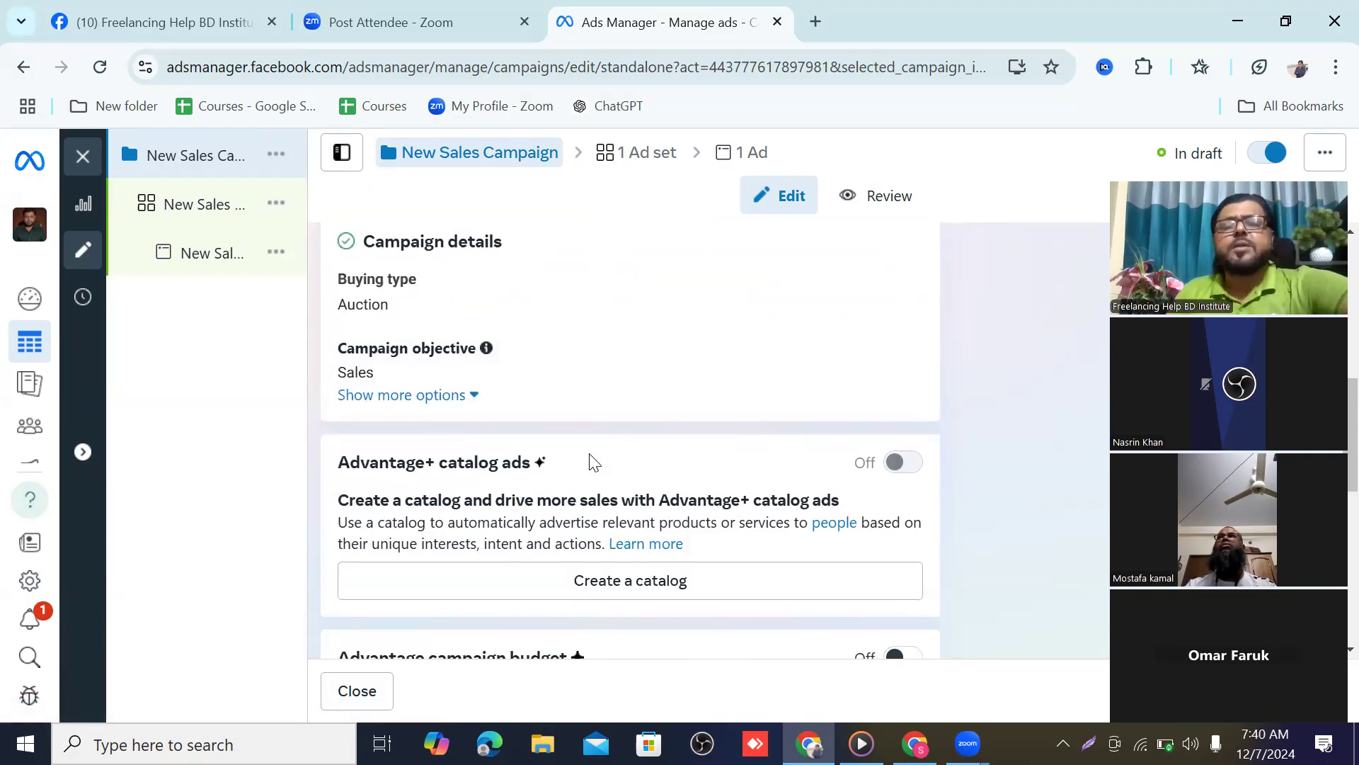
scroll(524, 439, down, 1)
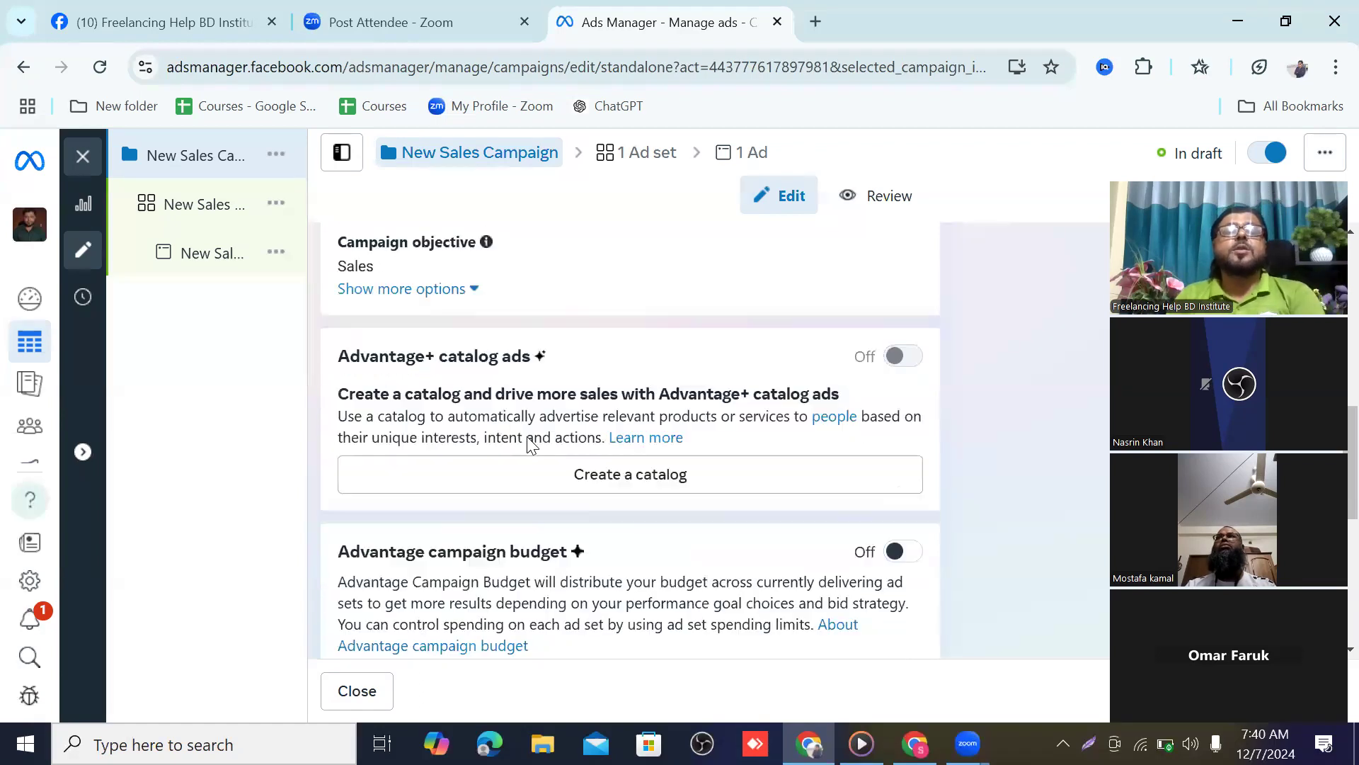
scroll(546, 428, up, 2)
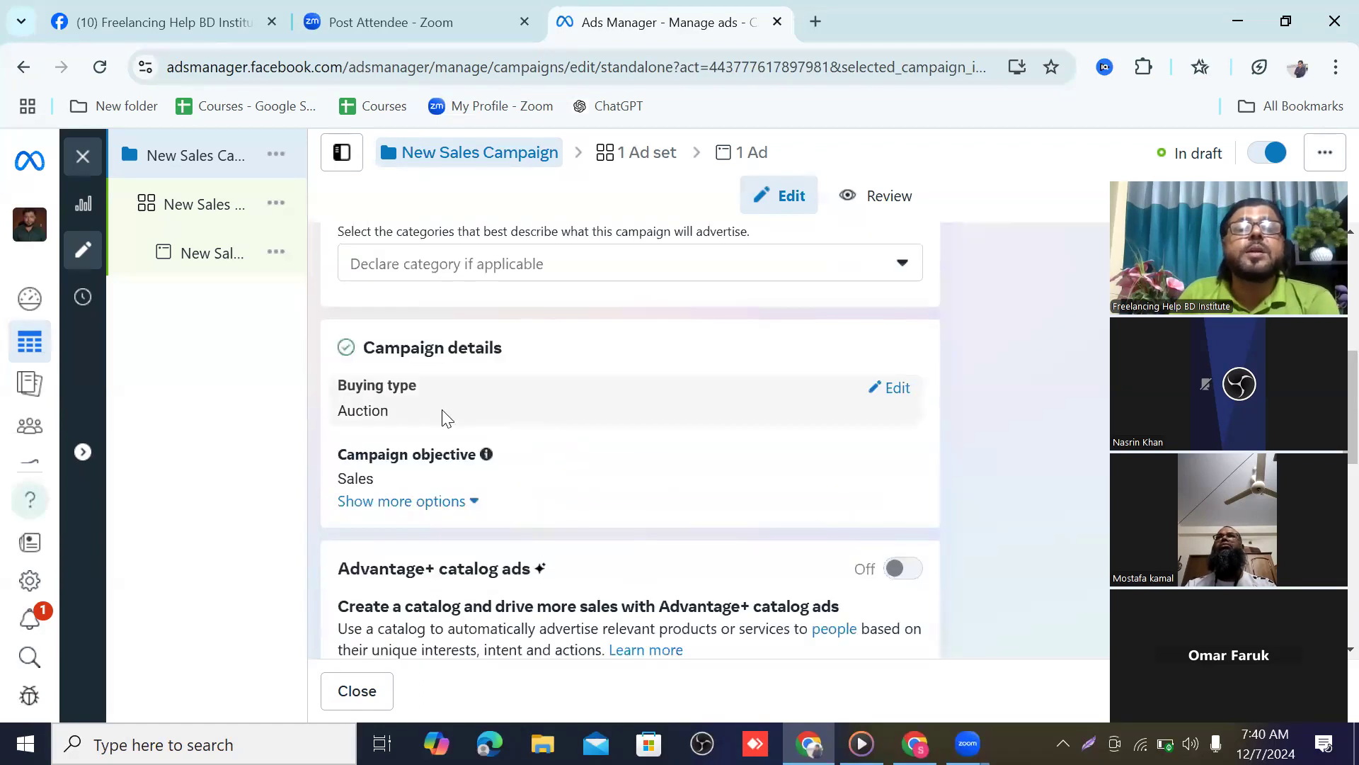
scroll(464, 382, up, 2)
scroll(473, 388, down, 2)
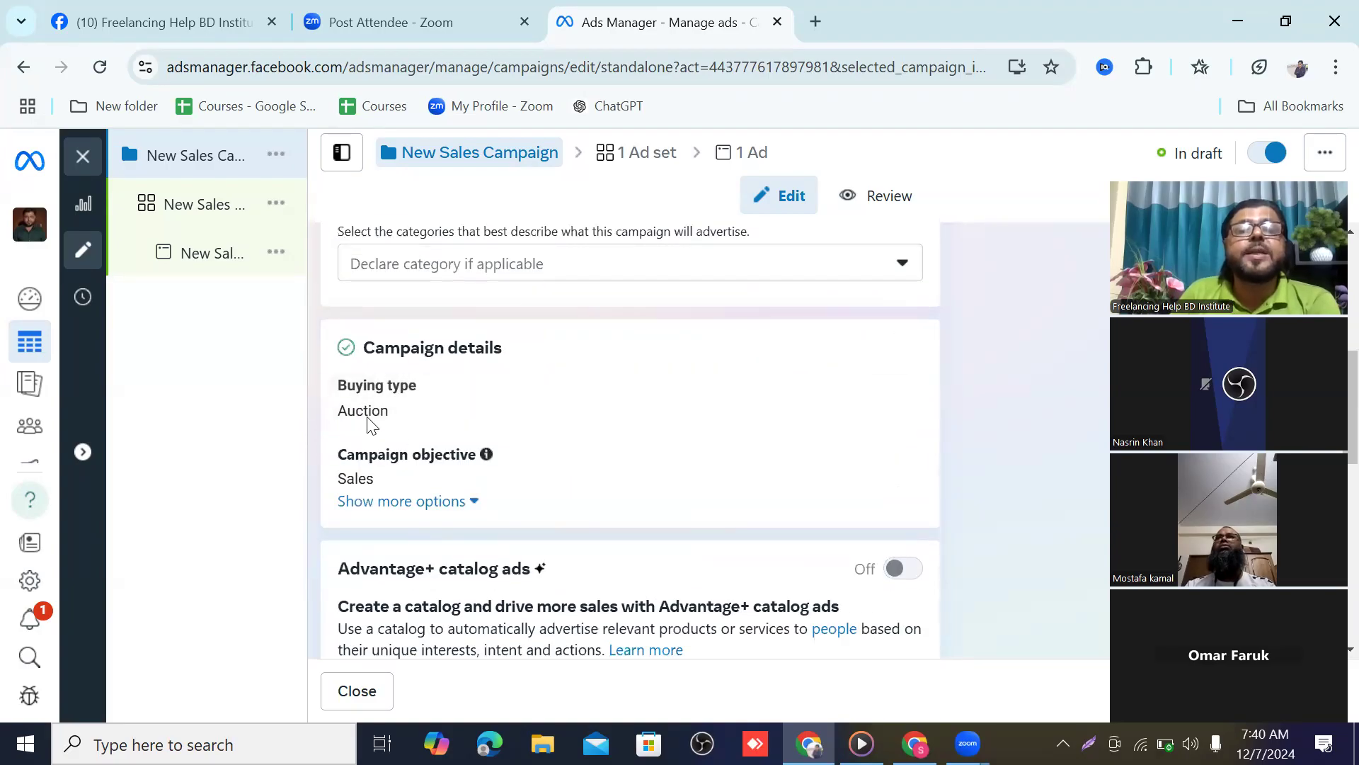
scroll(439, 459, down, 1)
scroll(443, 460, down, 3)
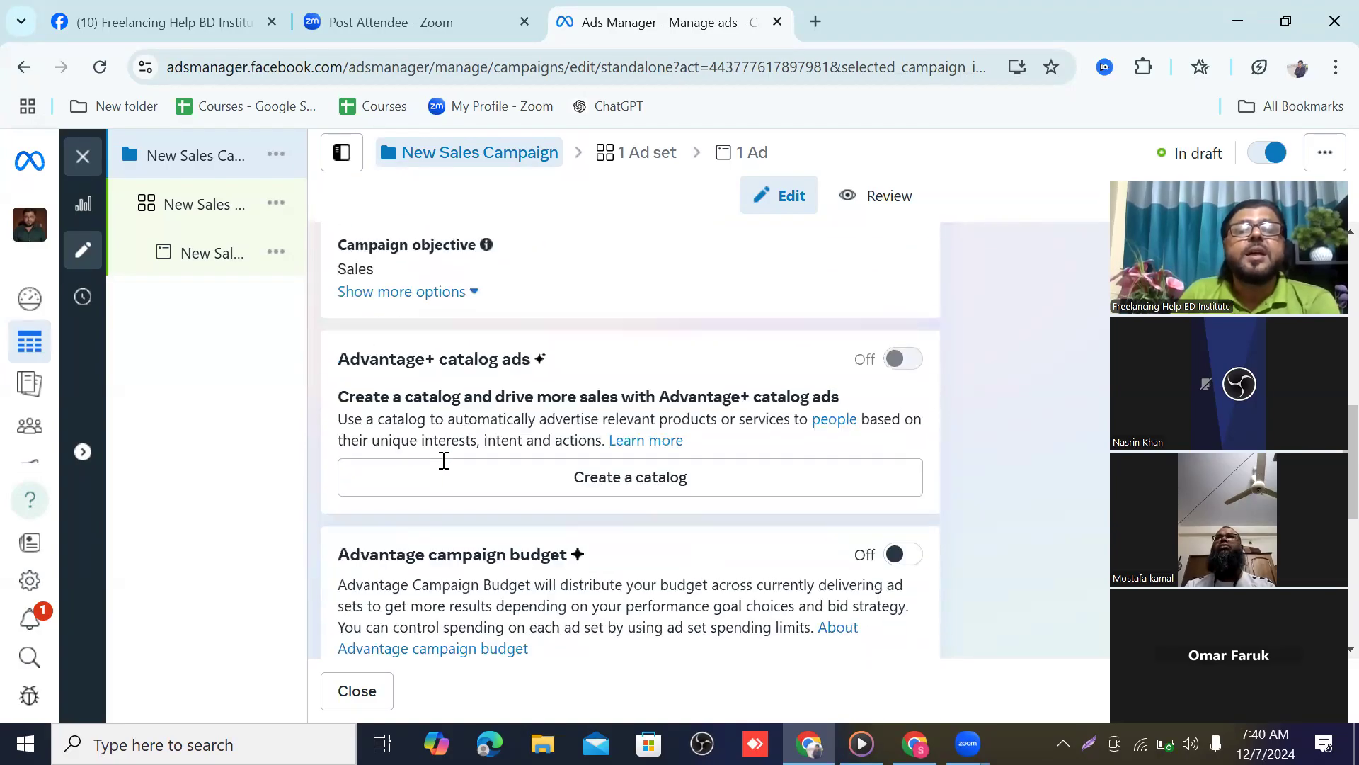
scroll(511, 448, down, 1)
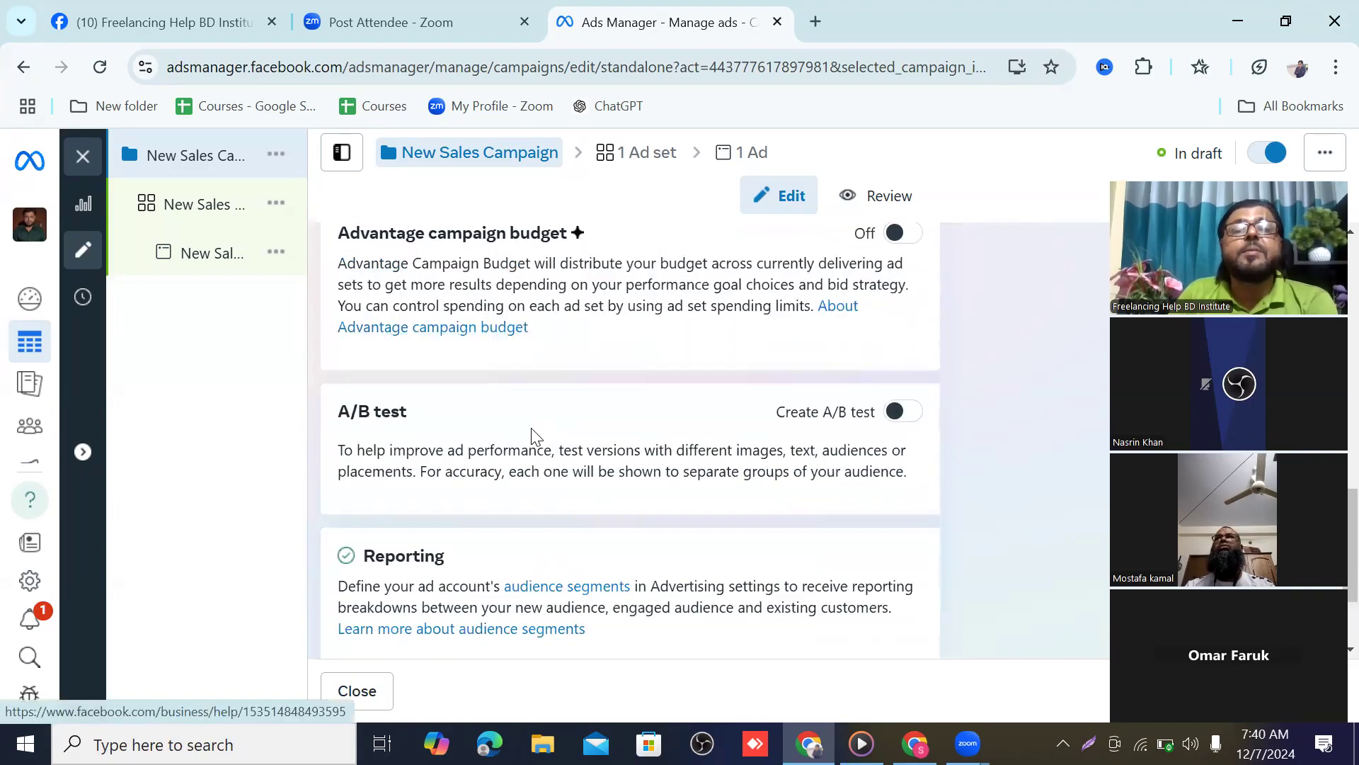
scroll(531, 440, up, 2)
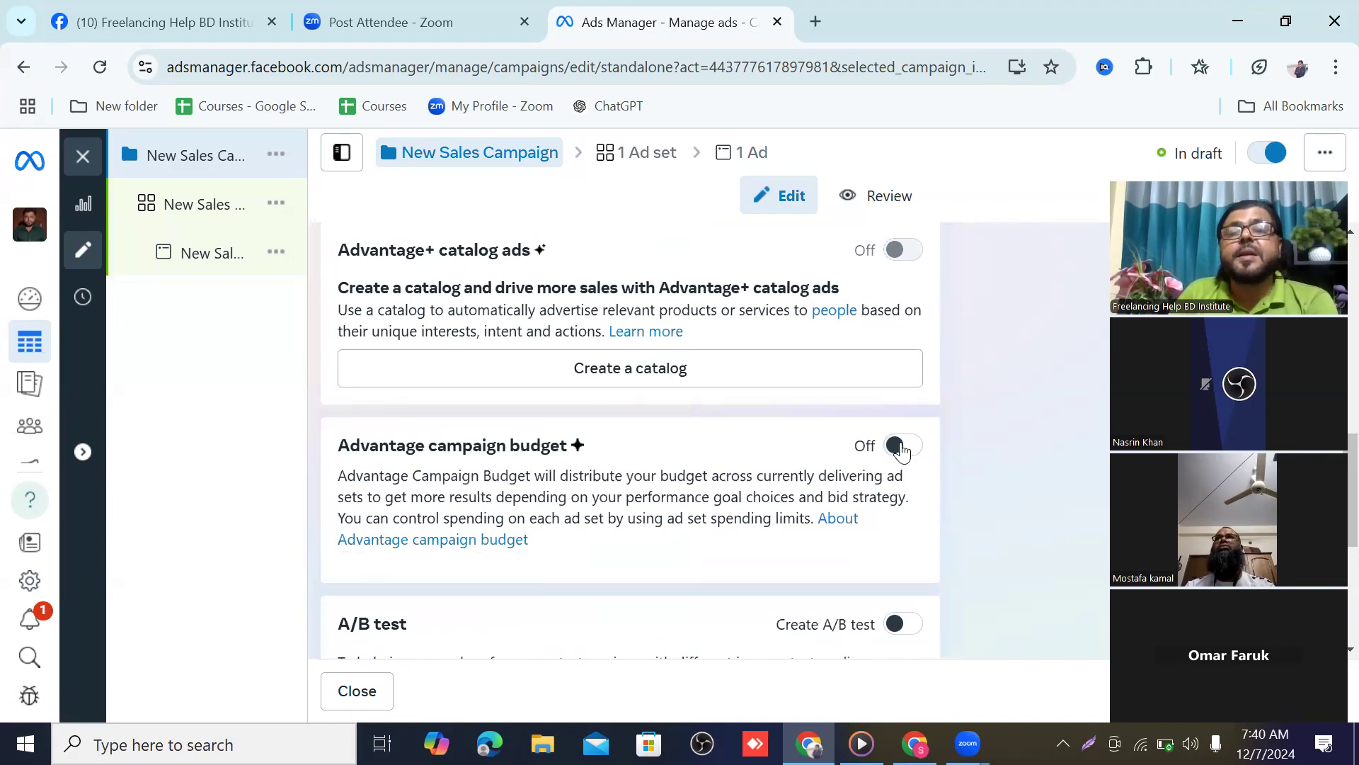
click(866, 446)
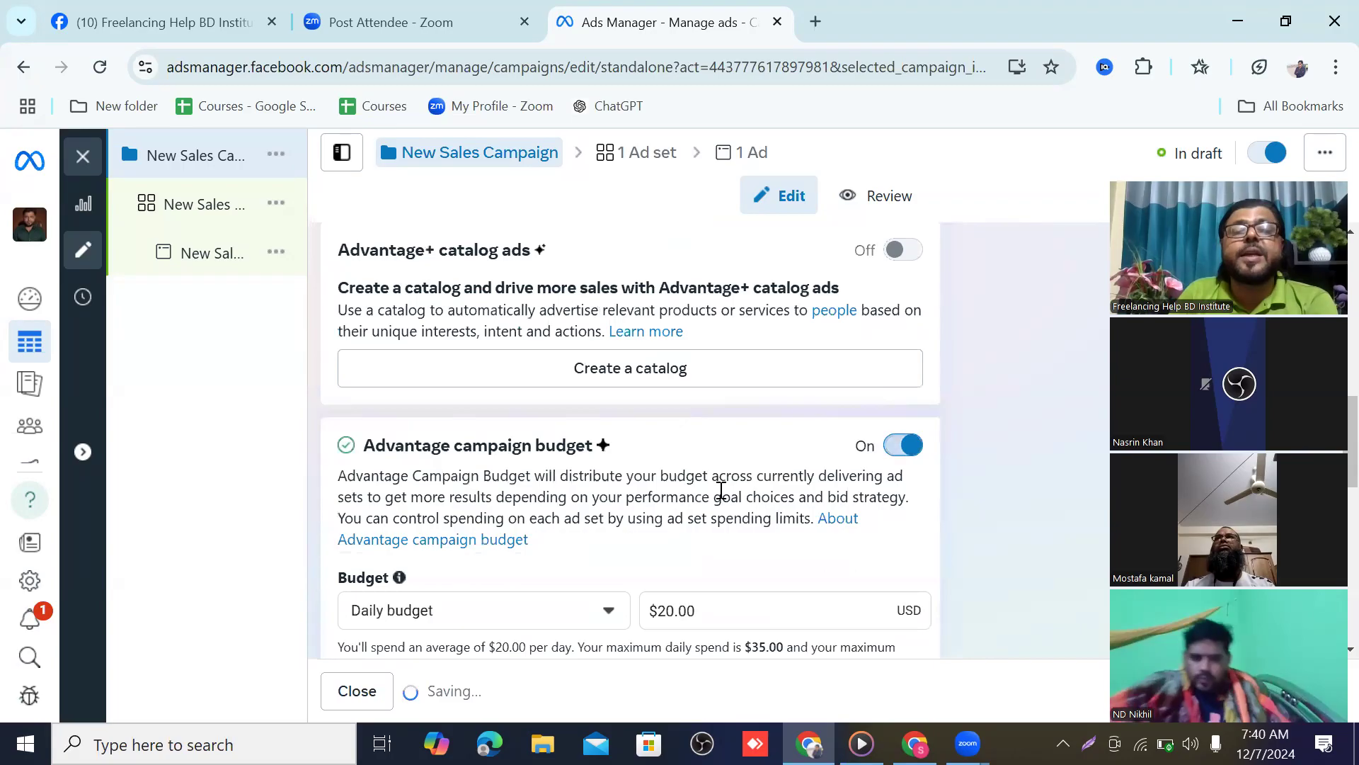
Lower the daily budget from $20.00 to $10.00 and proceed to the ad set
scroll(671, 542, down, 2)
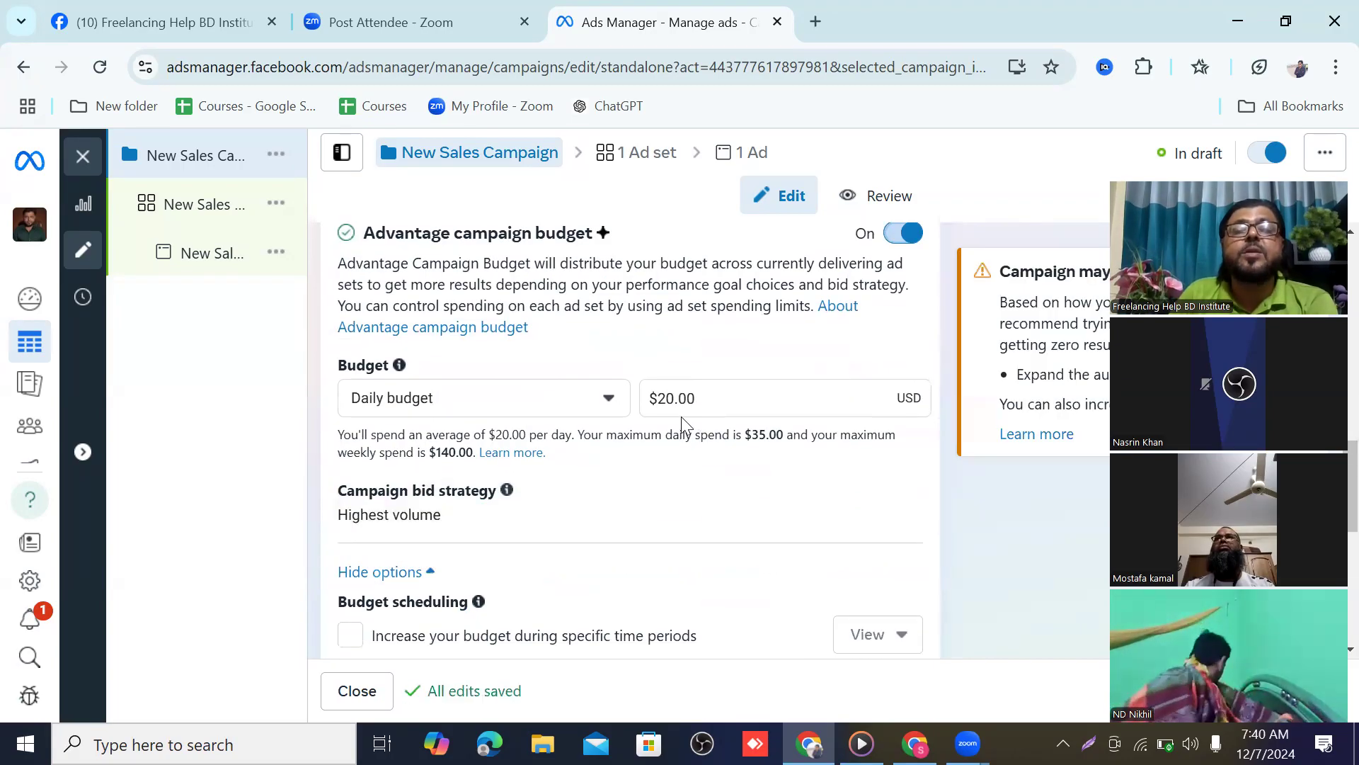
click(665, 399)
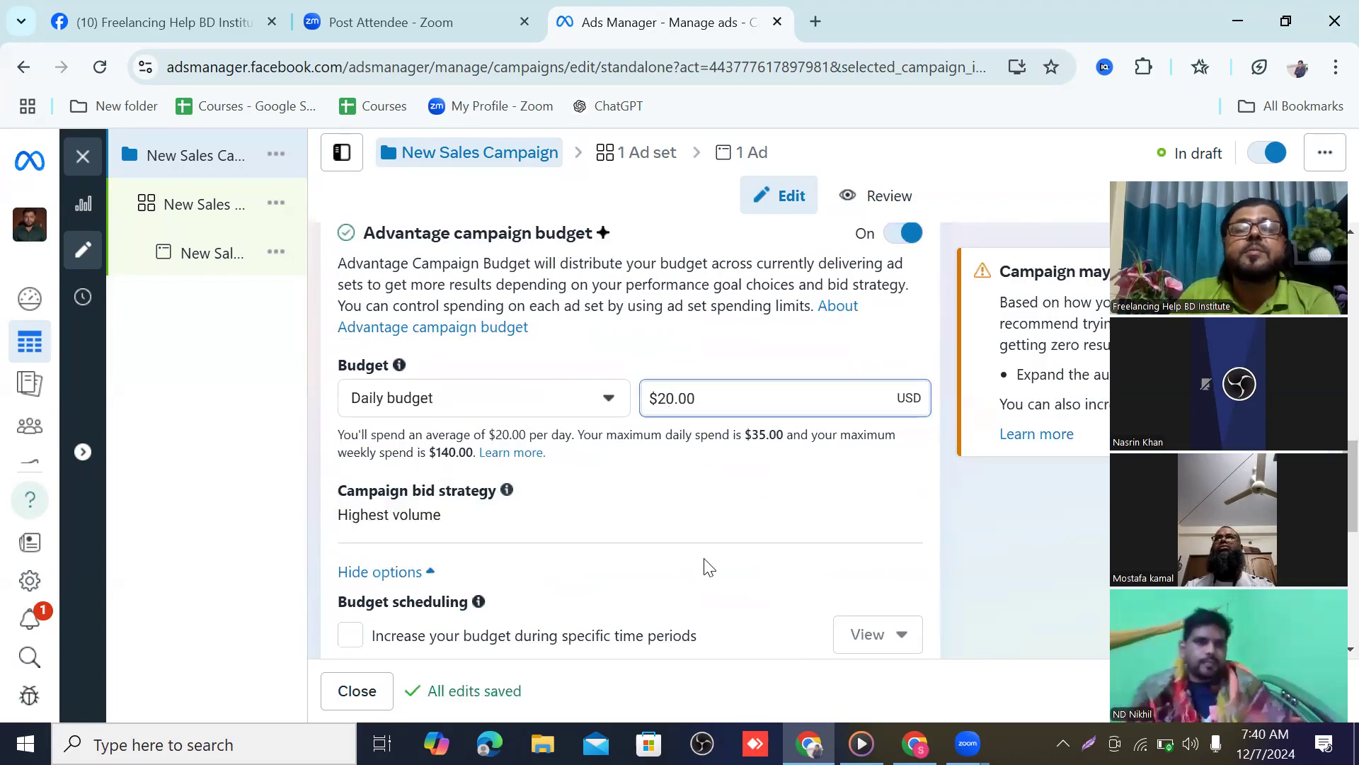
key(BackSpace)
text(1)
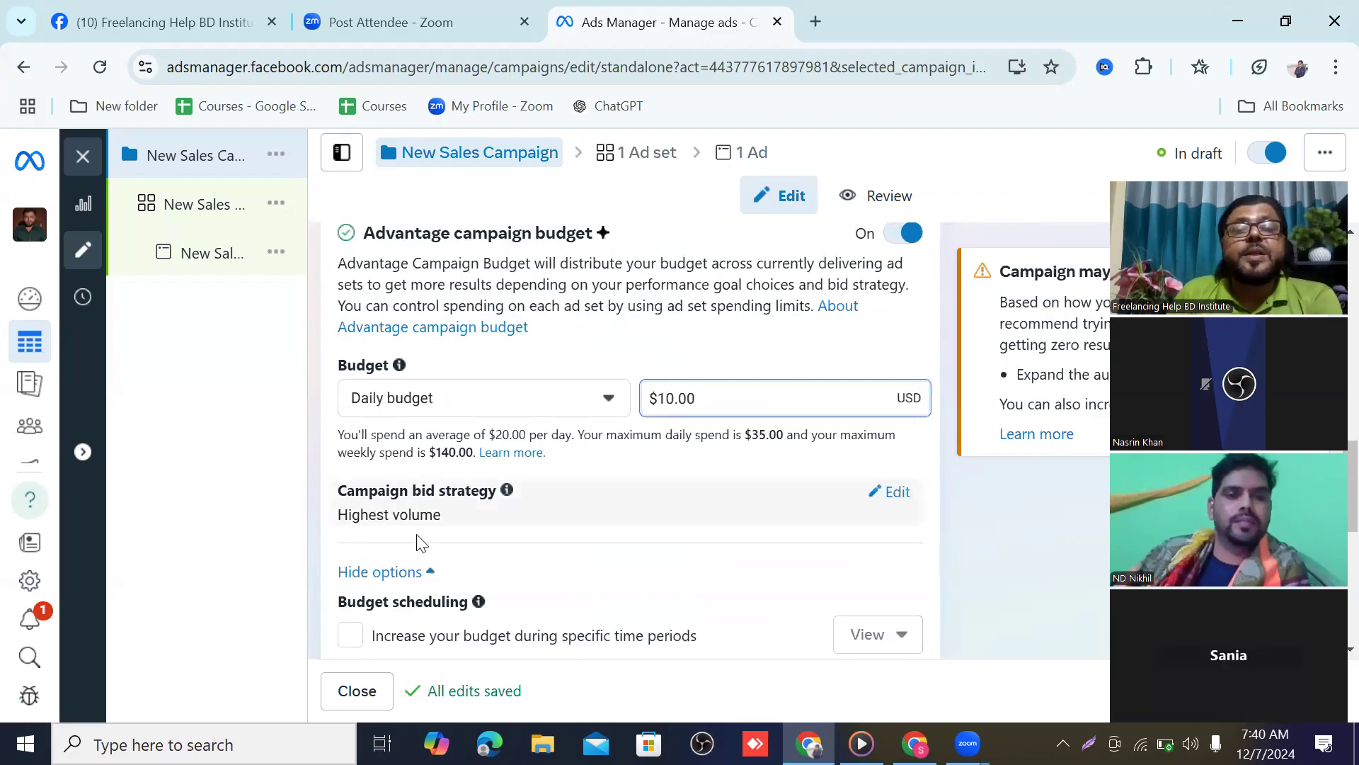
scroll(473, 511, down, 1)
scroll(473, 511, down, 4)
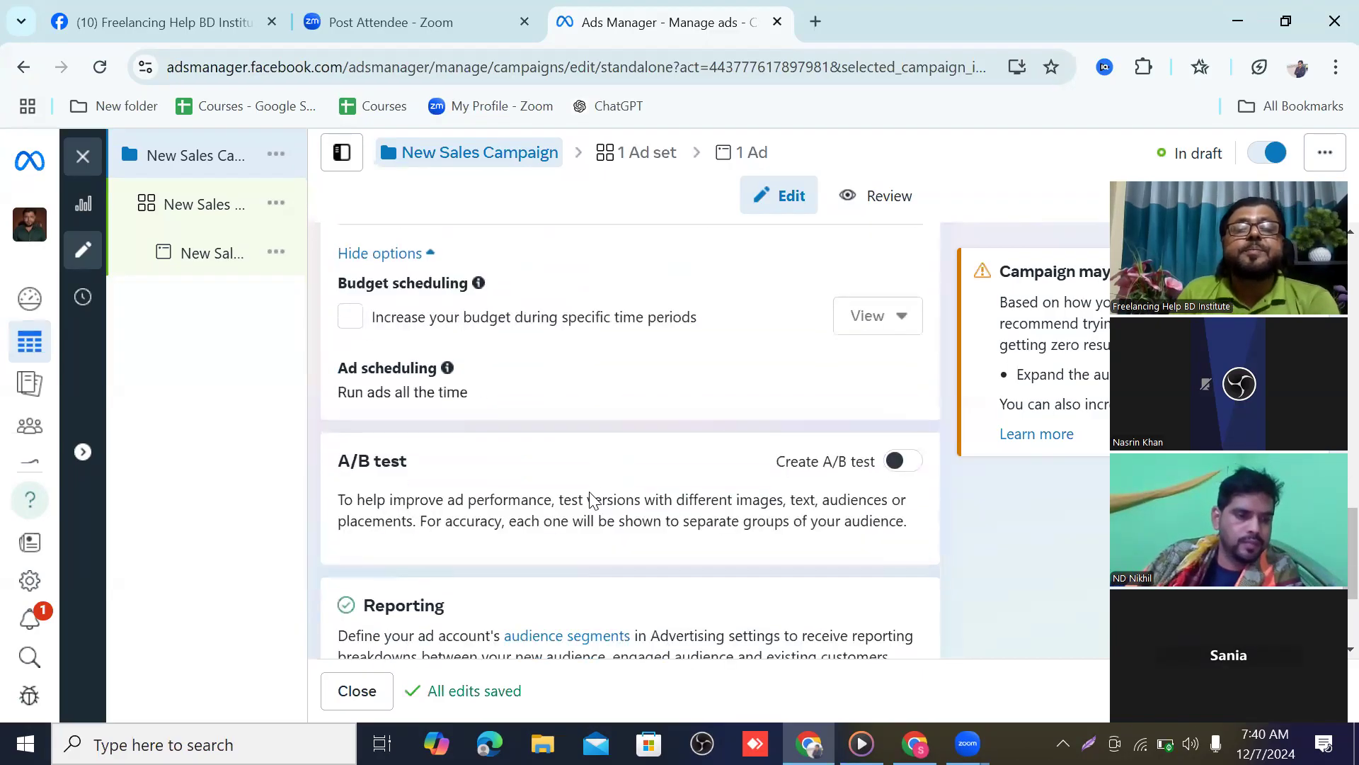
scroll(580, 481, down, 3)
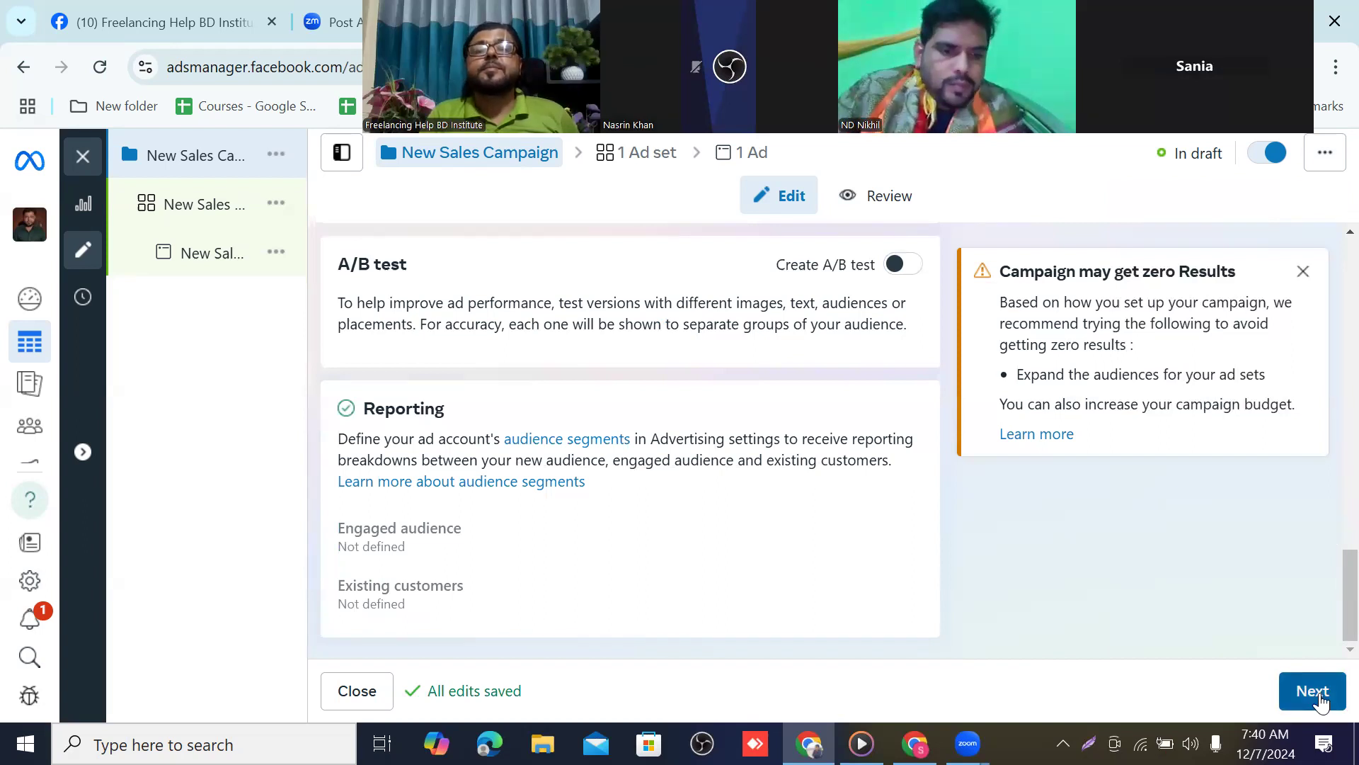
click(1315, 693)
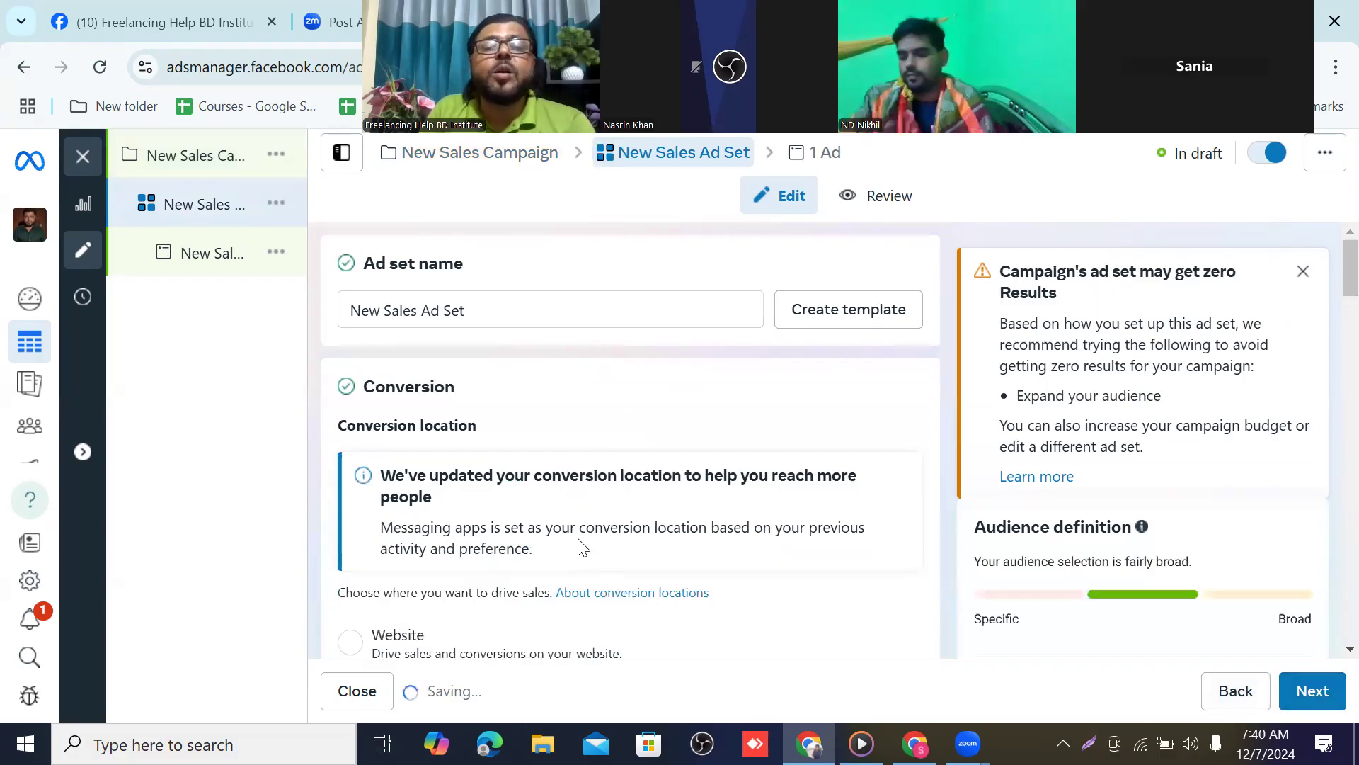
Scroll through the New Sales Ad Set to review its conversion location options
scroll(535, 489, down, 5)
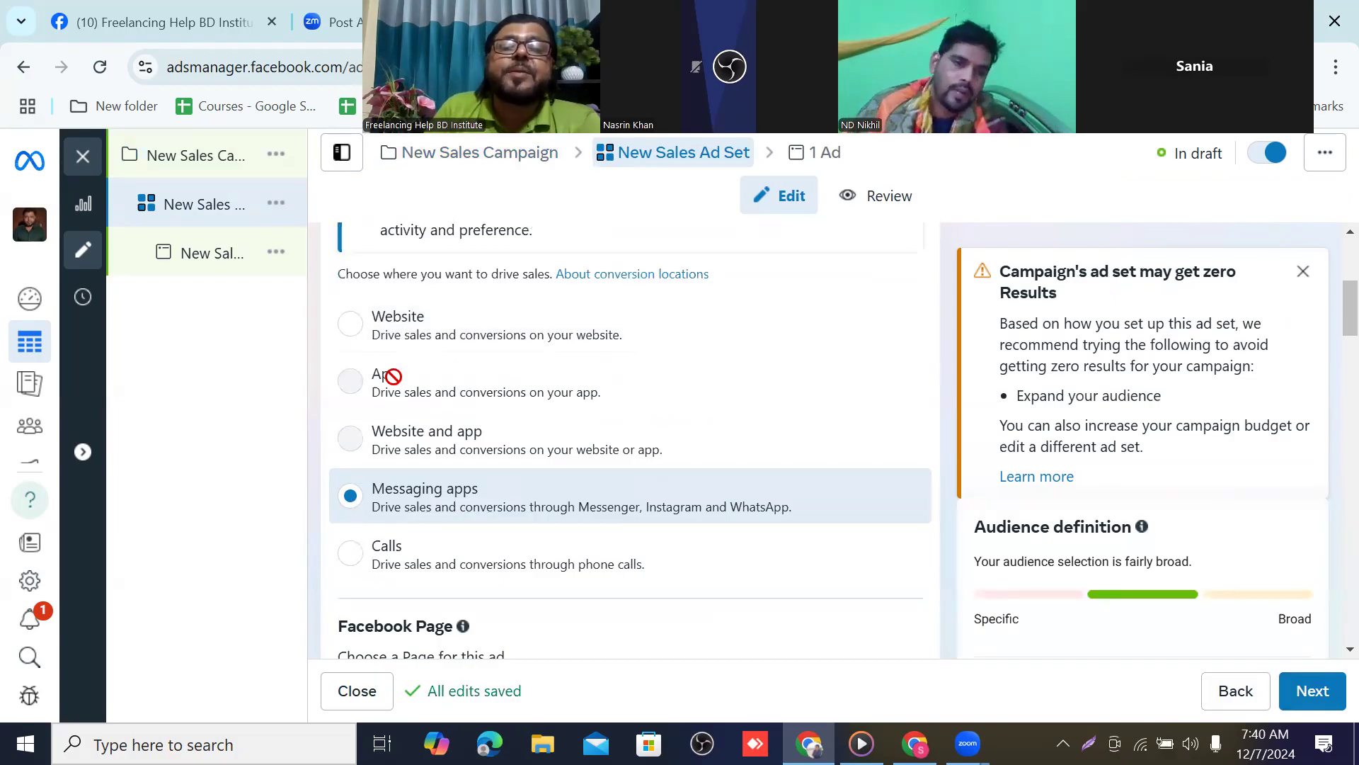
mouse_move(406, 426)
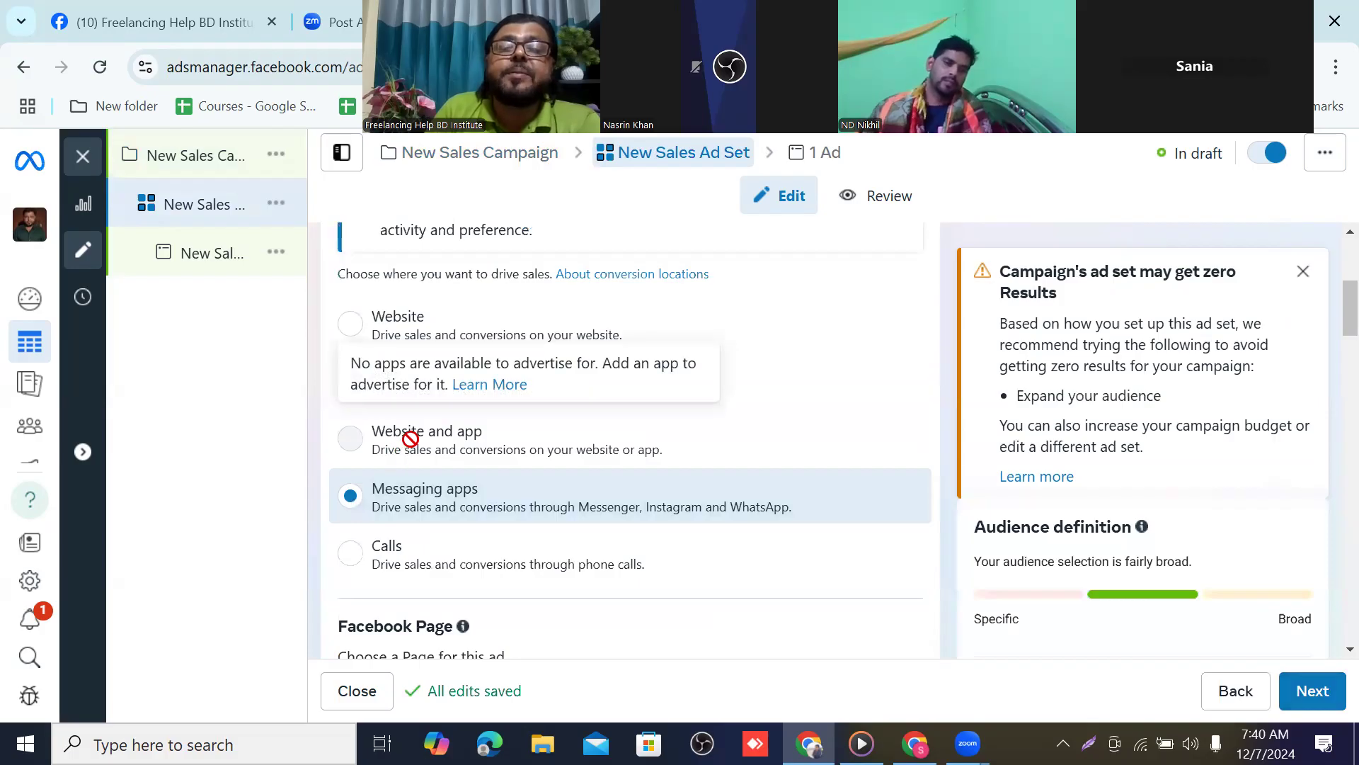
scroll(580, 439, down, 1)
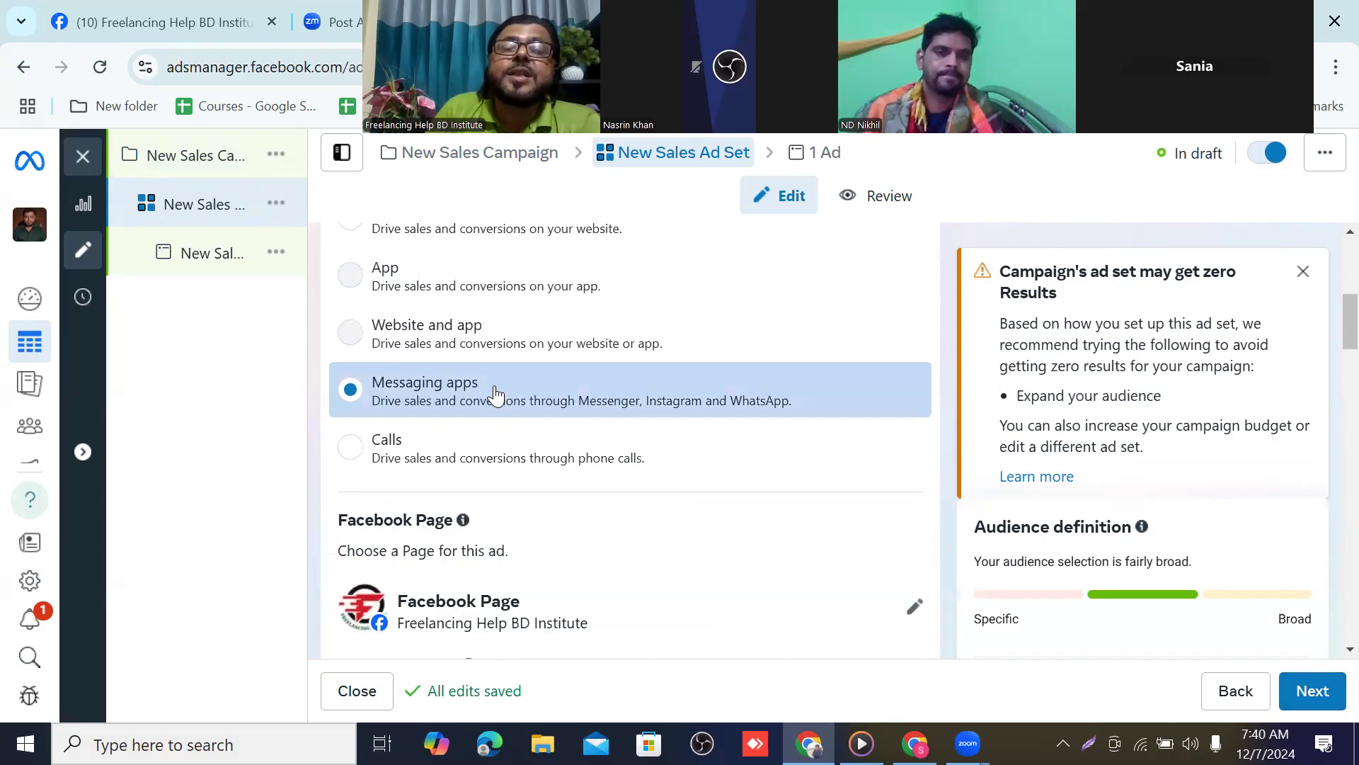
scroll(587, 448, down, 1)
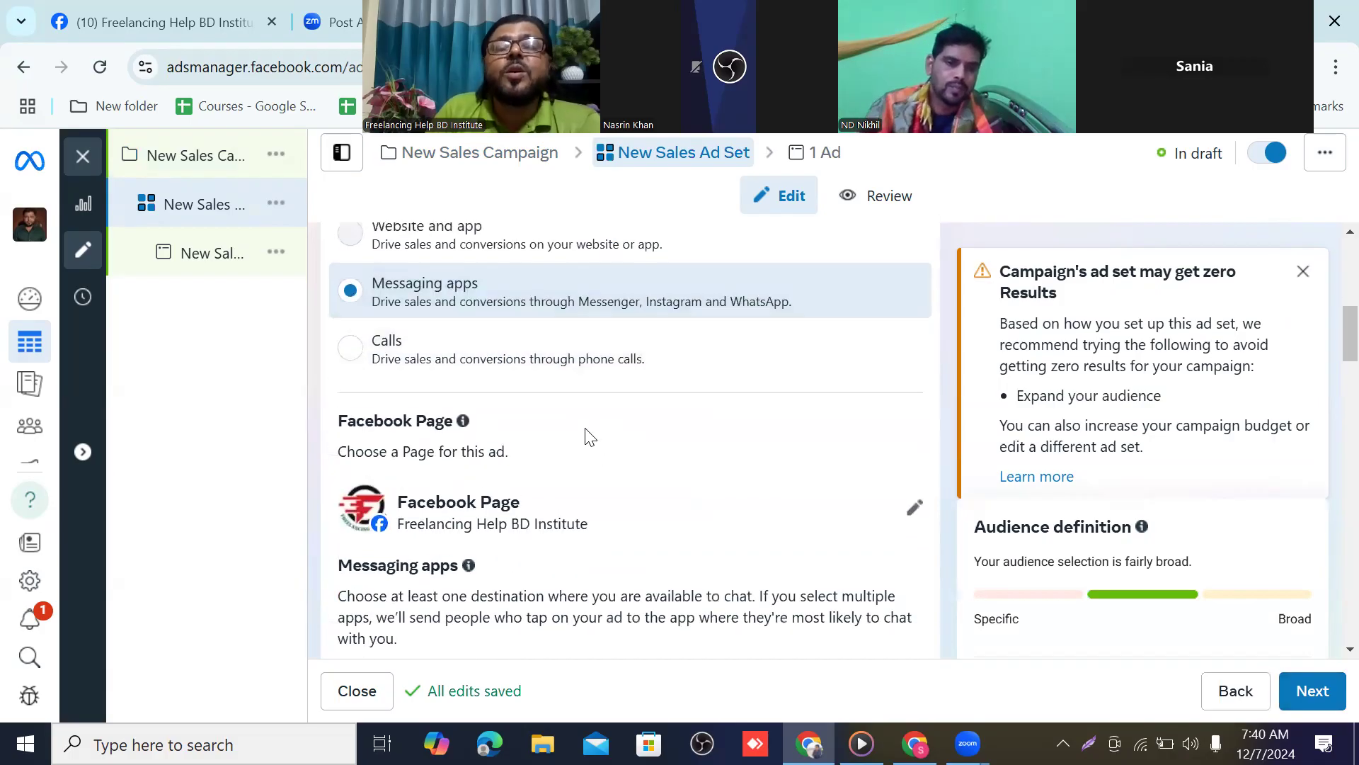
scroll(588, 437, up, 2)
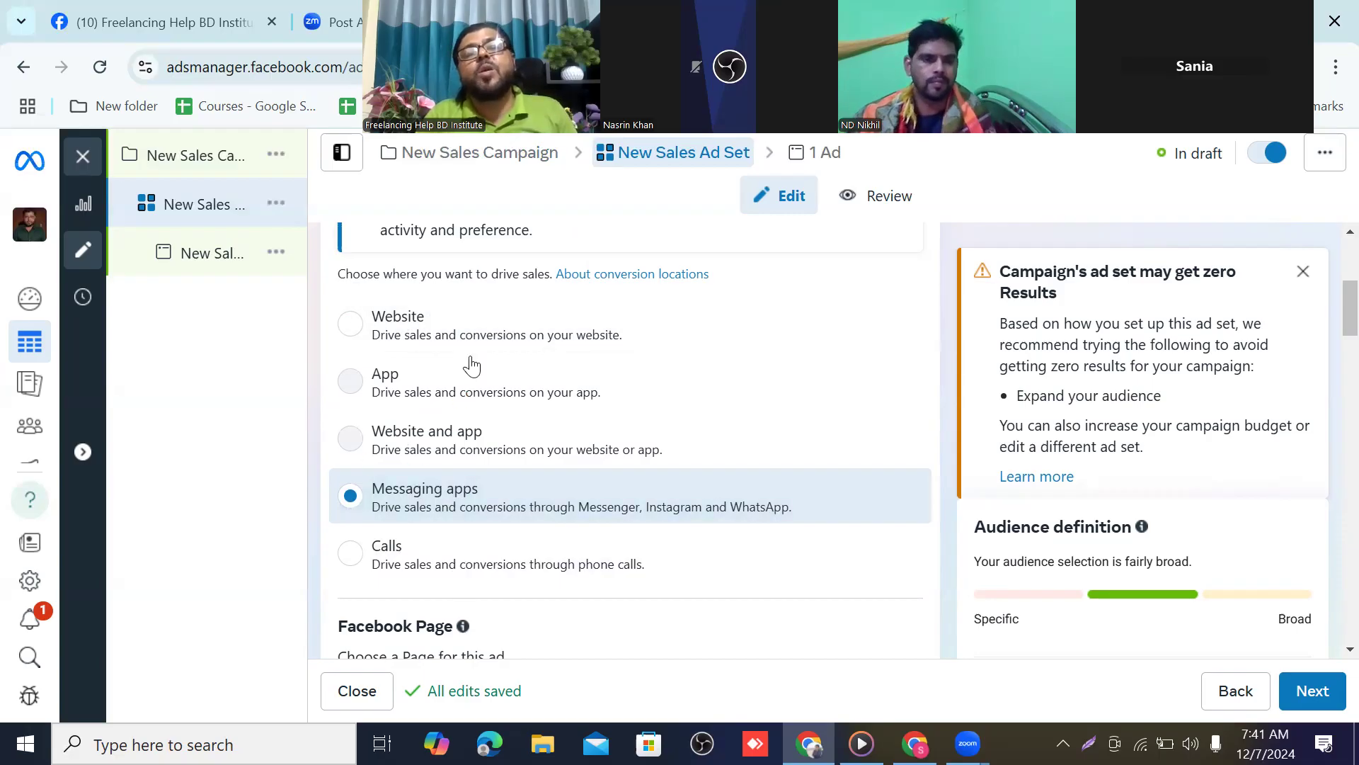
scroll(470, 364, up, 1)
scroll(428, 306, down, 1)
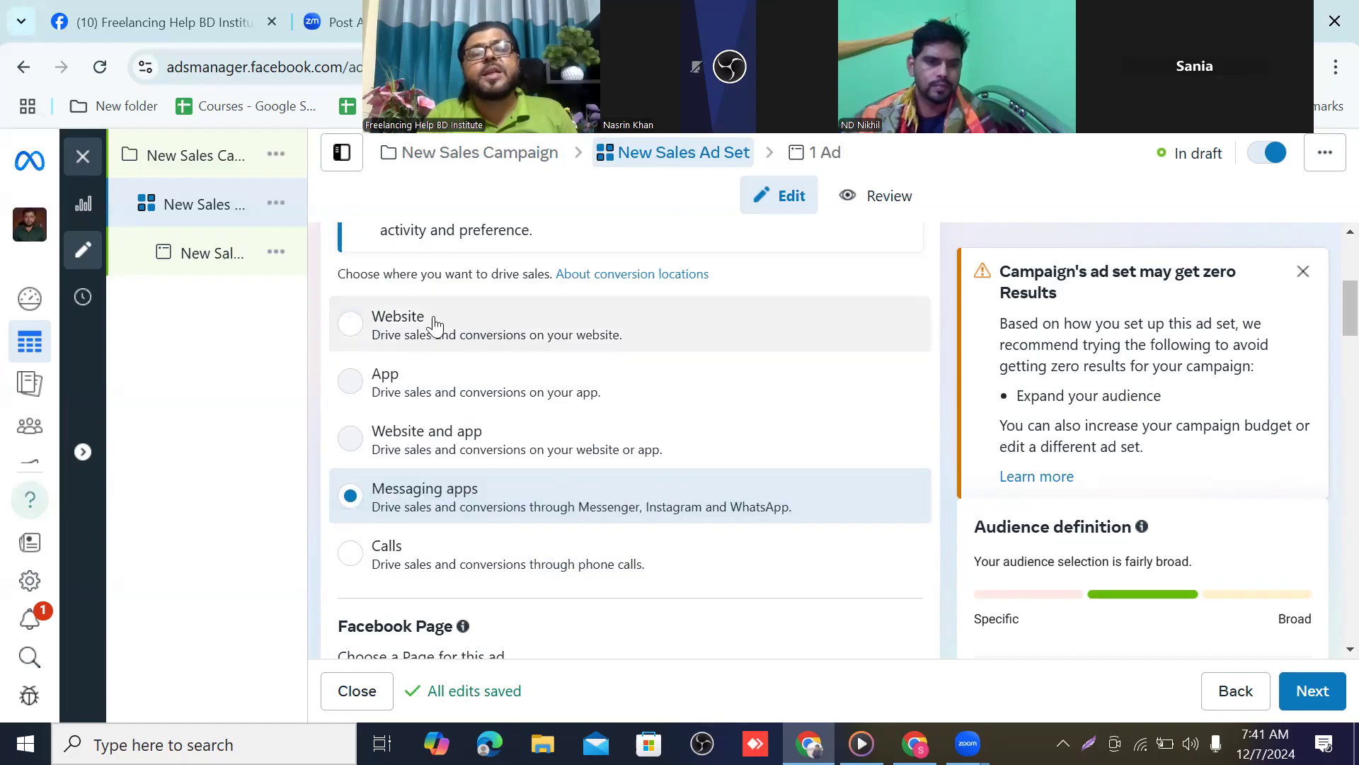
scroll(434, 325, down, 2)
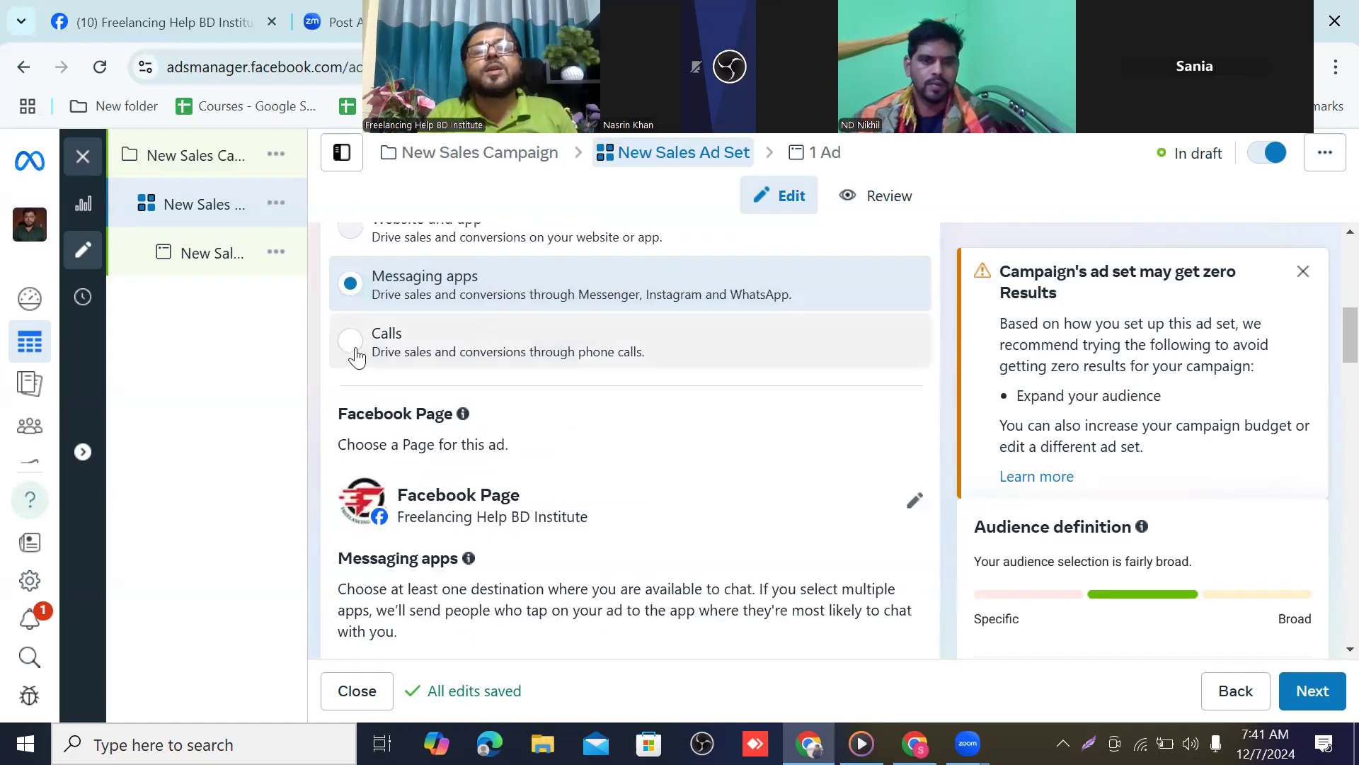
Switch the ad set's conversion location to Calls and move on to the ad
click(352, 342)
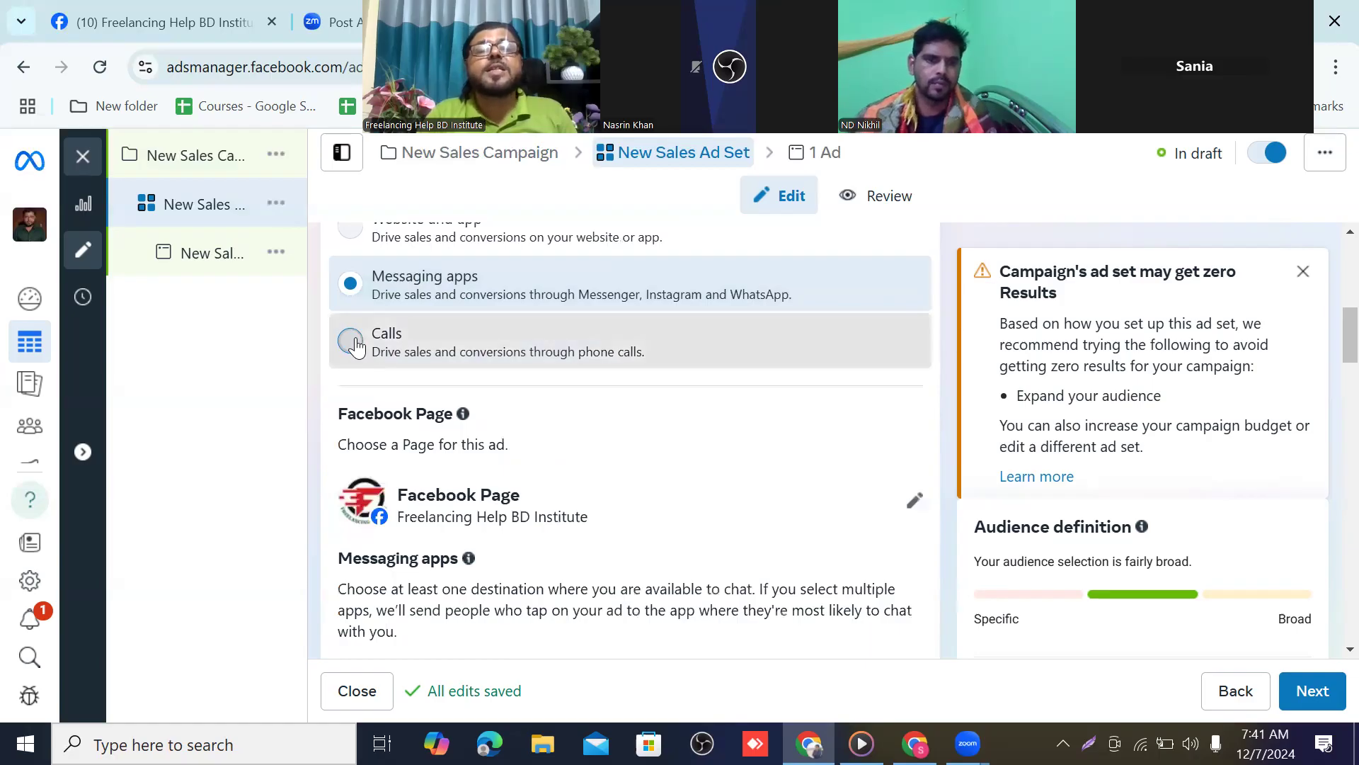
scroll(428, 383, down, 3)
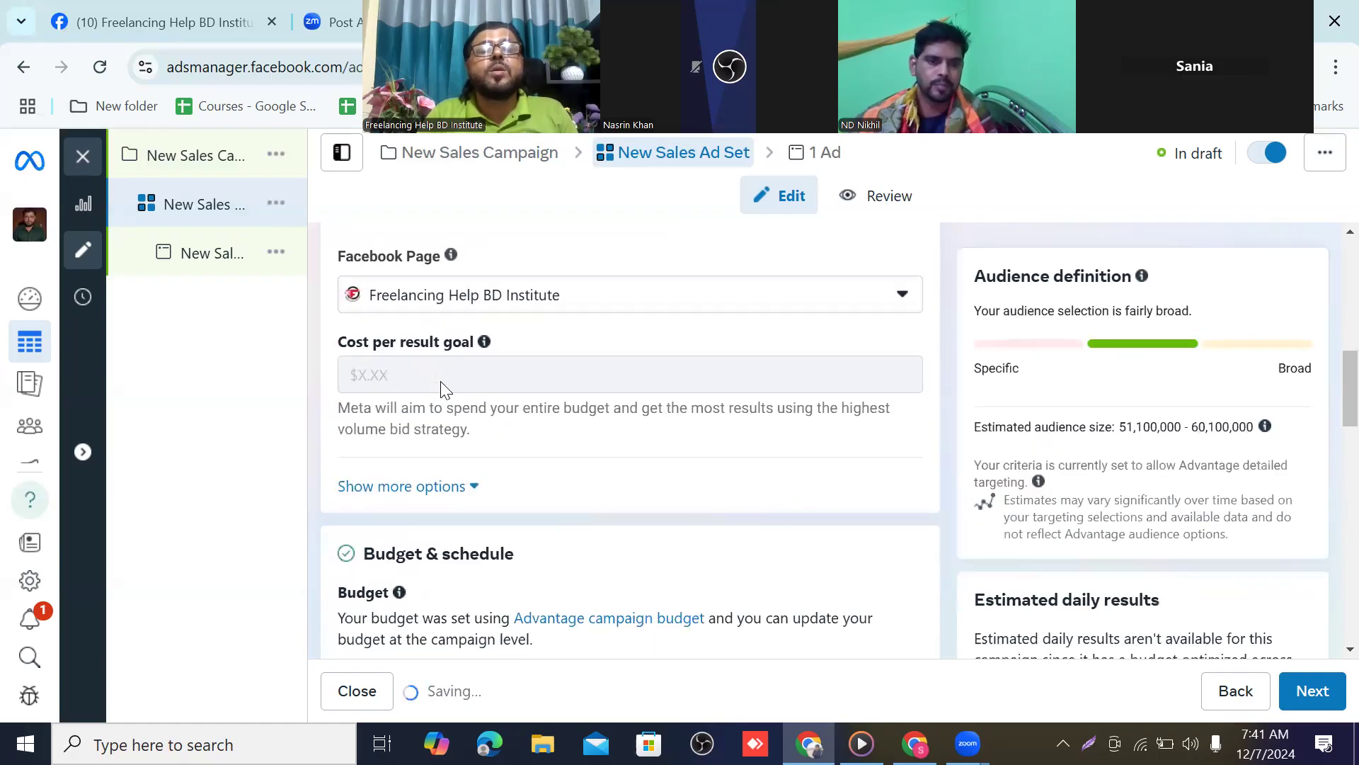
scroll(453, 389, up, 2)
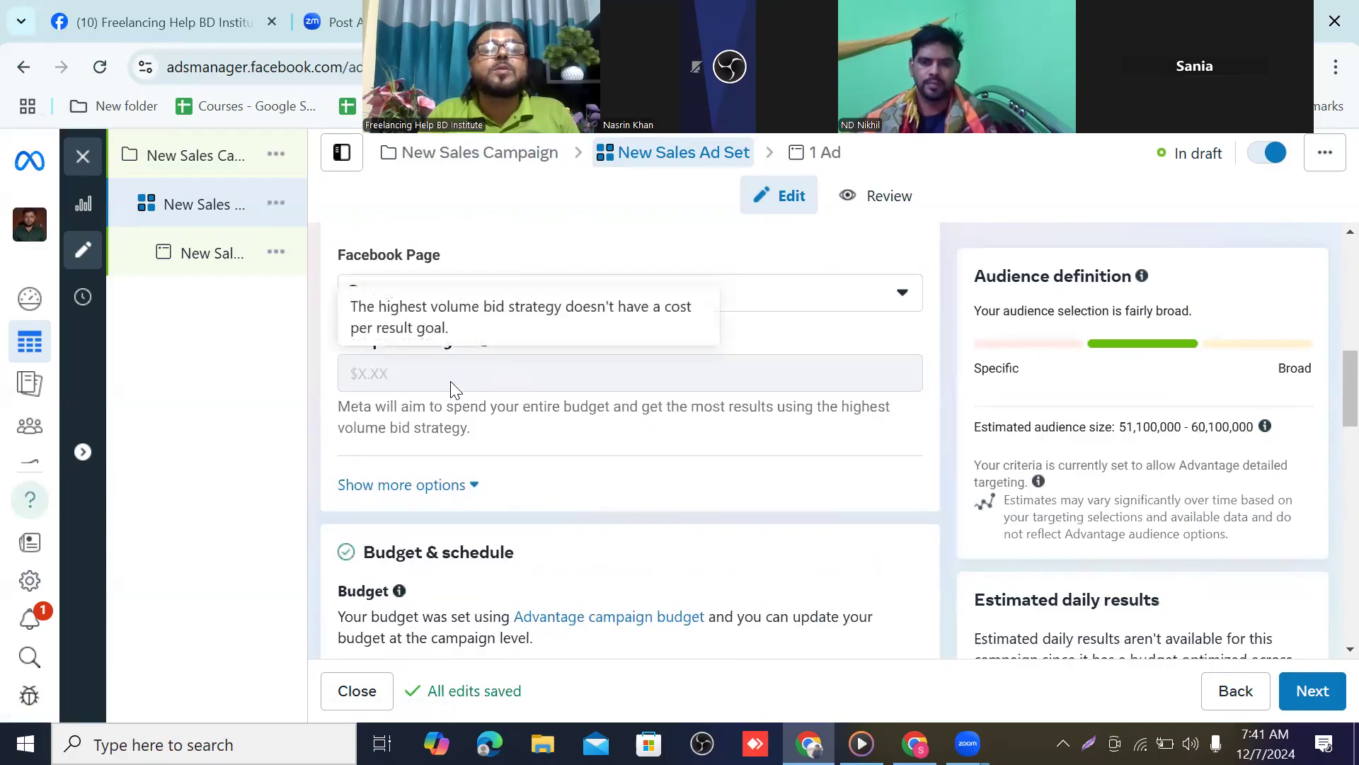
scroll(453, 389, up, 1)
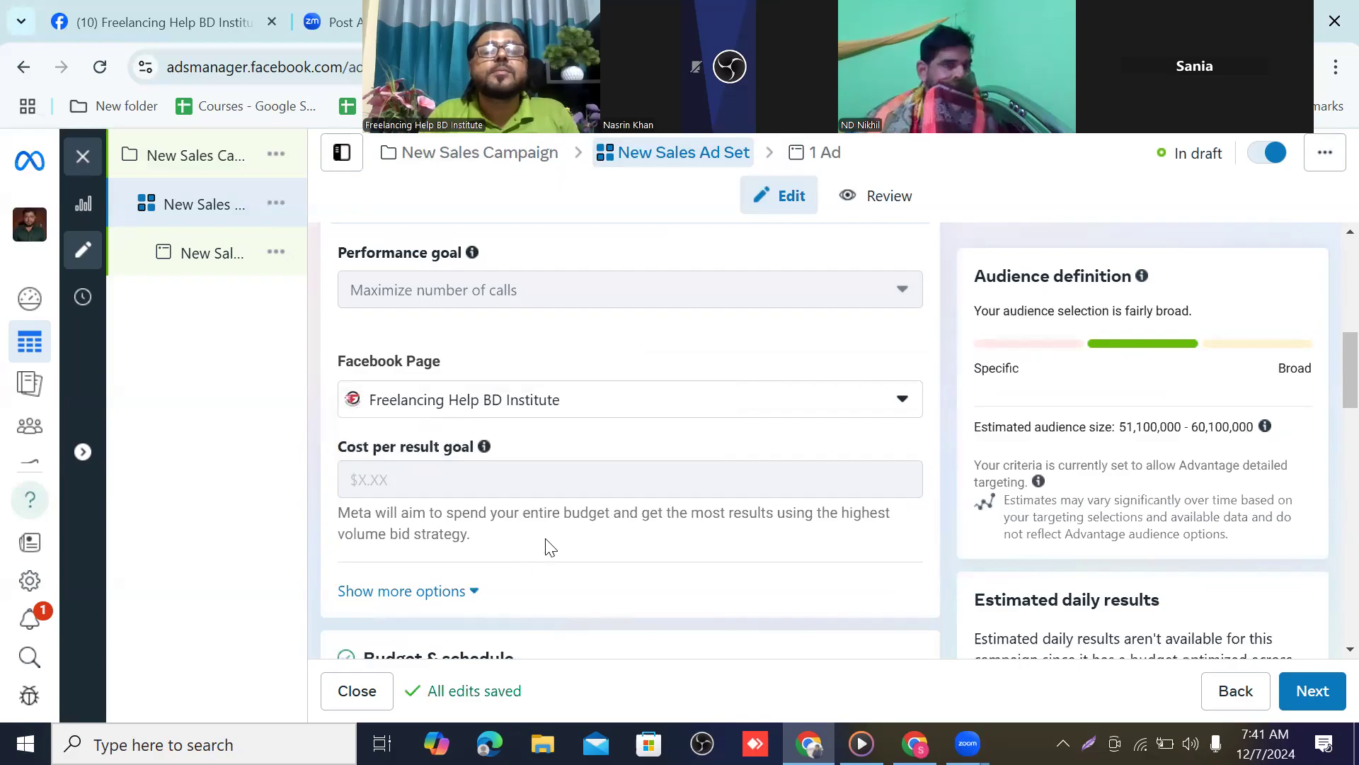
scroll(473, 394, up, 1)
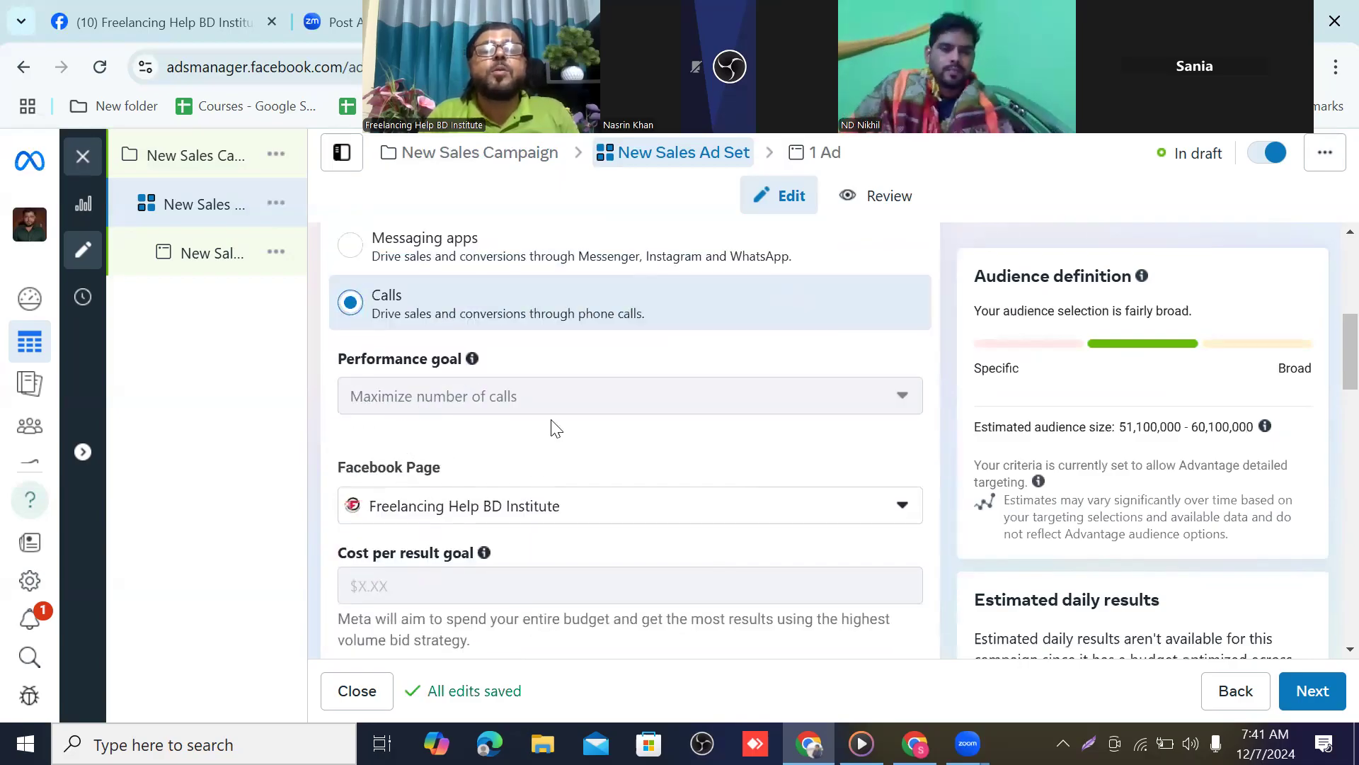
scroll(563, 428, down, 6)
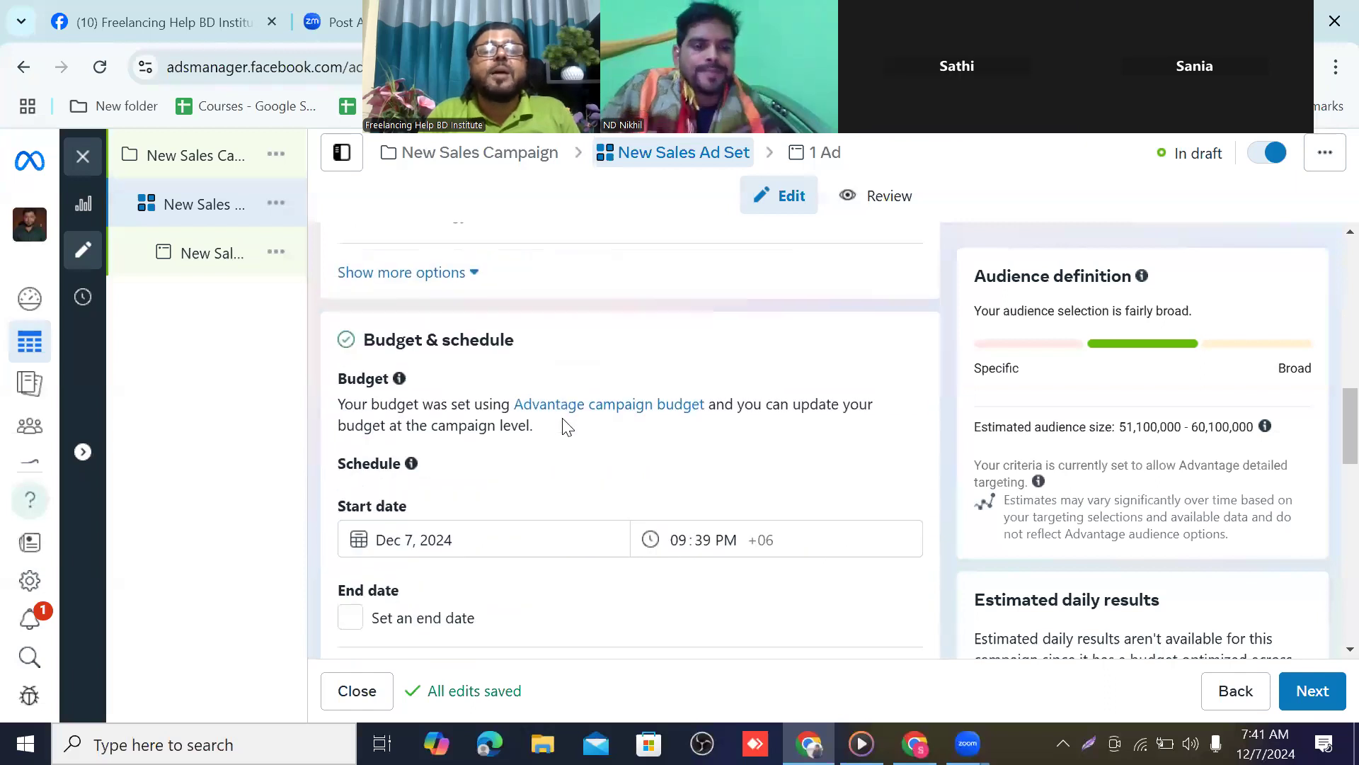
scroll(566, 427, down, 8)
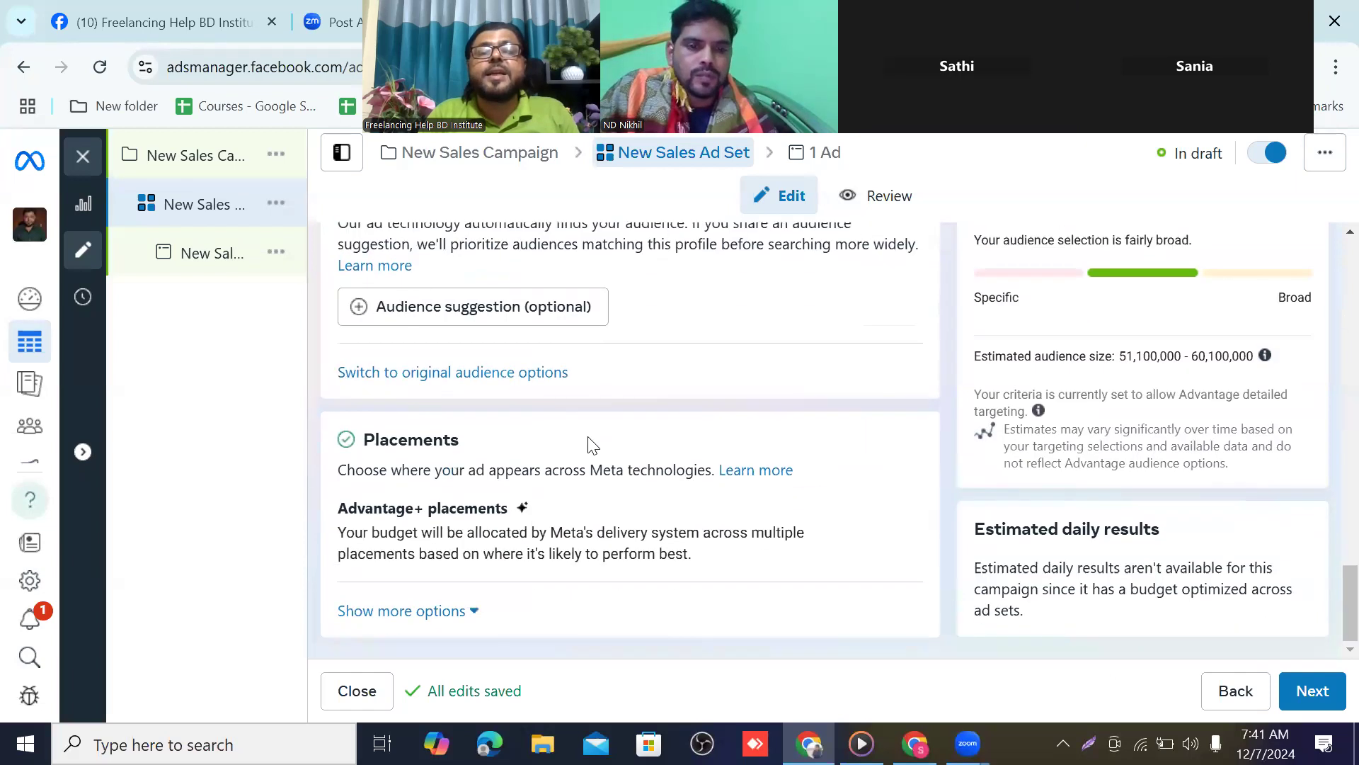
click(1312, 691)
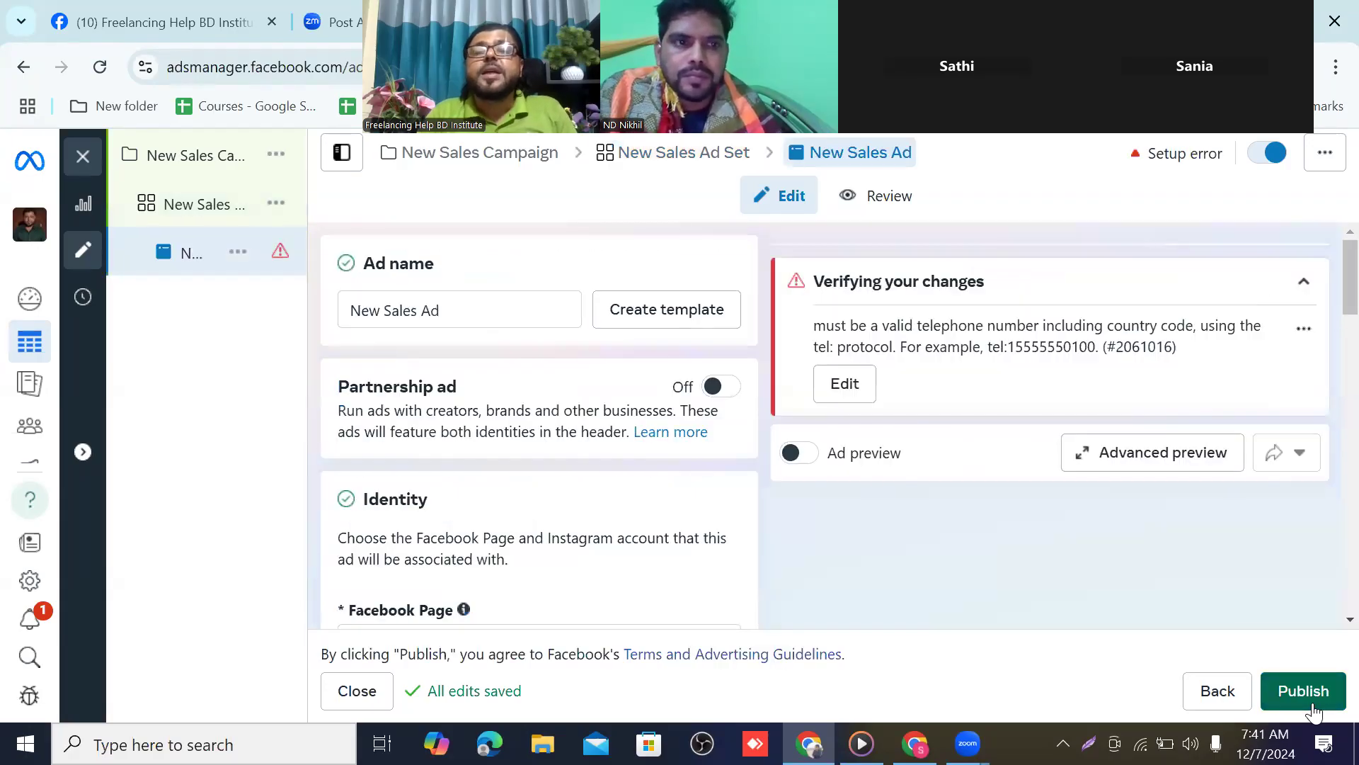
From the setup error, set the call ad's country code to +880 Bangladesh
mouse_move(231, 275)
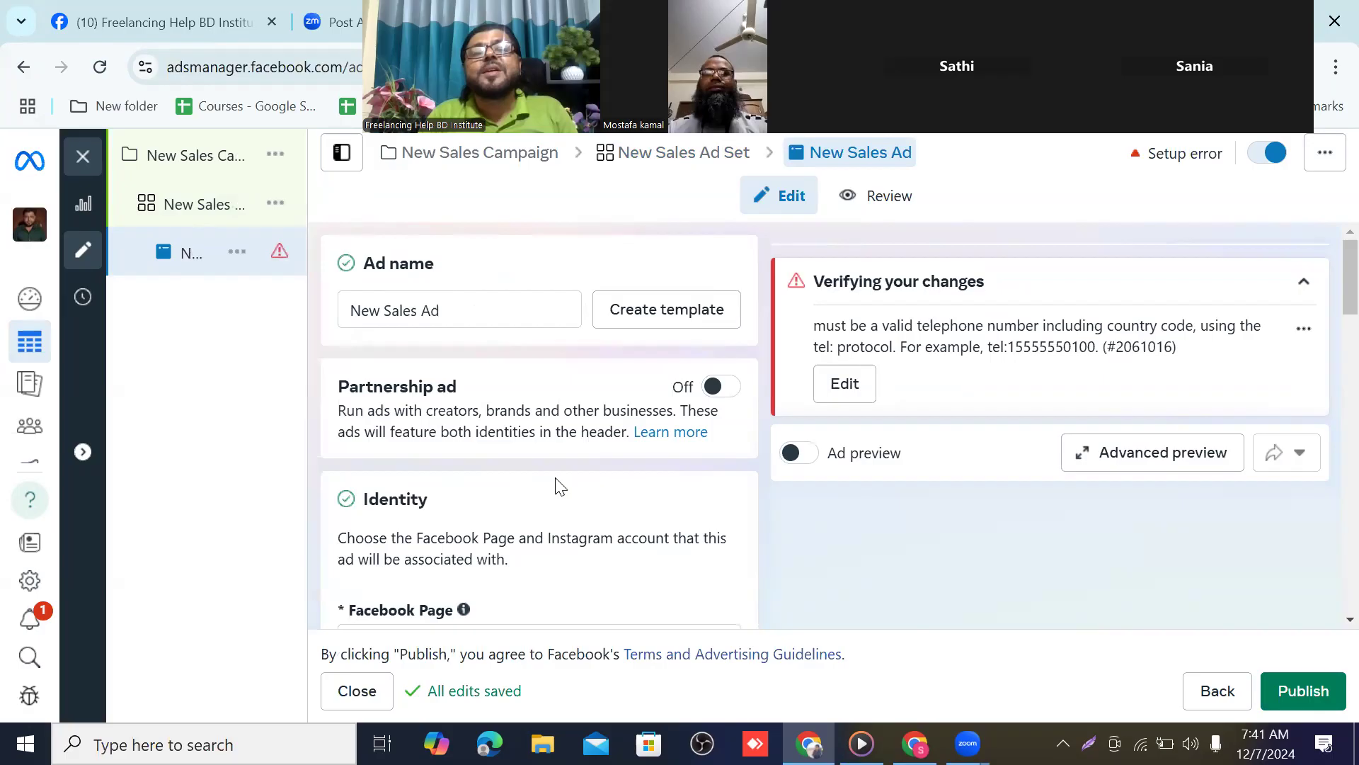
click(849, 395)
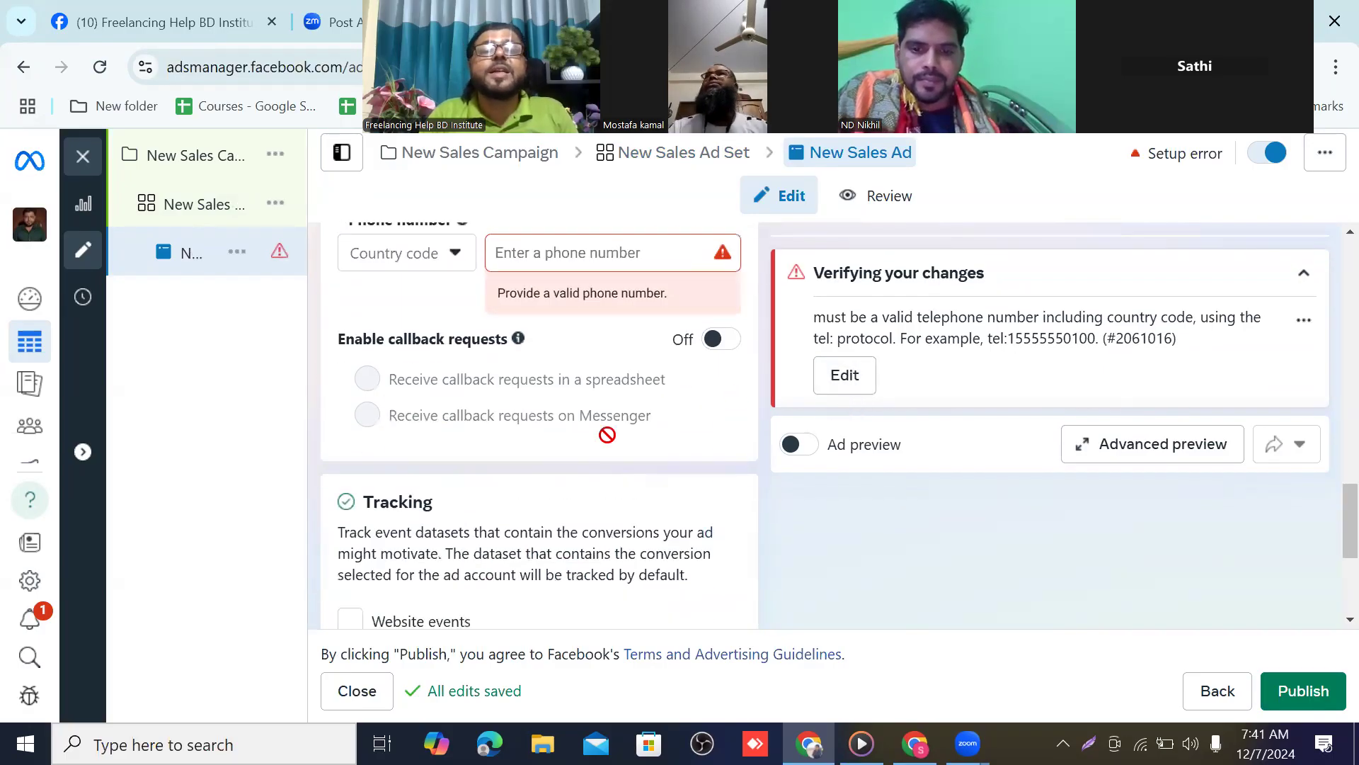
scroll(554, 459, up, 1)
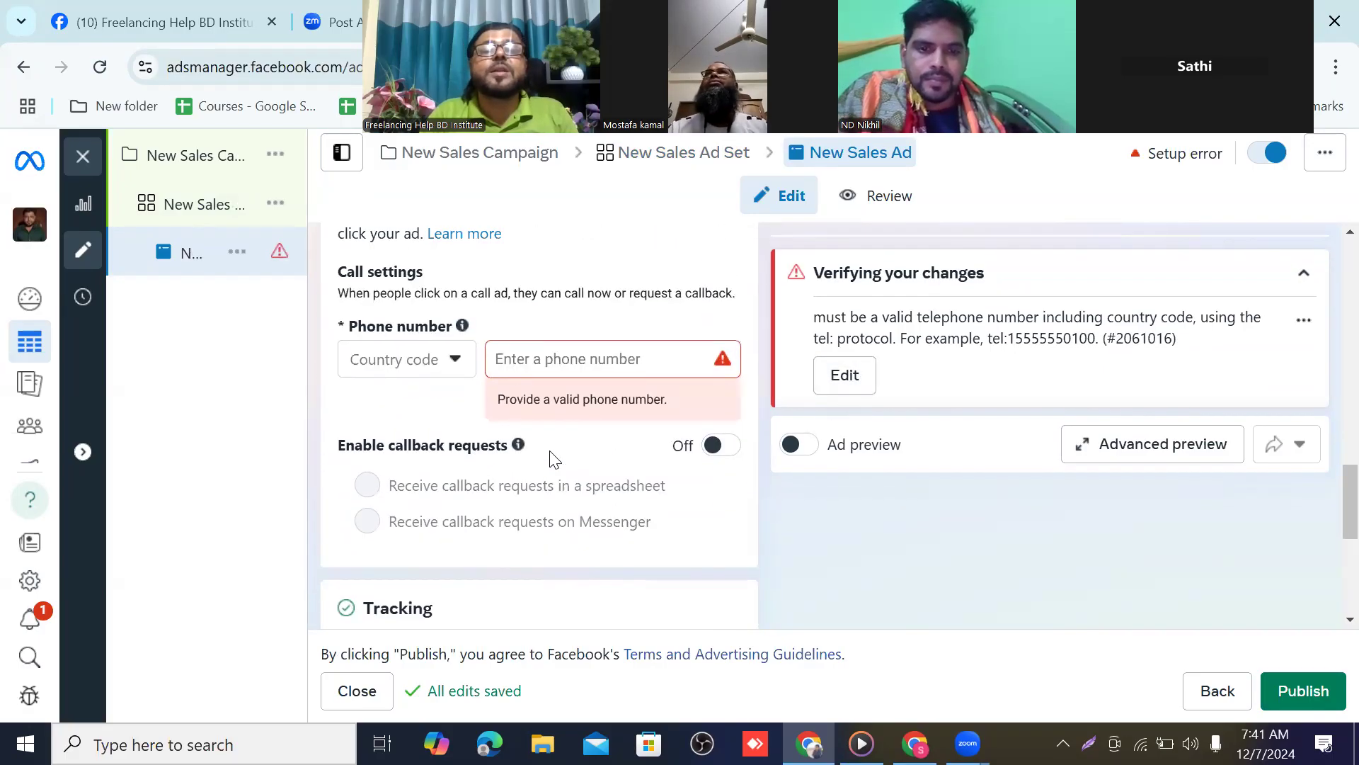
click(456, 364)
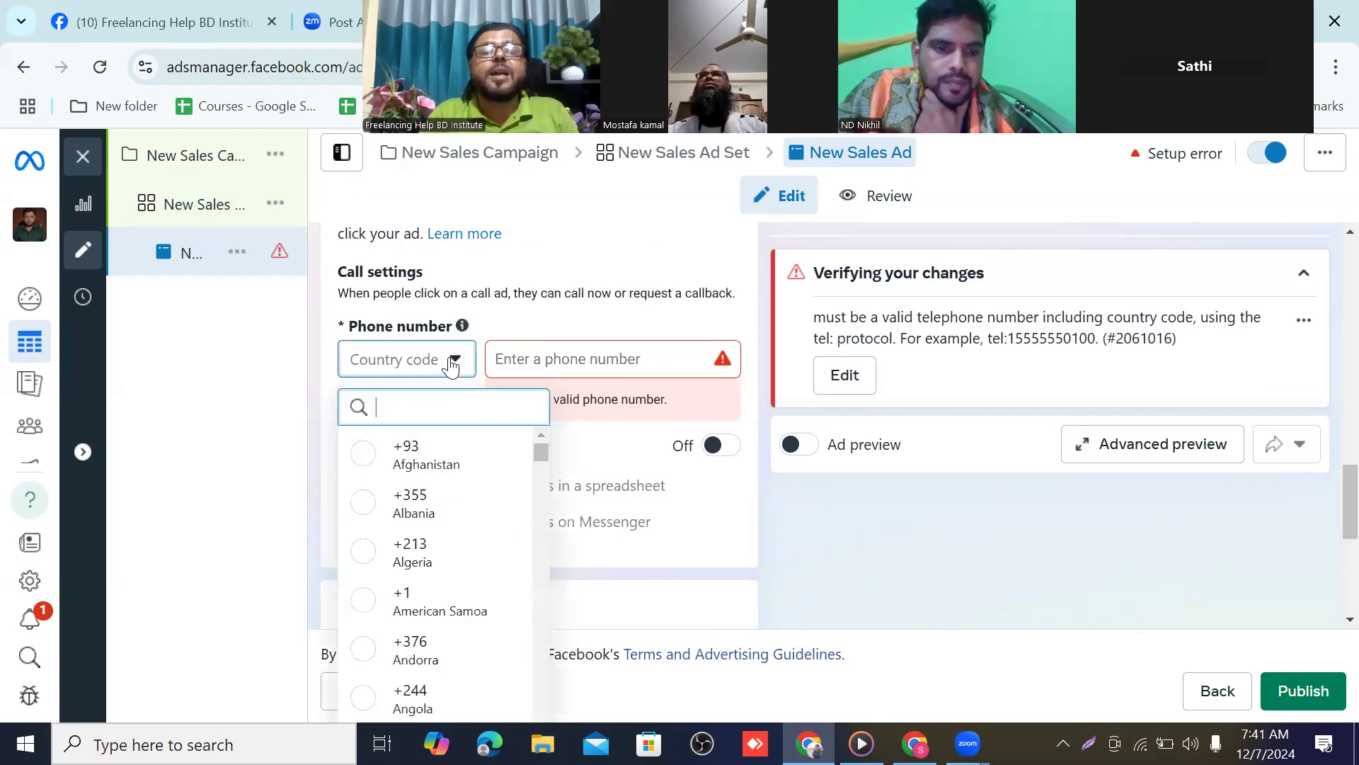
scroll(435, 563, down, 5)
scroll(439, 564, down, 4)
scroll(439, 569, down, 2)
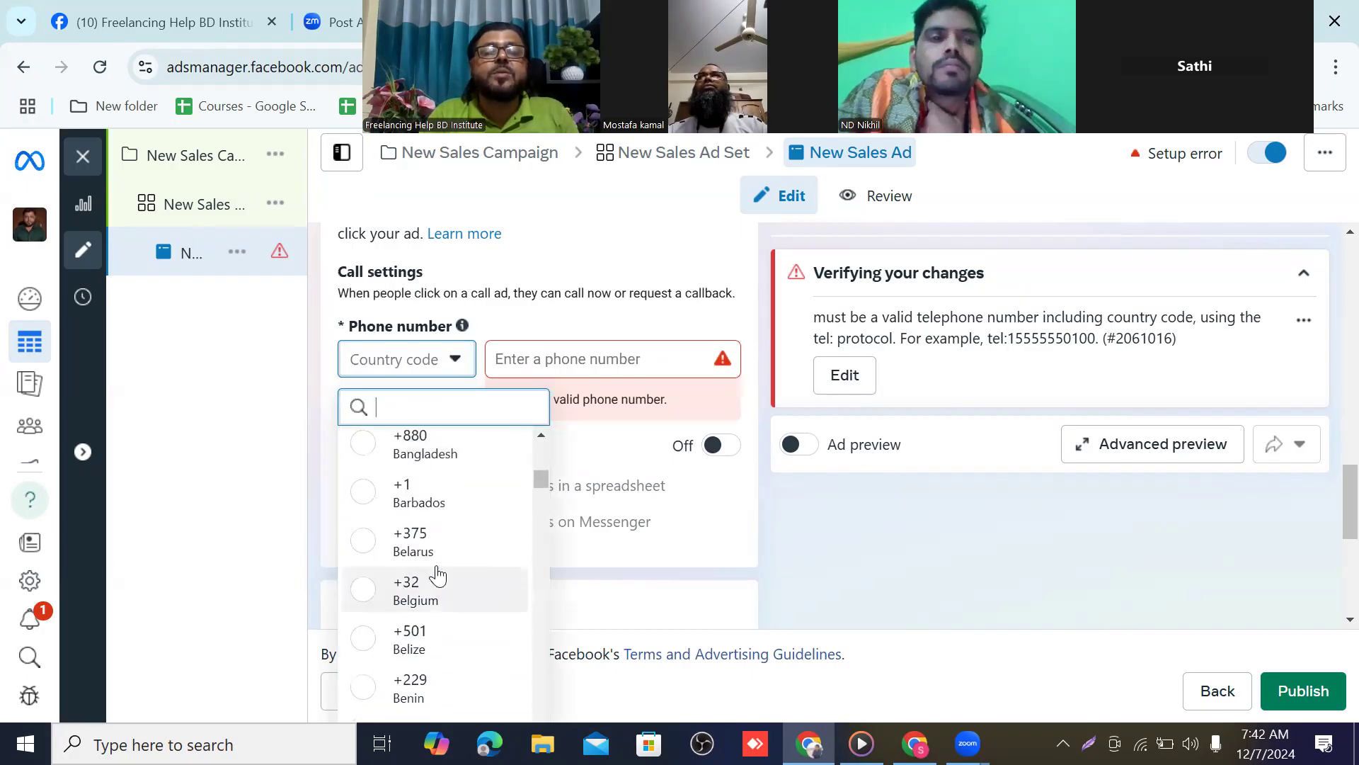
scroll(436, 579, up, 2)
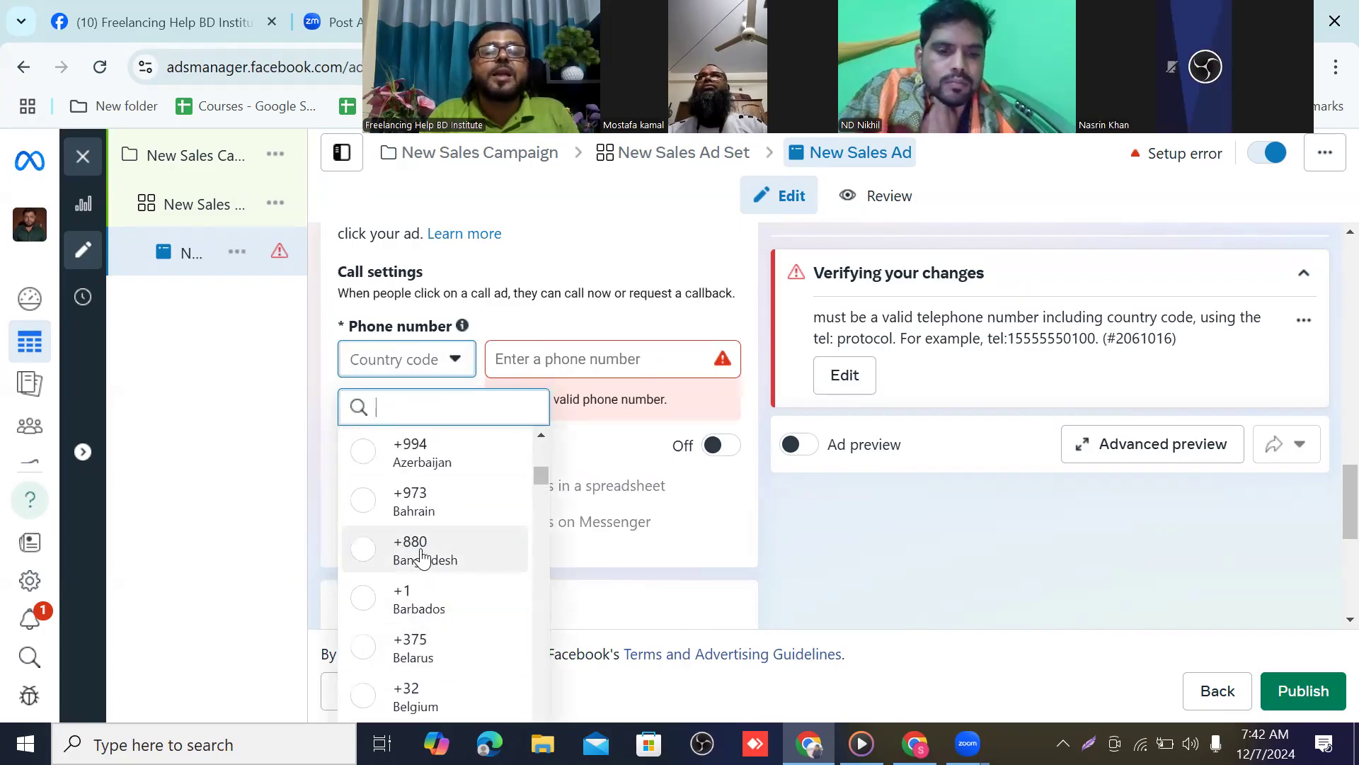
click(421, 548)
Enter the business phone number for the call ad
click(462, 361)
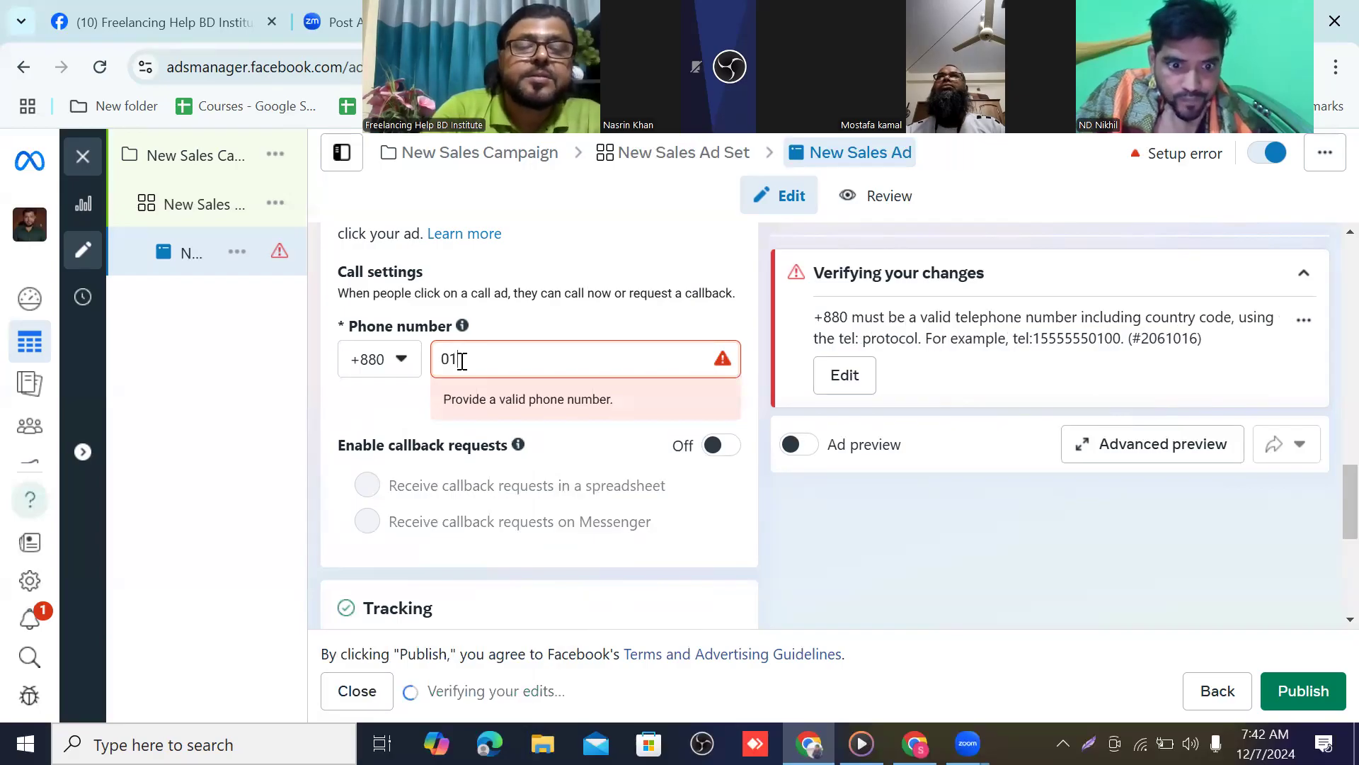
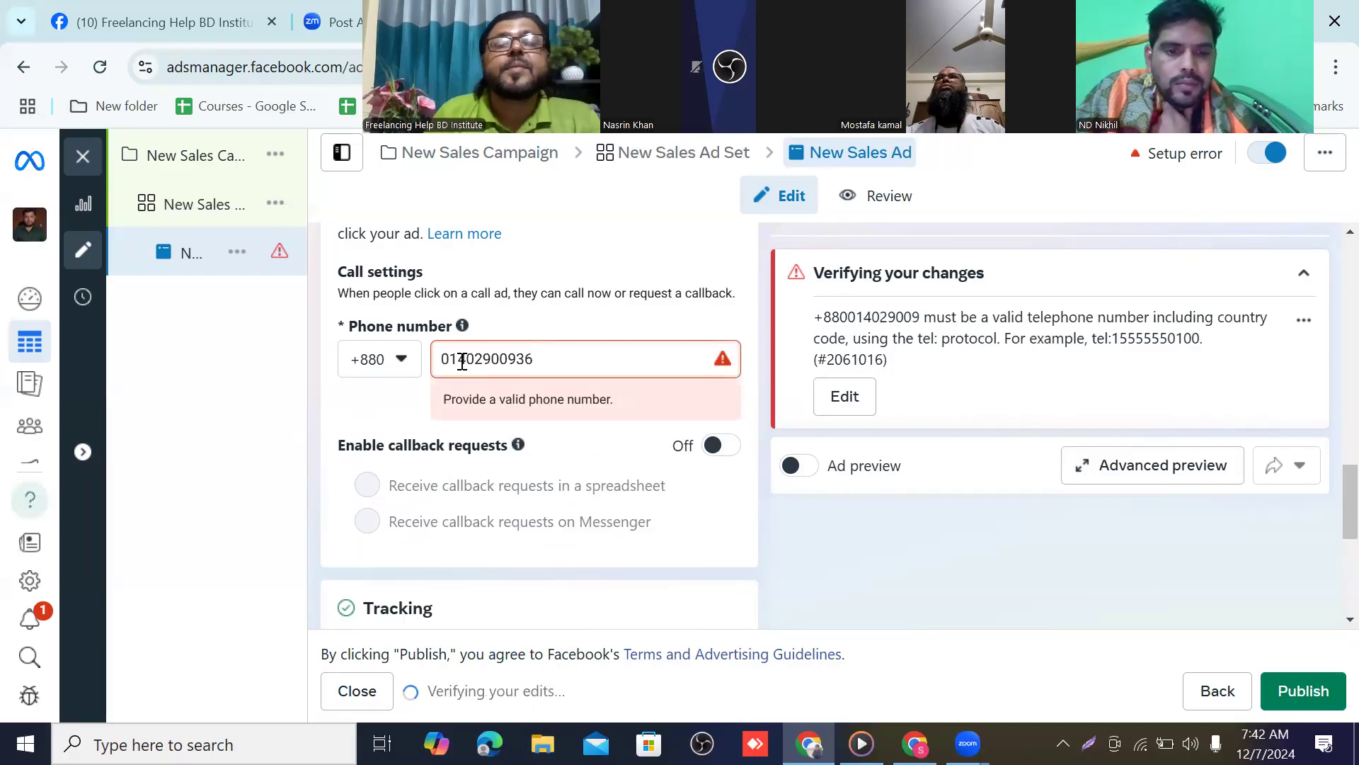
scroll(538, 464, down, 5)
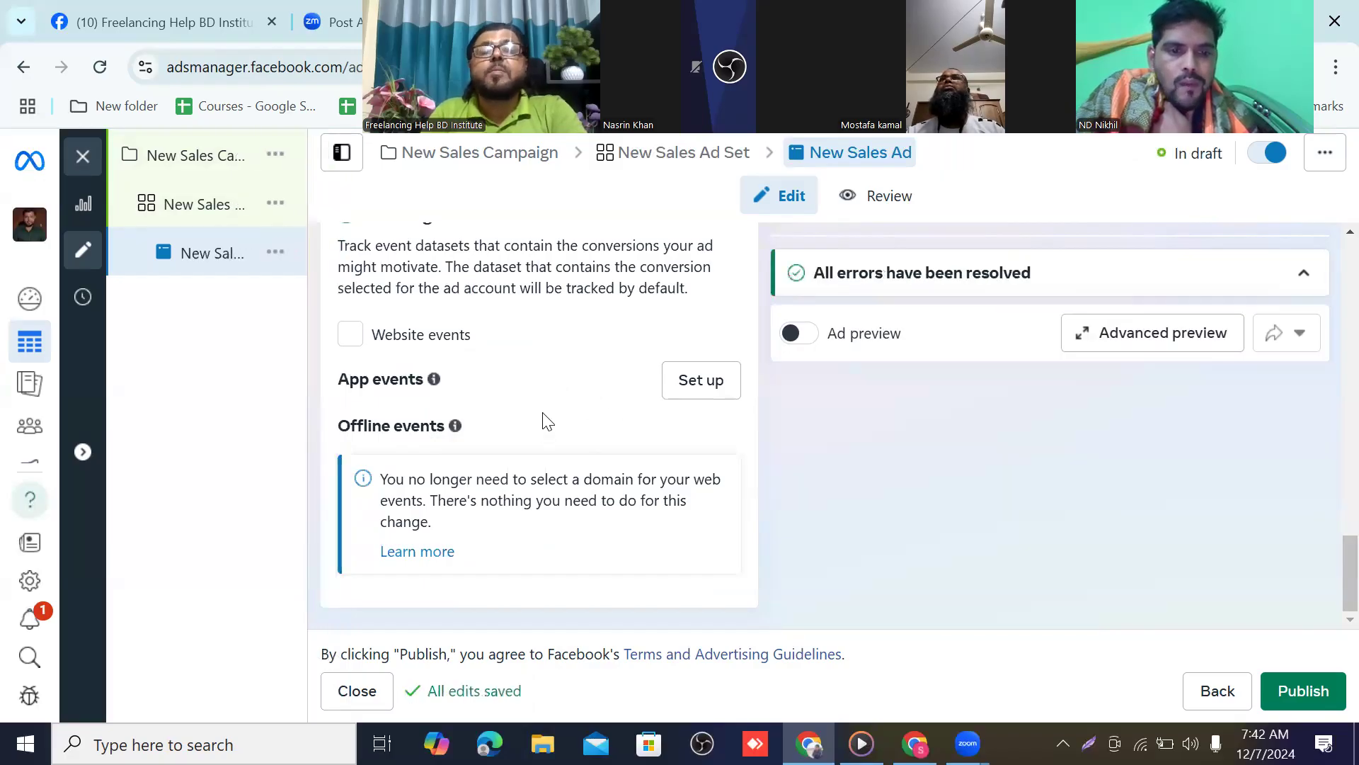
scroll(548, 411, up, 10)
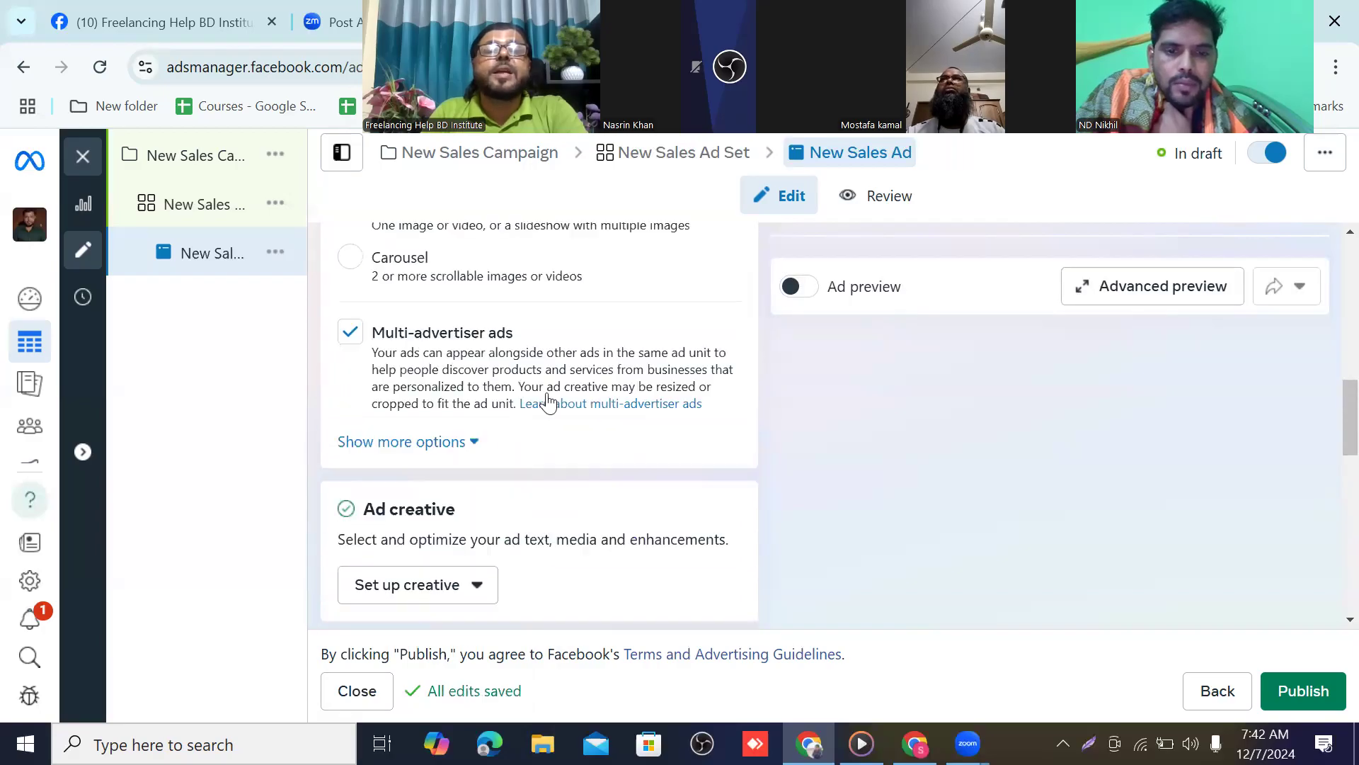
scroll(547, 402, up, 5)
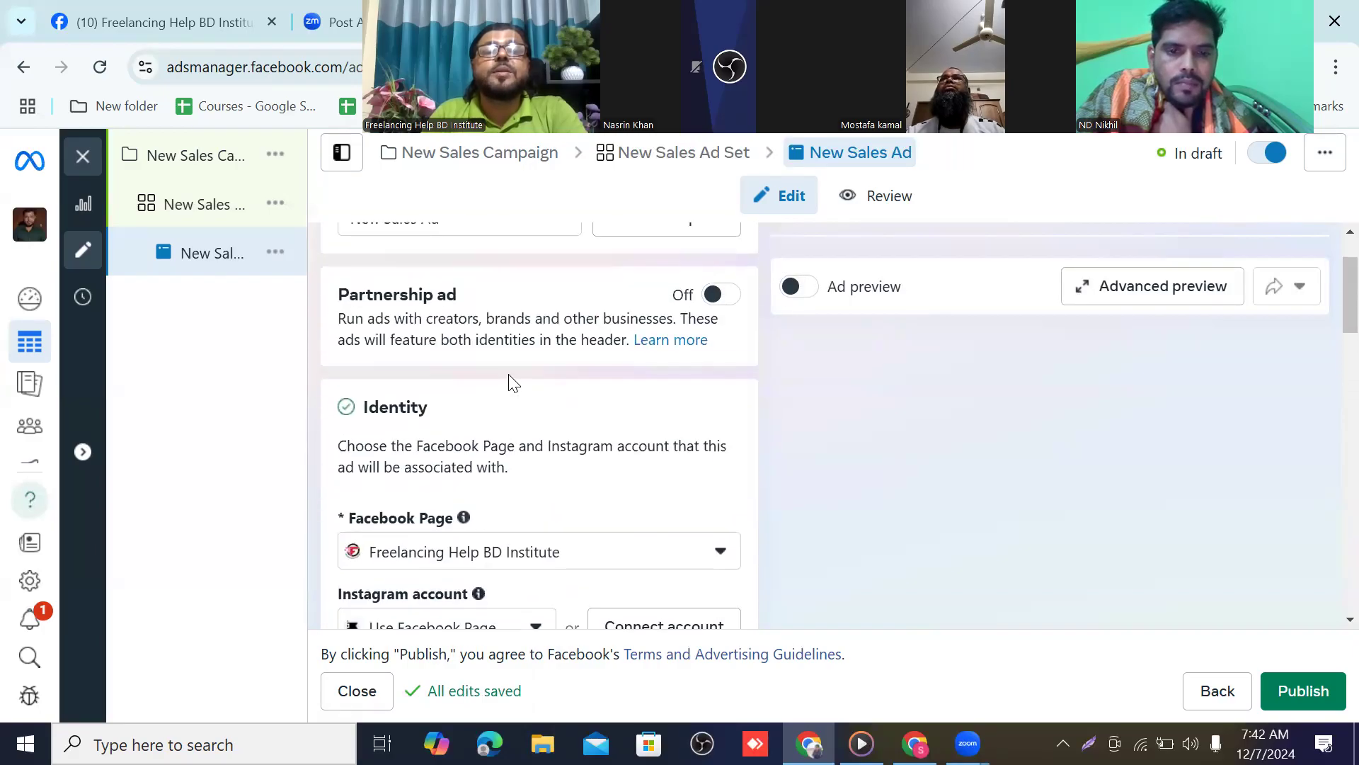
scroll(505, 366, down, 3)
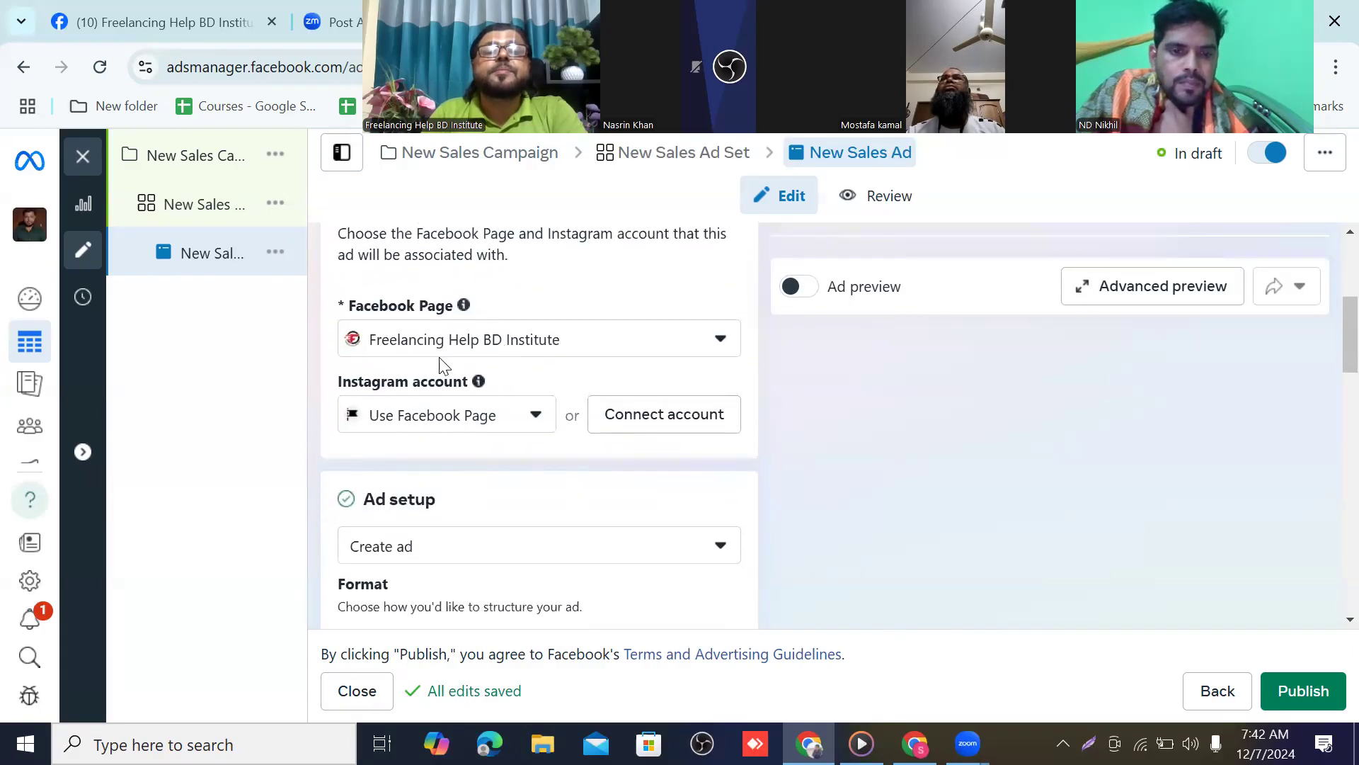
scroll(500, 362, down, 3)
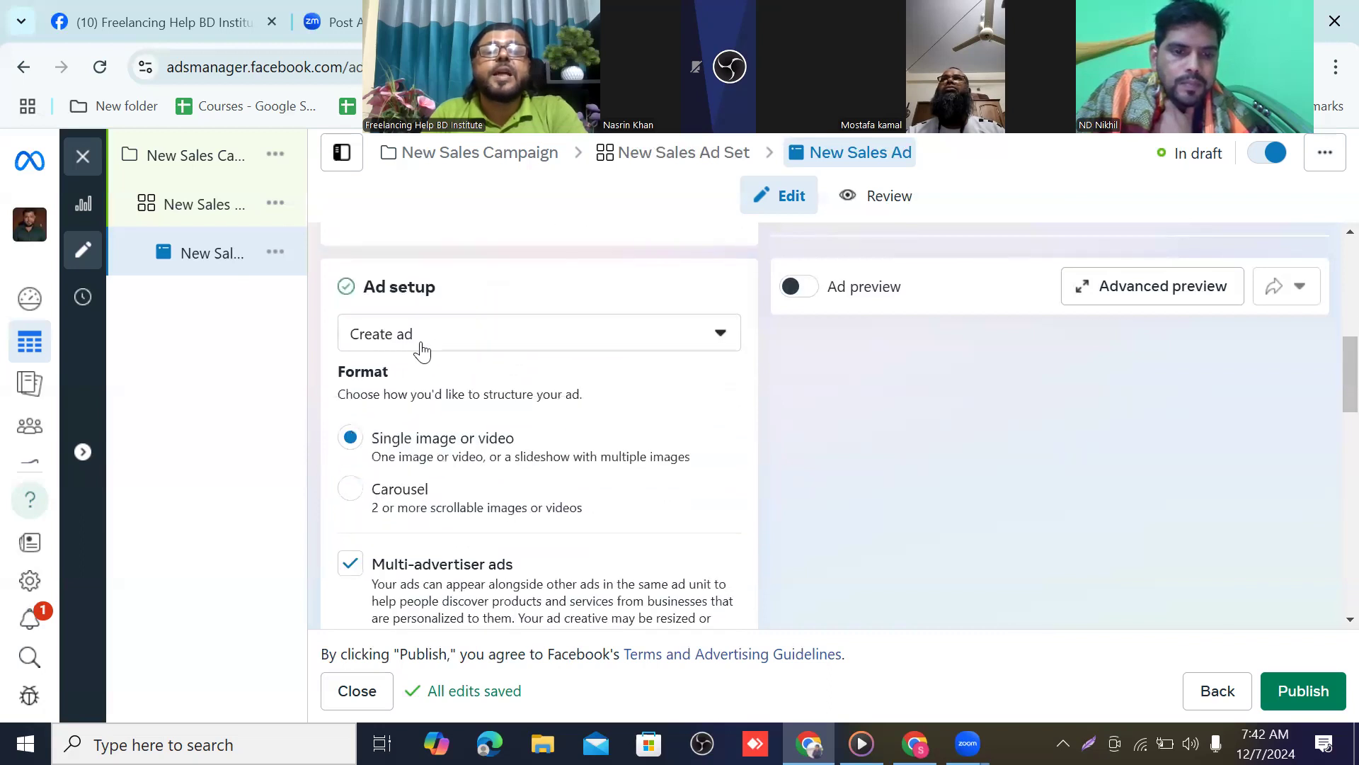
scroll(556, 461, down, 6)
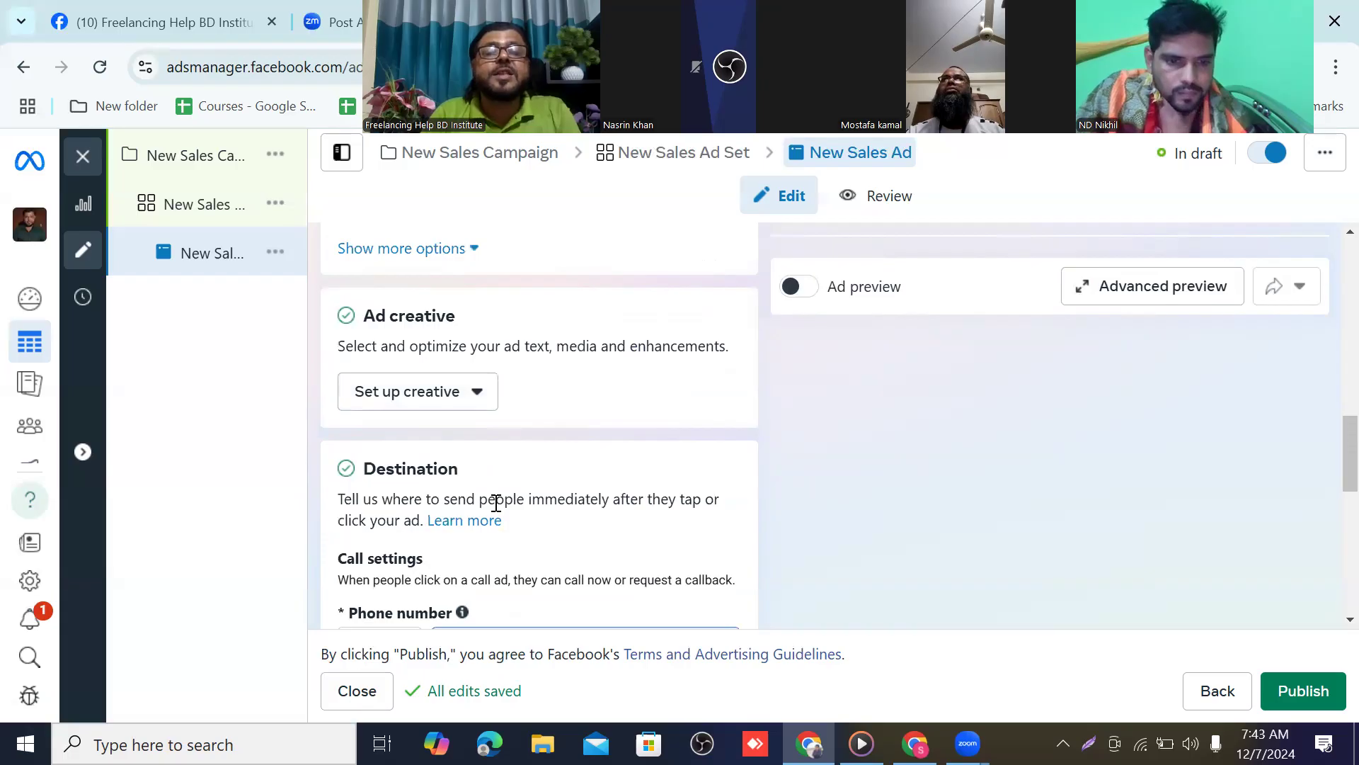
scroll(564, 476, down, 1)
scroll(570, 477, down, 1)
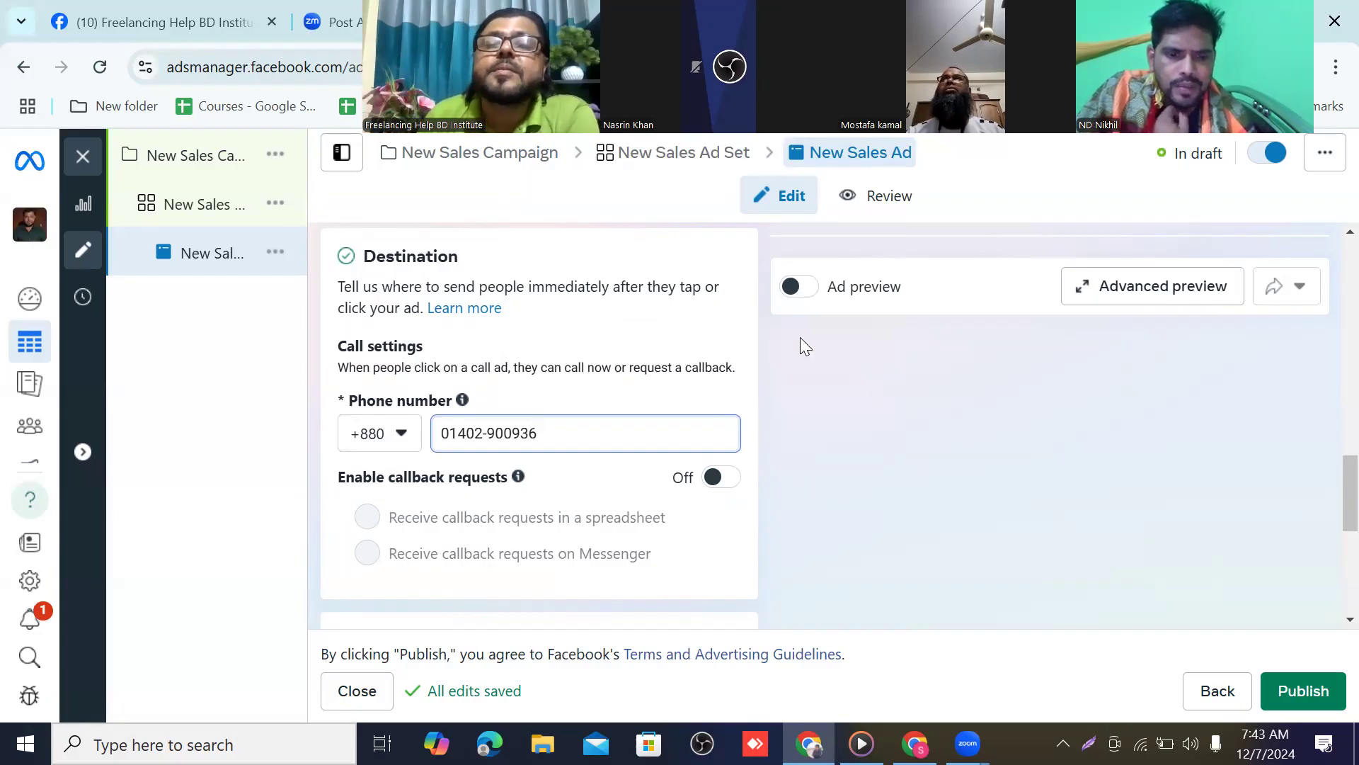
Turn on the ad preview and look through the Tracking section
click(804, 296)
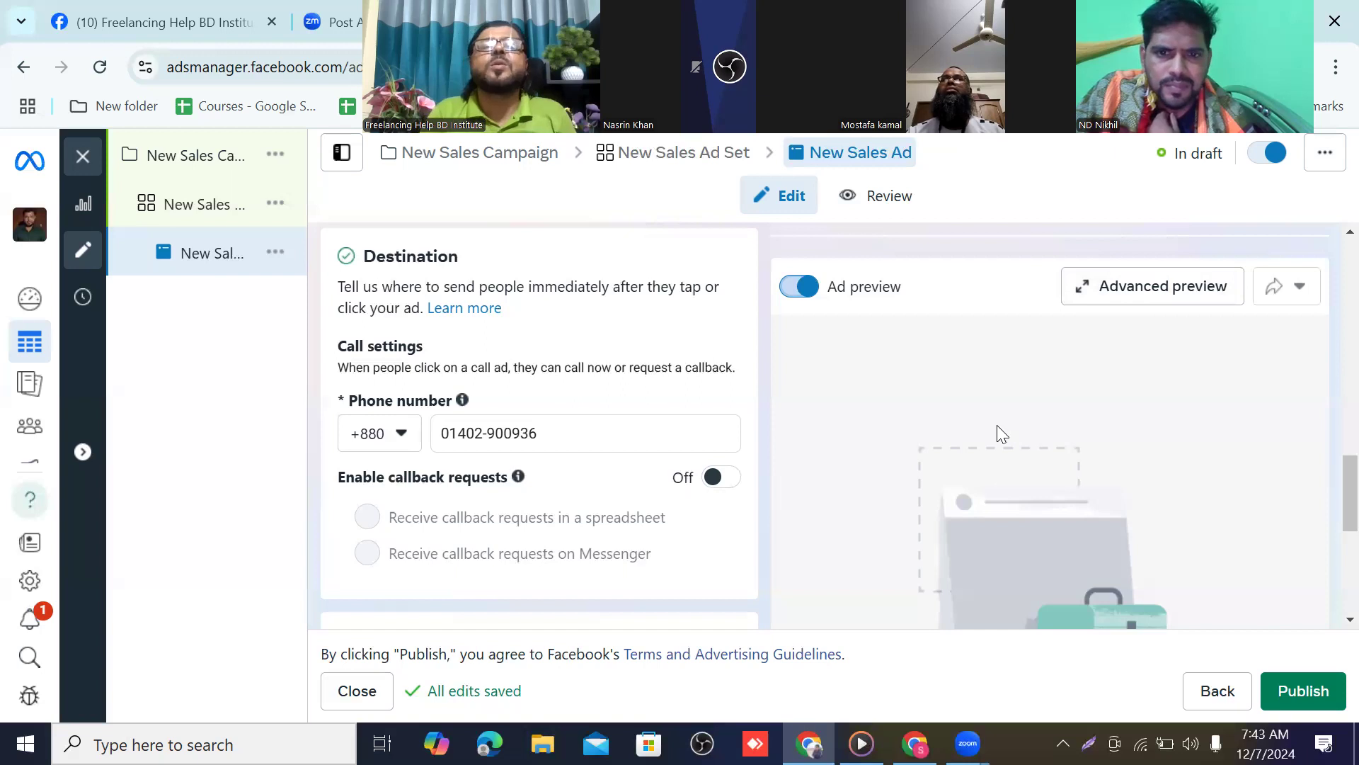
scroll(477, 371, down, 4)
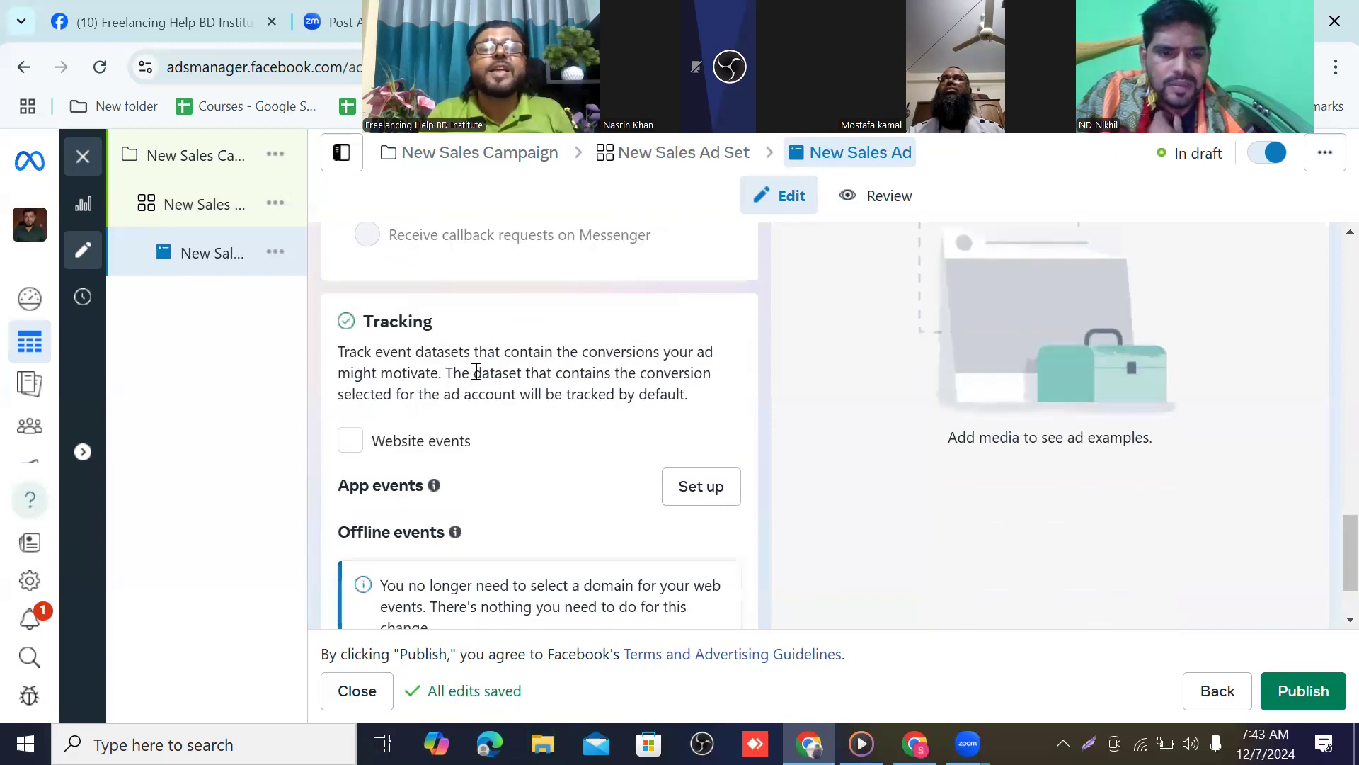
scroll(434, 343, down, 1)
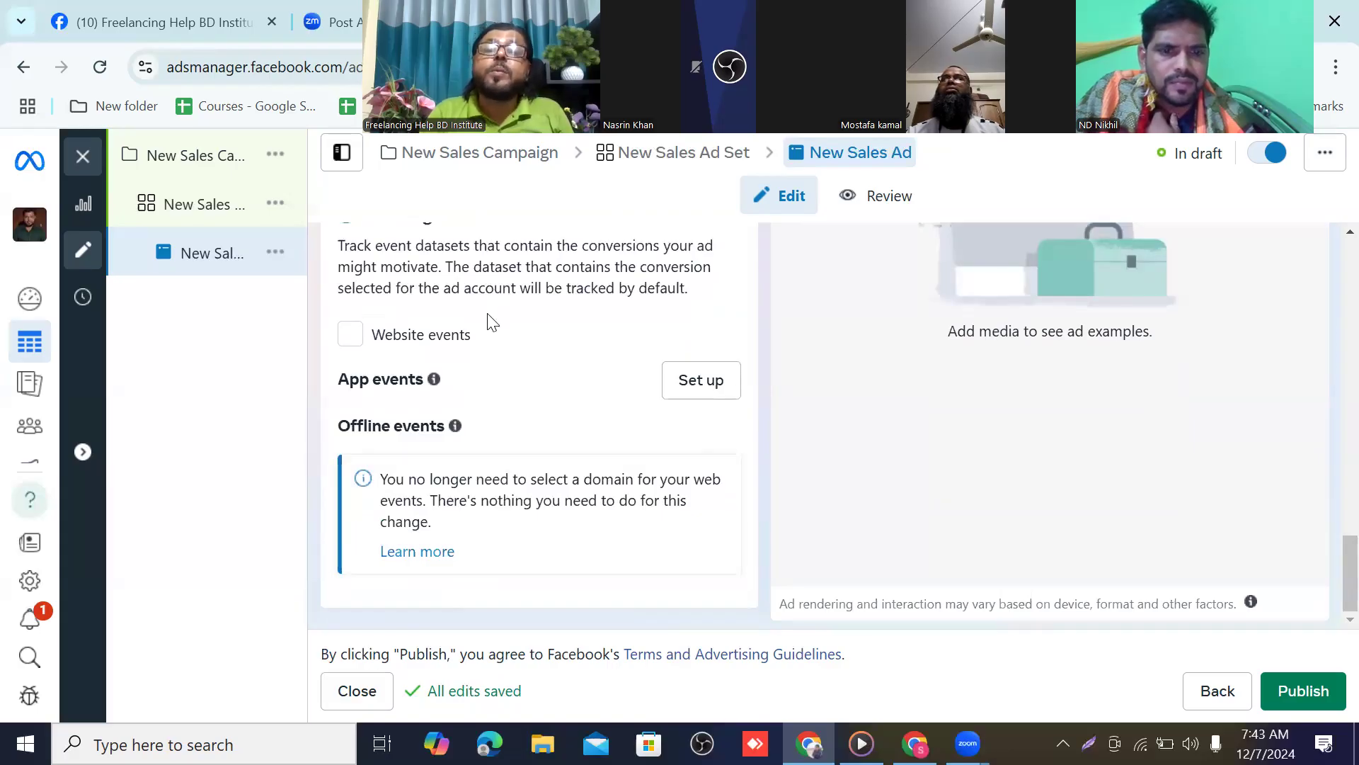
scroll(489, 319, up, 1)
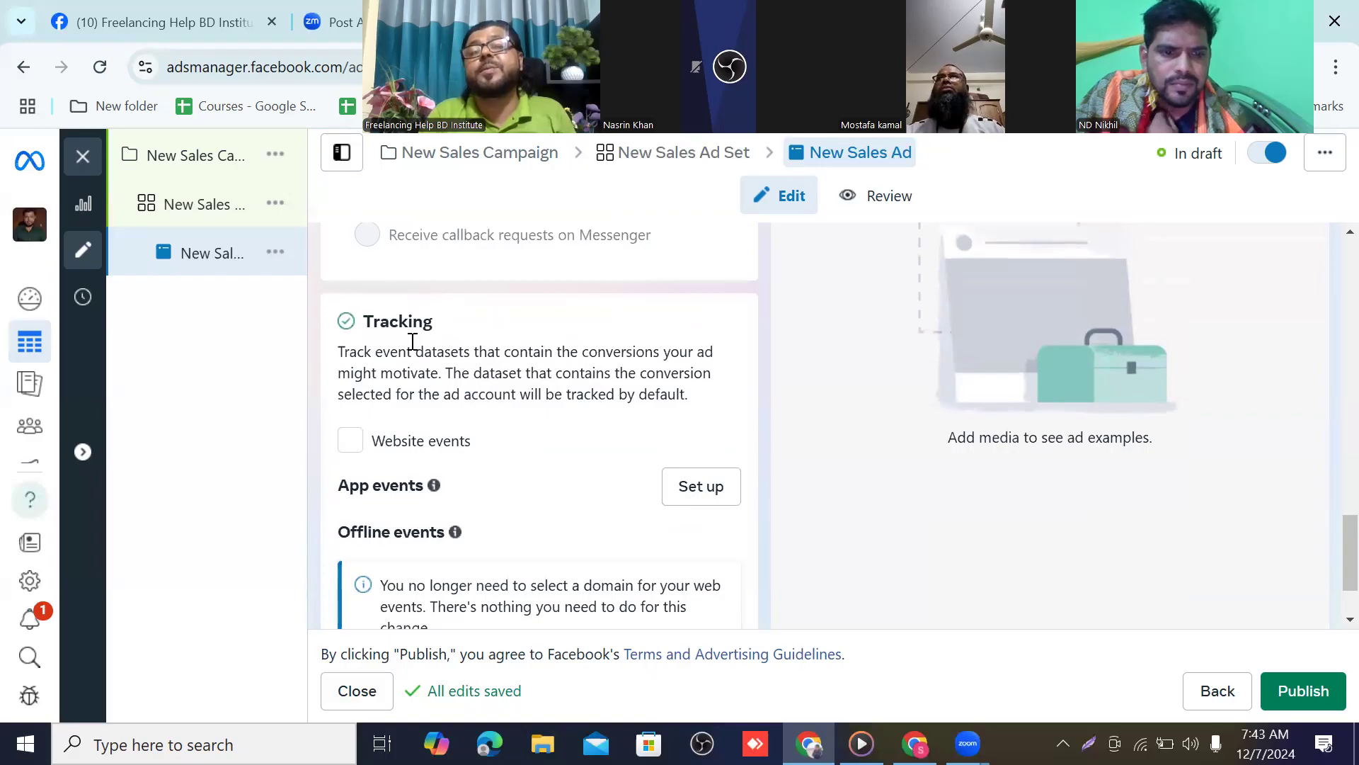
scroll(618, 338, down, 1)
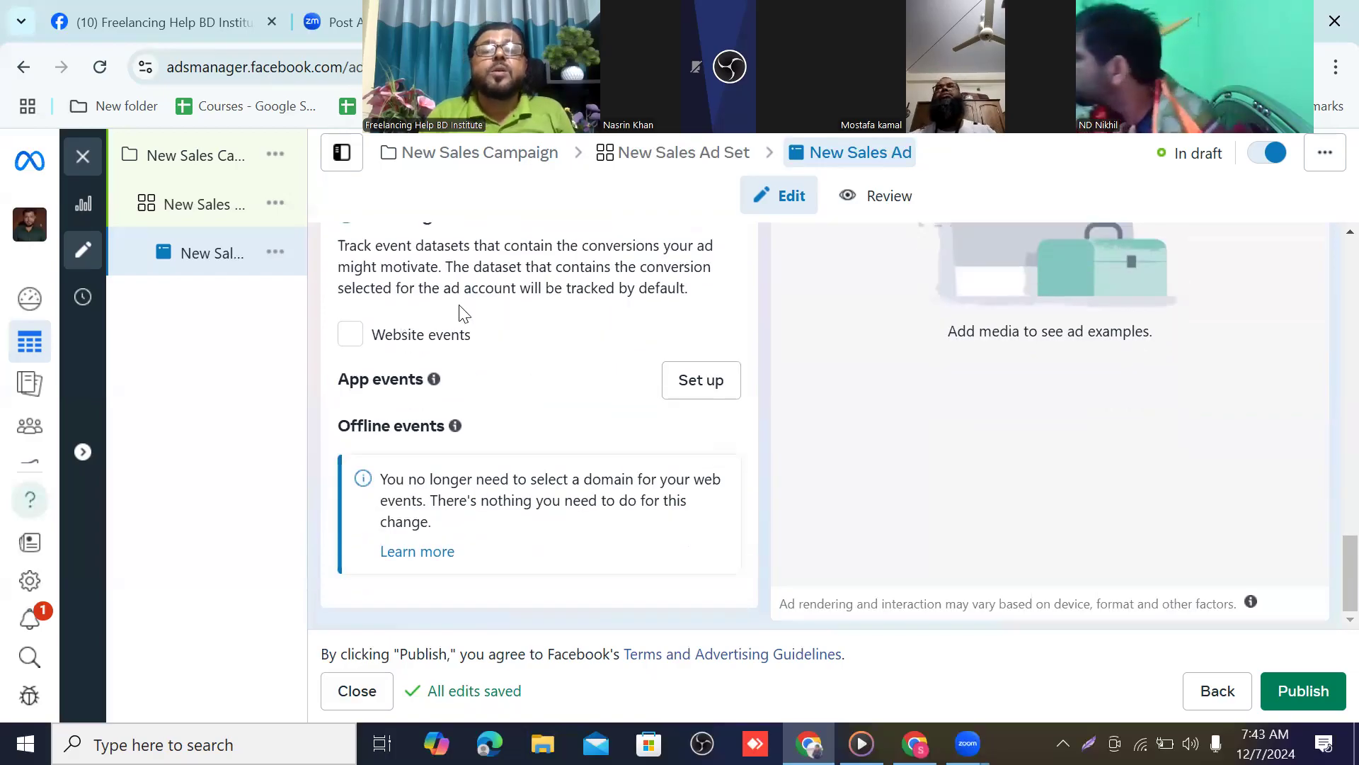
scroll(495, 358, up, 6)
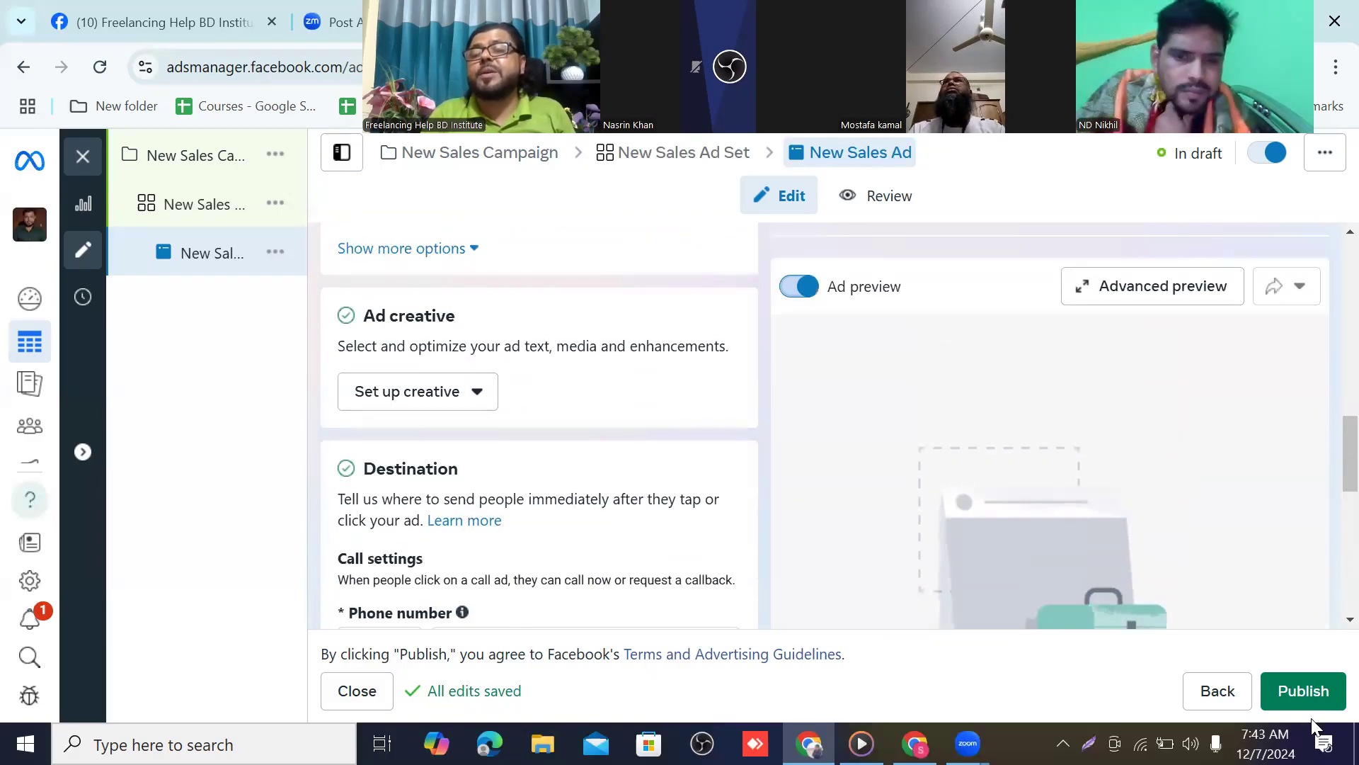
click(1316, 701)
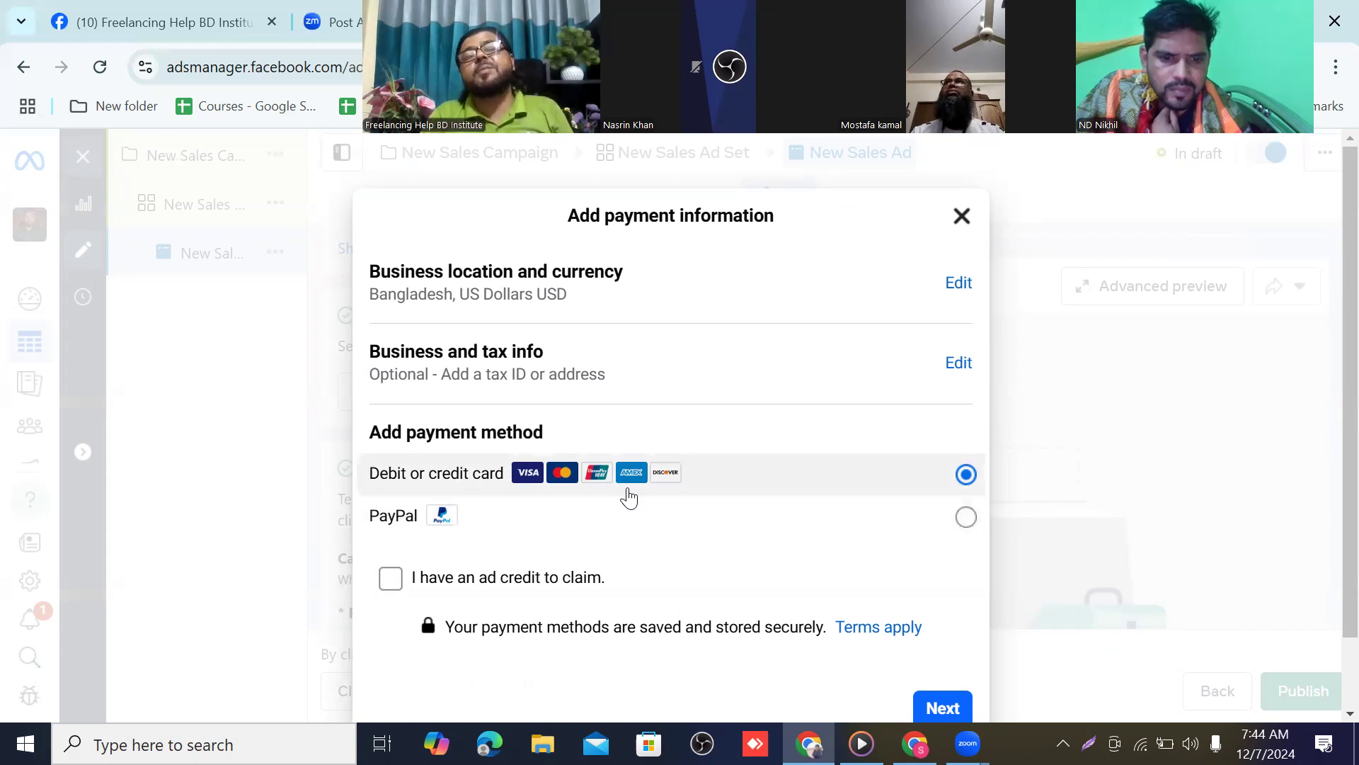
scroll(632, 496, down, 1)
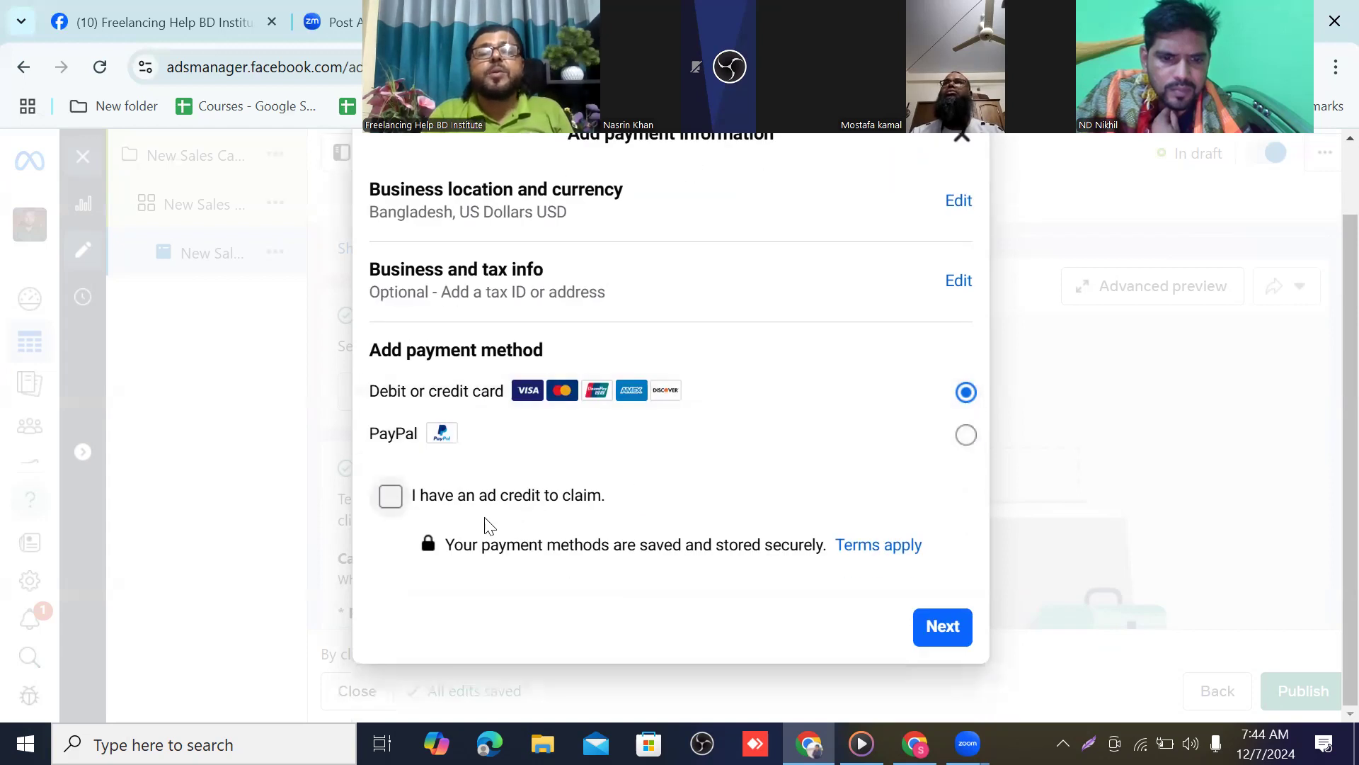
click(393, 500)
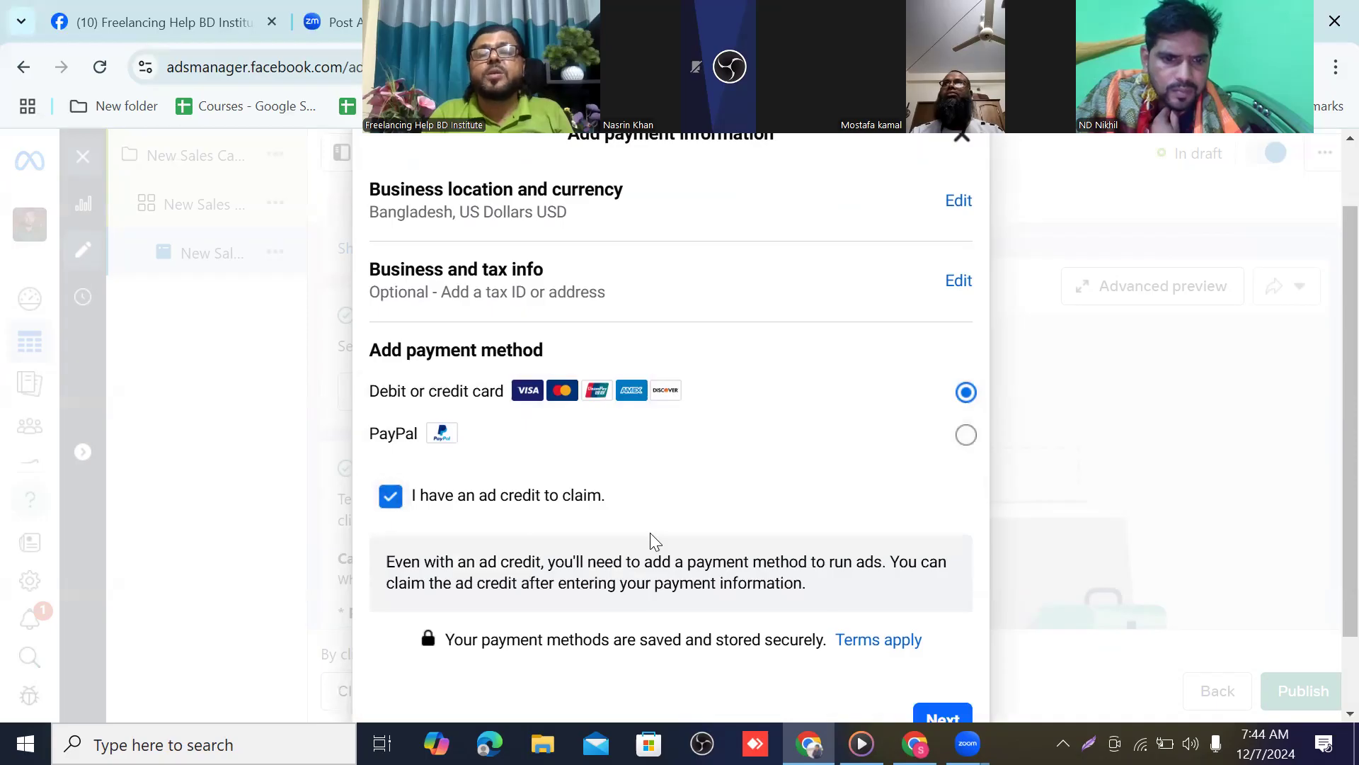
scroll(679, 528, down, 1)
click(953, 637)
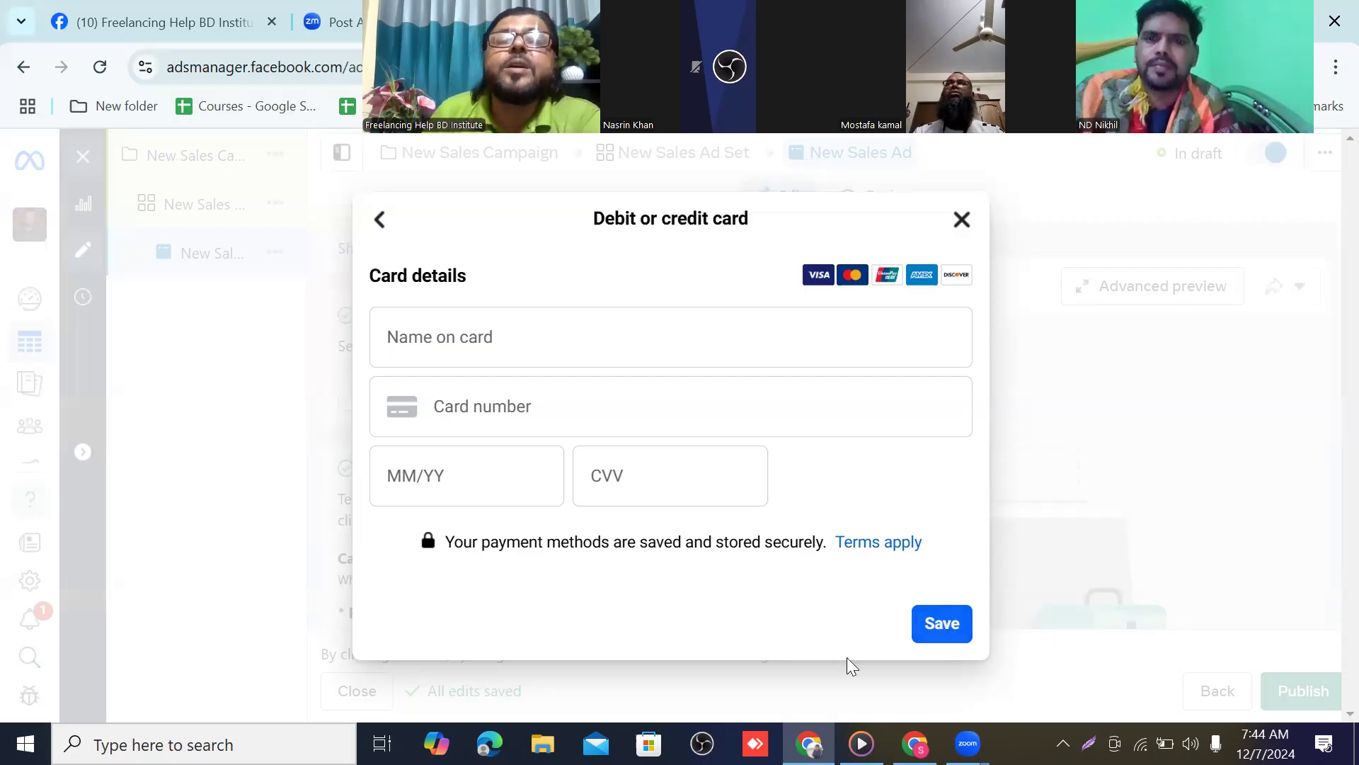
click(961, 221)
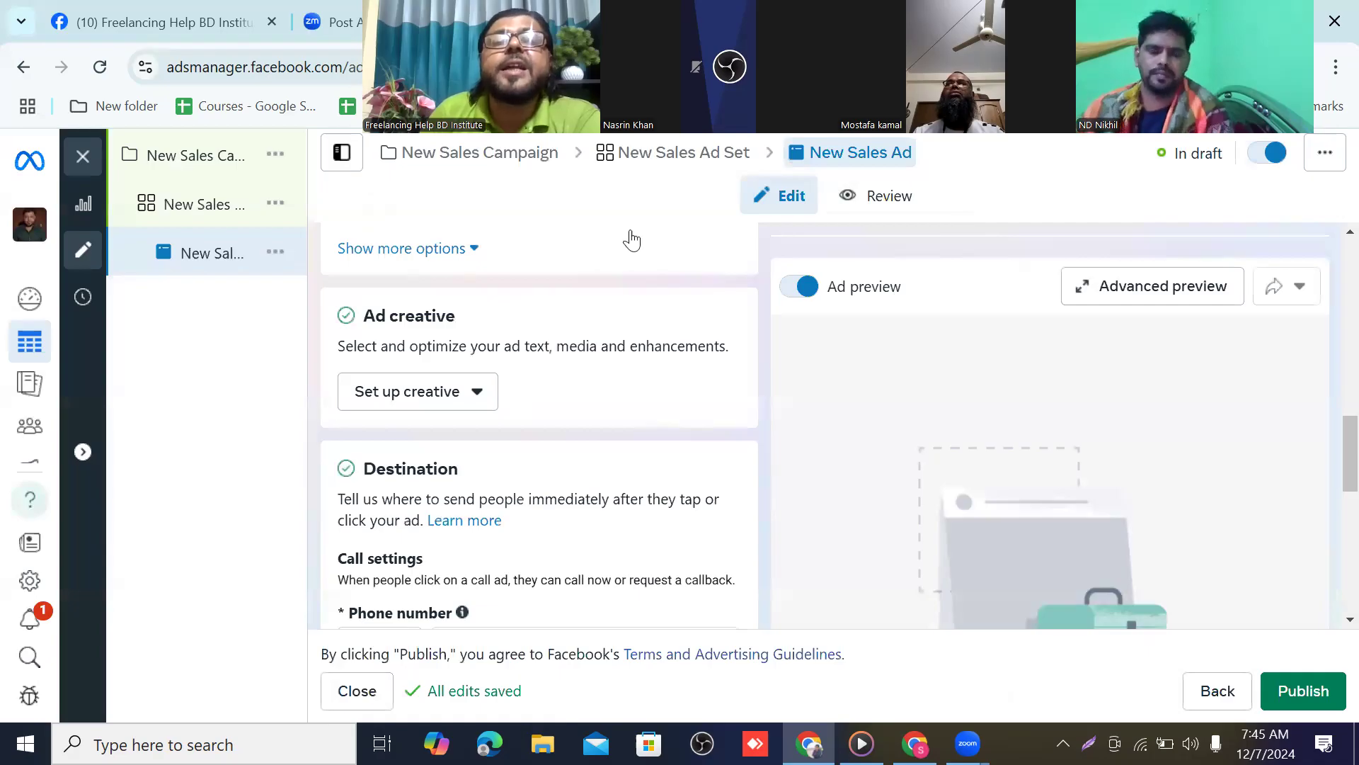